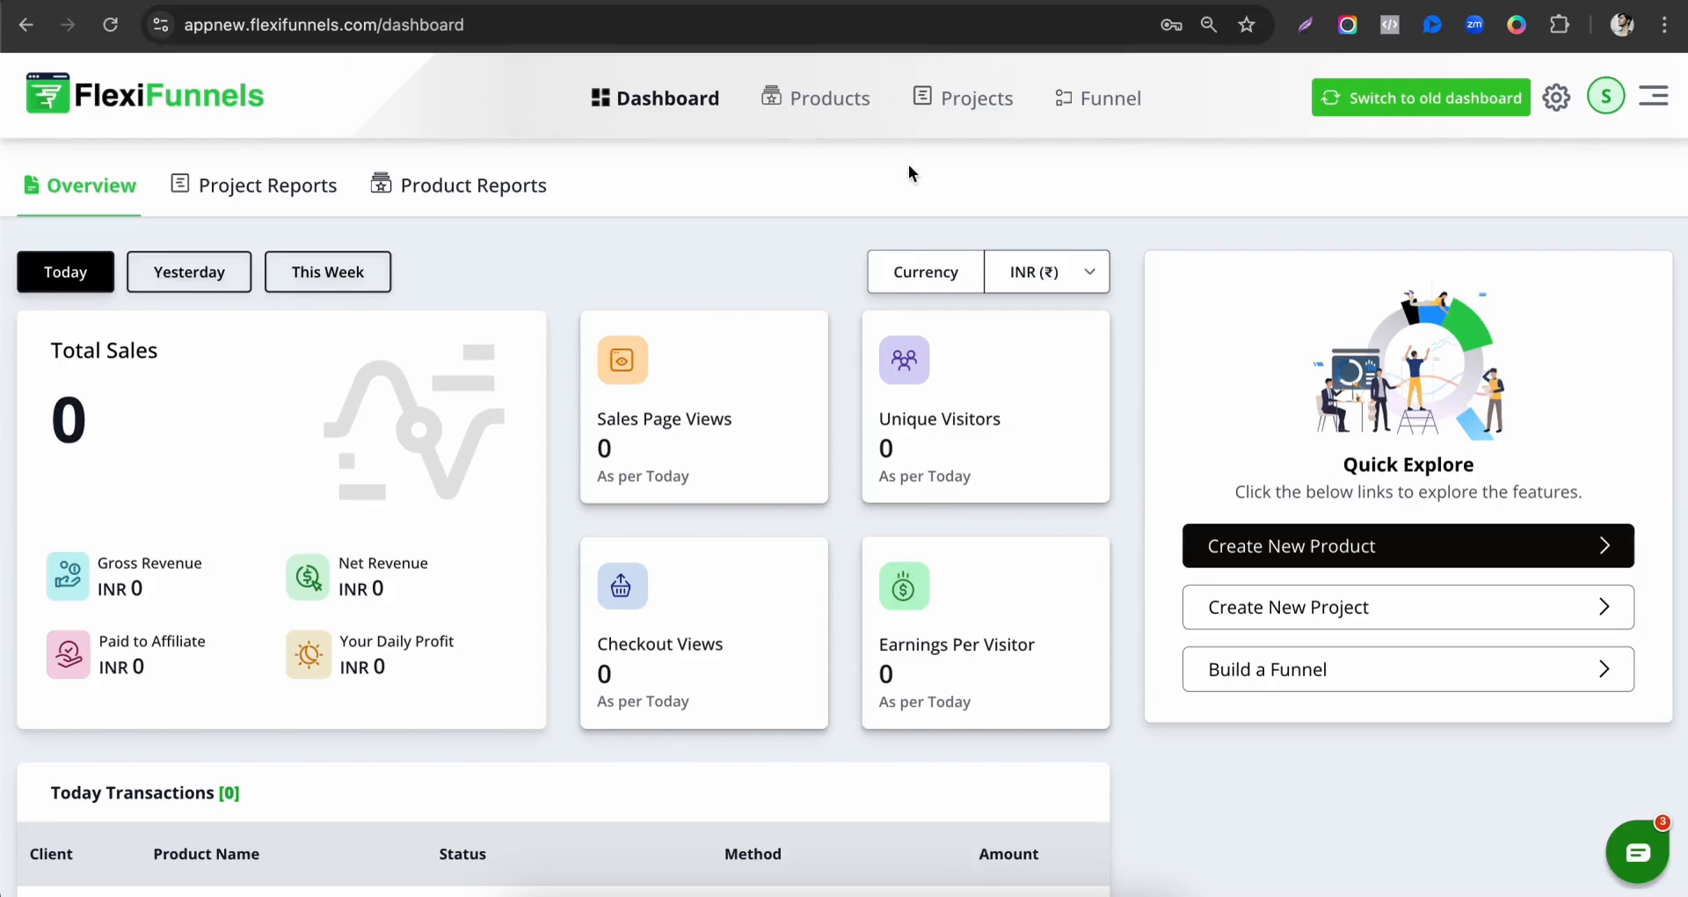
Start a new project and name it FlexiFunnels Training Product.
left_click(963, 105)
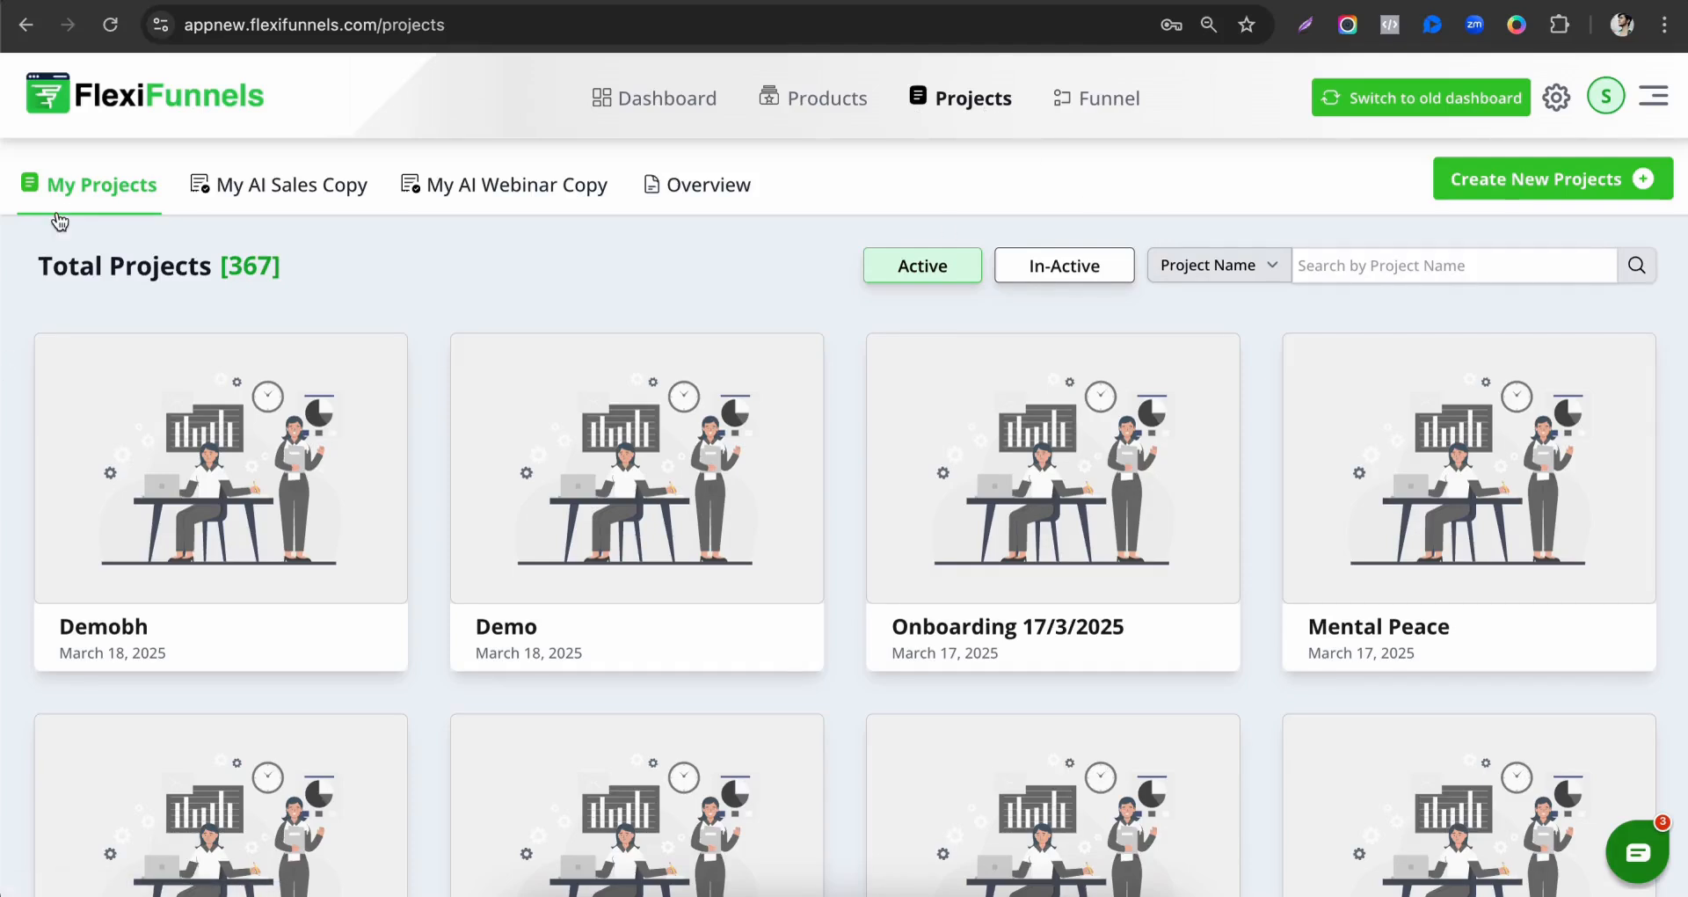
left_click(1475, 195)
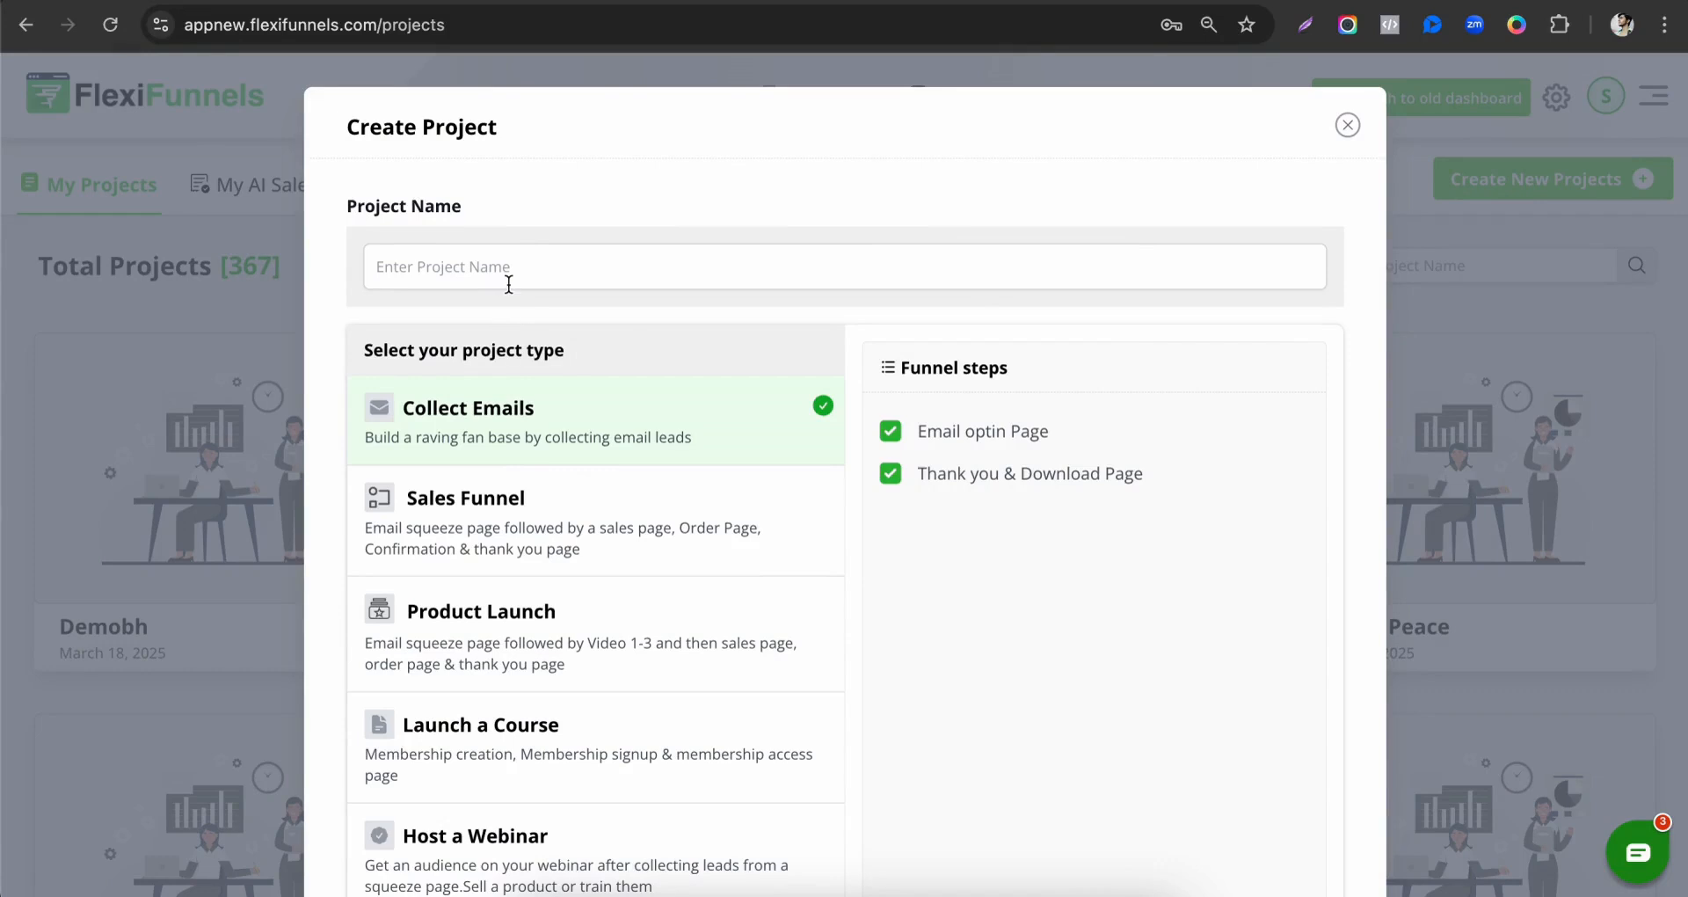
scroll(663, 583, "down", 2)
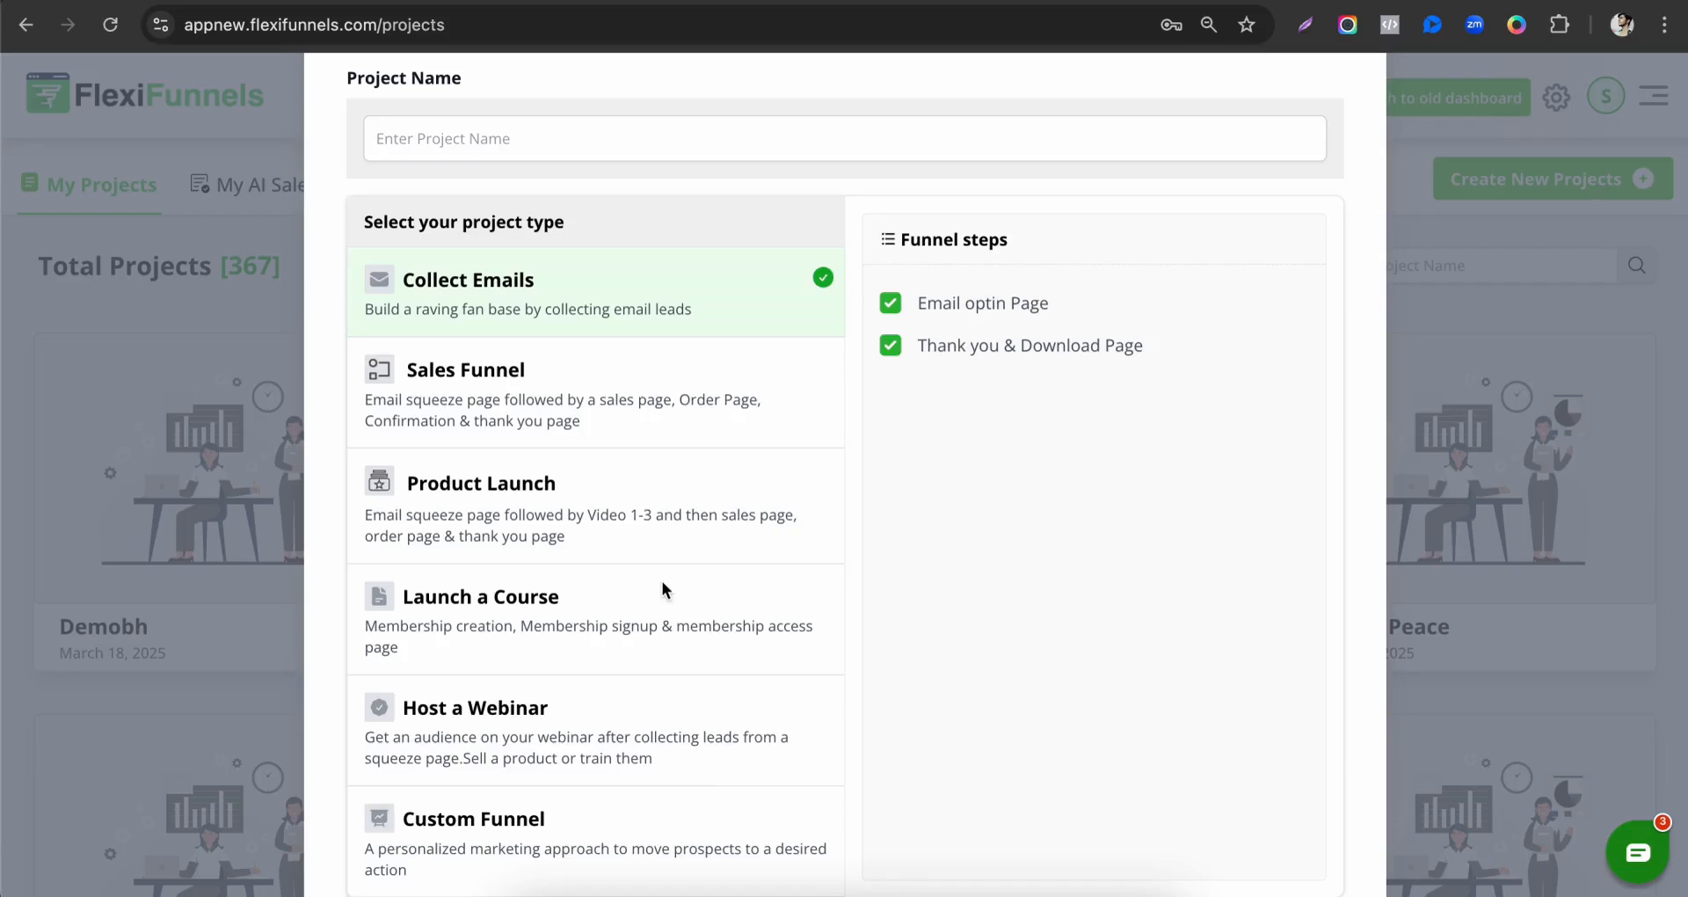
scroll(662, 582, "down", 2)
scroll(635, 272, "up", 4)
left_click(477, 254)
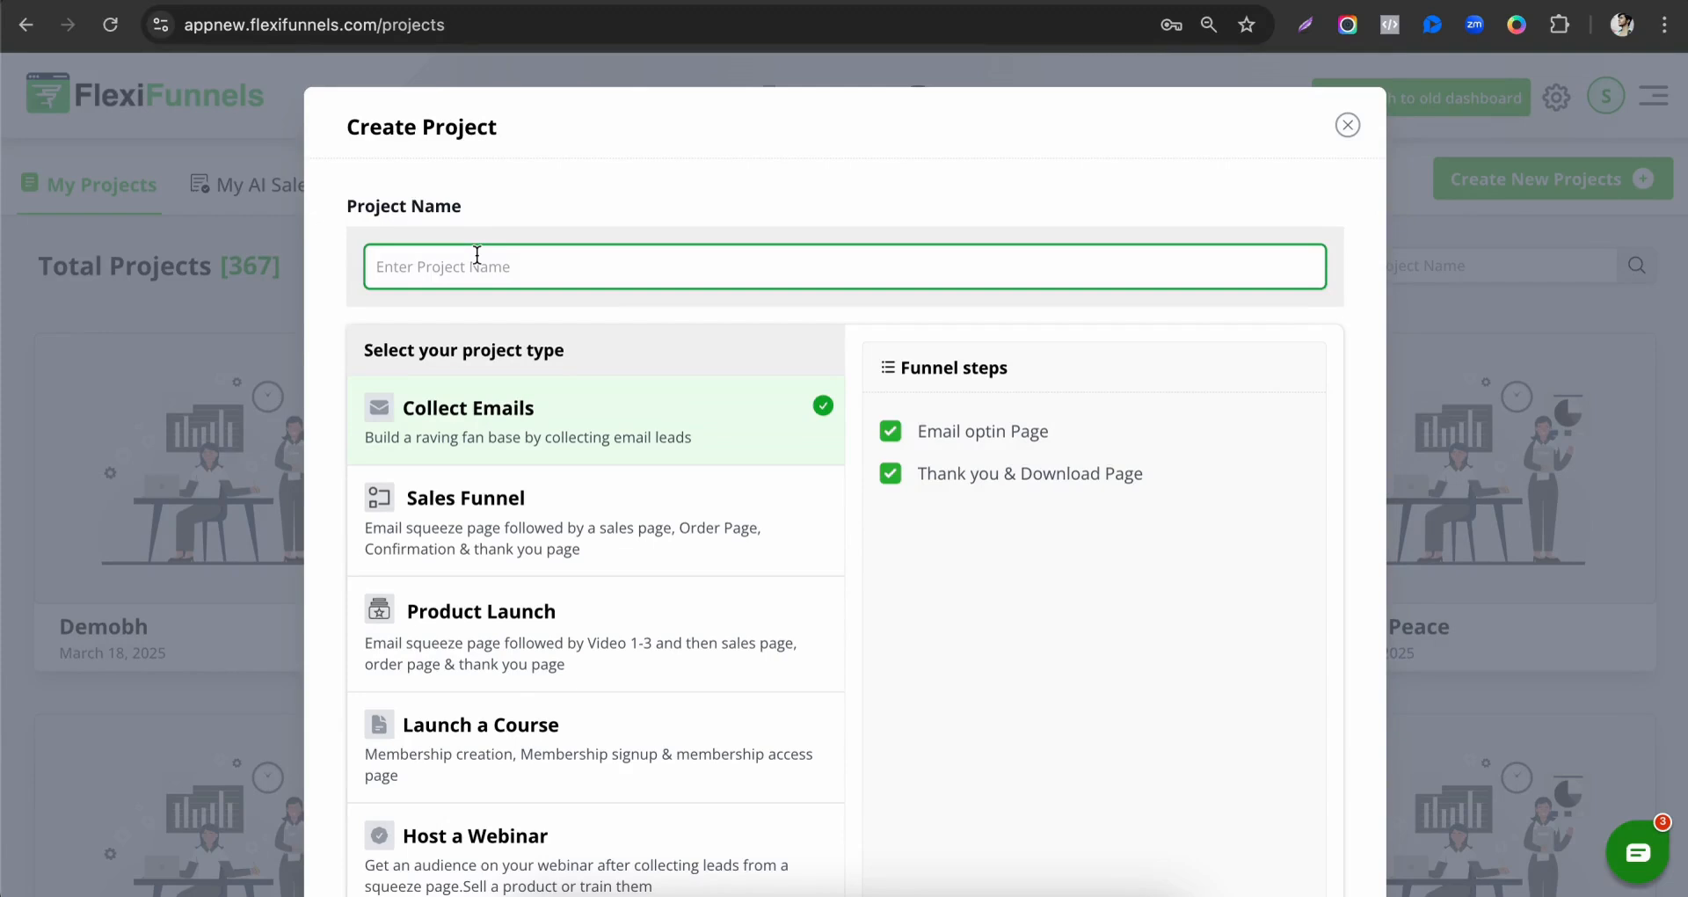
type("FlexiFunnels Training Product")
Set the project type to Sales Funnel with all its funnel steps and create the project.
scroll(620, 342, "down", 3)
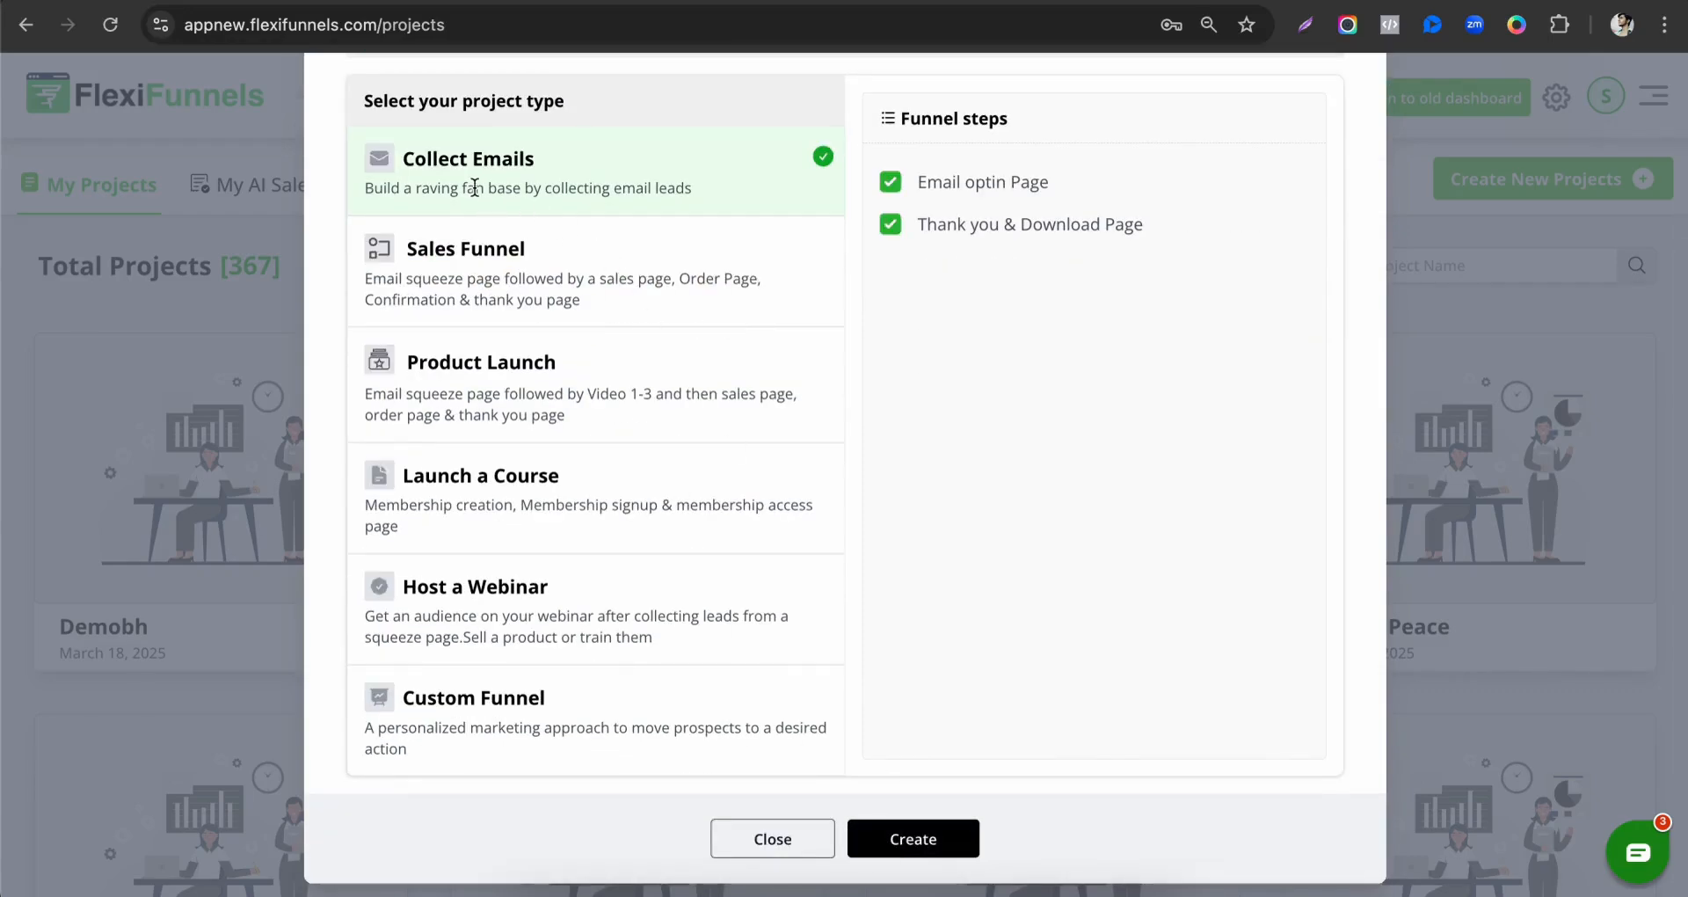
left_click(476, 255)
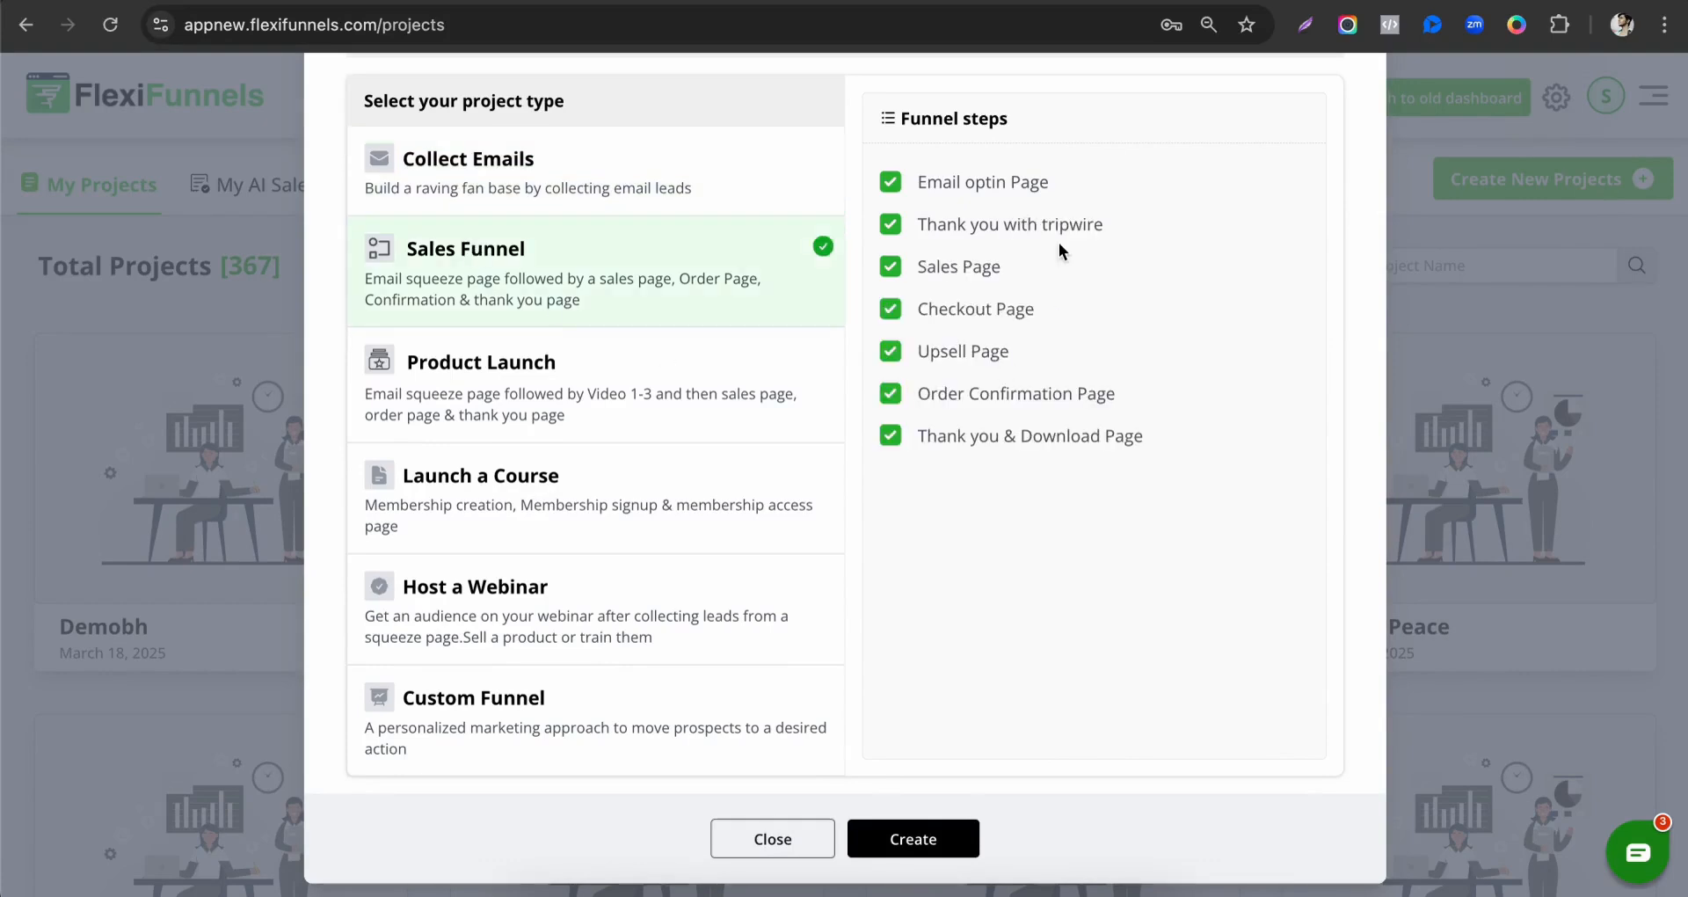
left_click(911, 840)
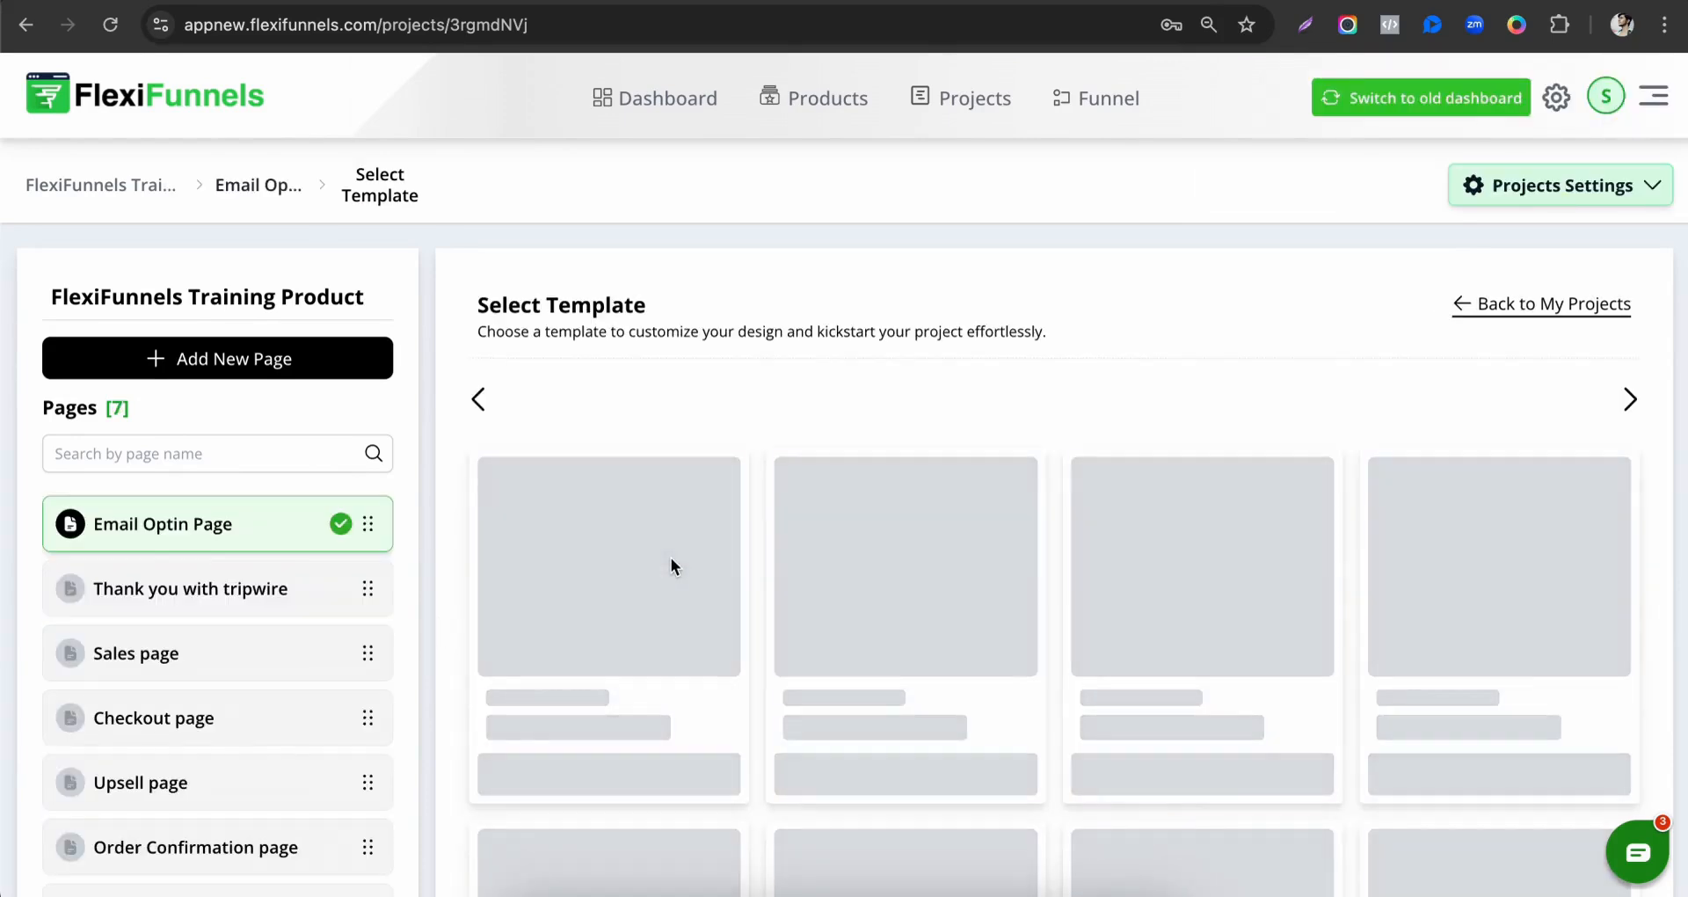
Apply the Sales Page 2 template from the Sales Page category to the project's Sales page.
scroll(186, 593, "down", 2)
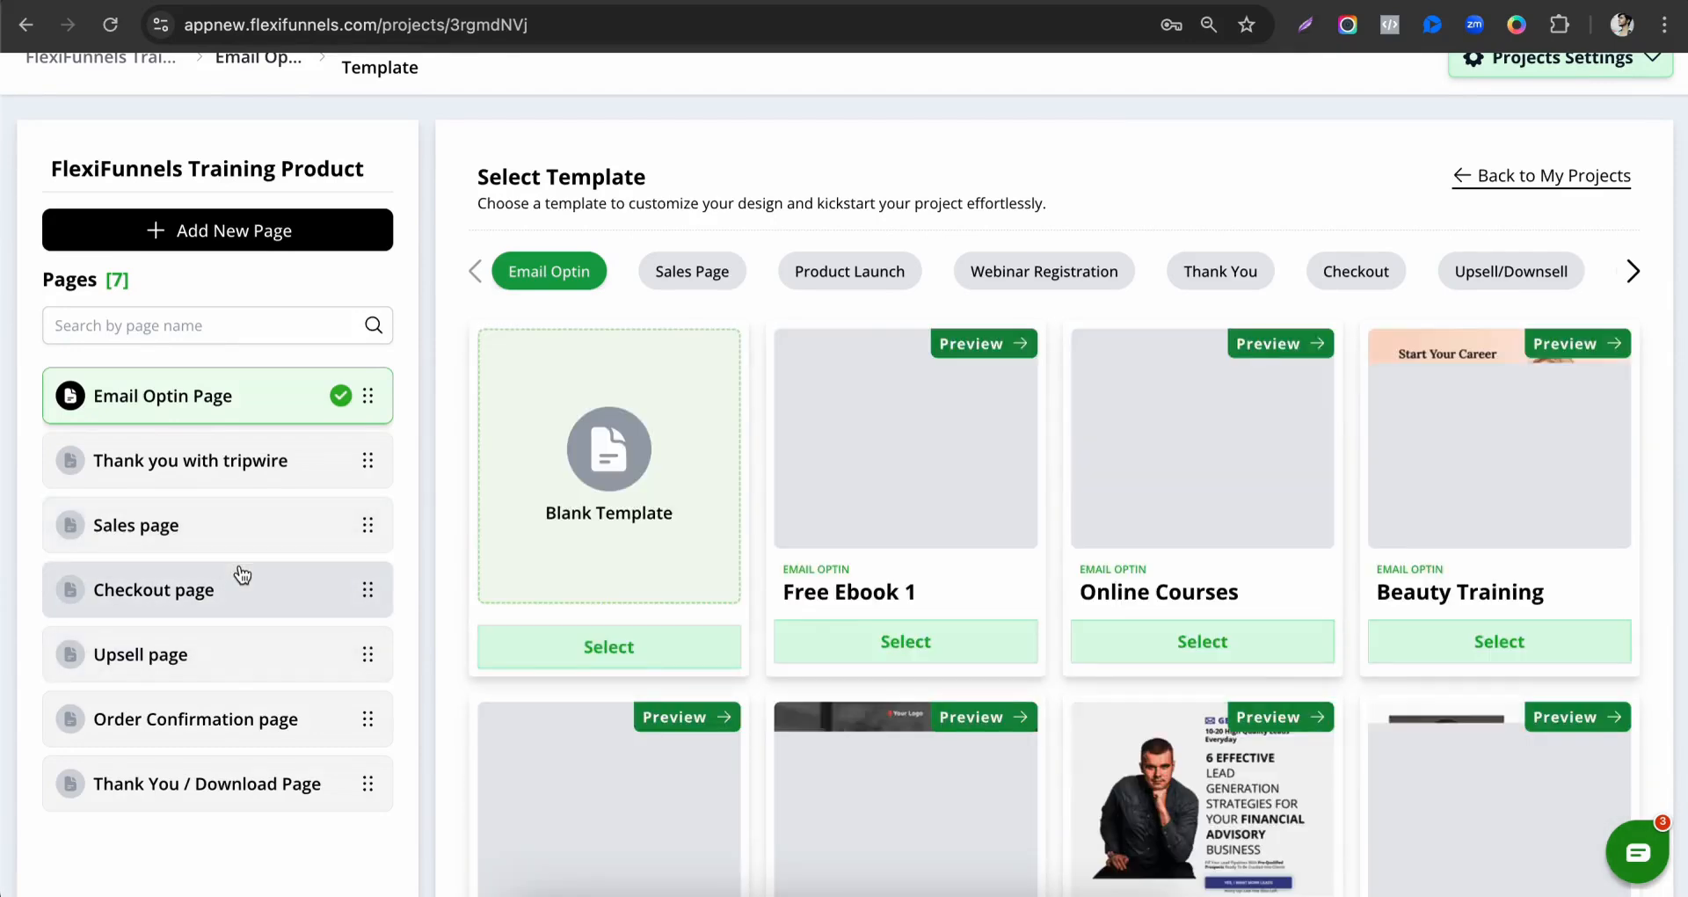
left_click(162, 535)
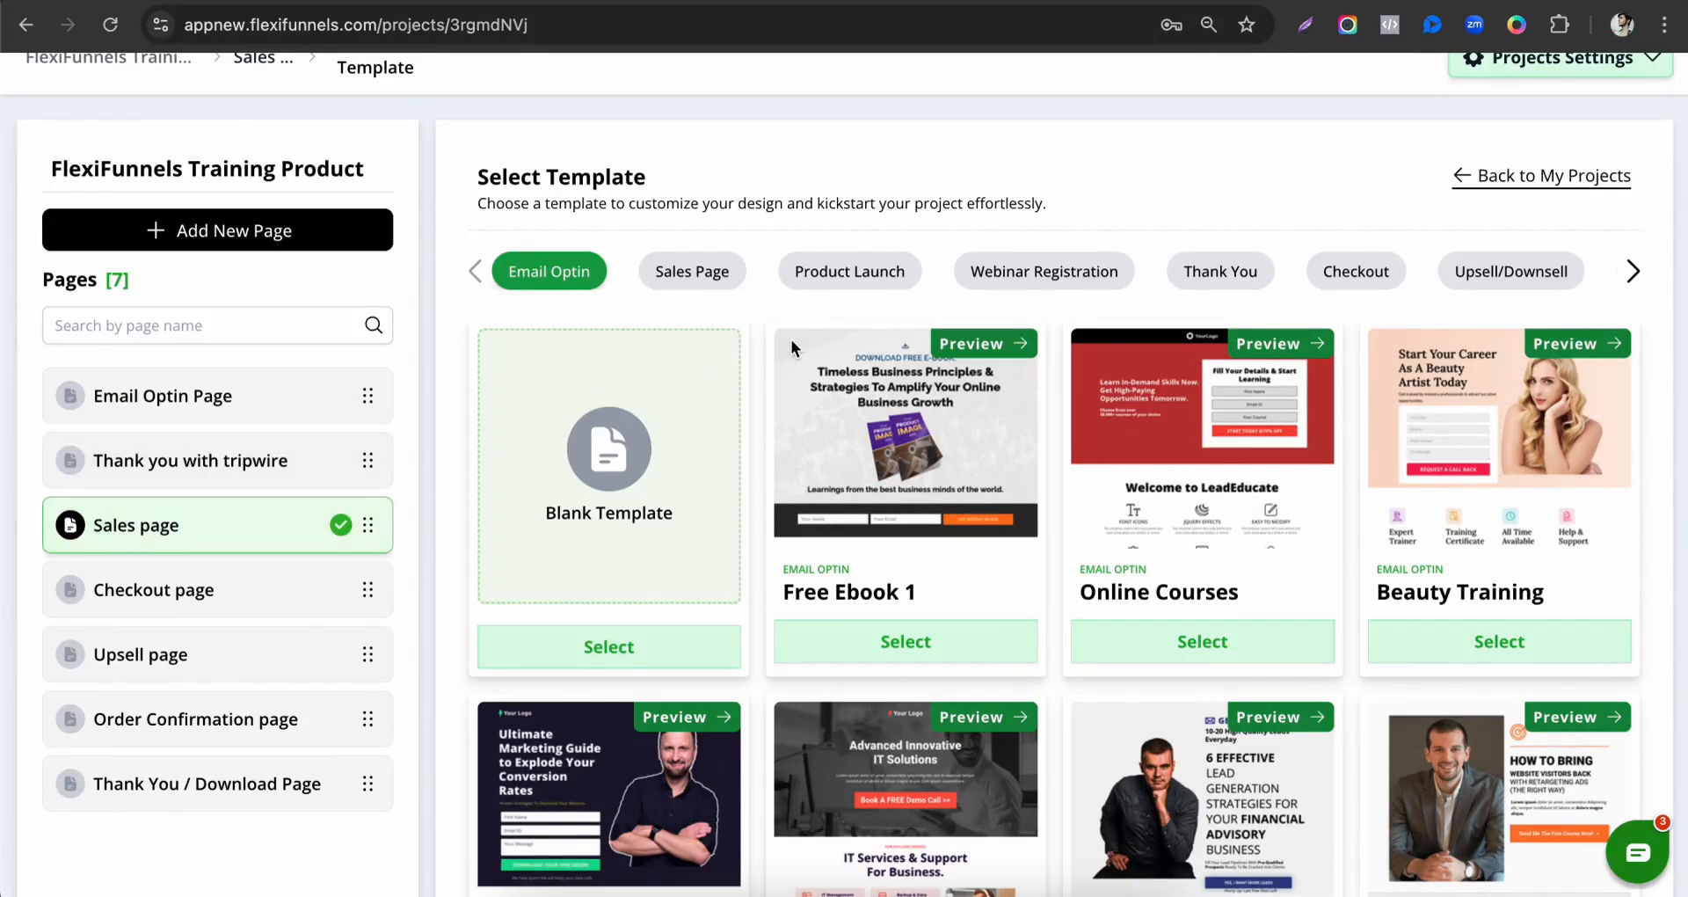
left_click(689, 286)
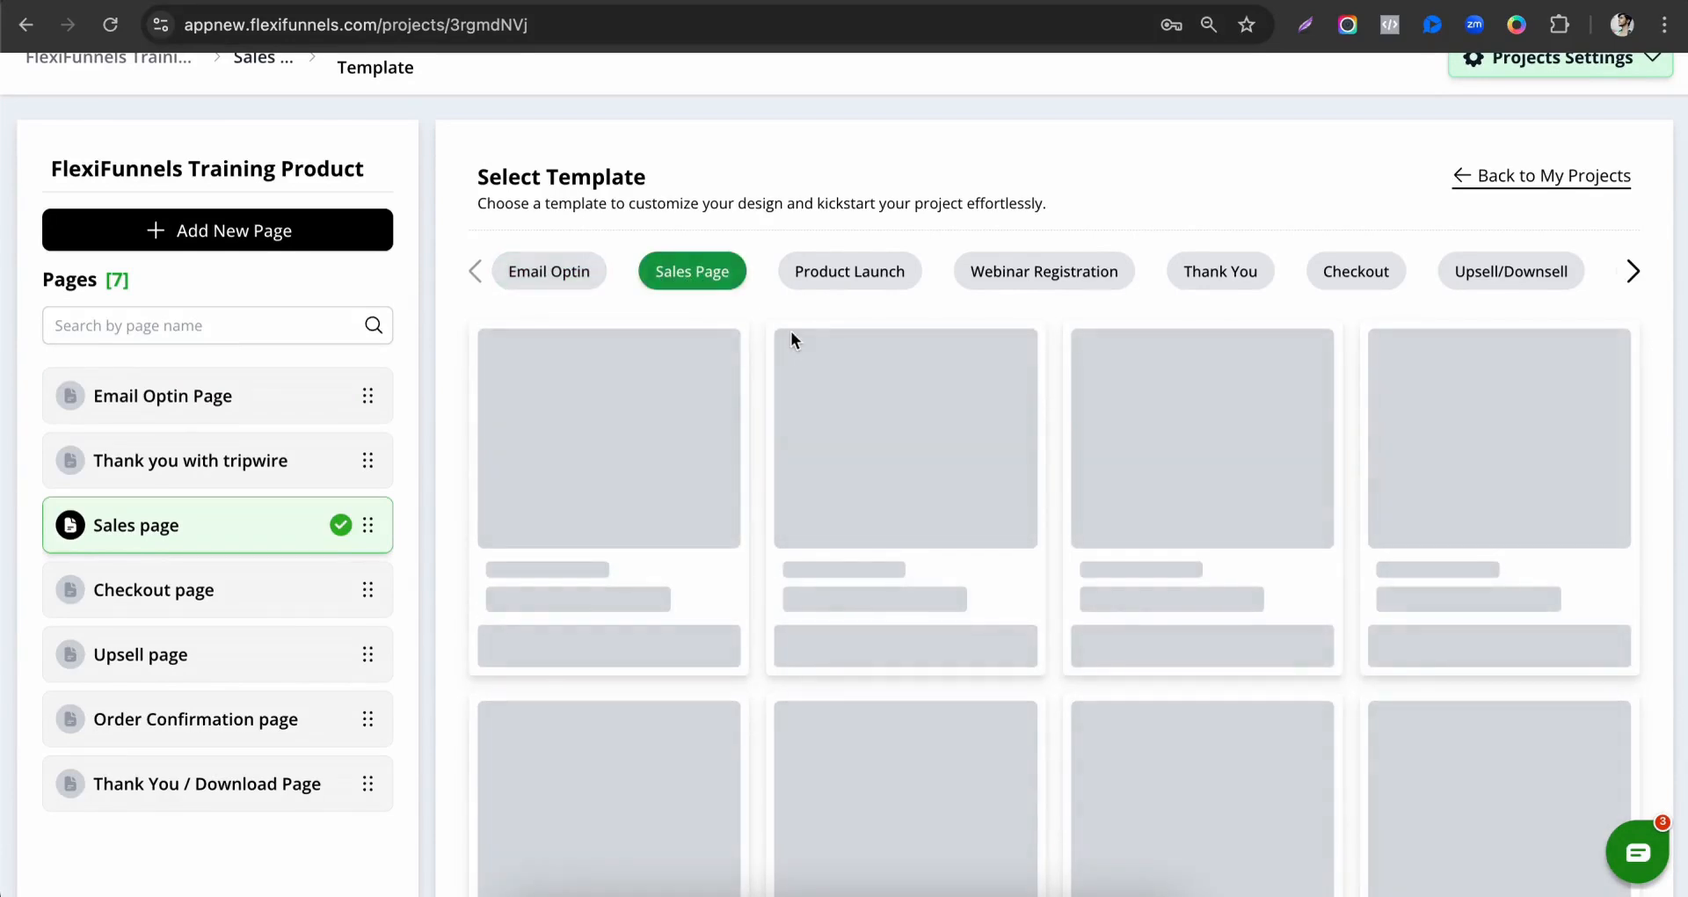
scroll(800, 334, "down", 2)
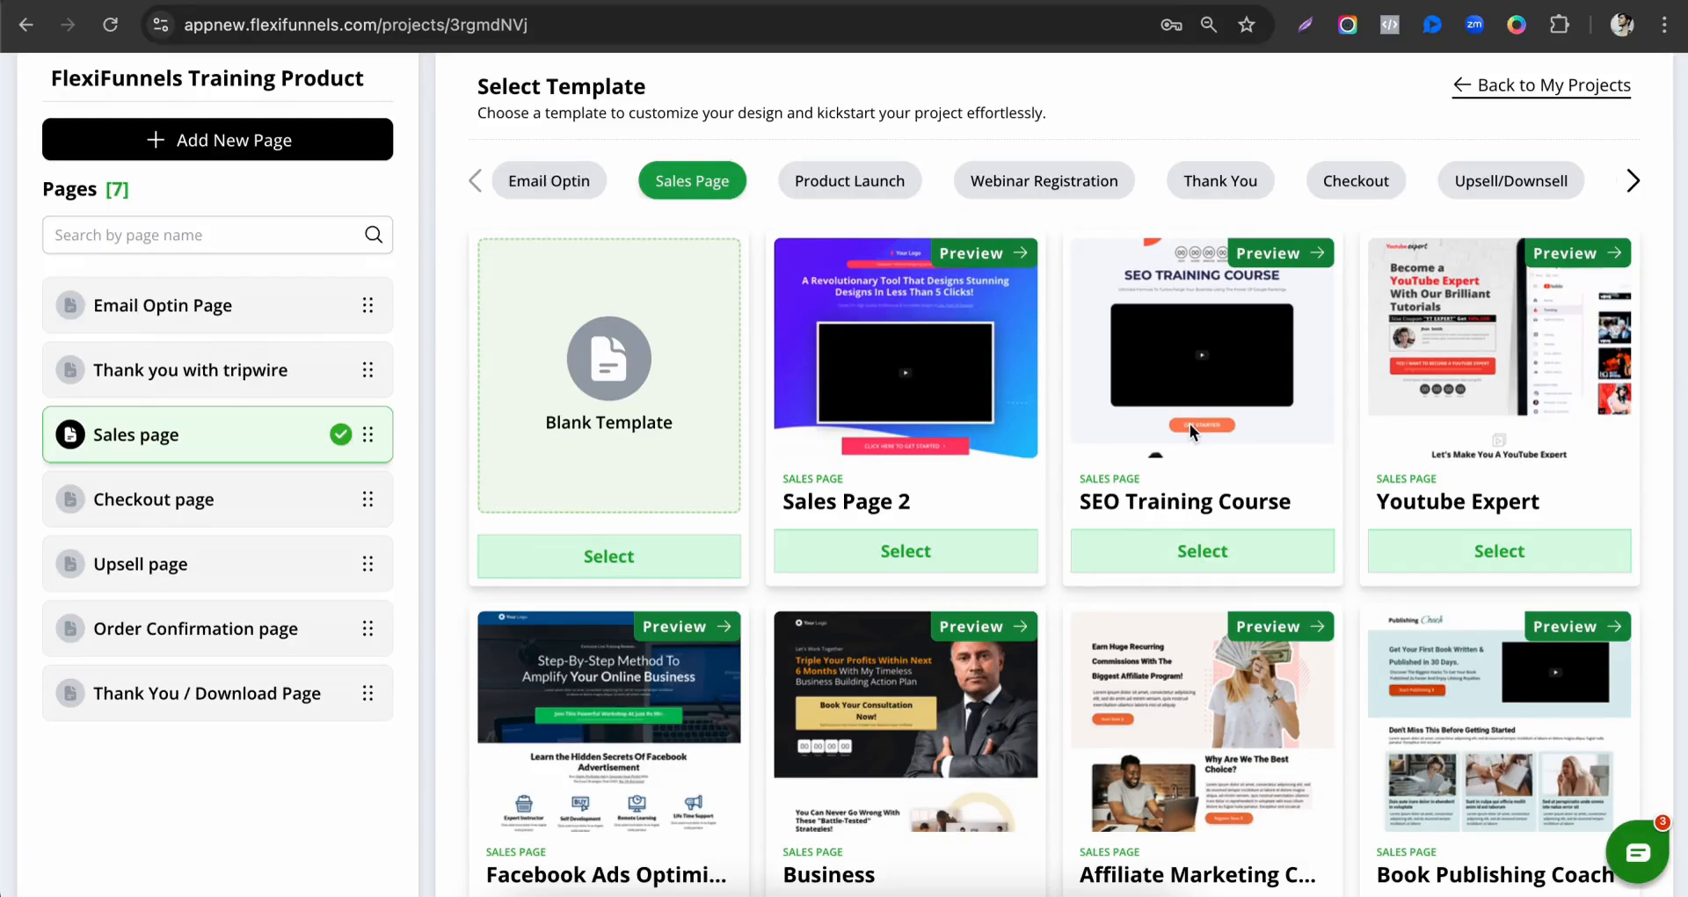
scroll(1295, 582, "down", 2)
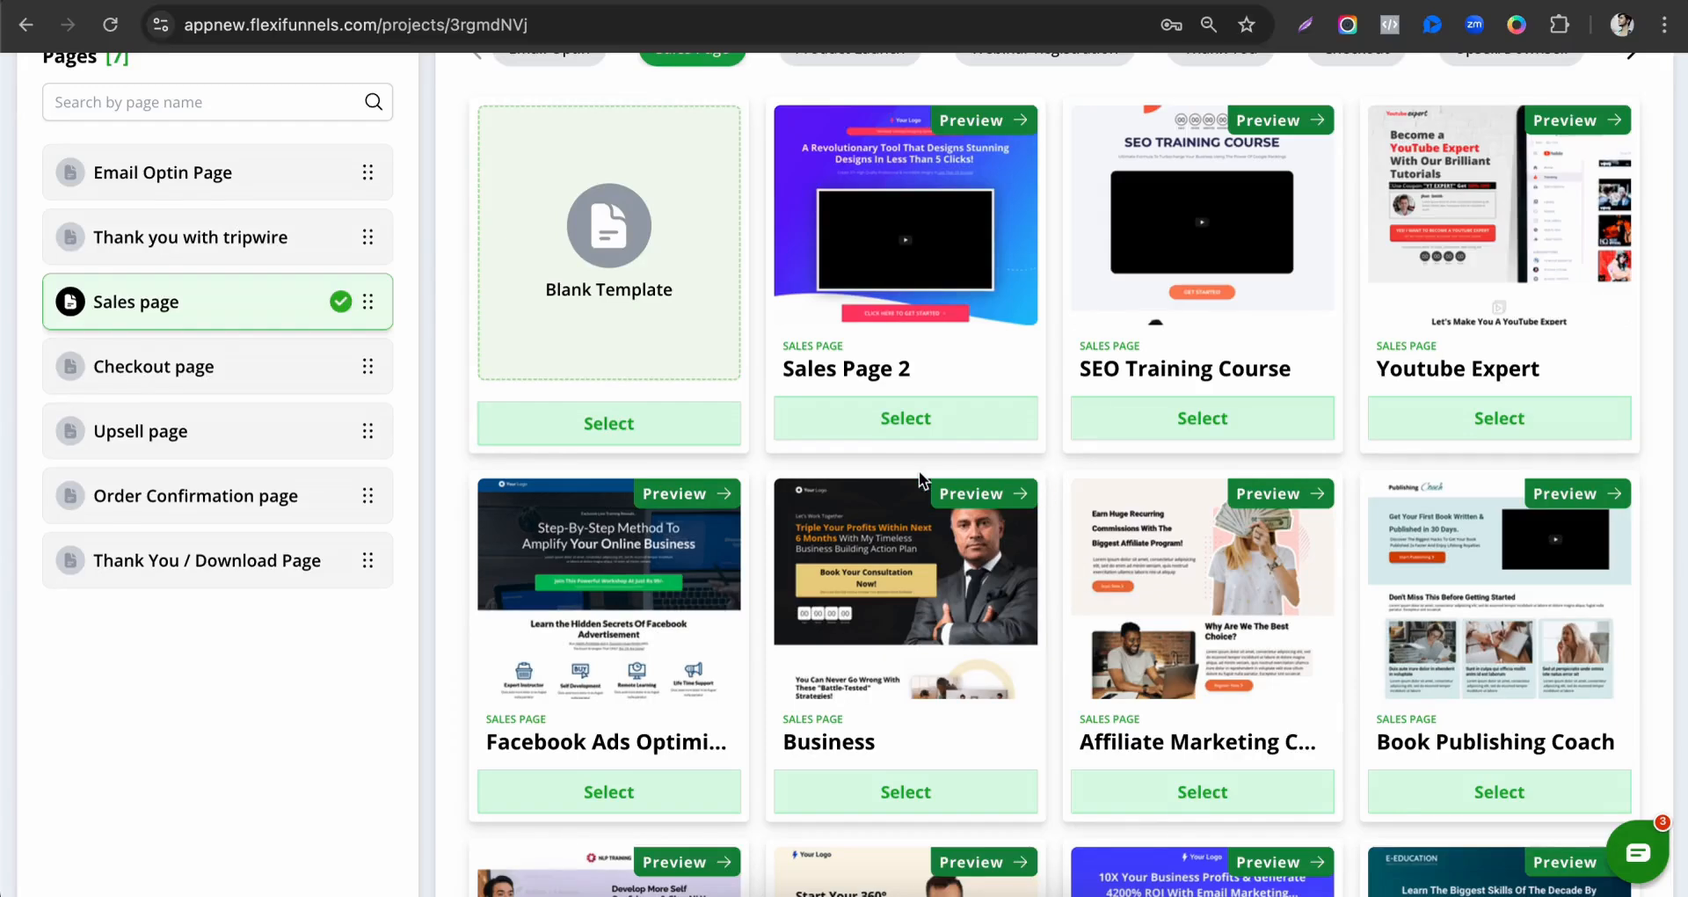
left_click(912, 422)
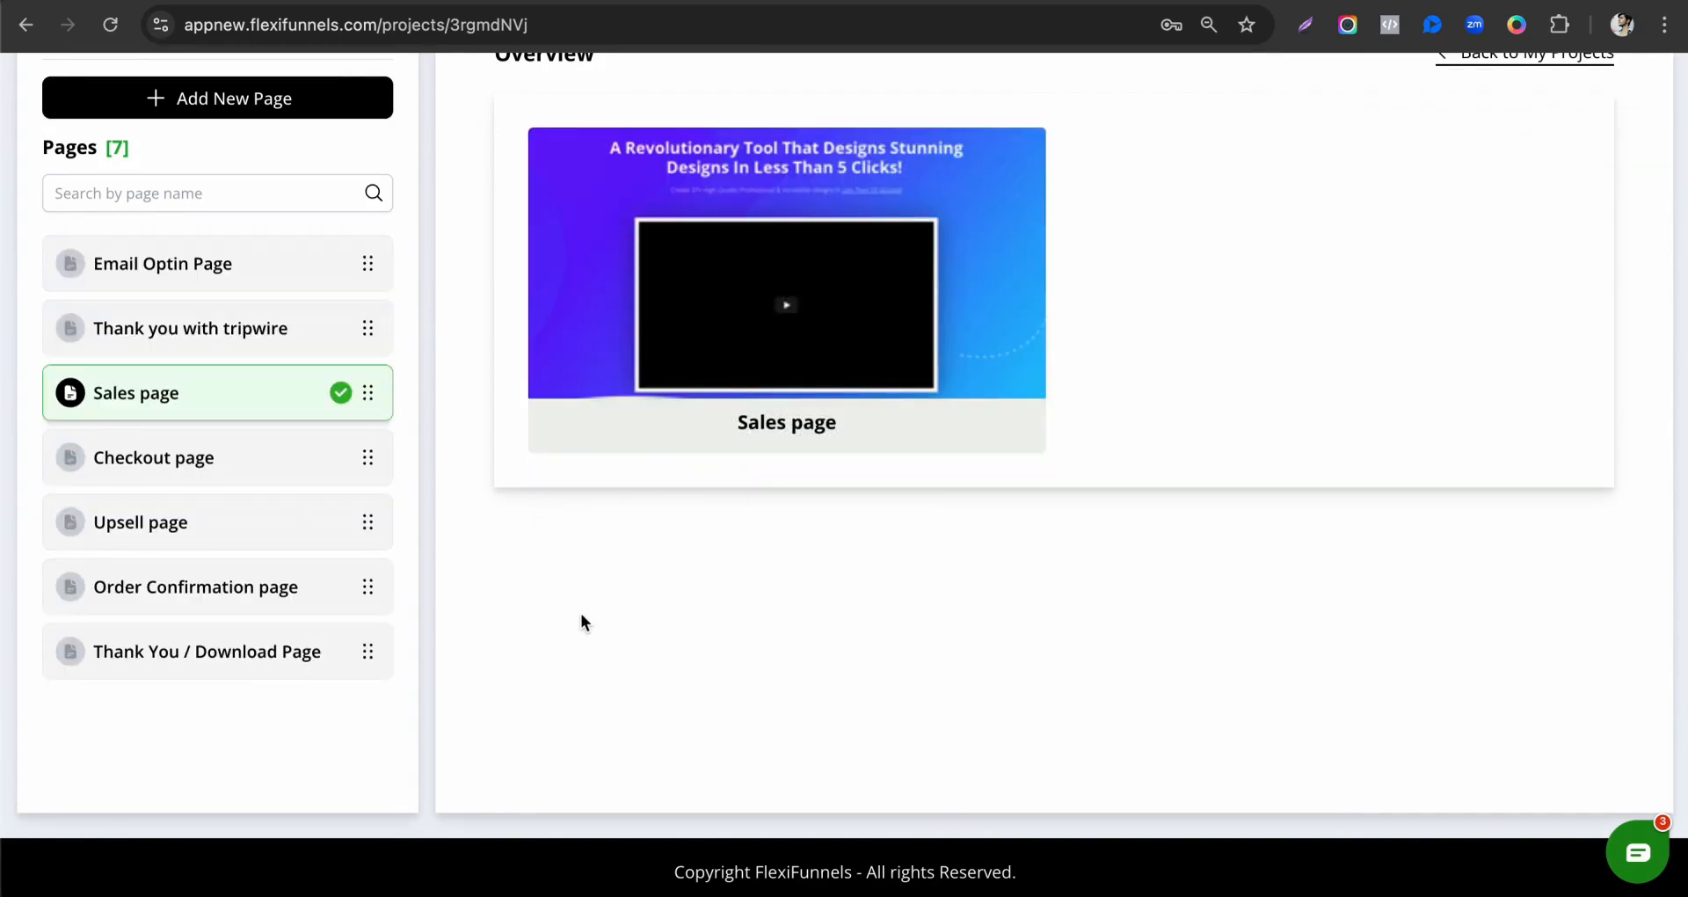
Apply the Cosmetic - Timer template from the Checkout category to the project's Checkout page.
left_click(176, 479)
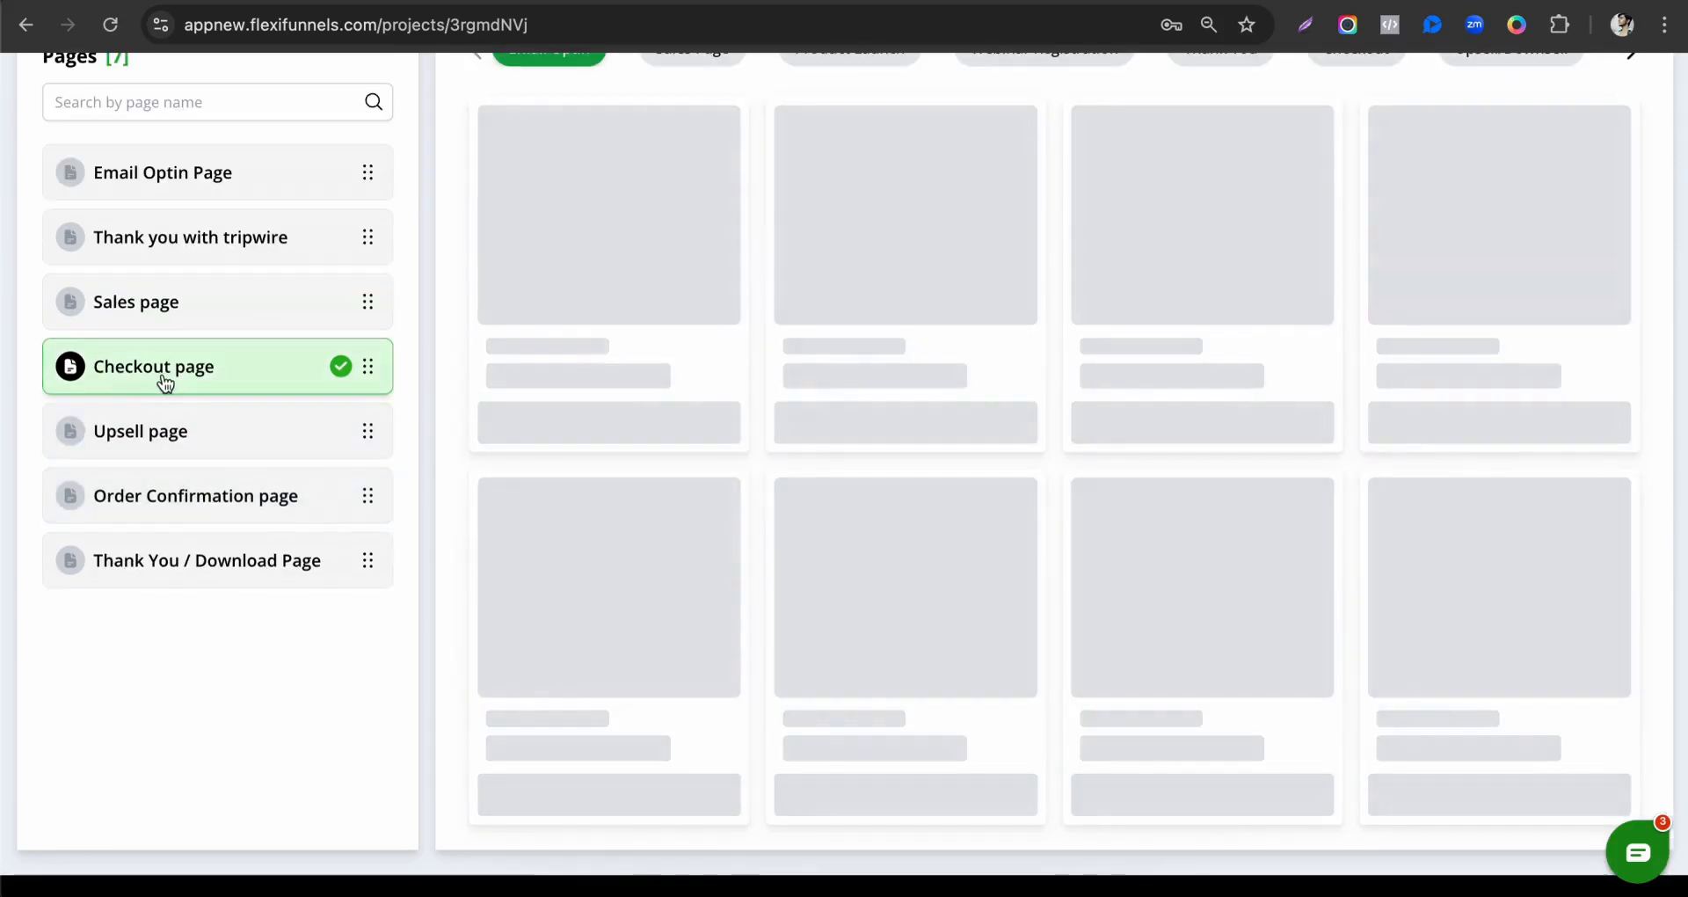
scroll(190, 392, "up", 1)
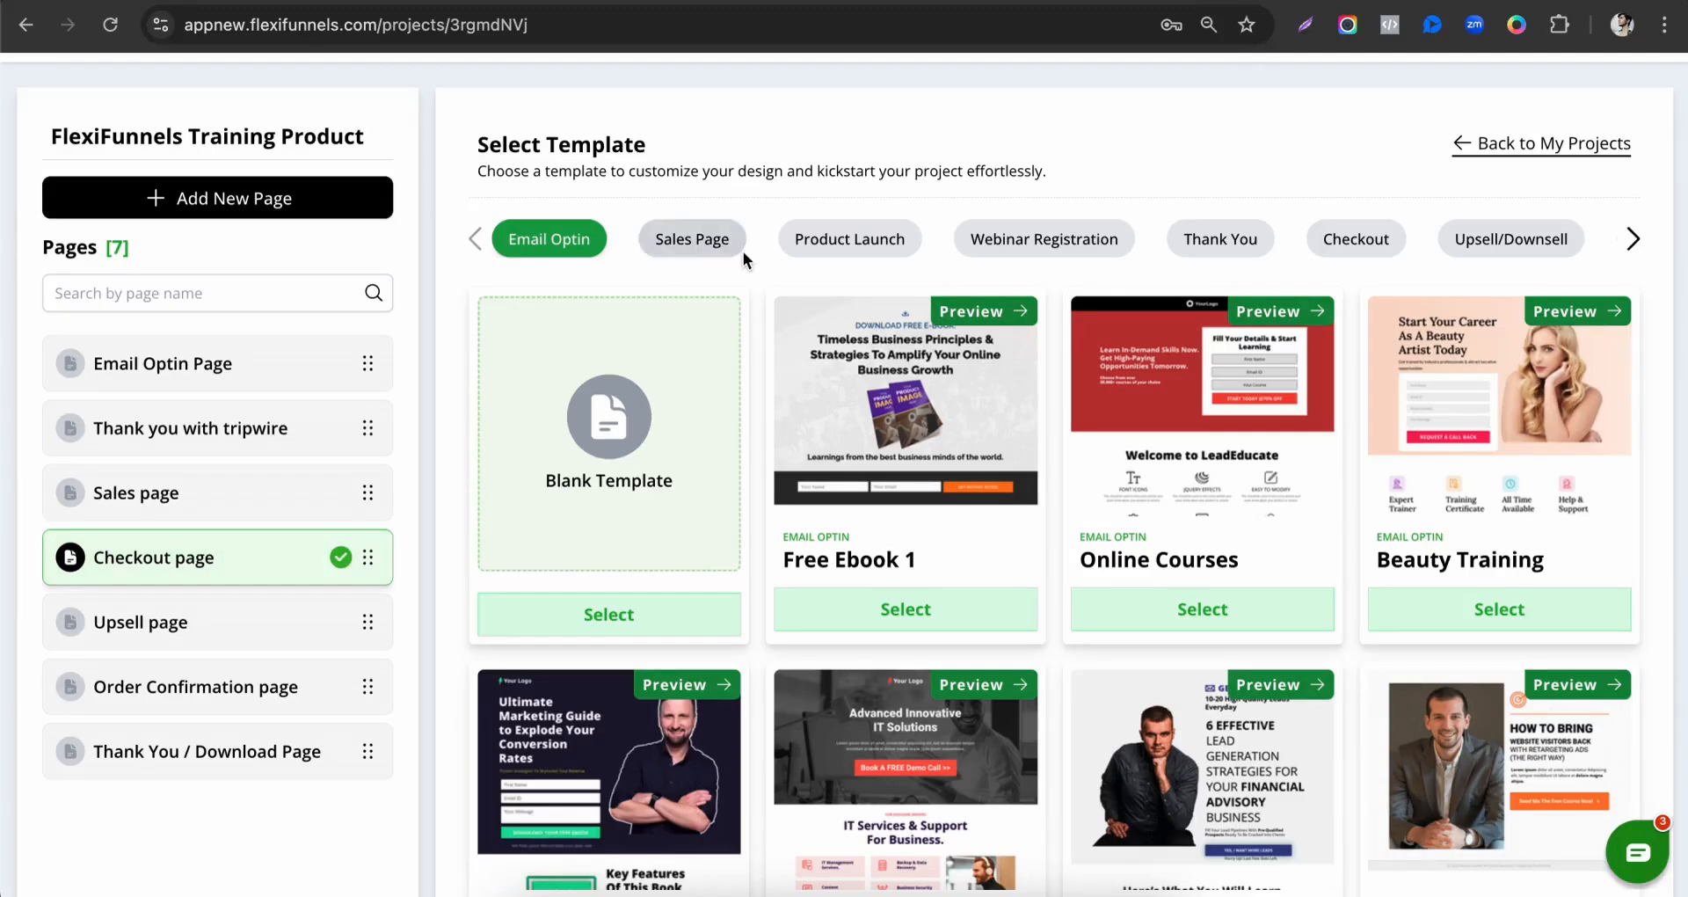
left_click(1353, 249)
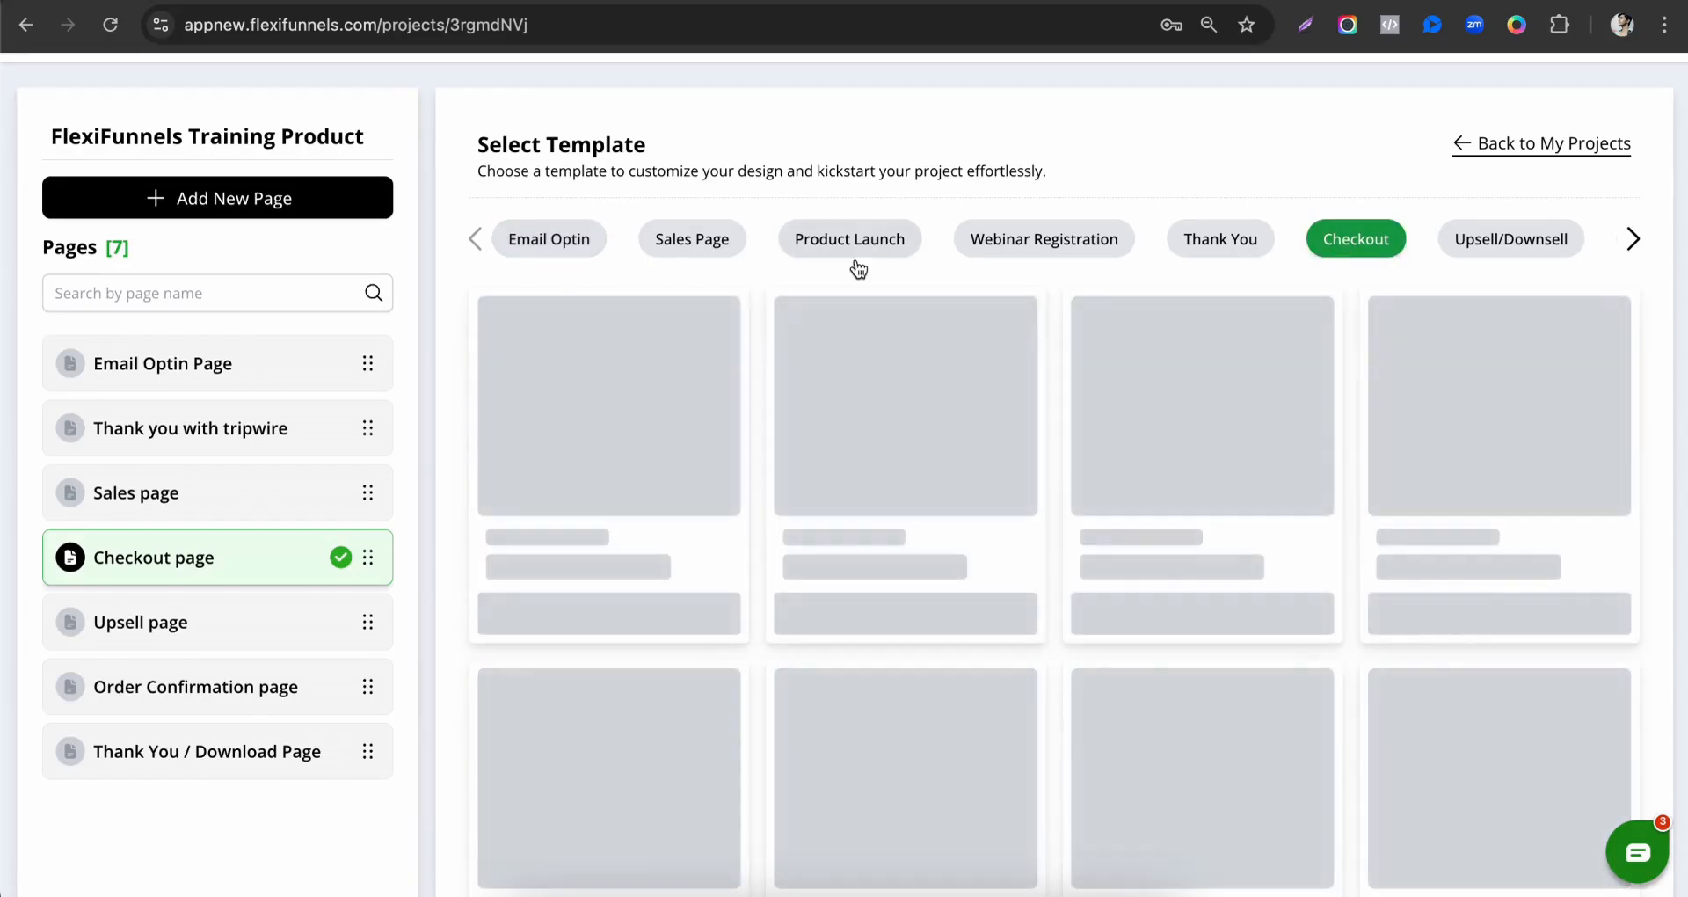
scroll(928, 640, "down", 1)
scroll(923, 628, "down", 3)
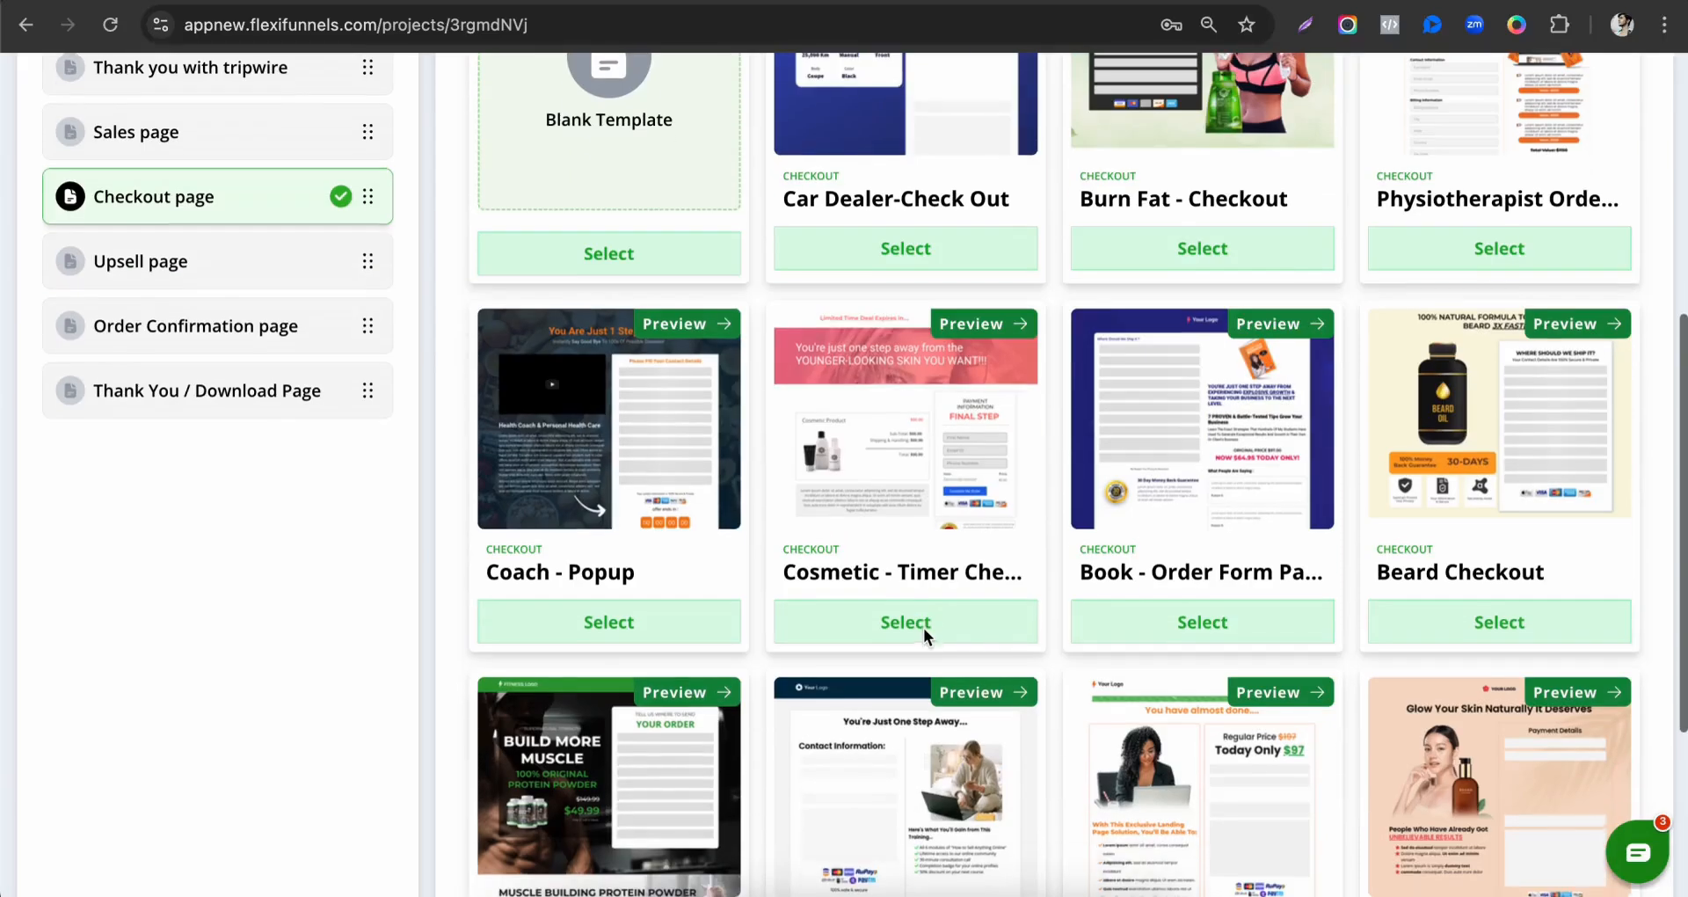
scroll(1129, 406, "down", 1)
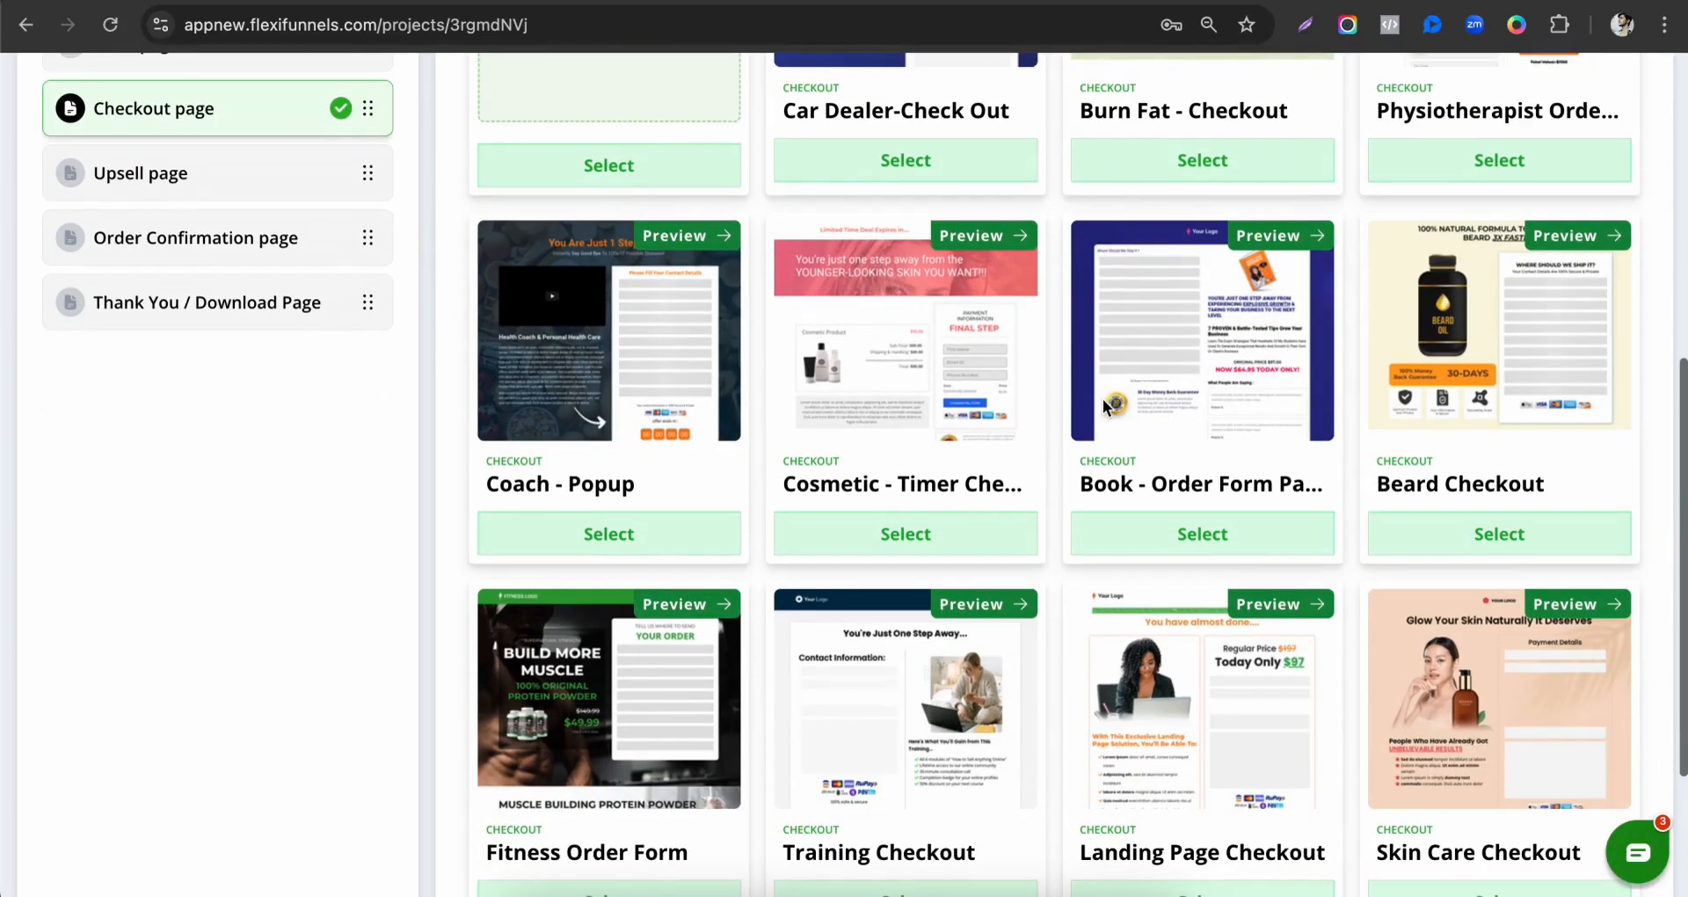
left_click(873, 532)
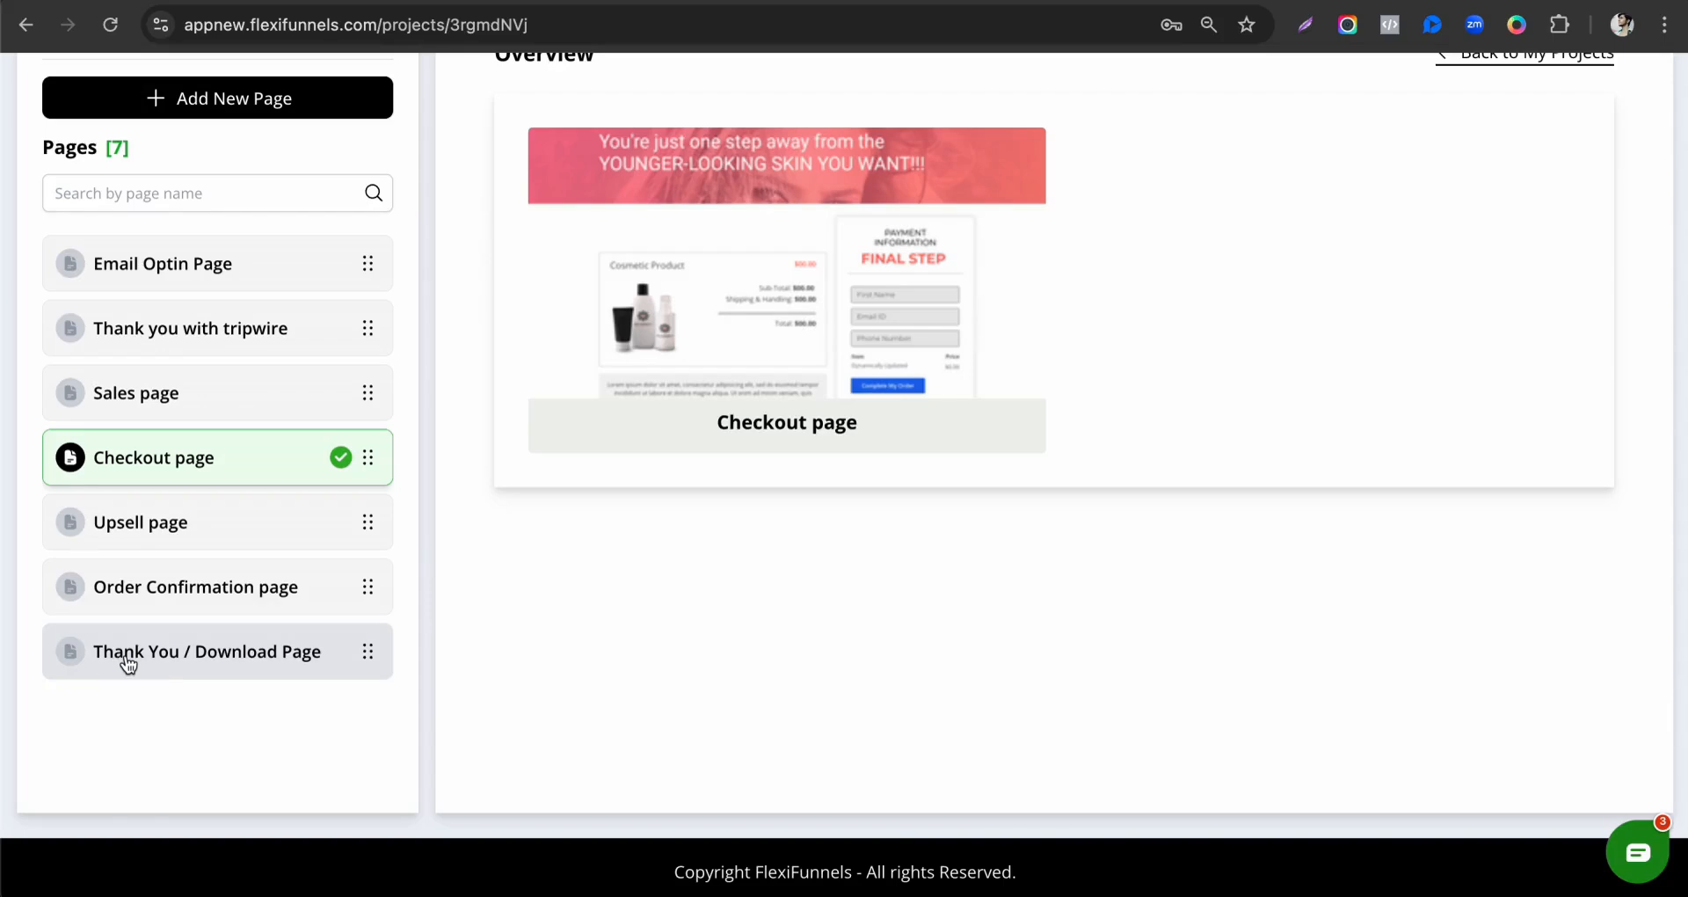
Apply the E Book - Thank You template from the Thank You category to the Thank You / Download Page.
left_click(208, 669)
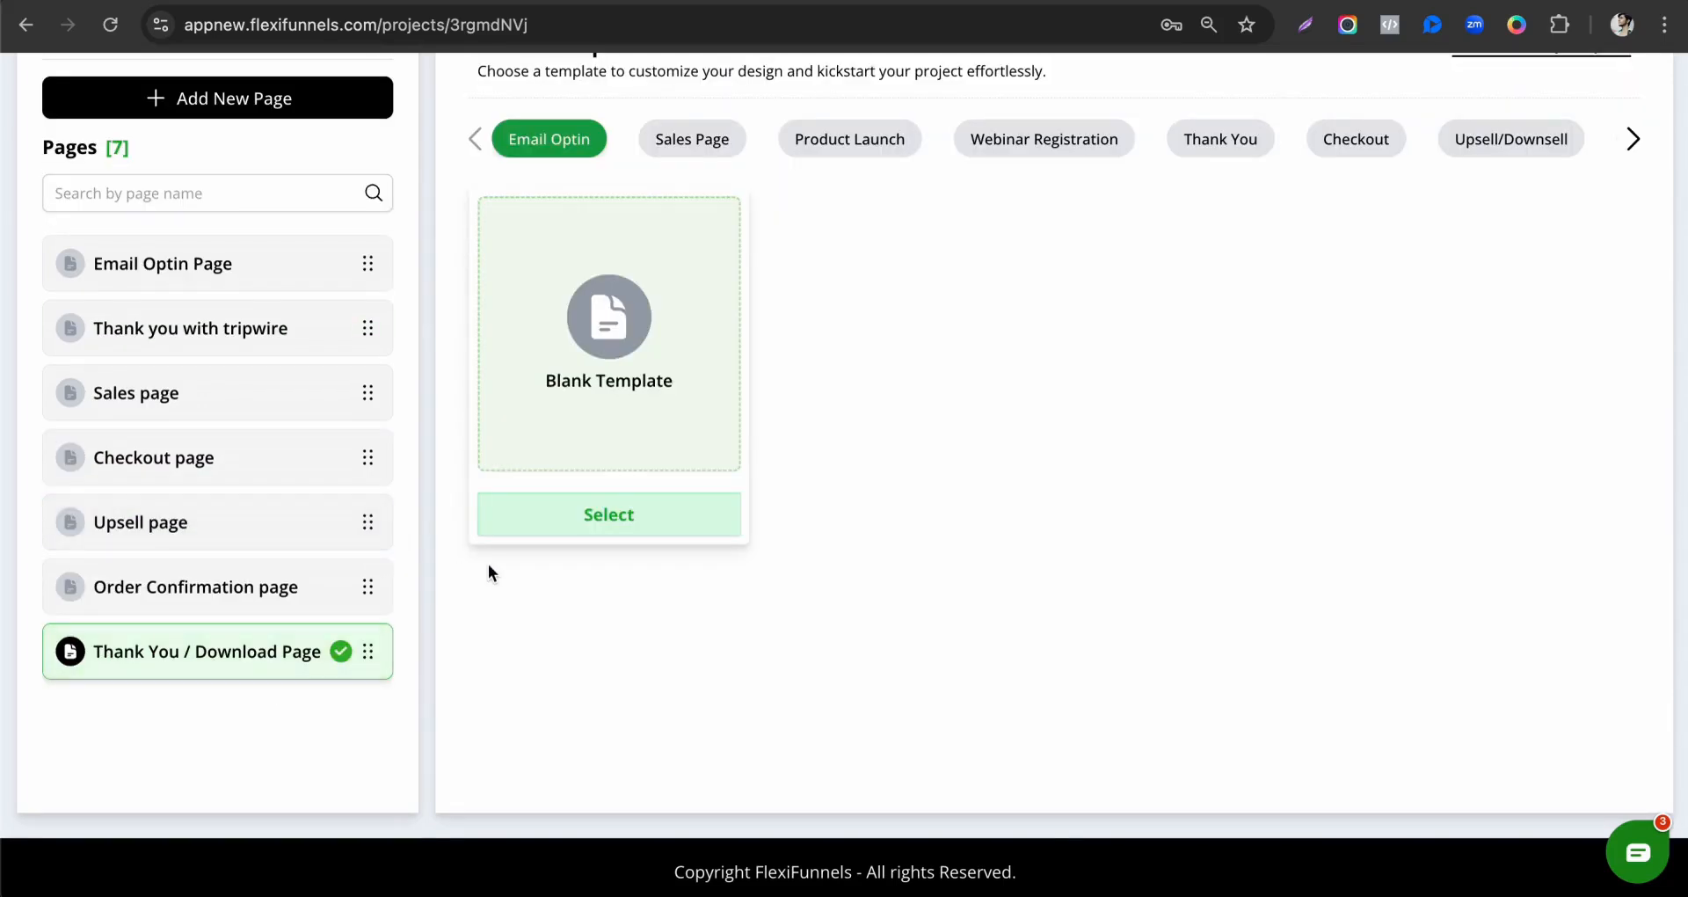
scroll(817, 493, "down", 4)
scroll(920, 373, "up", 7)
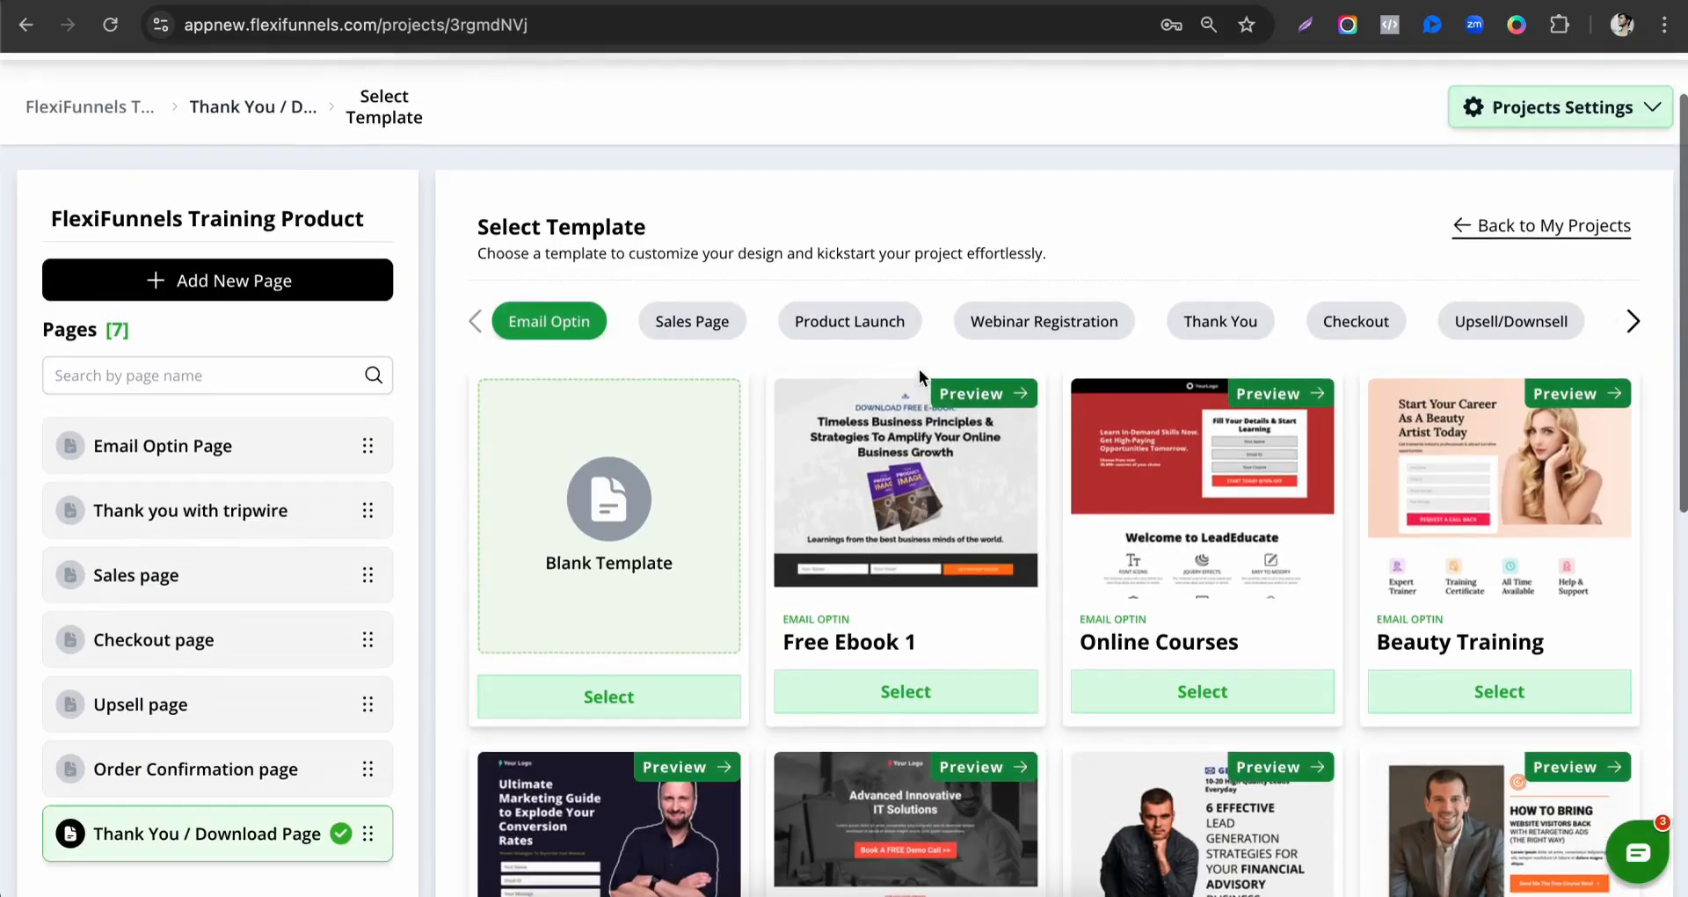
scroll(1157, 414, "down", 2)
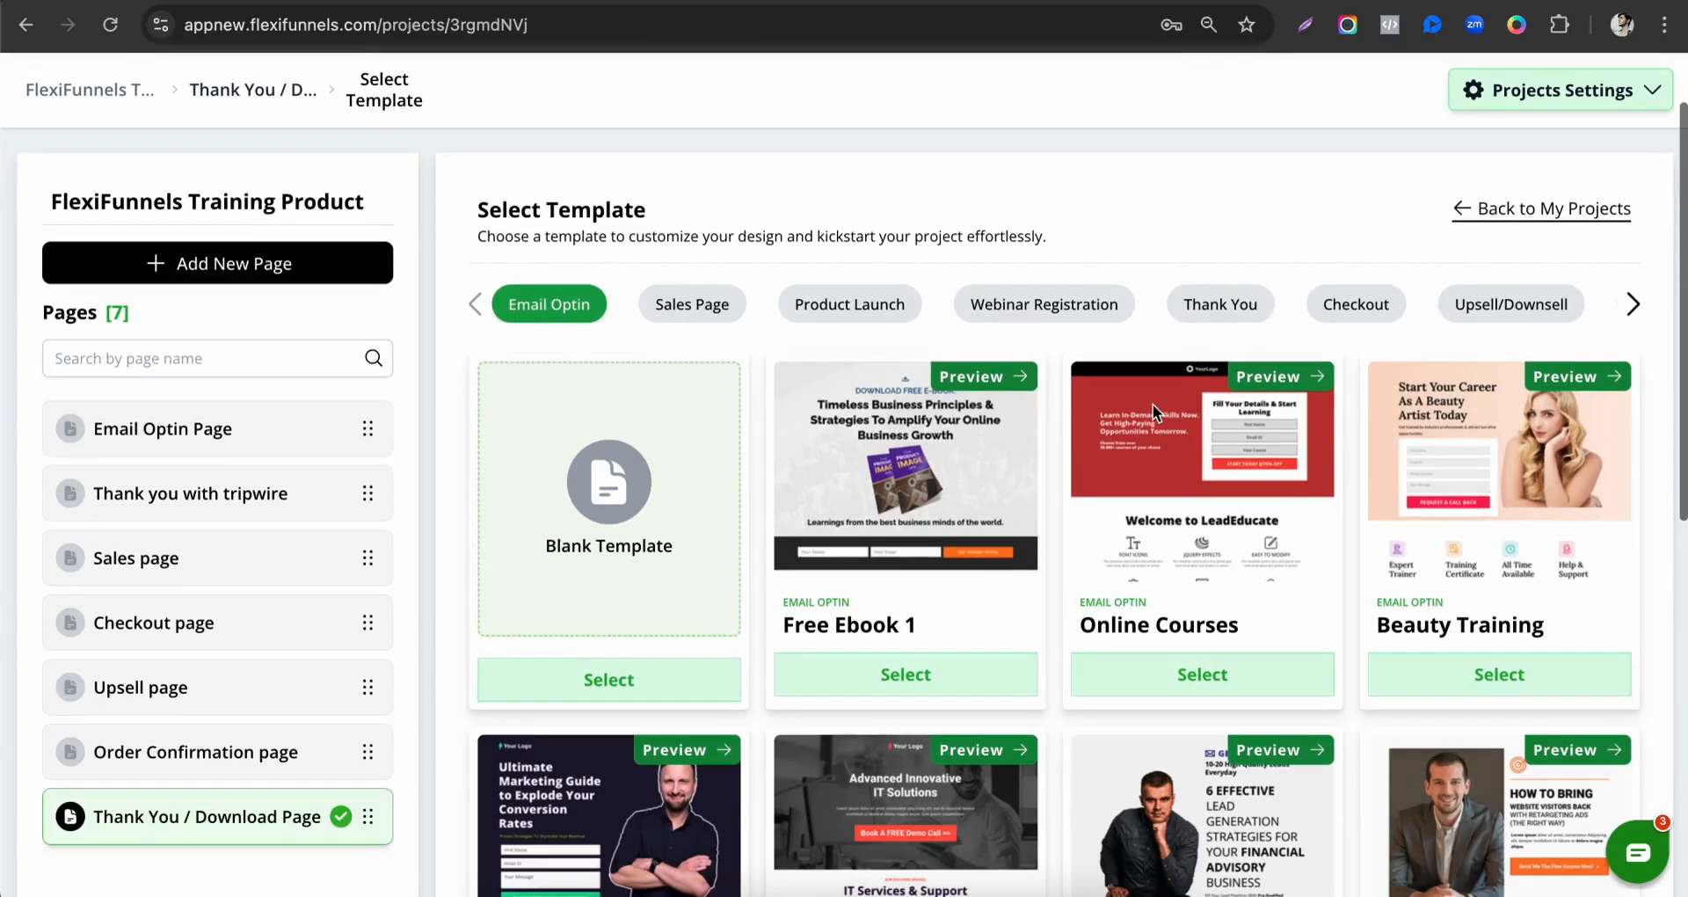
scroll(1204, 352, "down", 2)
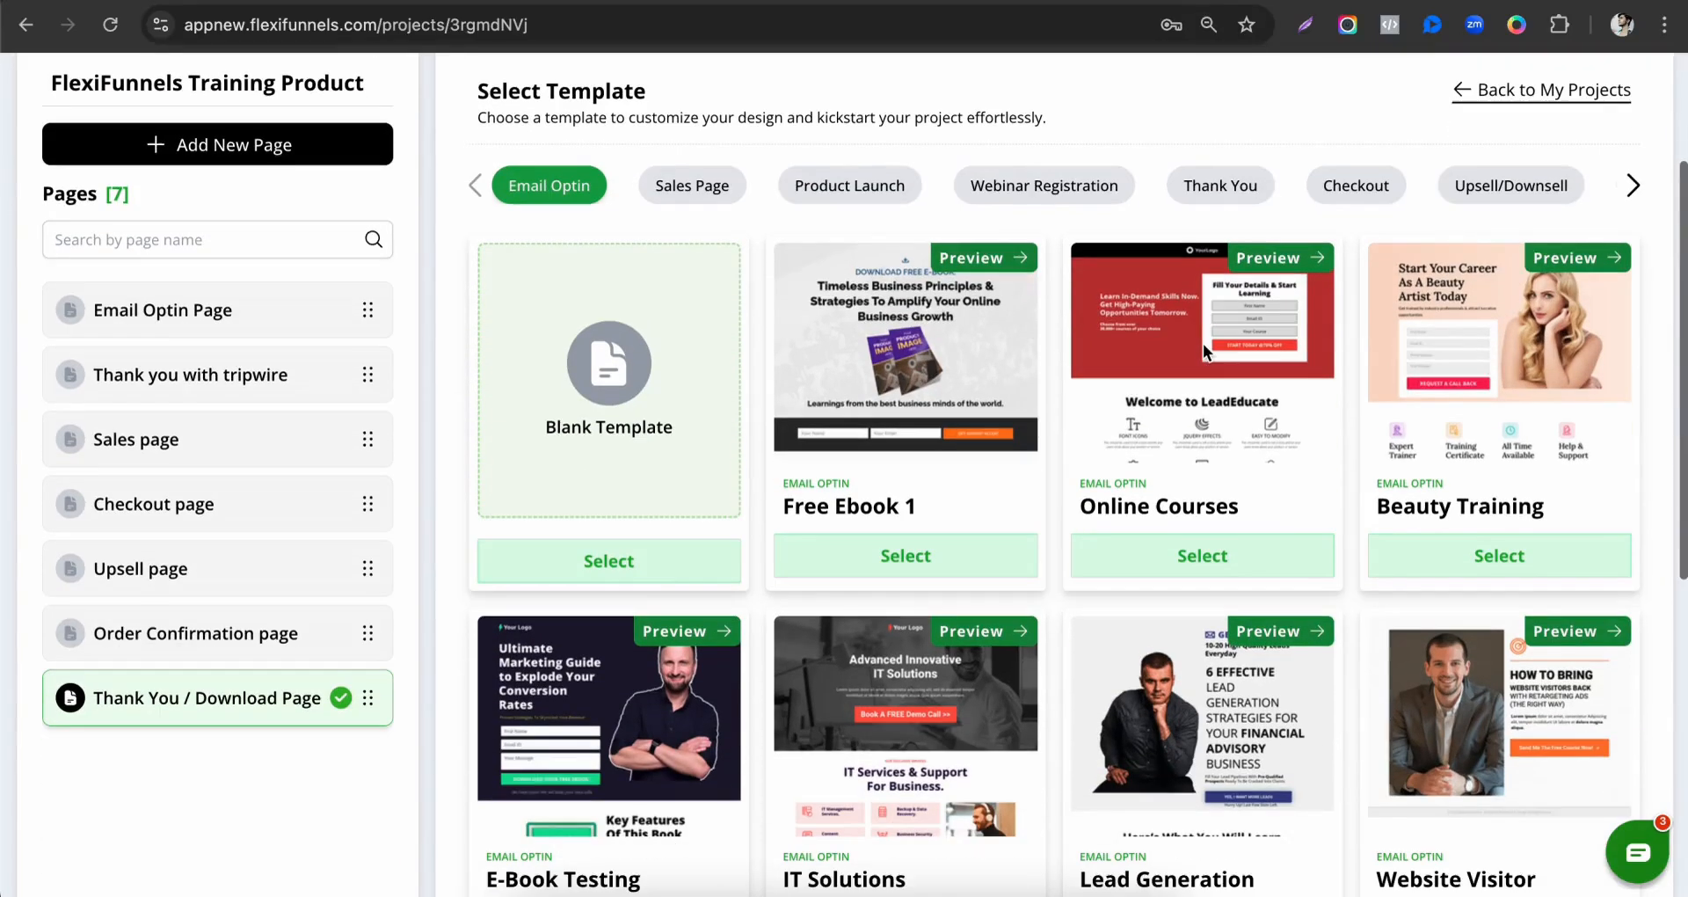
left_click(1205, 195)
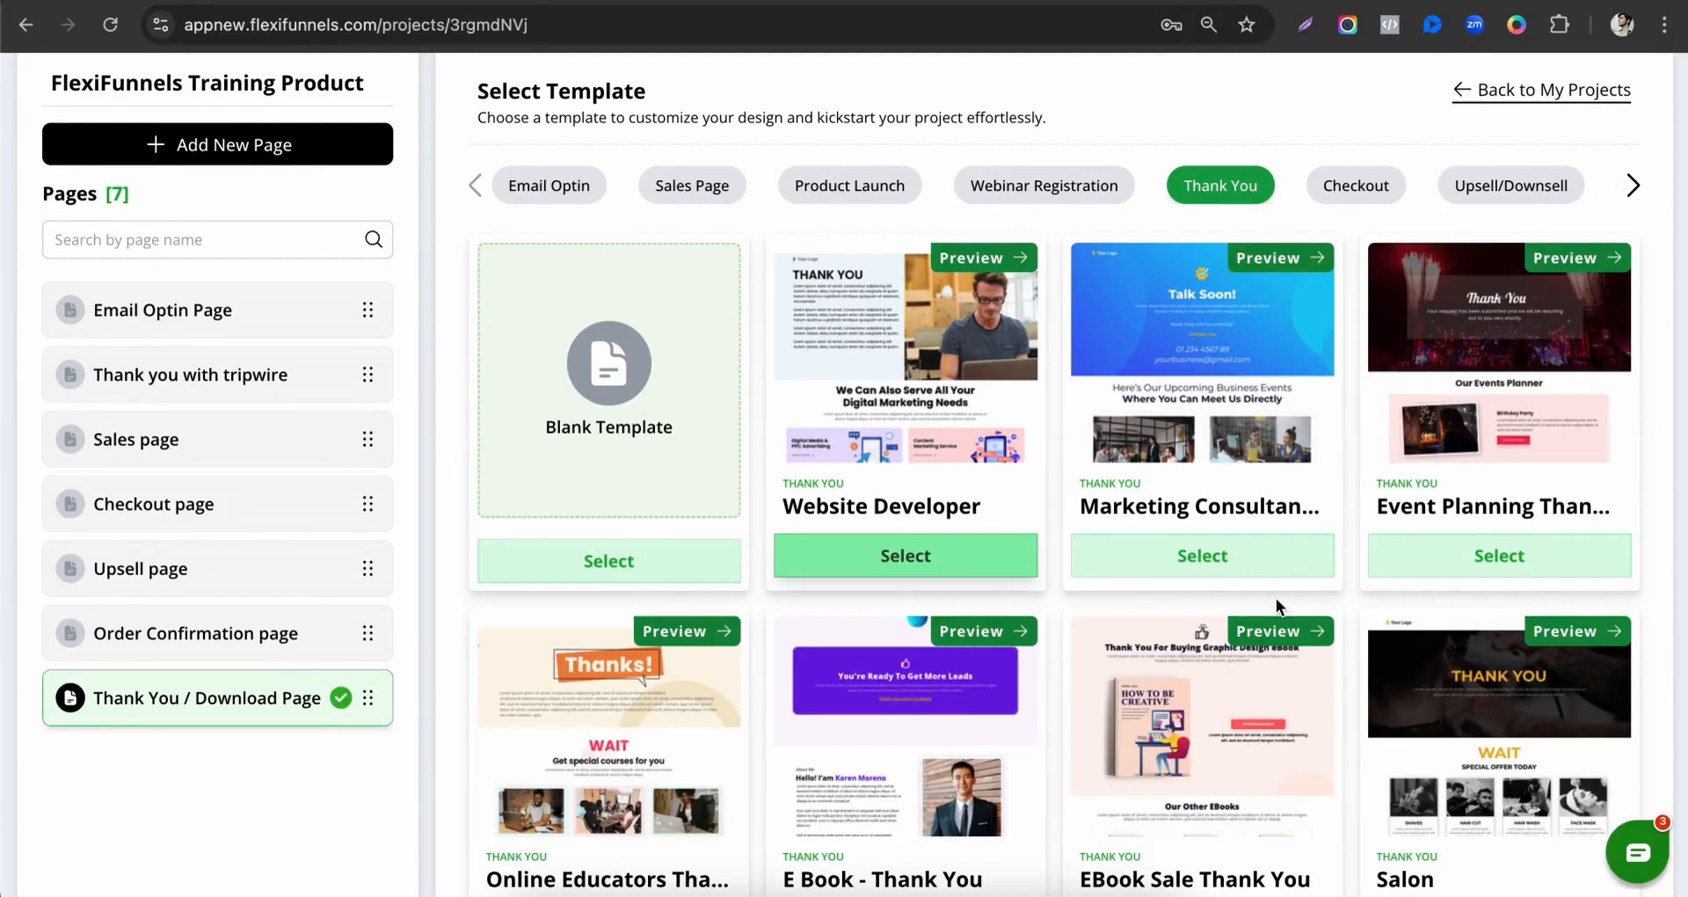
scroll(1357, 605, "down", 3)
scroll(793, 789, "down", 2)
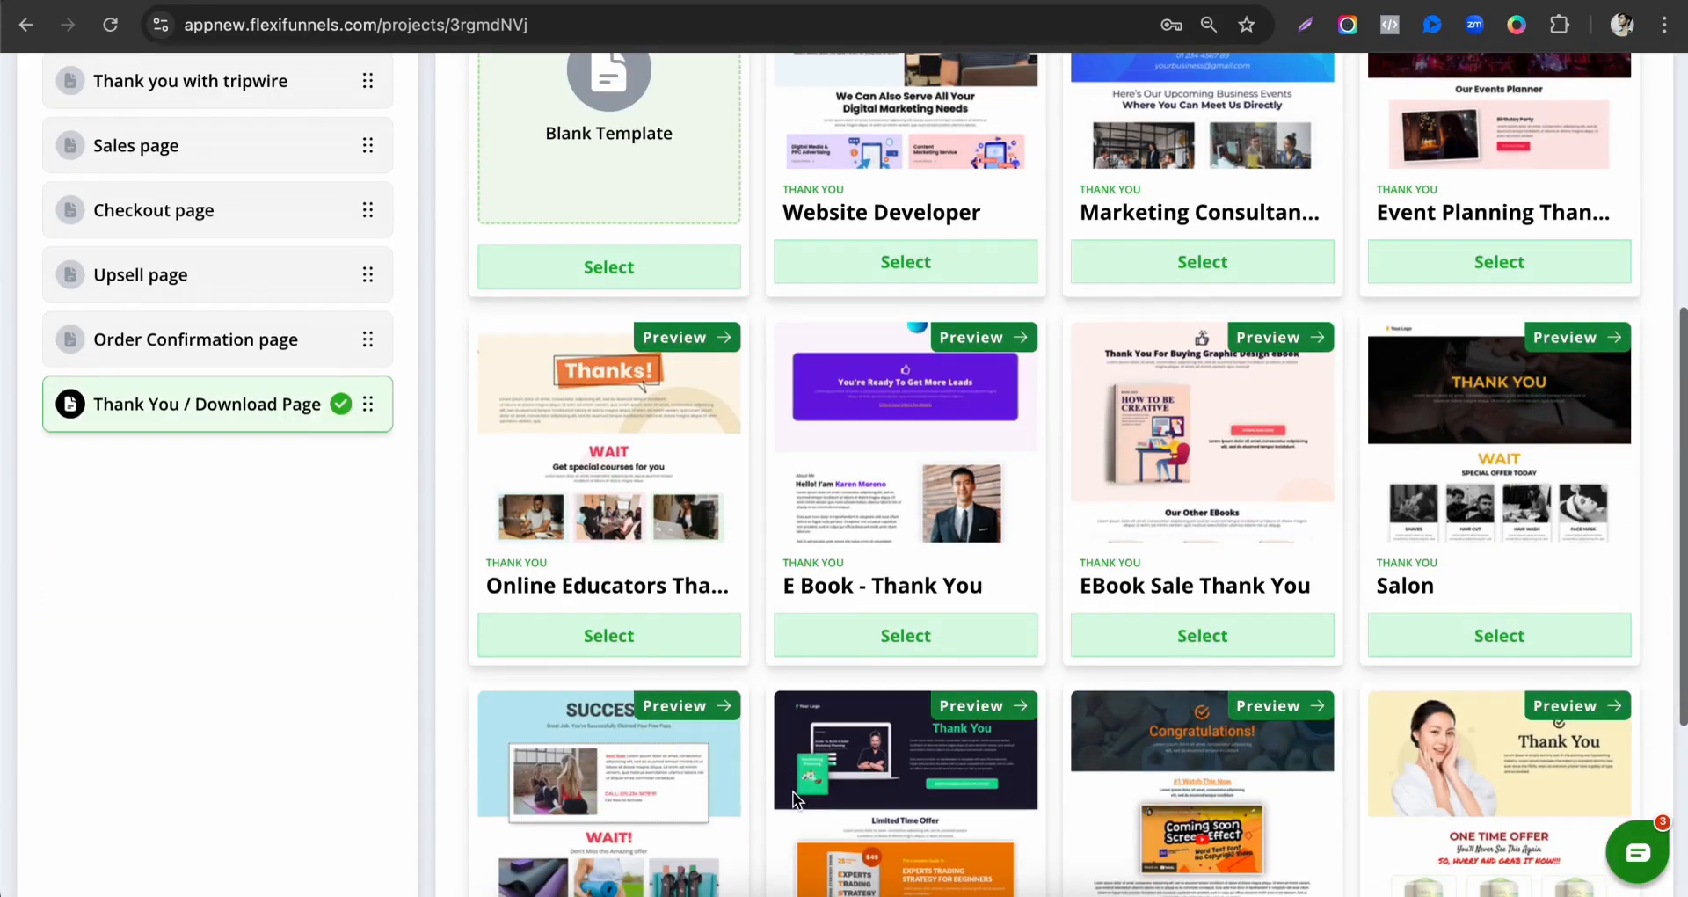
left_click(941, 649)
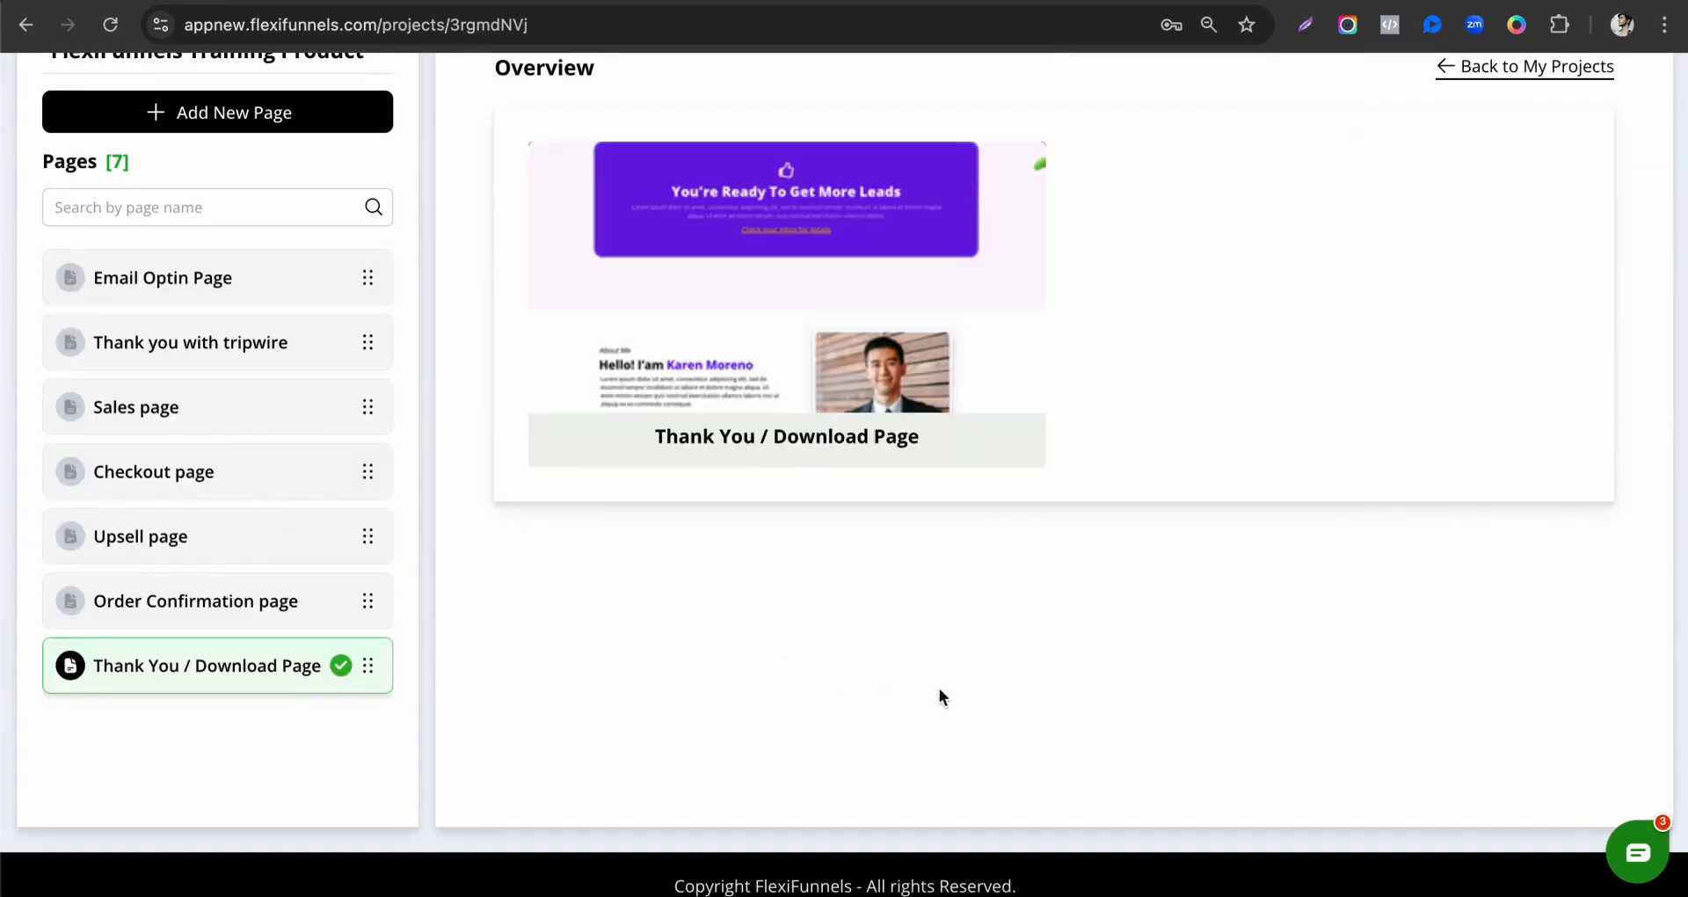
Open the Products page in a new browser tab and switch to it.
scroll(939, 694, "up", 5)
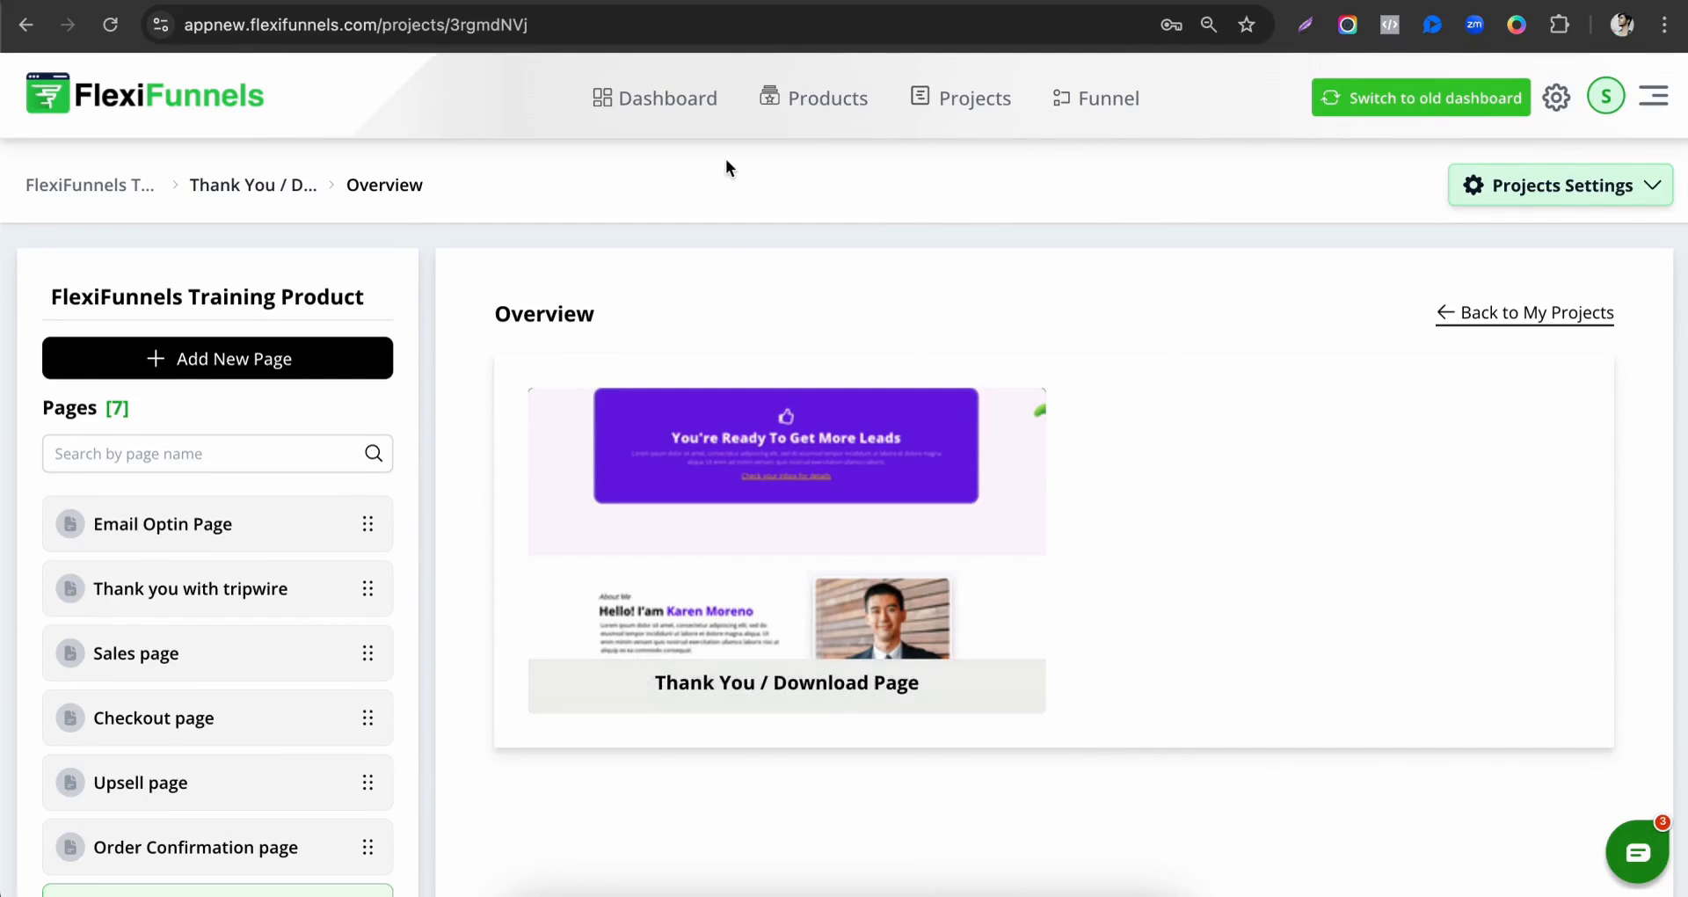
right_click(822, 121)
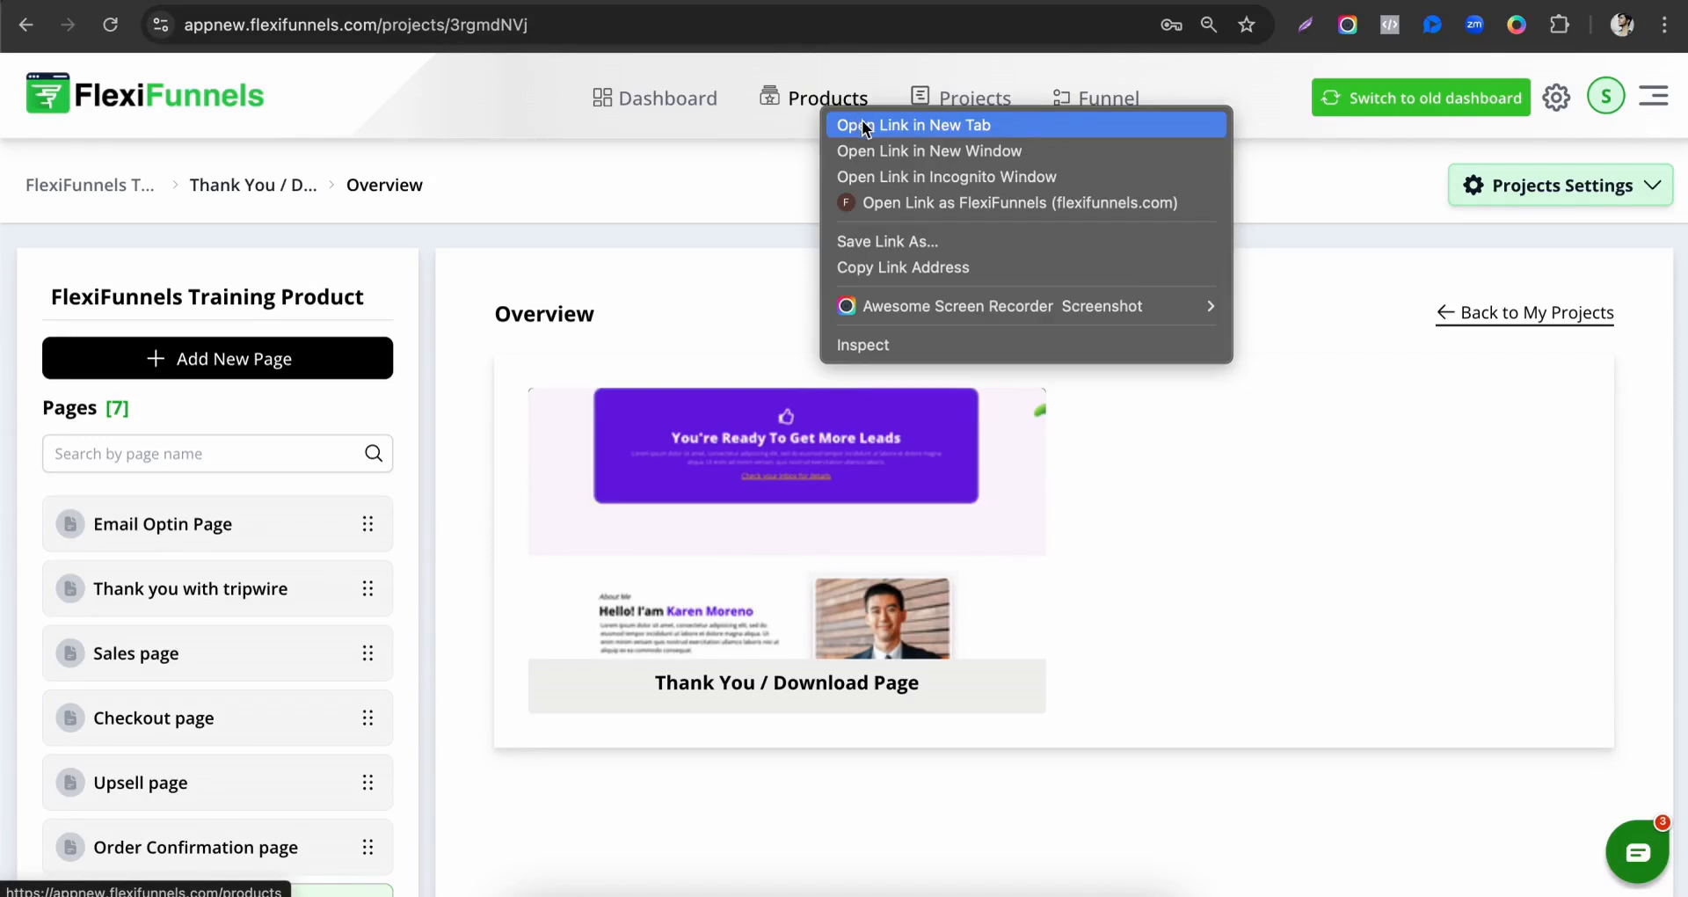
left_click(867, 125)
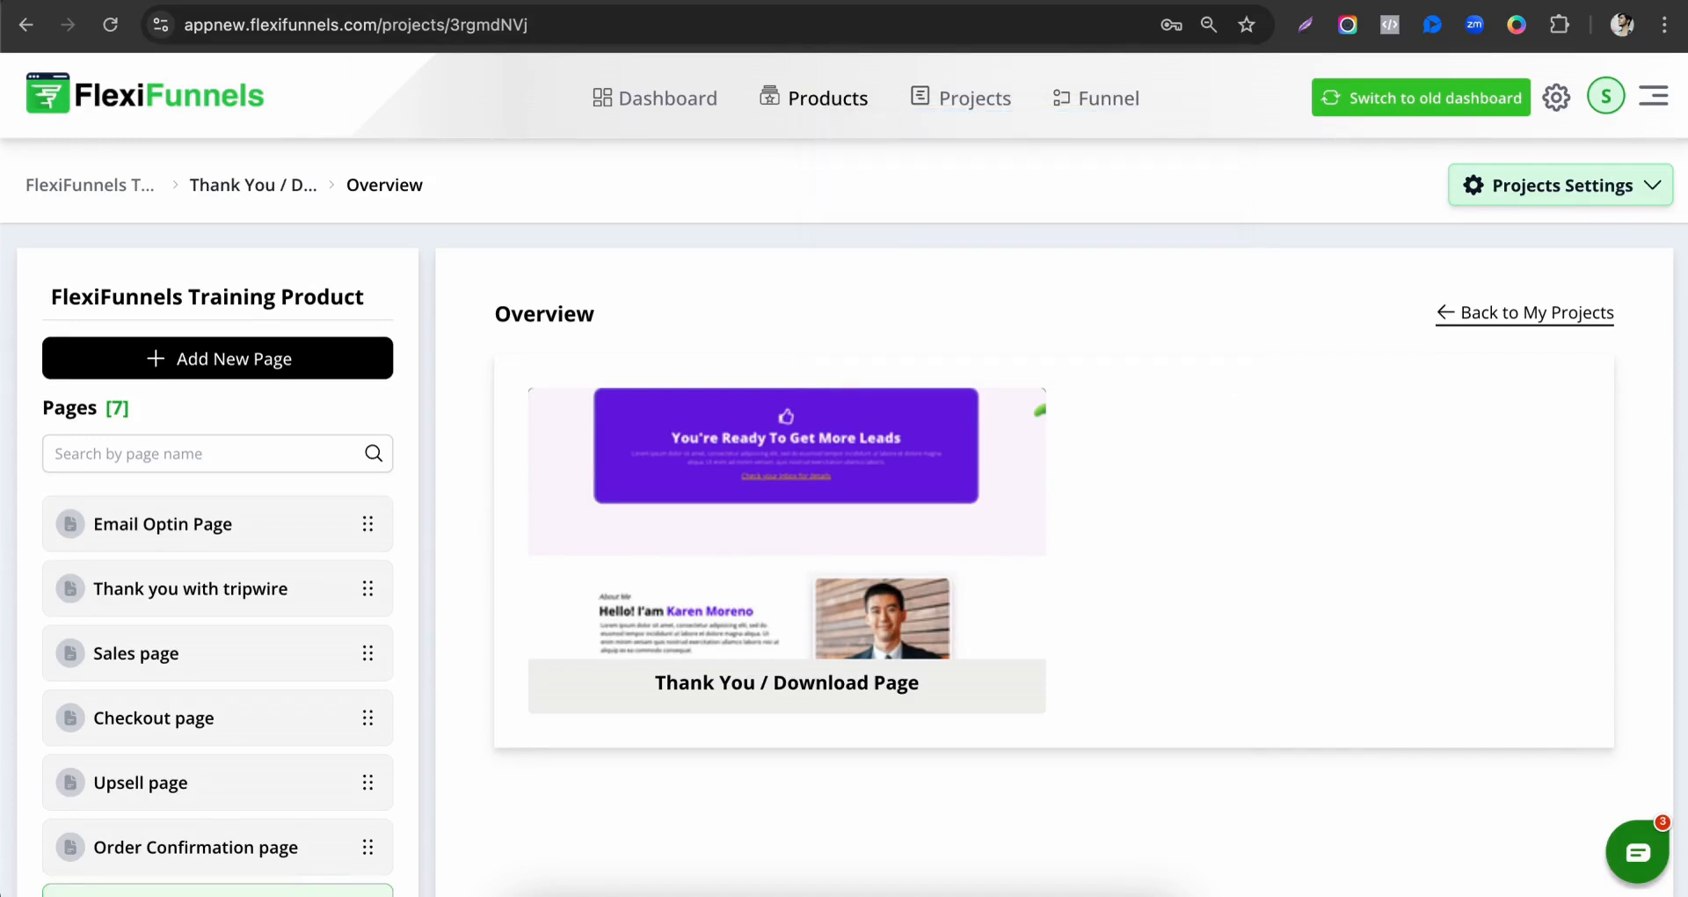
key("ctrl+Tab")
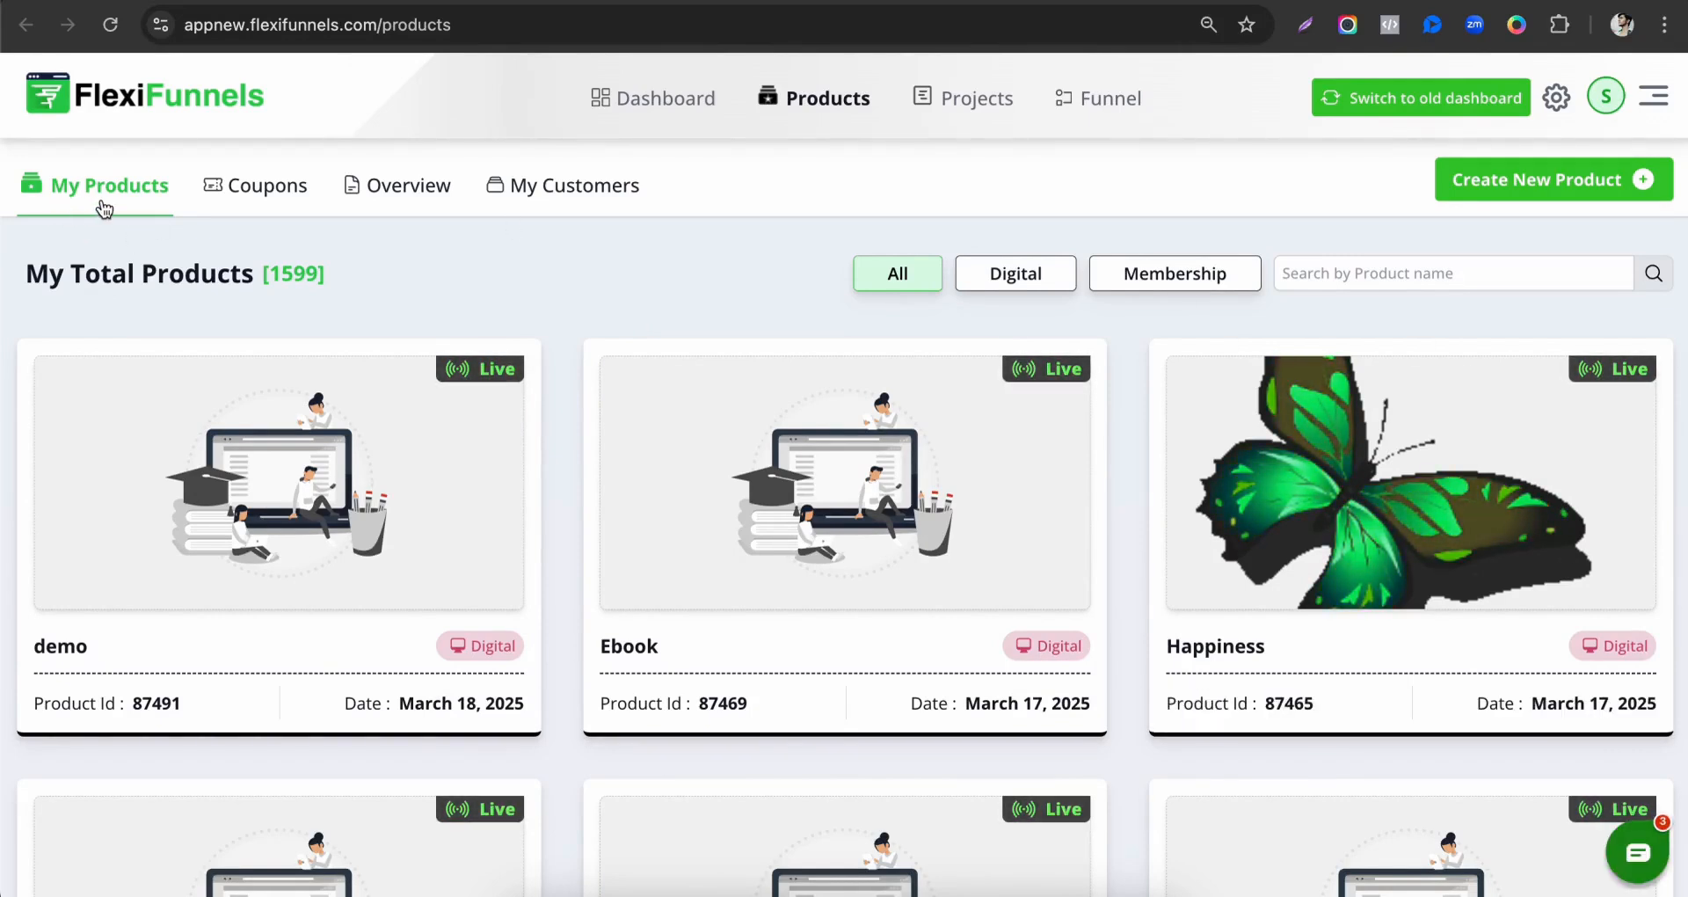
Start a new product of the Digital Product type and continue to its general settings.
left_click(1550, 198)
left_click(666, 510)
left_click(923, 524)
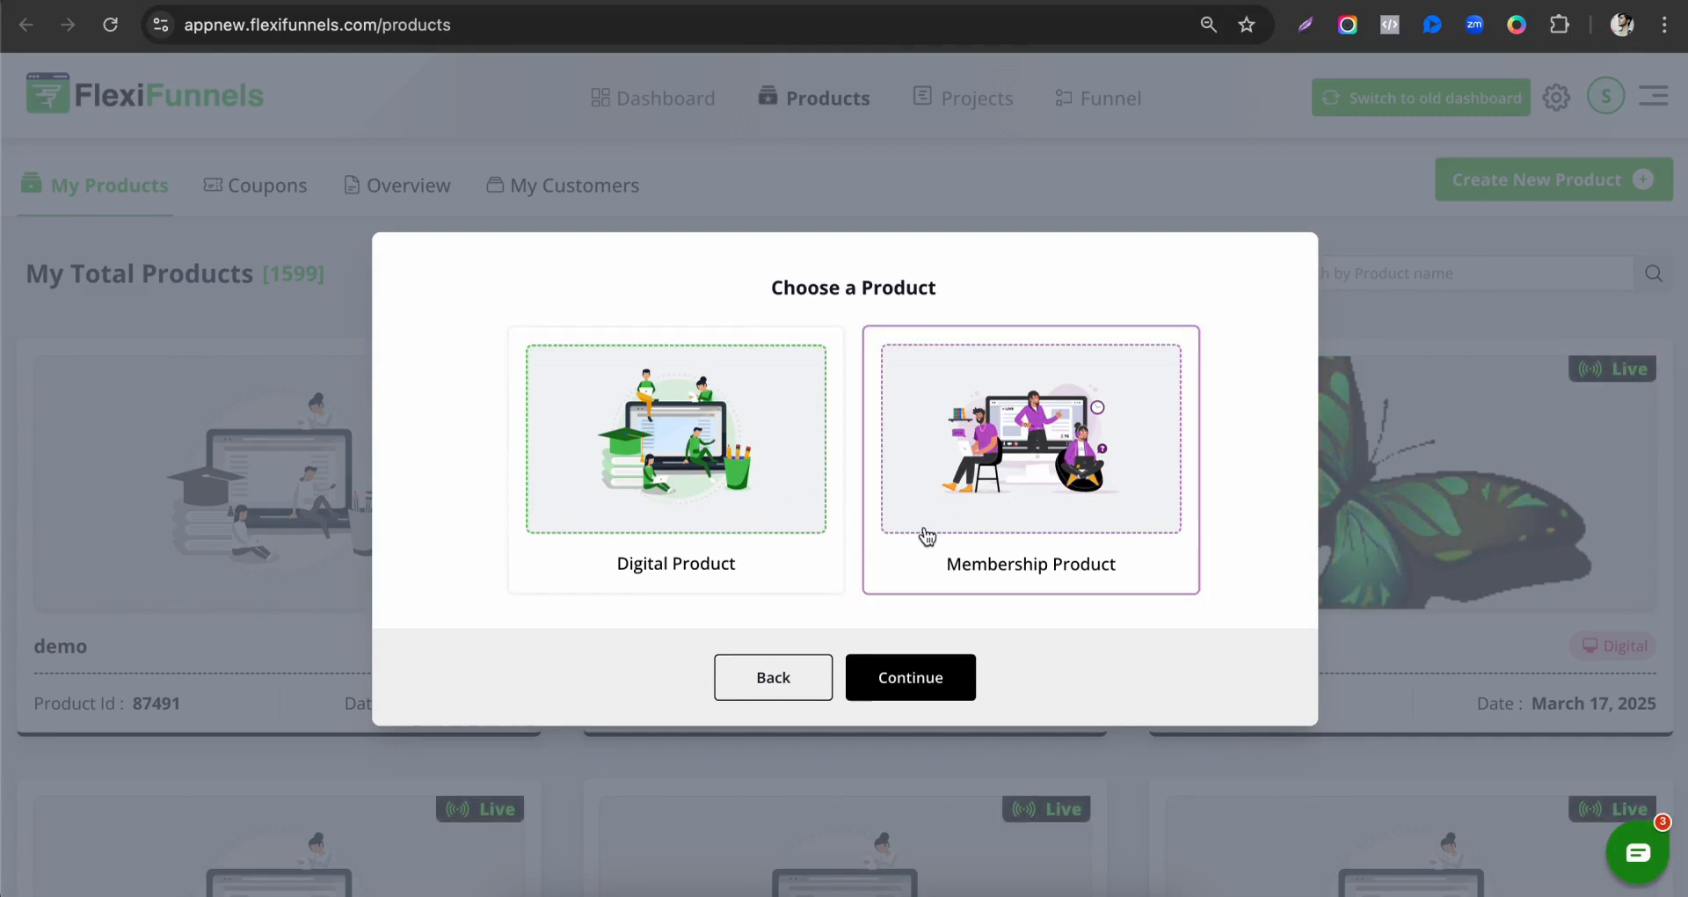
left_click(749, 527)
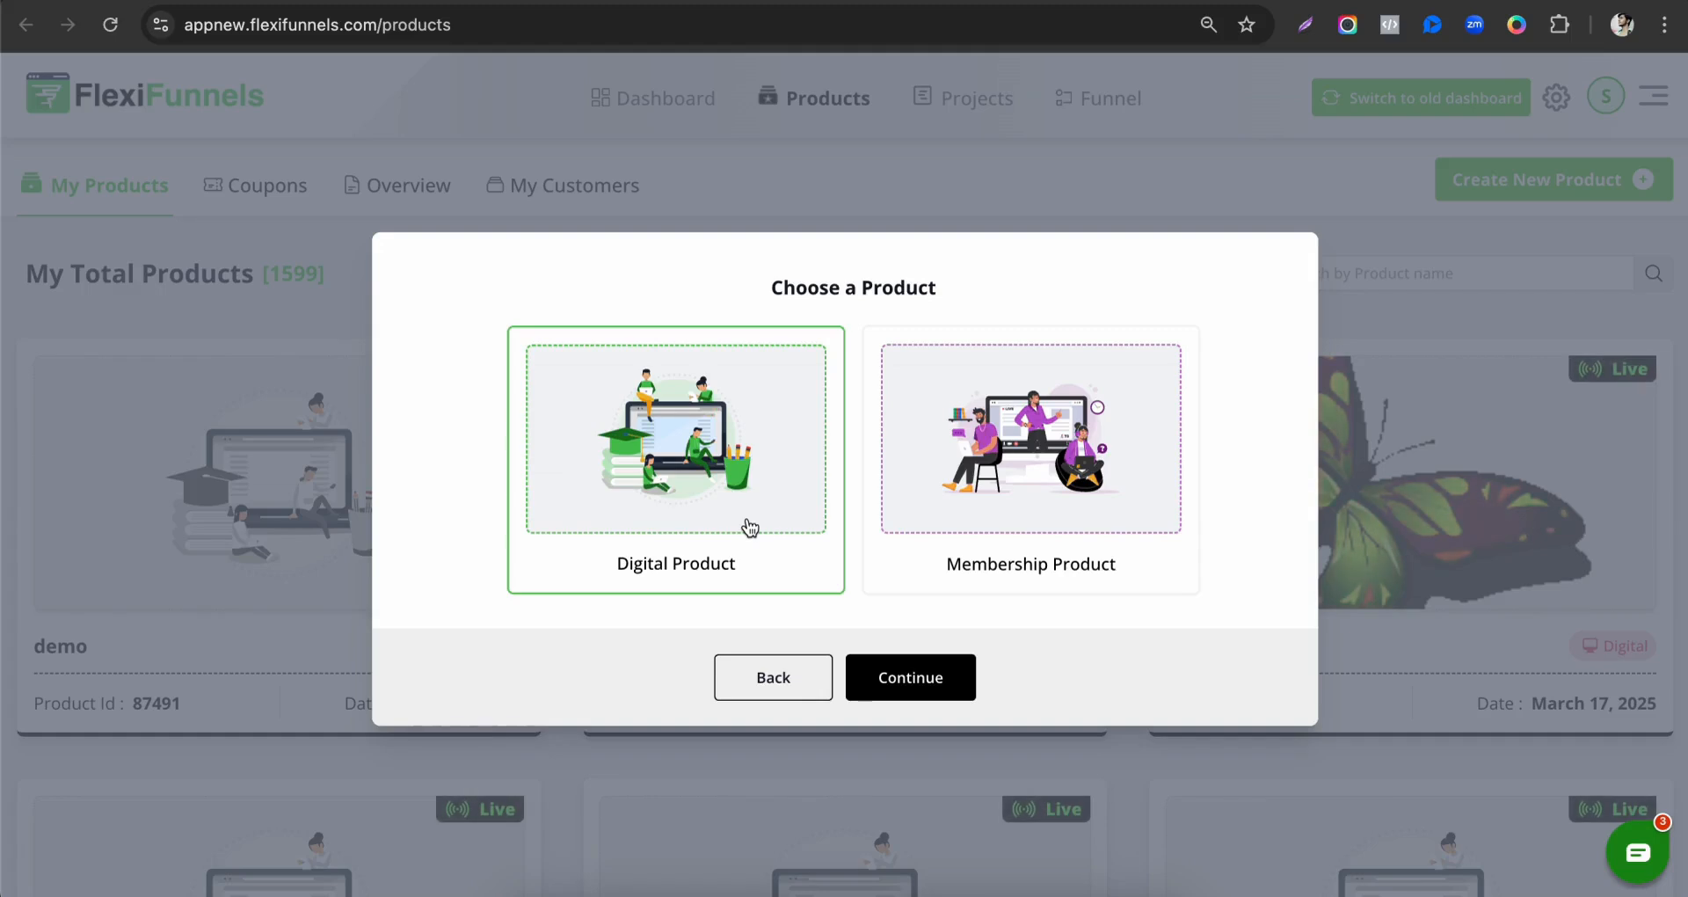
left_click(1120, 426)
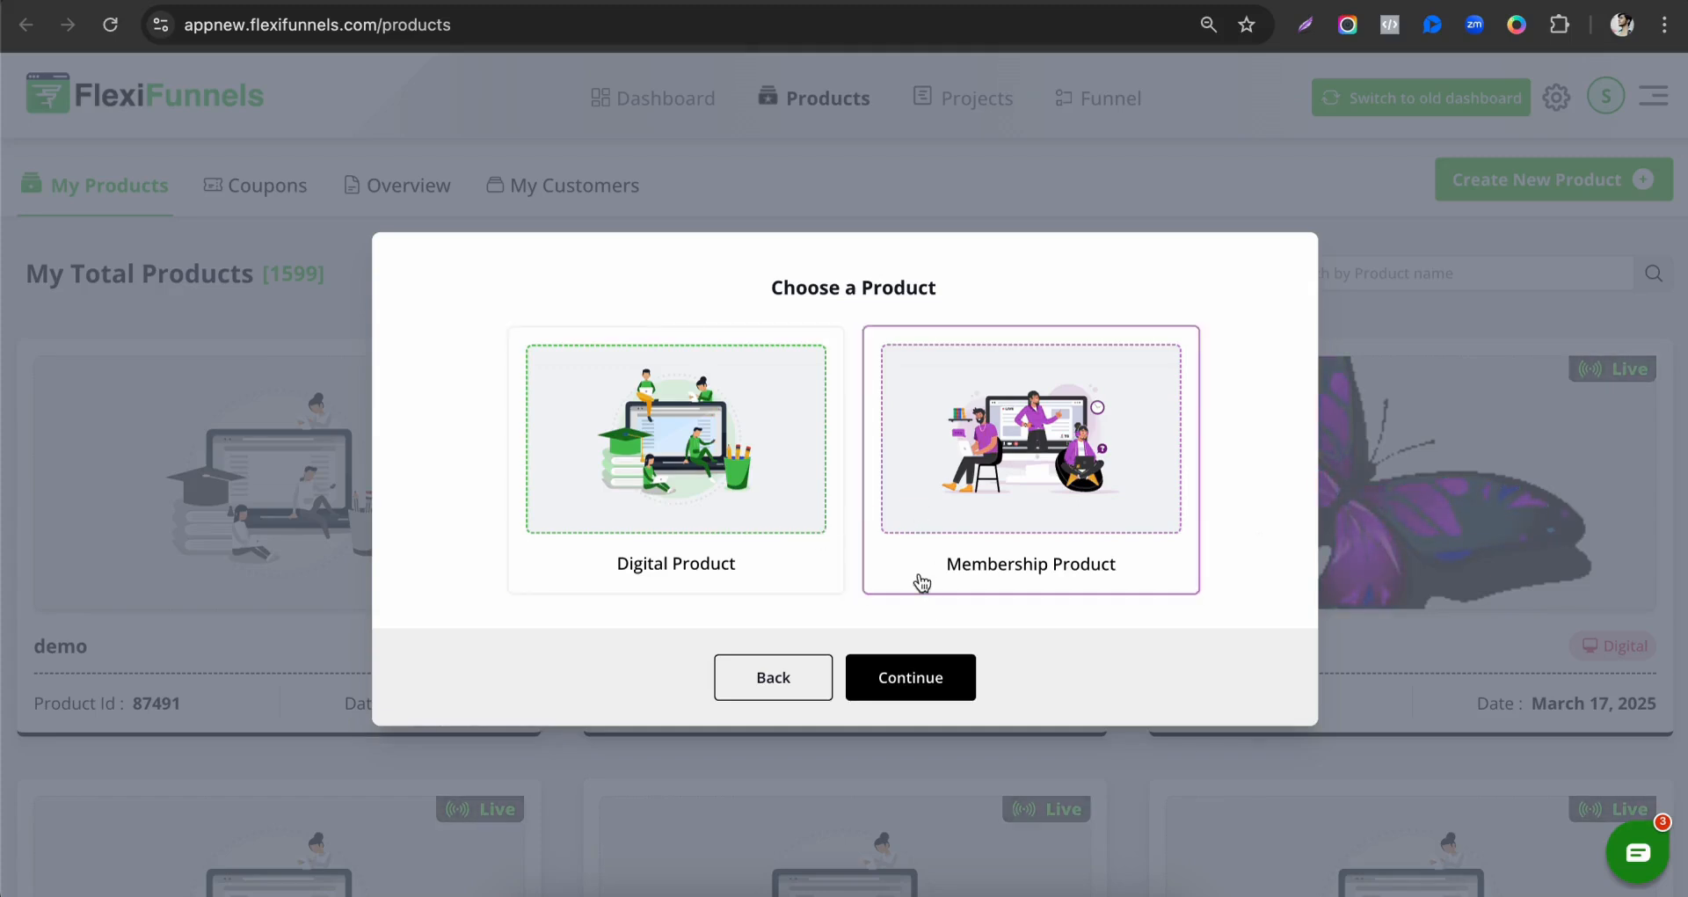
left_click(687, 512)
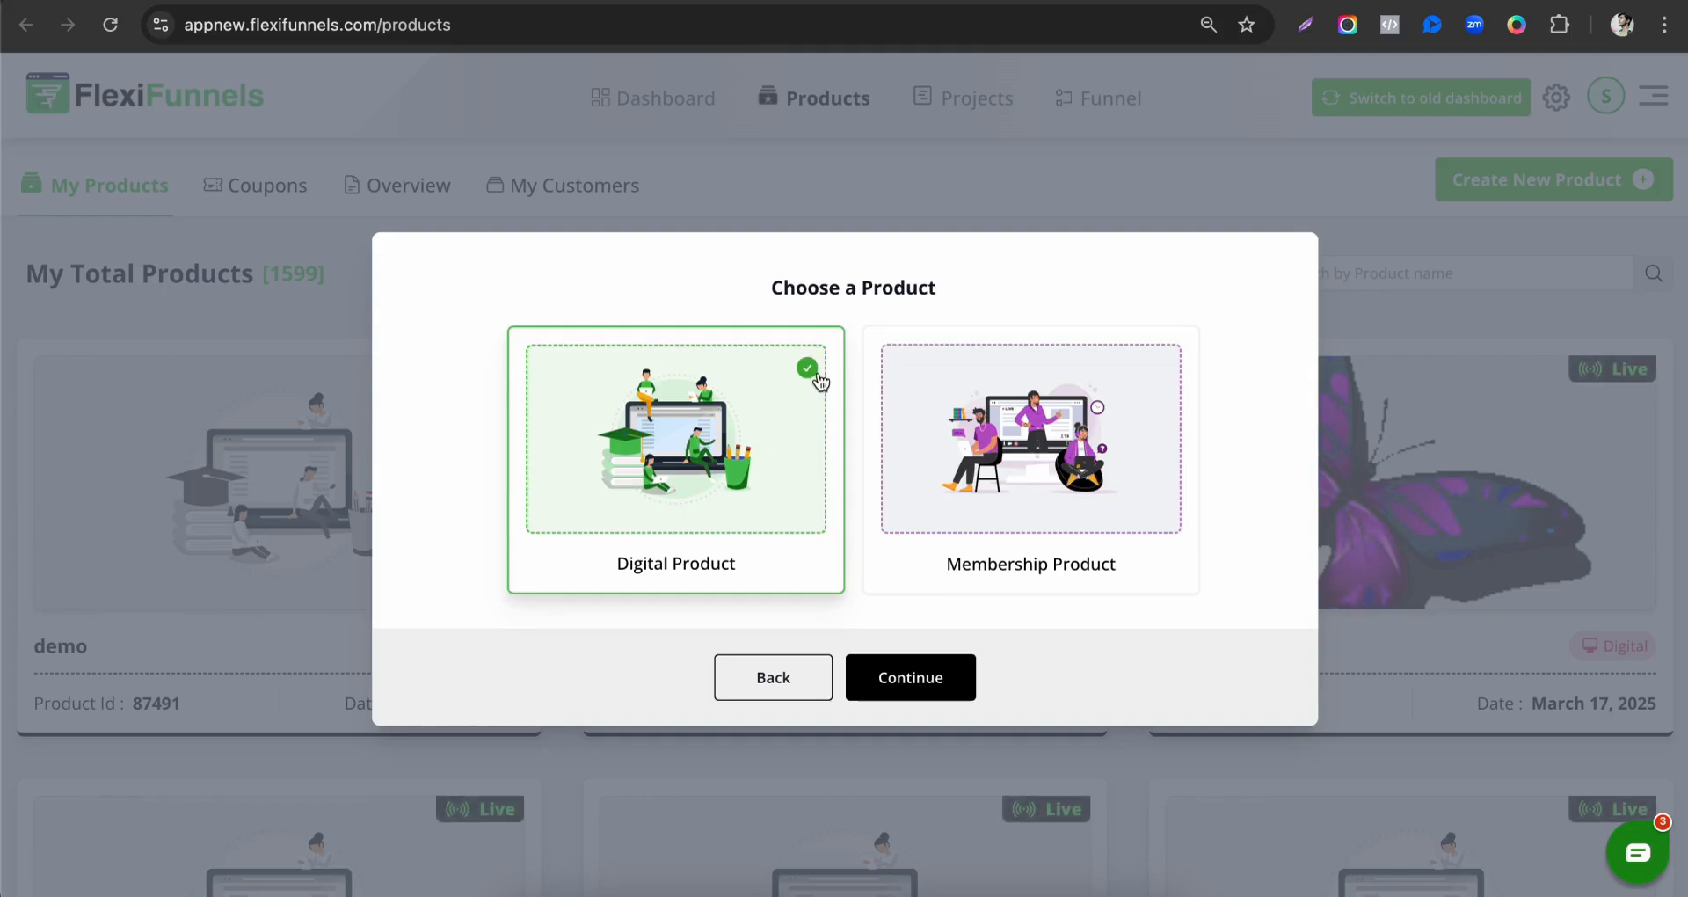
left_click(906, 679)
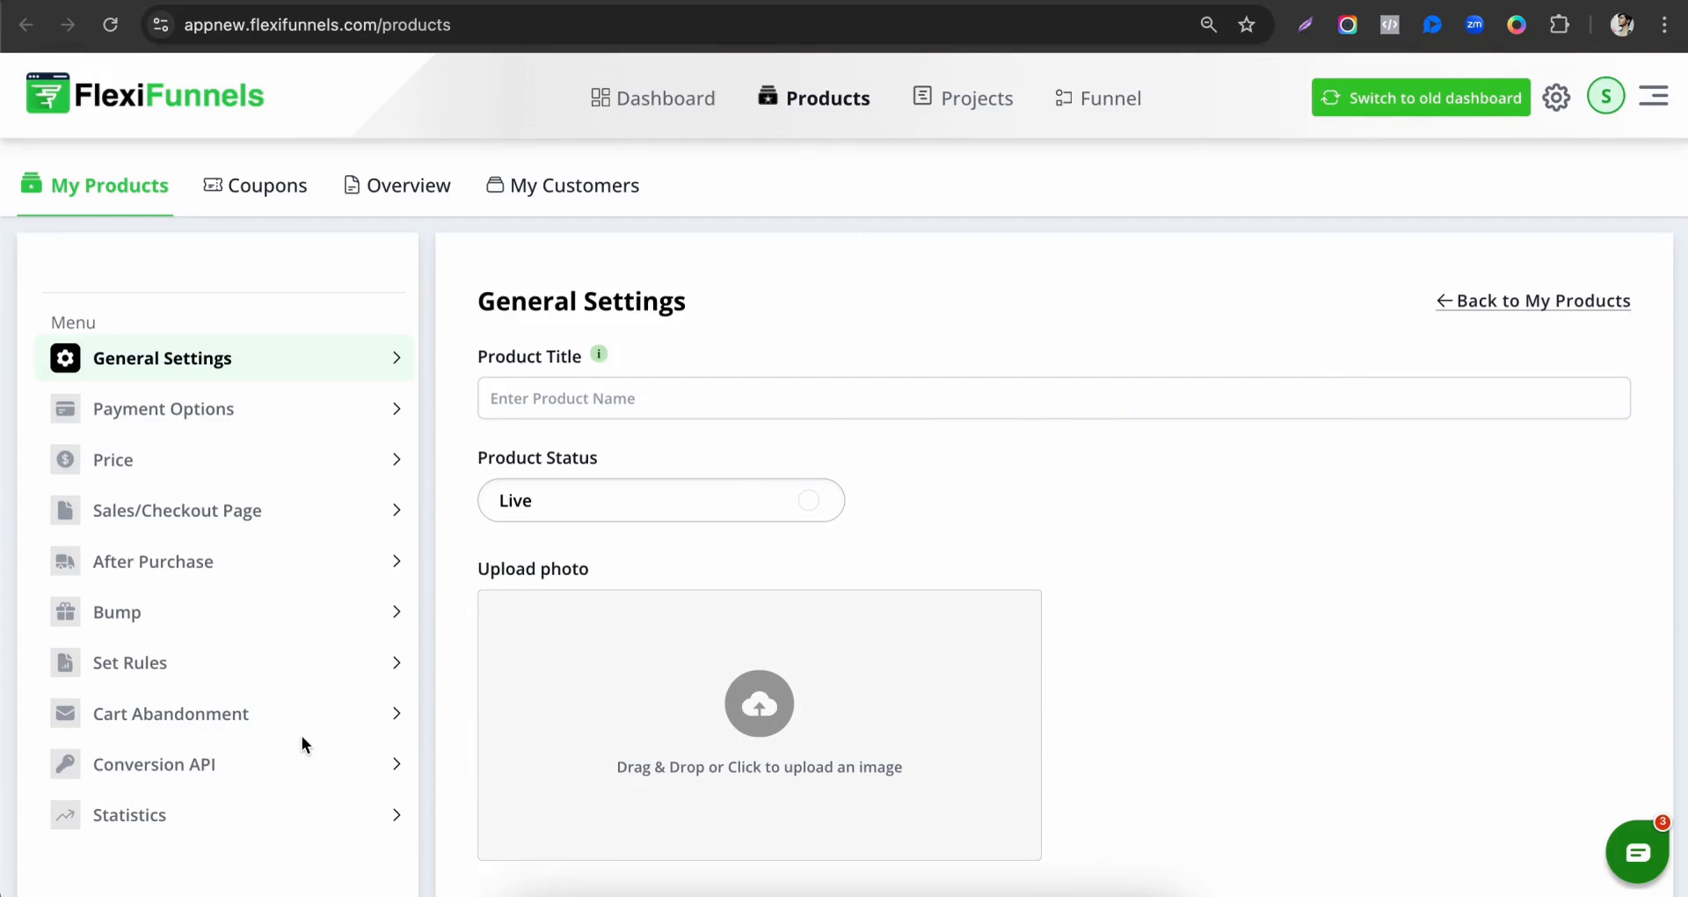
Set the new product's title to "FF Training Product".
scroll(302, 739, "down", 2)
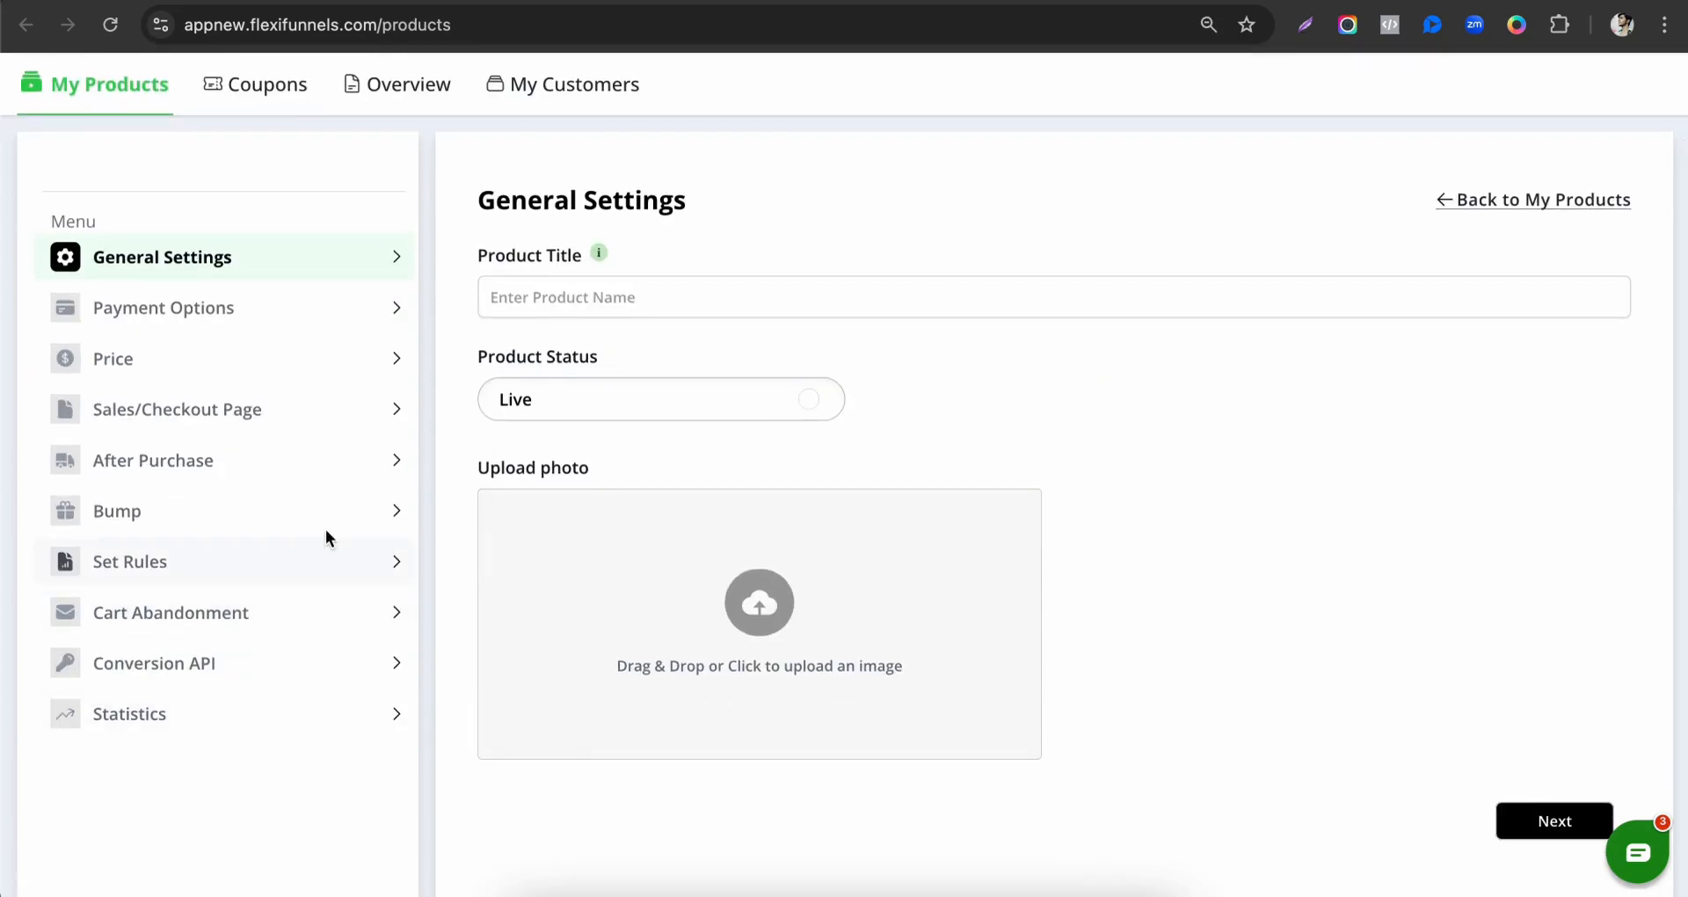
scroll(360, 413, "up", 2)
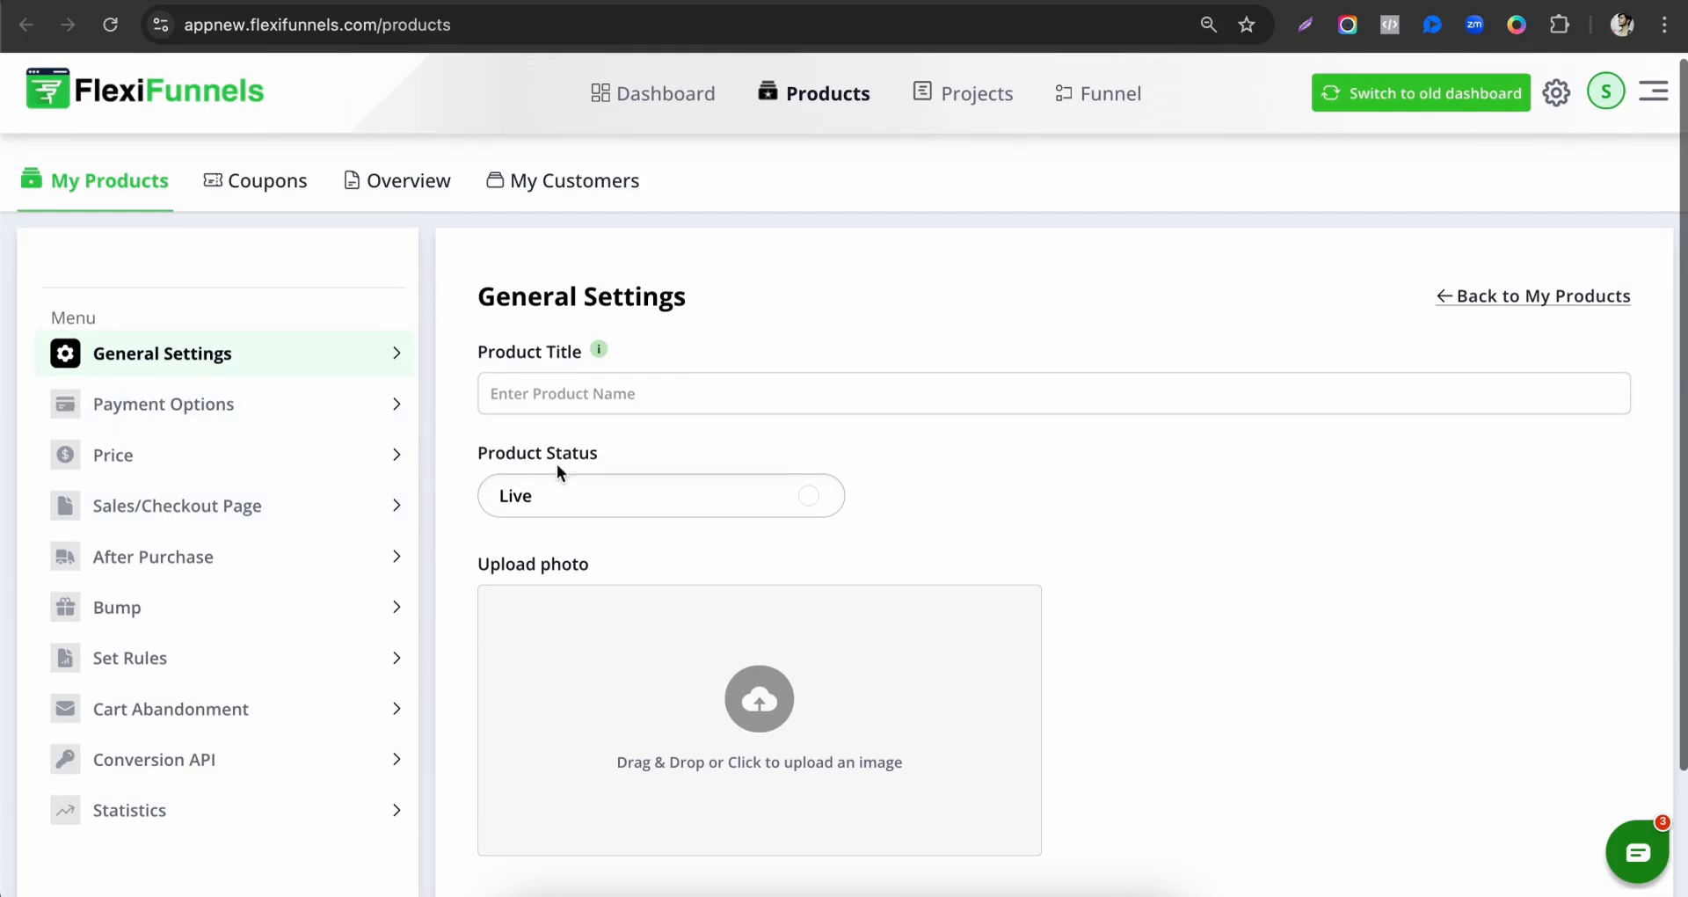
triple_click(684, 405)
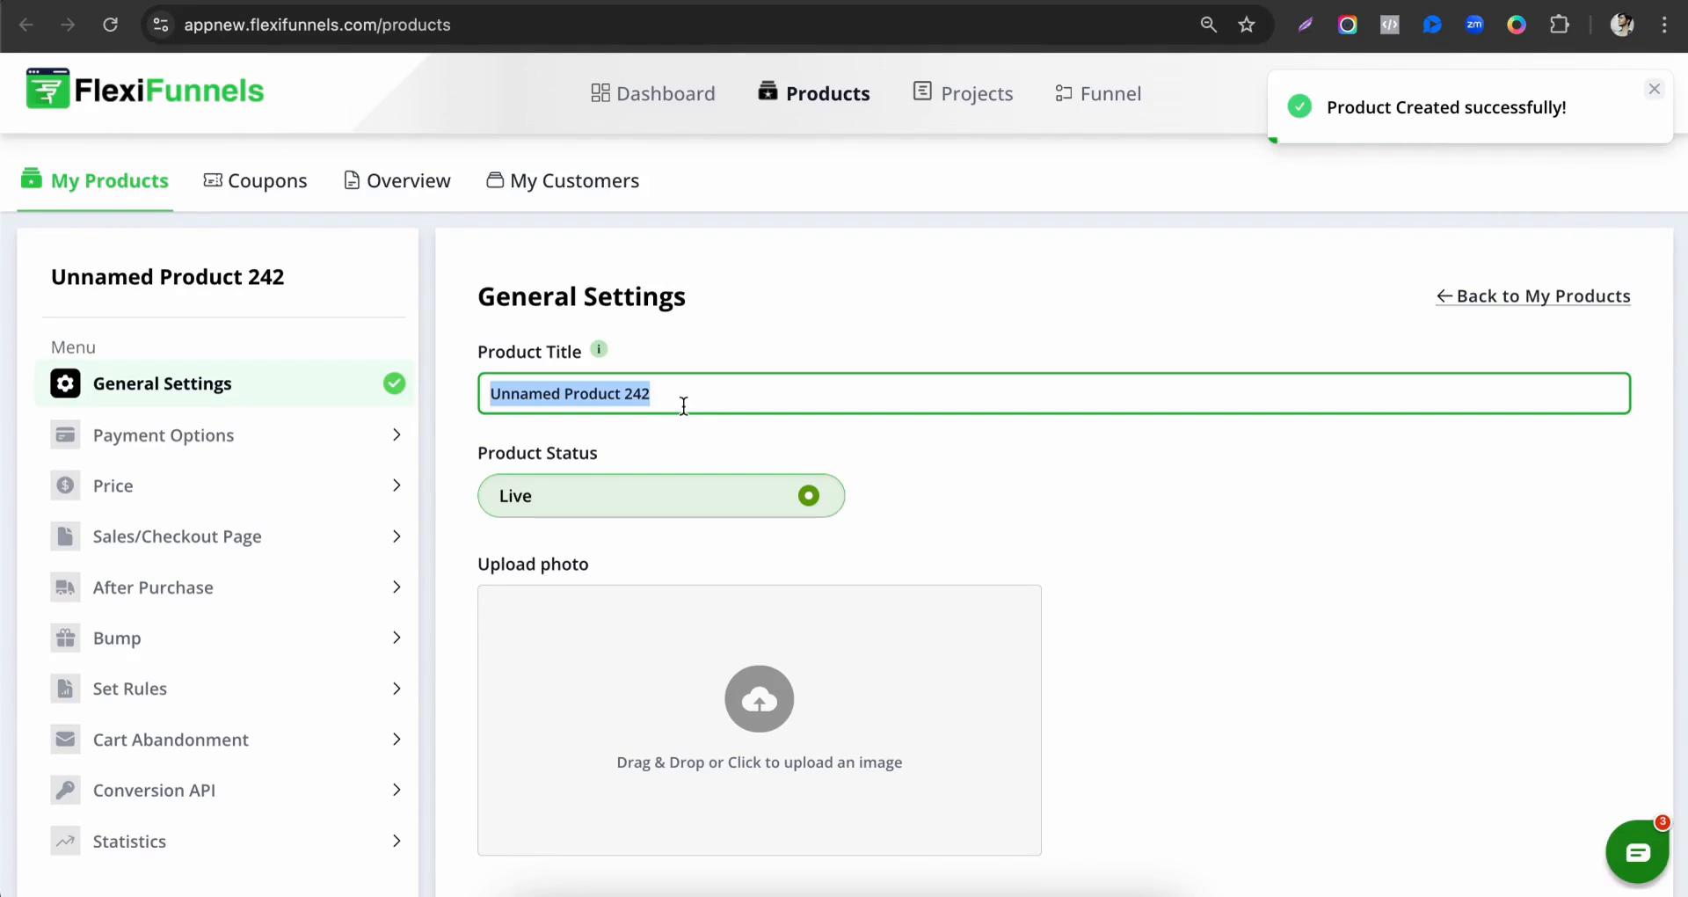
type("FF Tra")
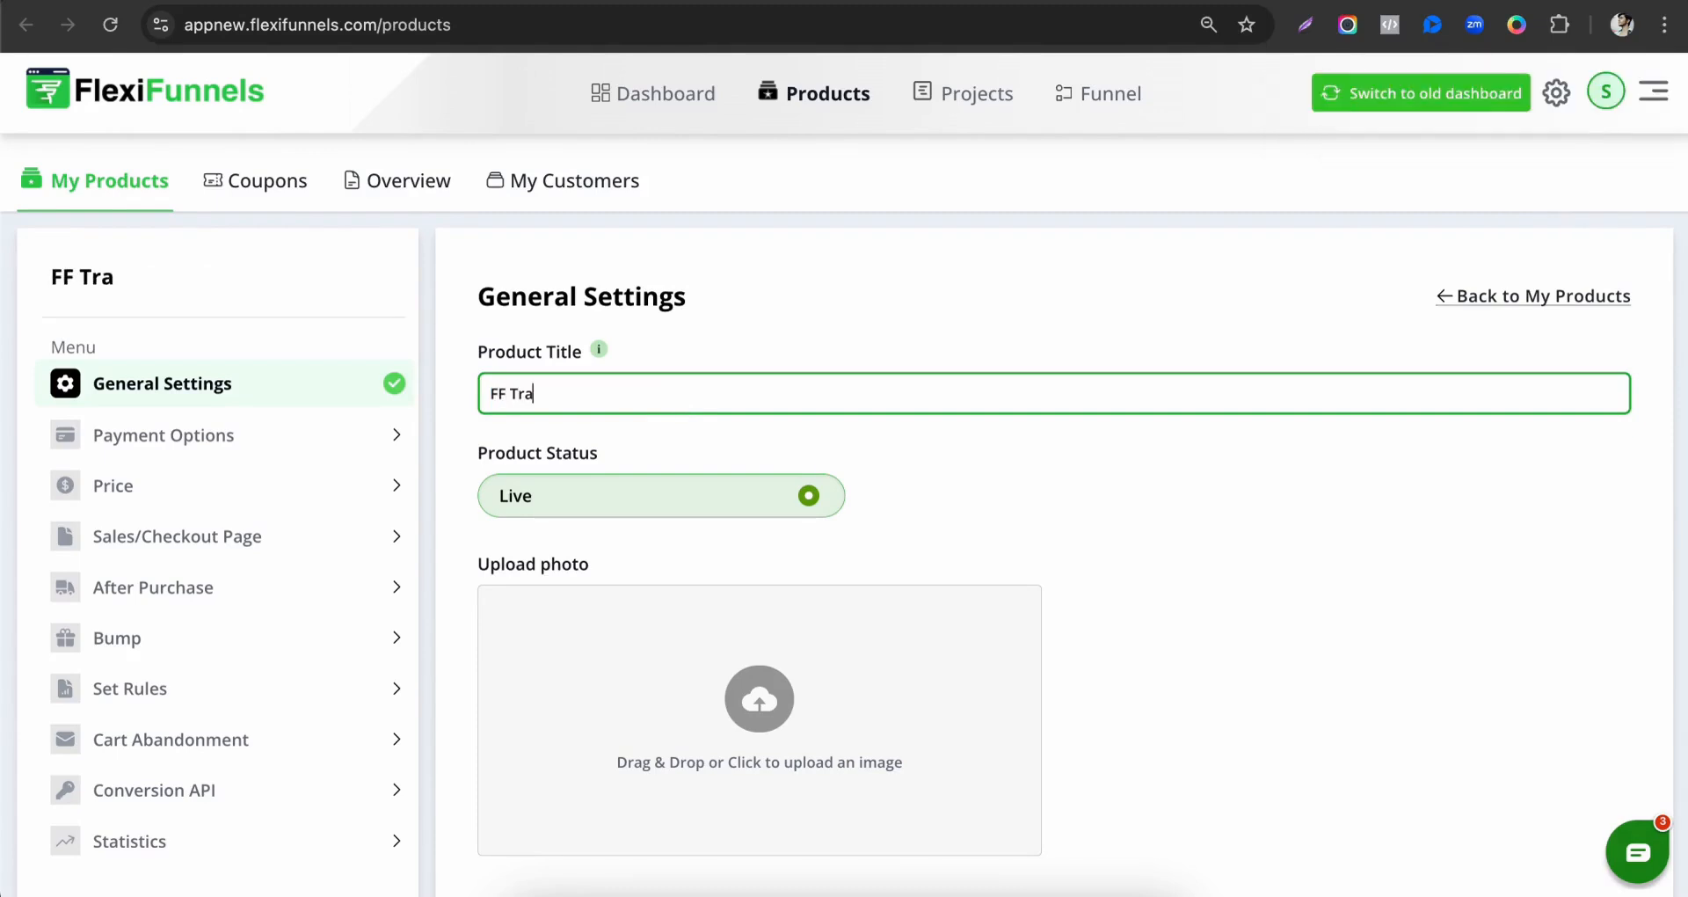
type("ining Prodic")
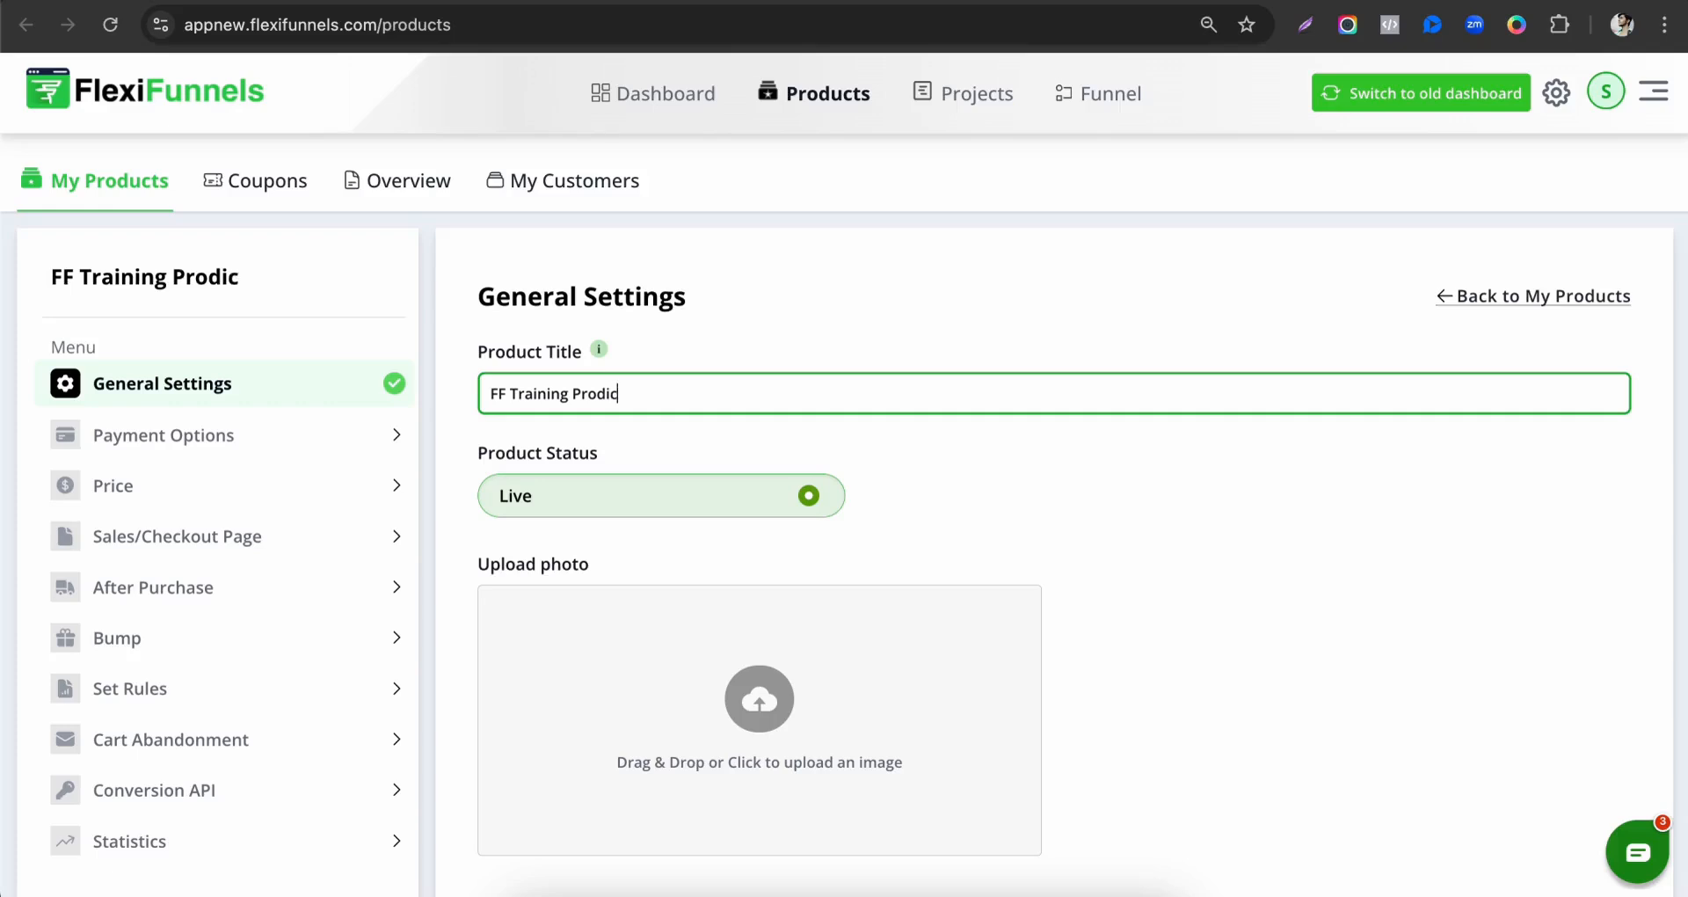
key("BackSpace")
key("BackSpace")
type("uct")
left_click_drag(484, 383, 719, 387)
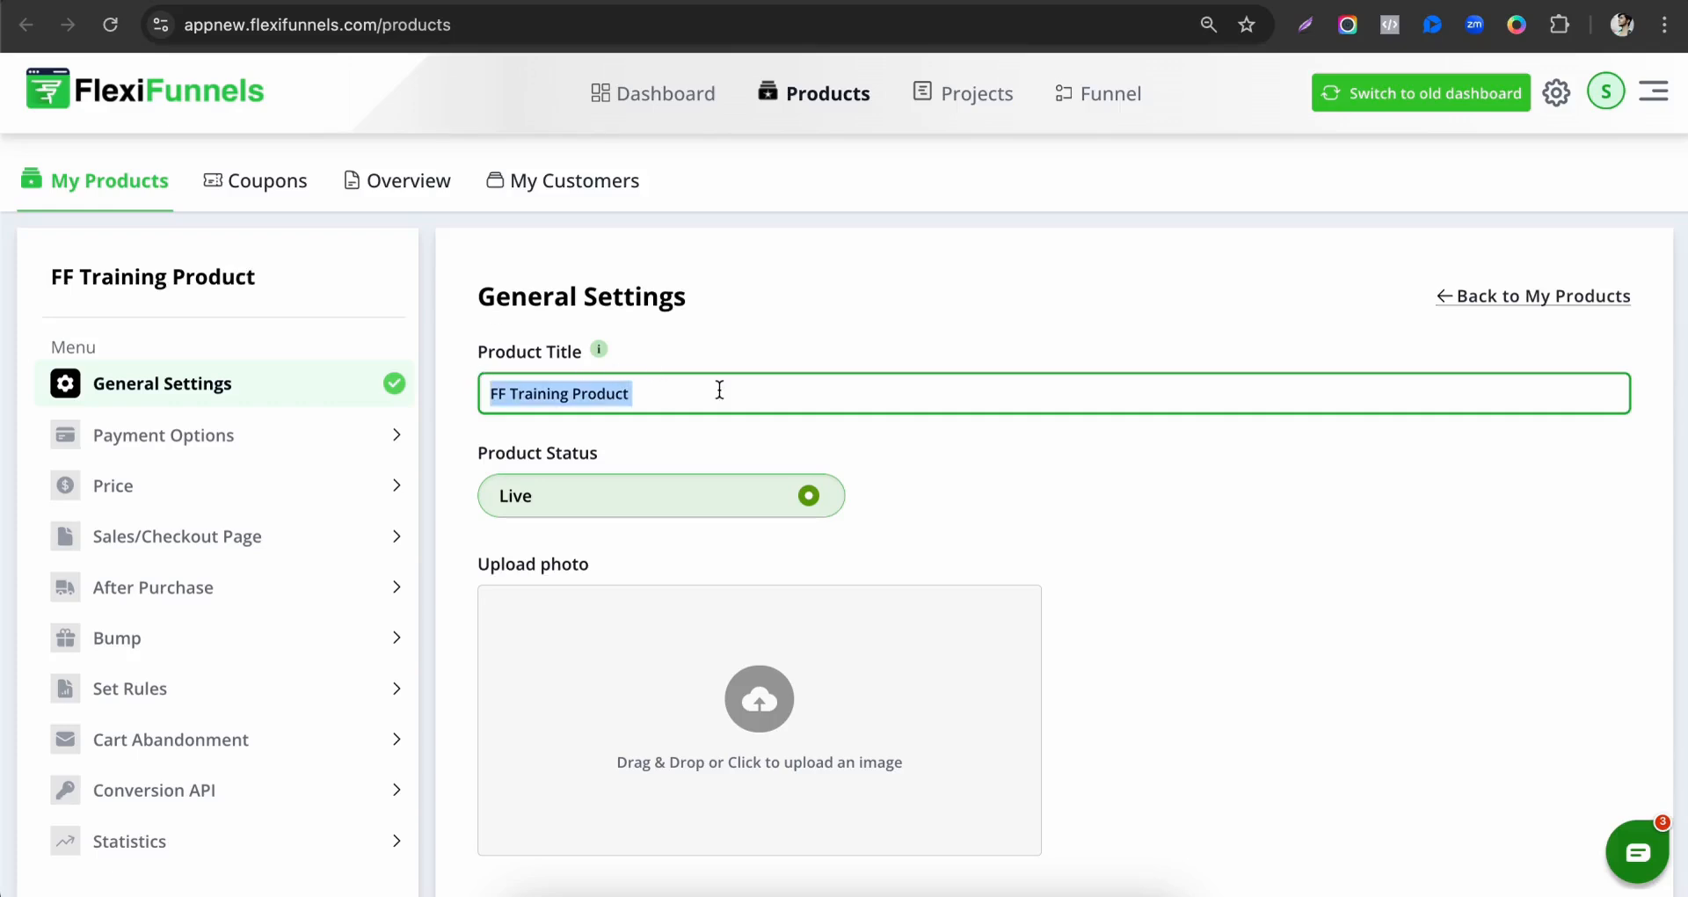
left_click(704, 411)
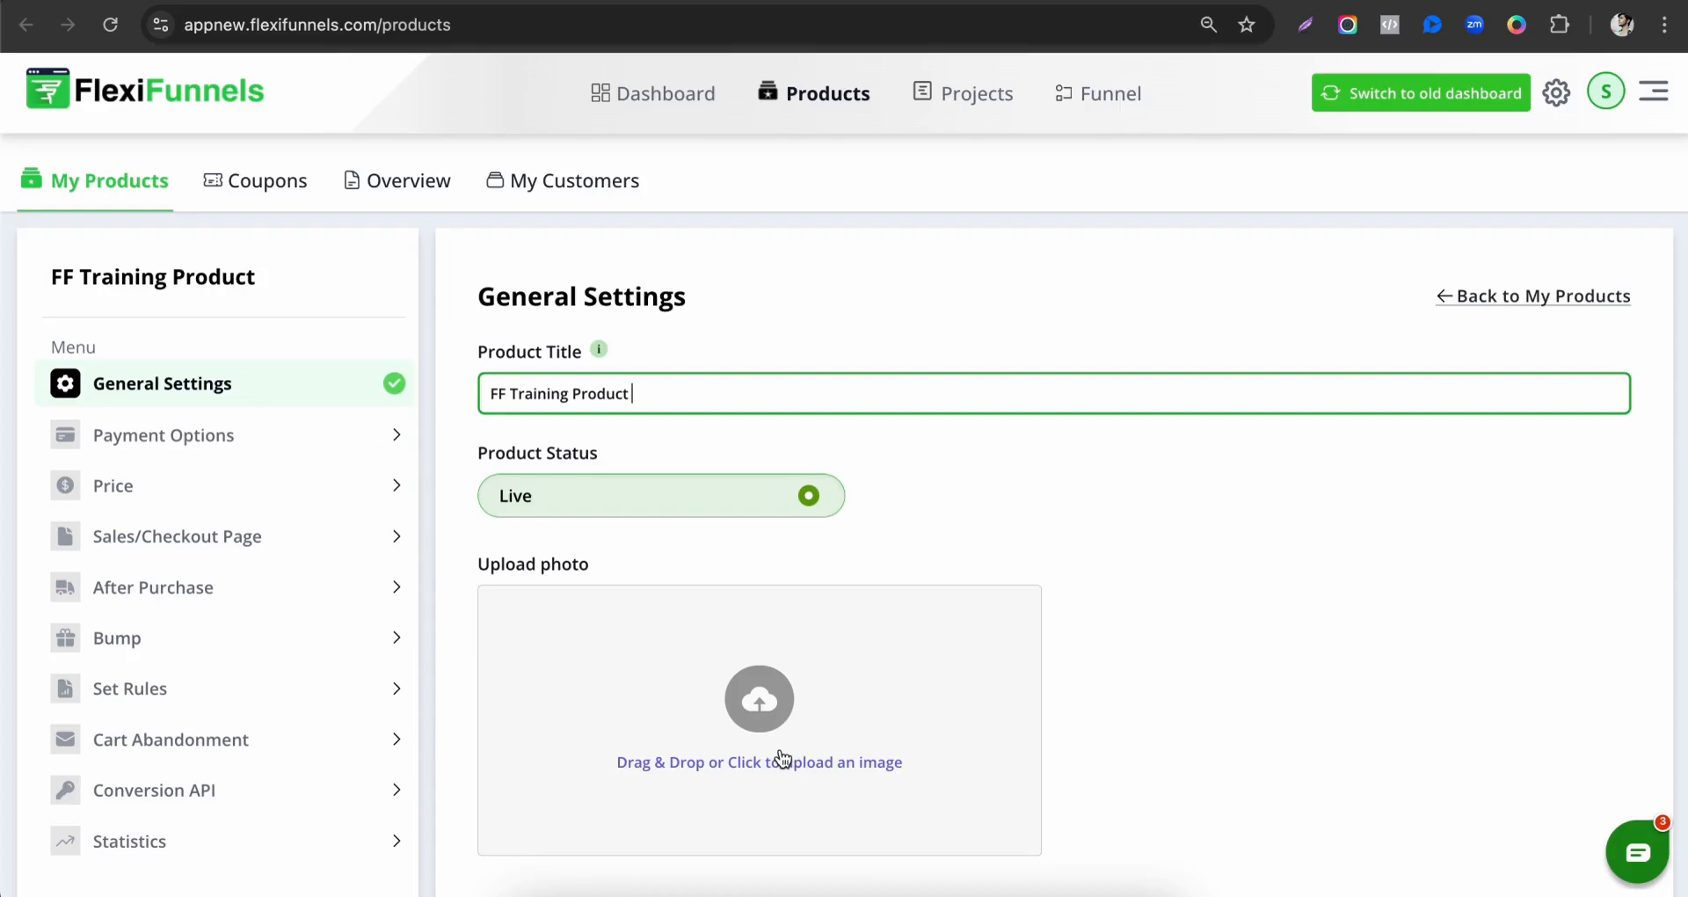
Enable the last Cashfree Payments account in the list as the product's payment option.
left_click(269, 456)
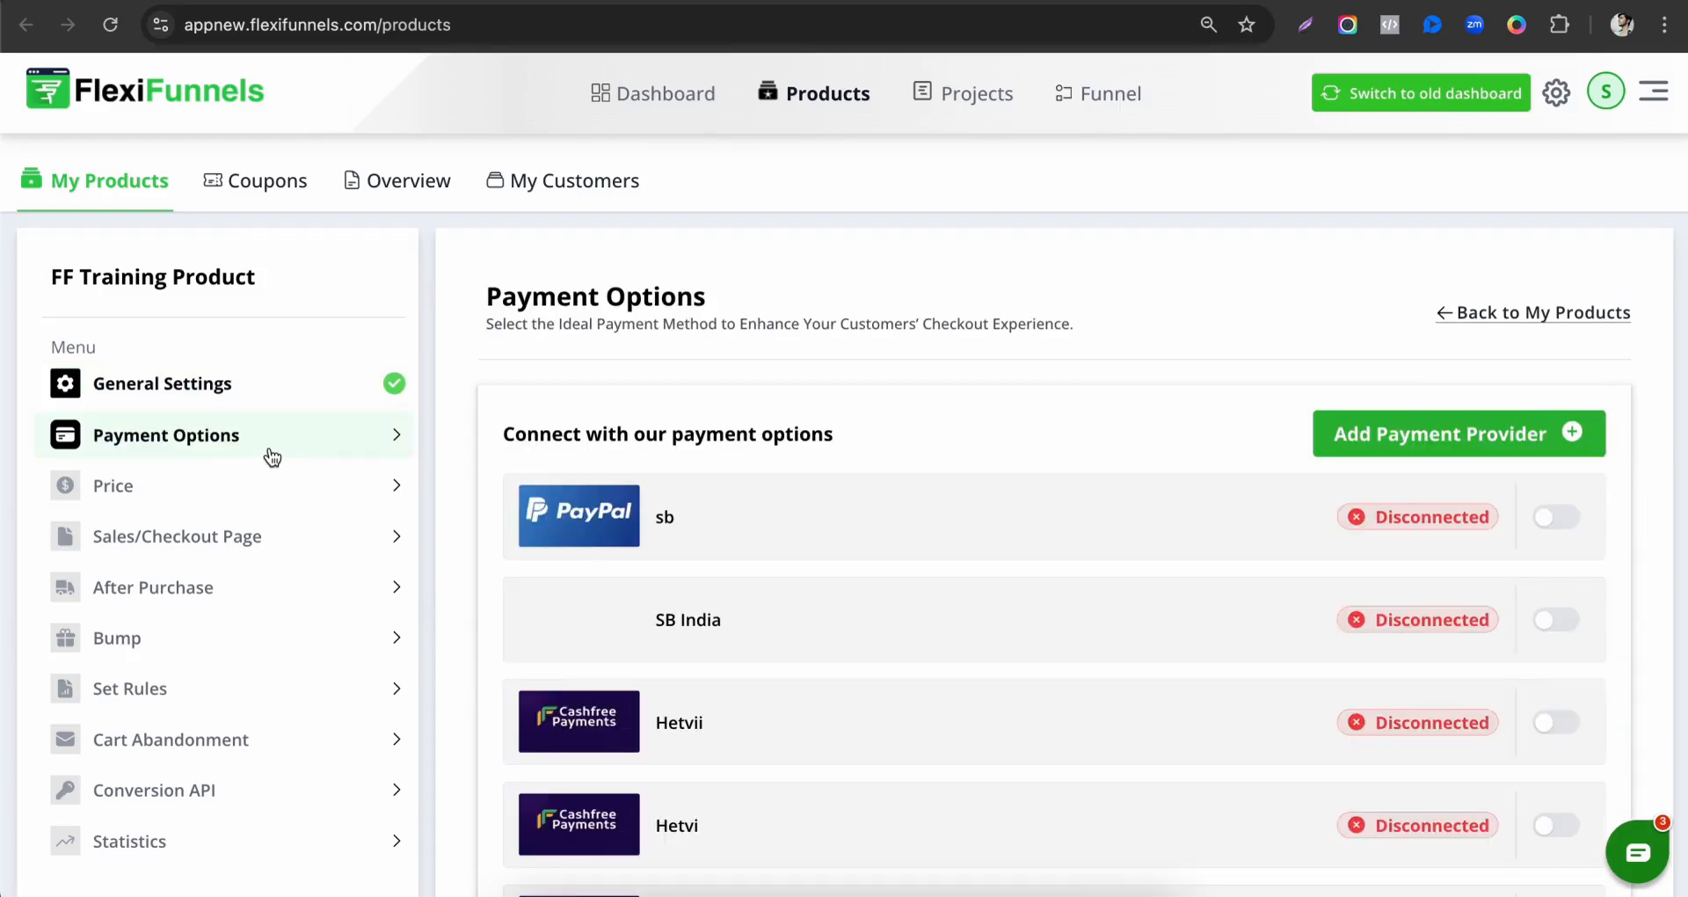
scroll(865, 630, "down", 2)
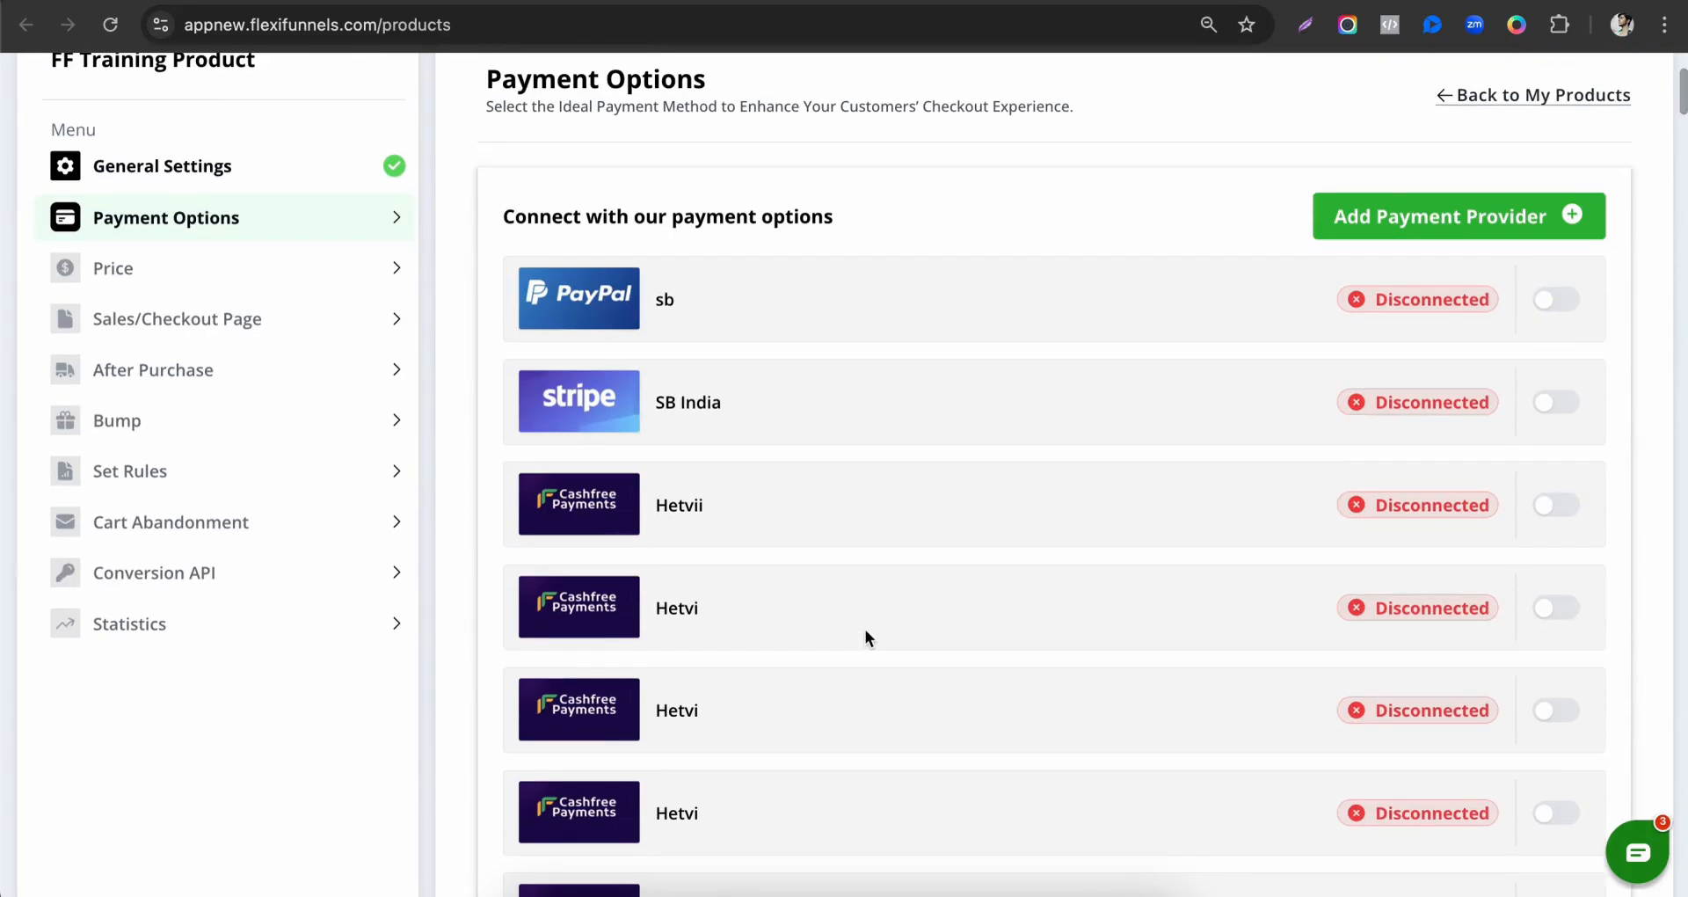
scroll(865, 630, "down", 6)
scroll(865, 629, "down", 15)
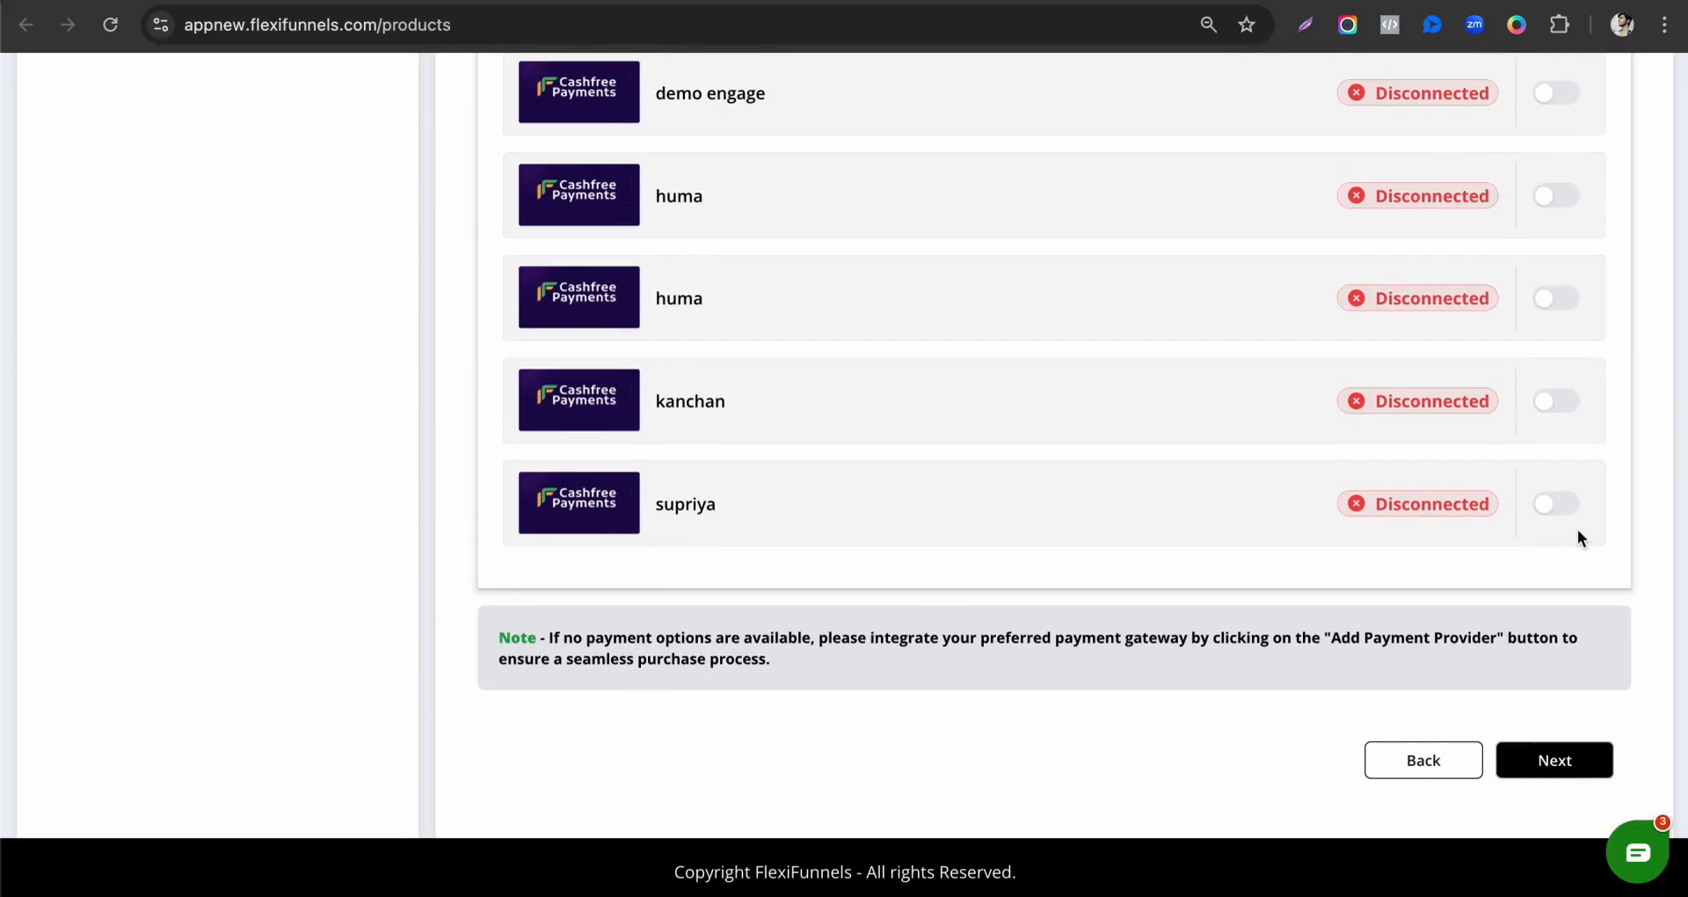
left_click(1548, 507)
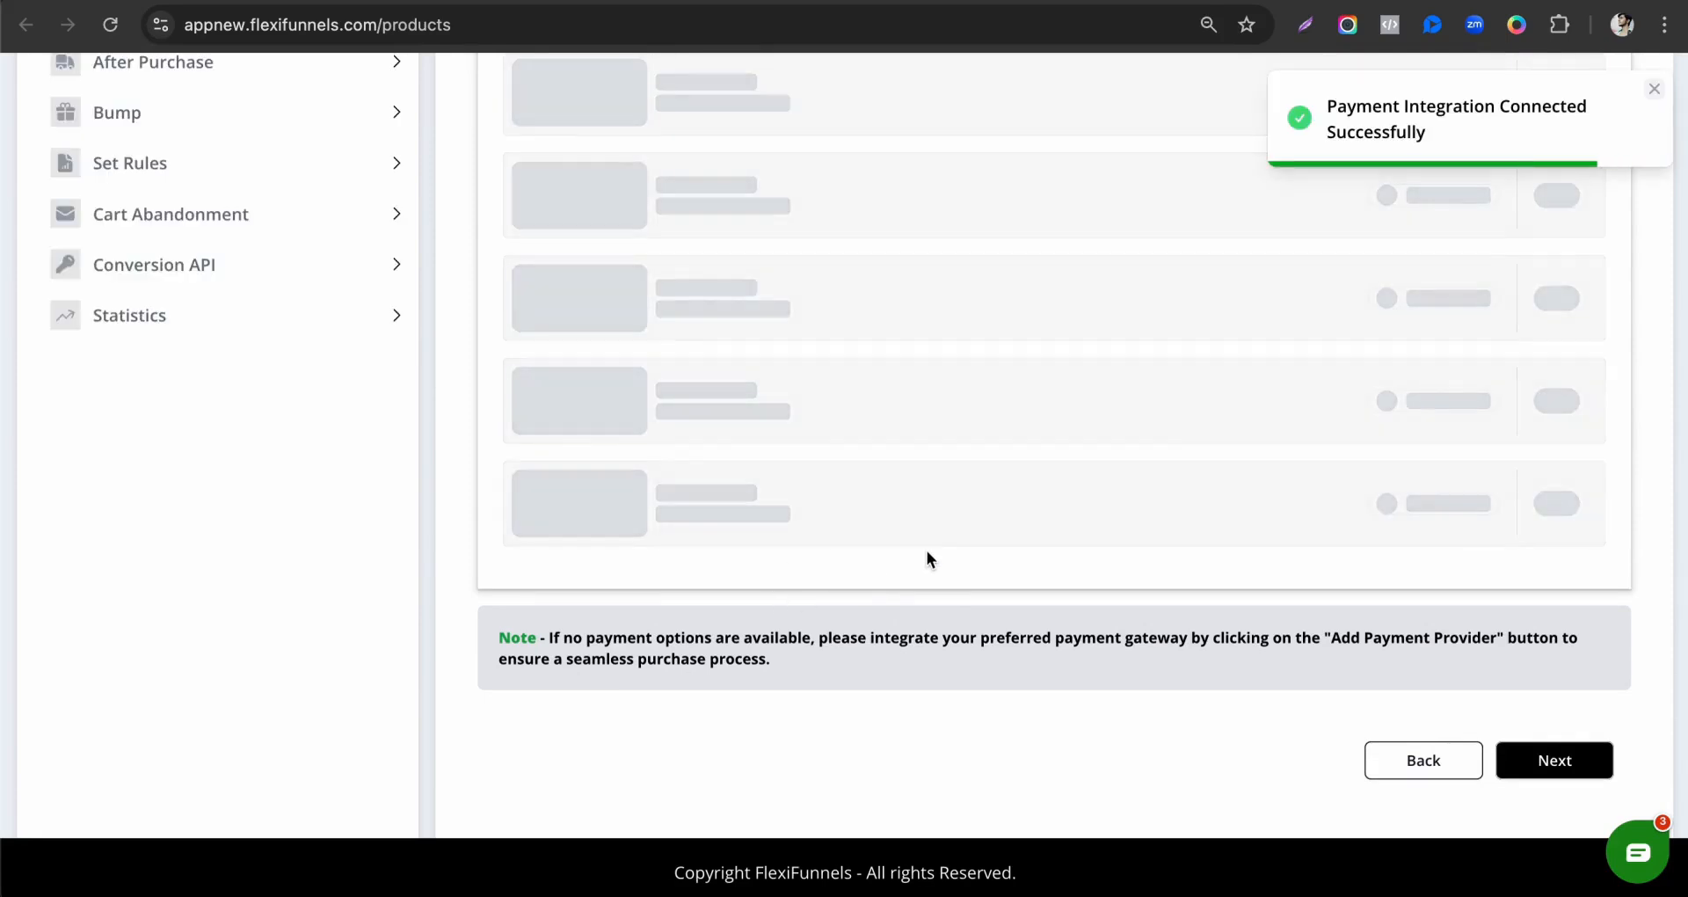
Go from adding a payment provider to the Payment Integrations in the old dashboard's settings.
scroll(927, 550, "up", 15)
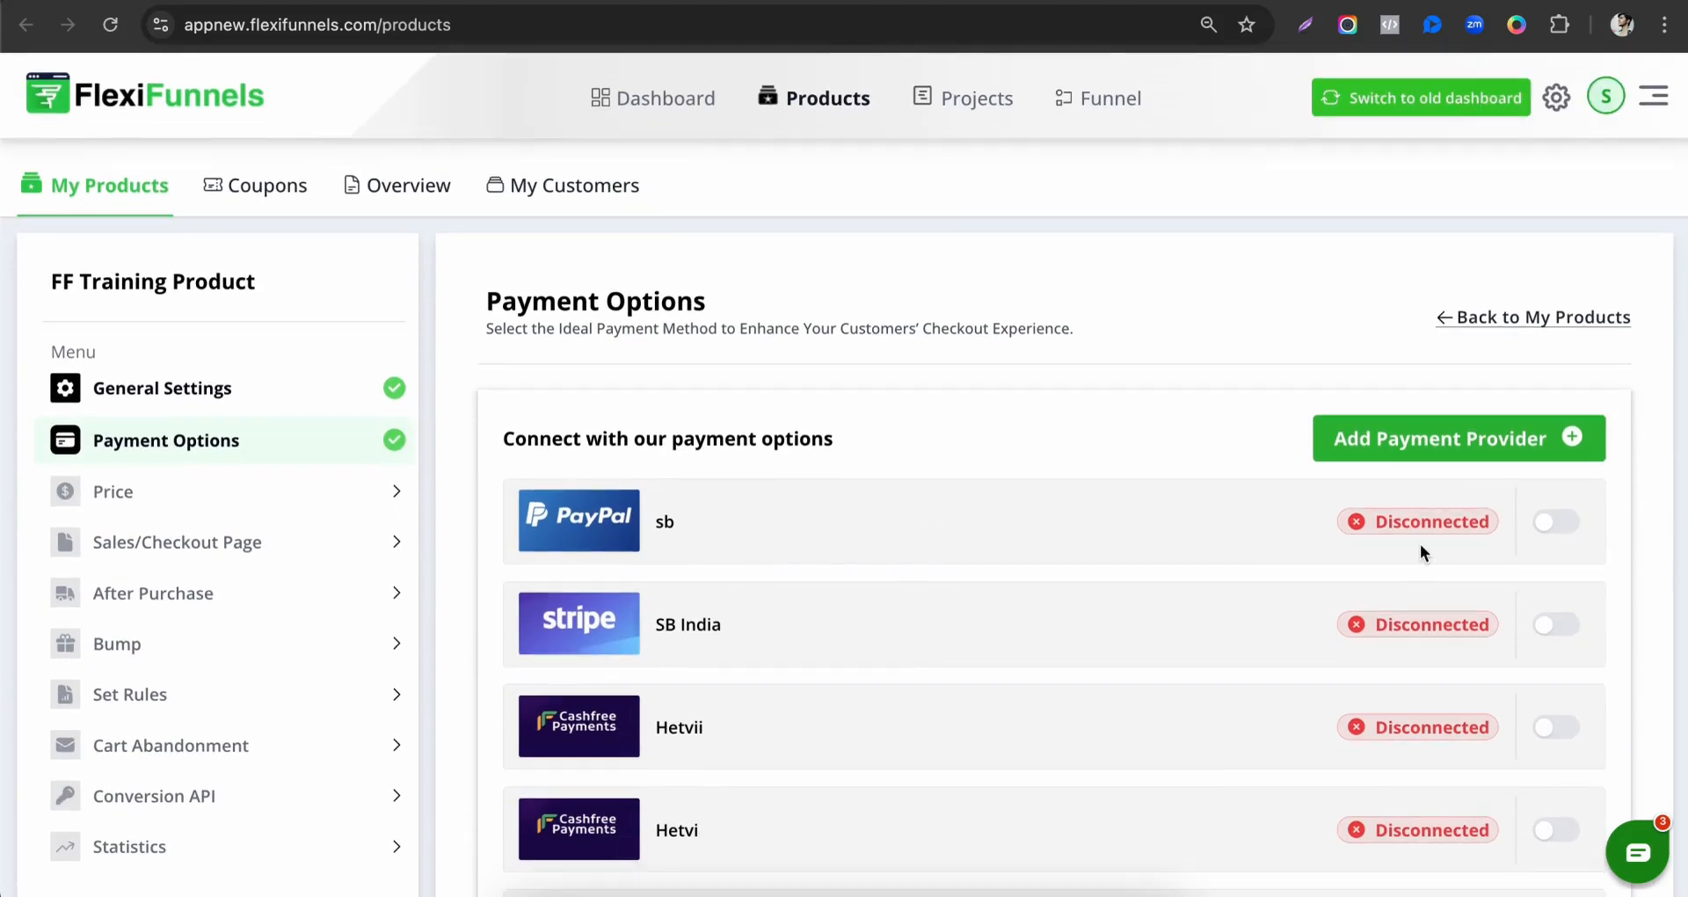
left_click(1405, 443)
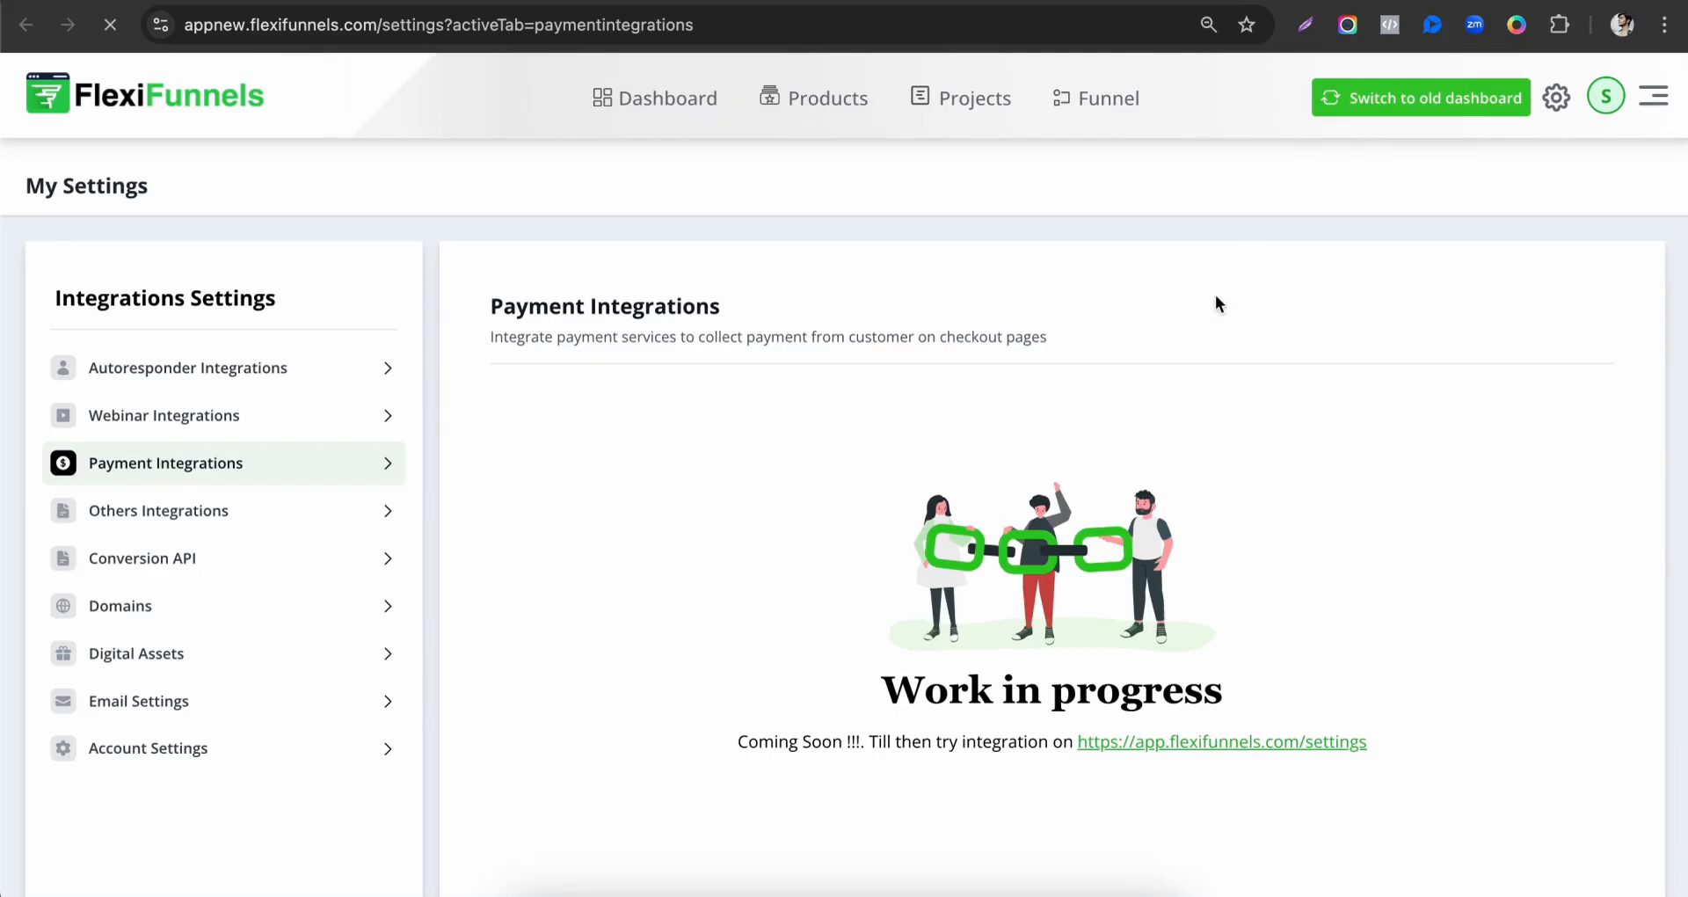
left_click(1167, 740)
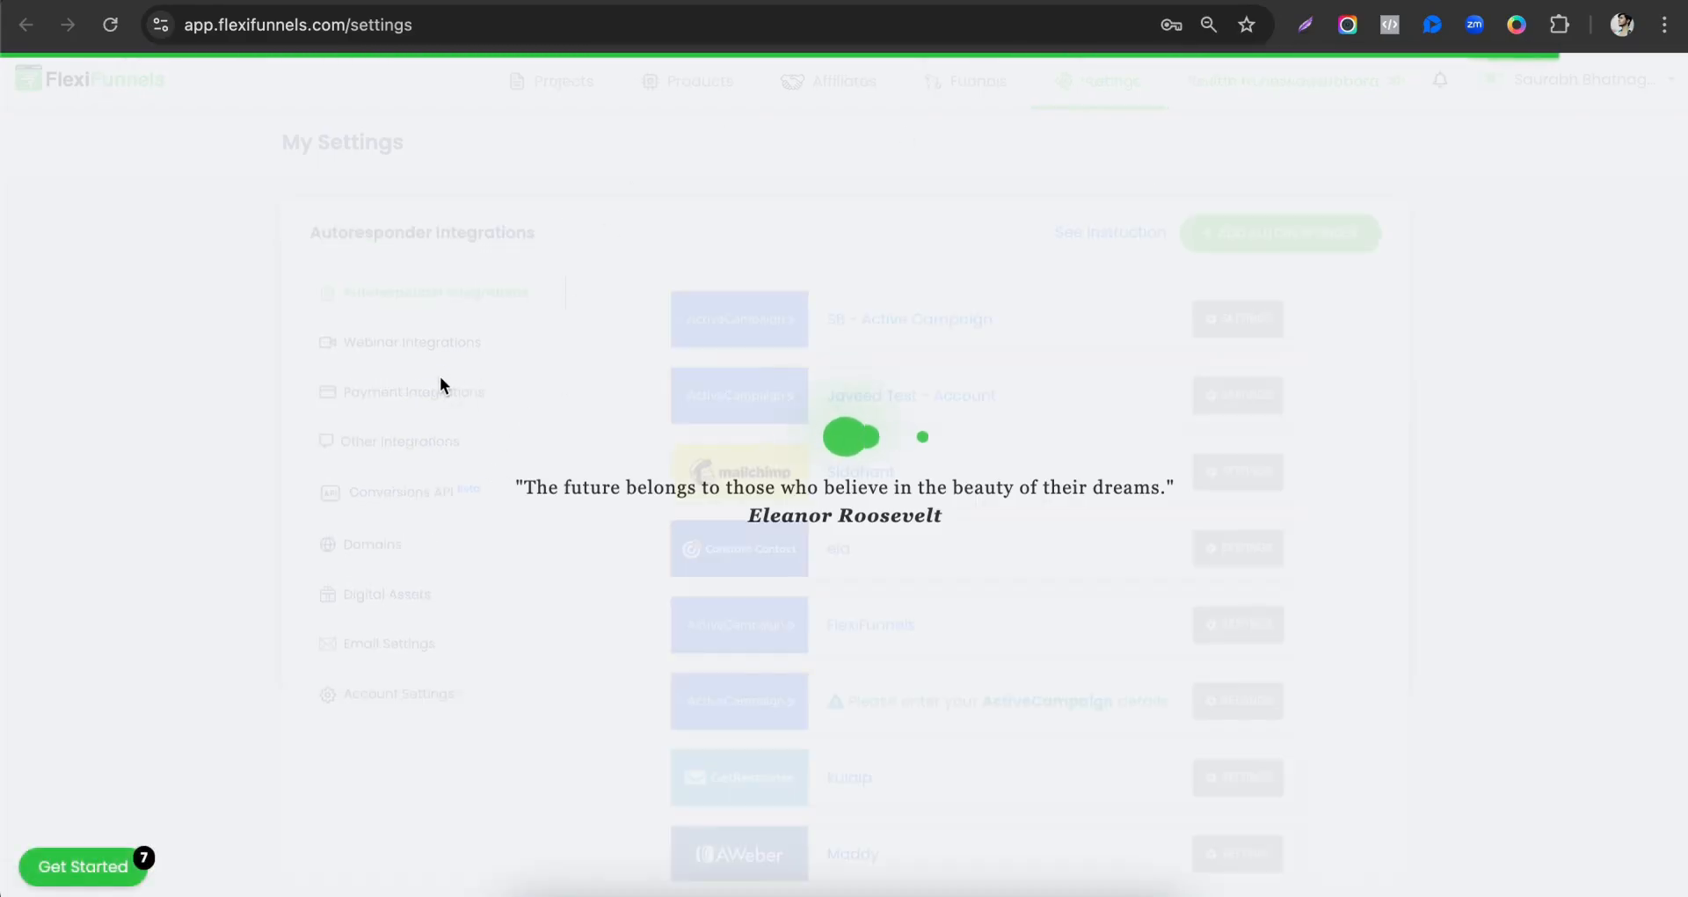
left_click(430, 392)
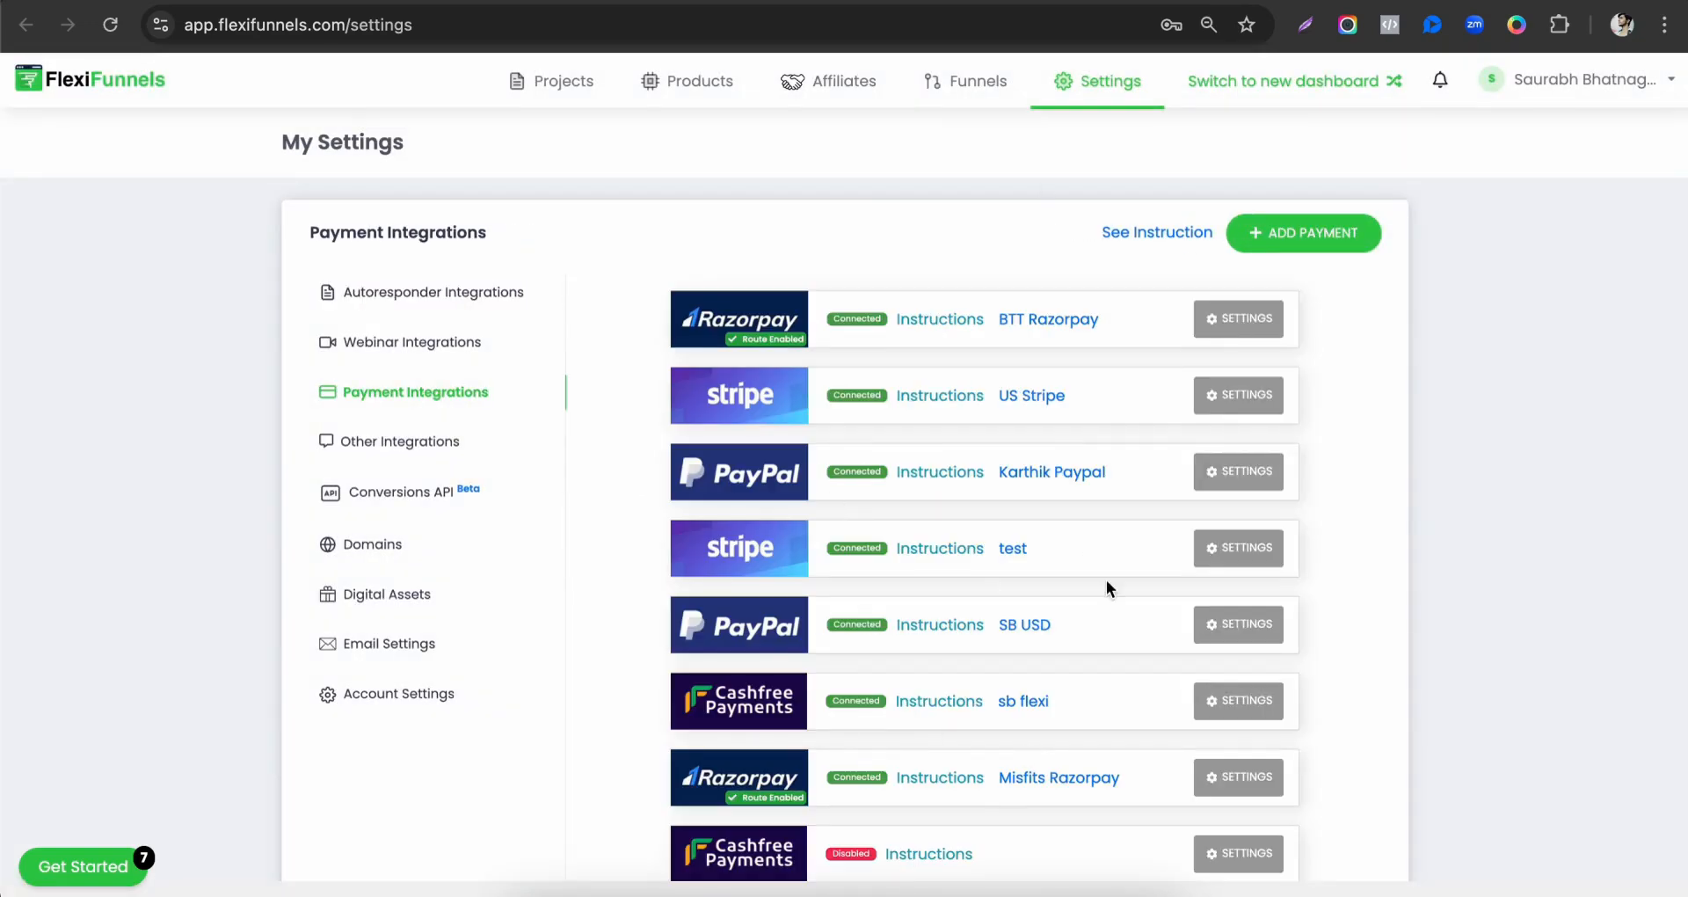
Review the connected payment integrations and the providers available to add, then return to the product's browser tab.
scroll(972, 701, "down", 10)
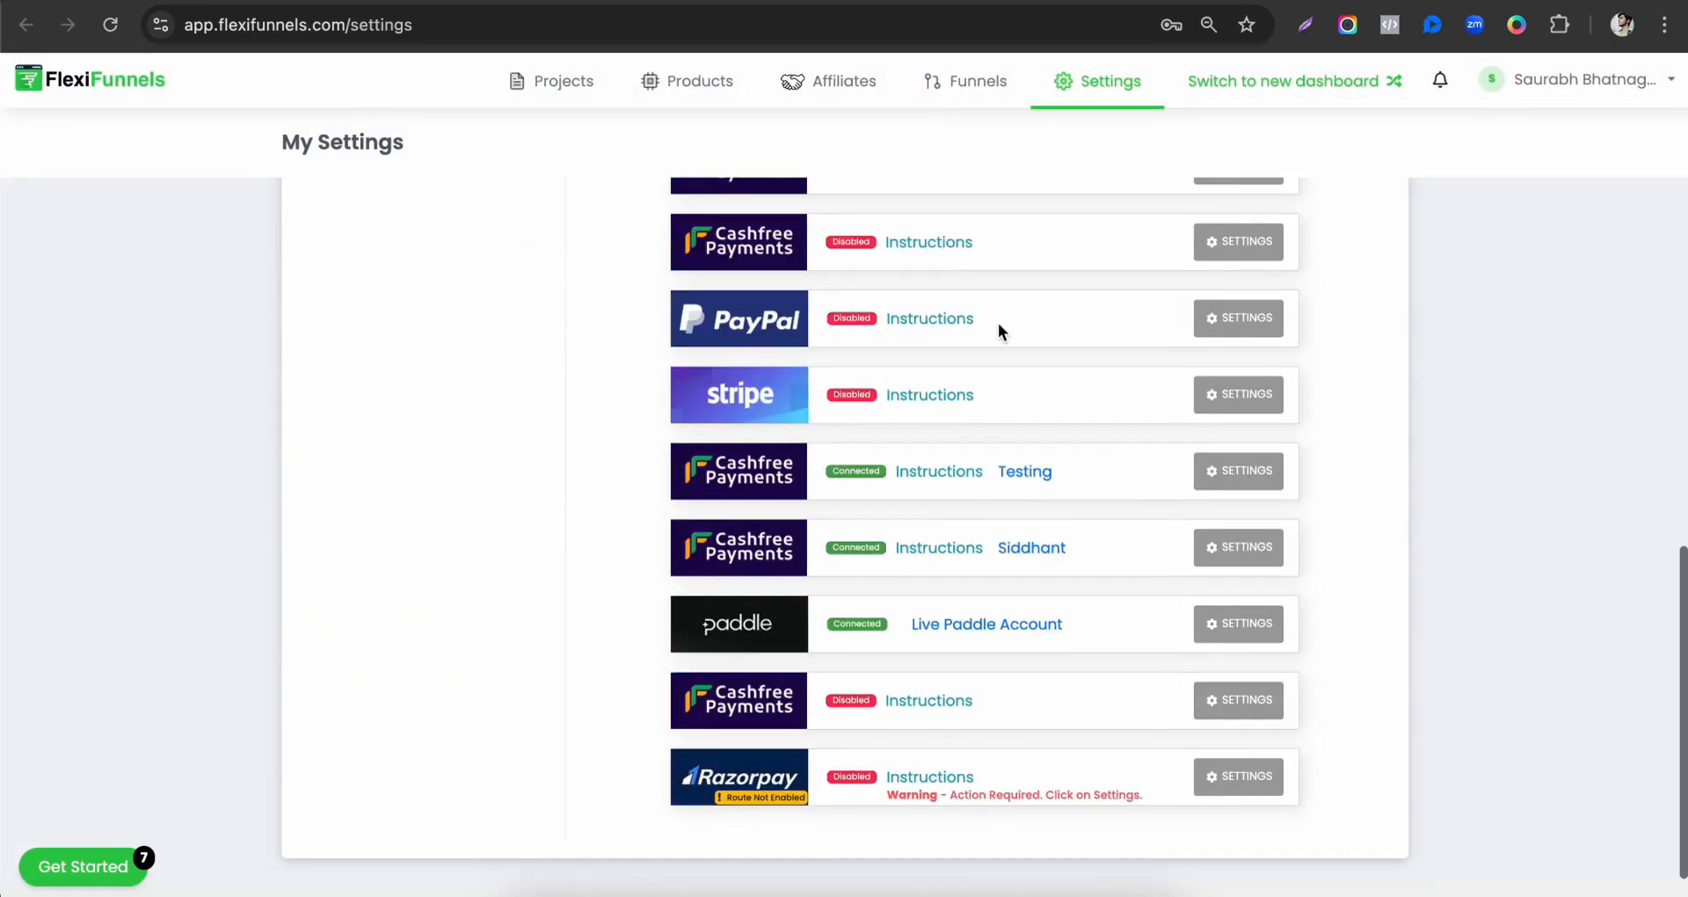
scroll(995, 788, "up", 10)
left_click(1315, 246)
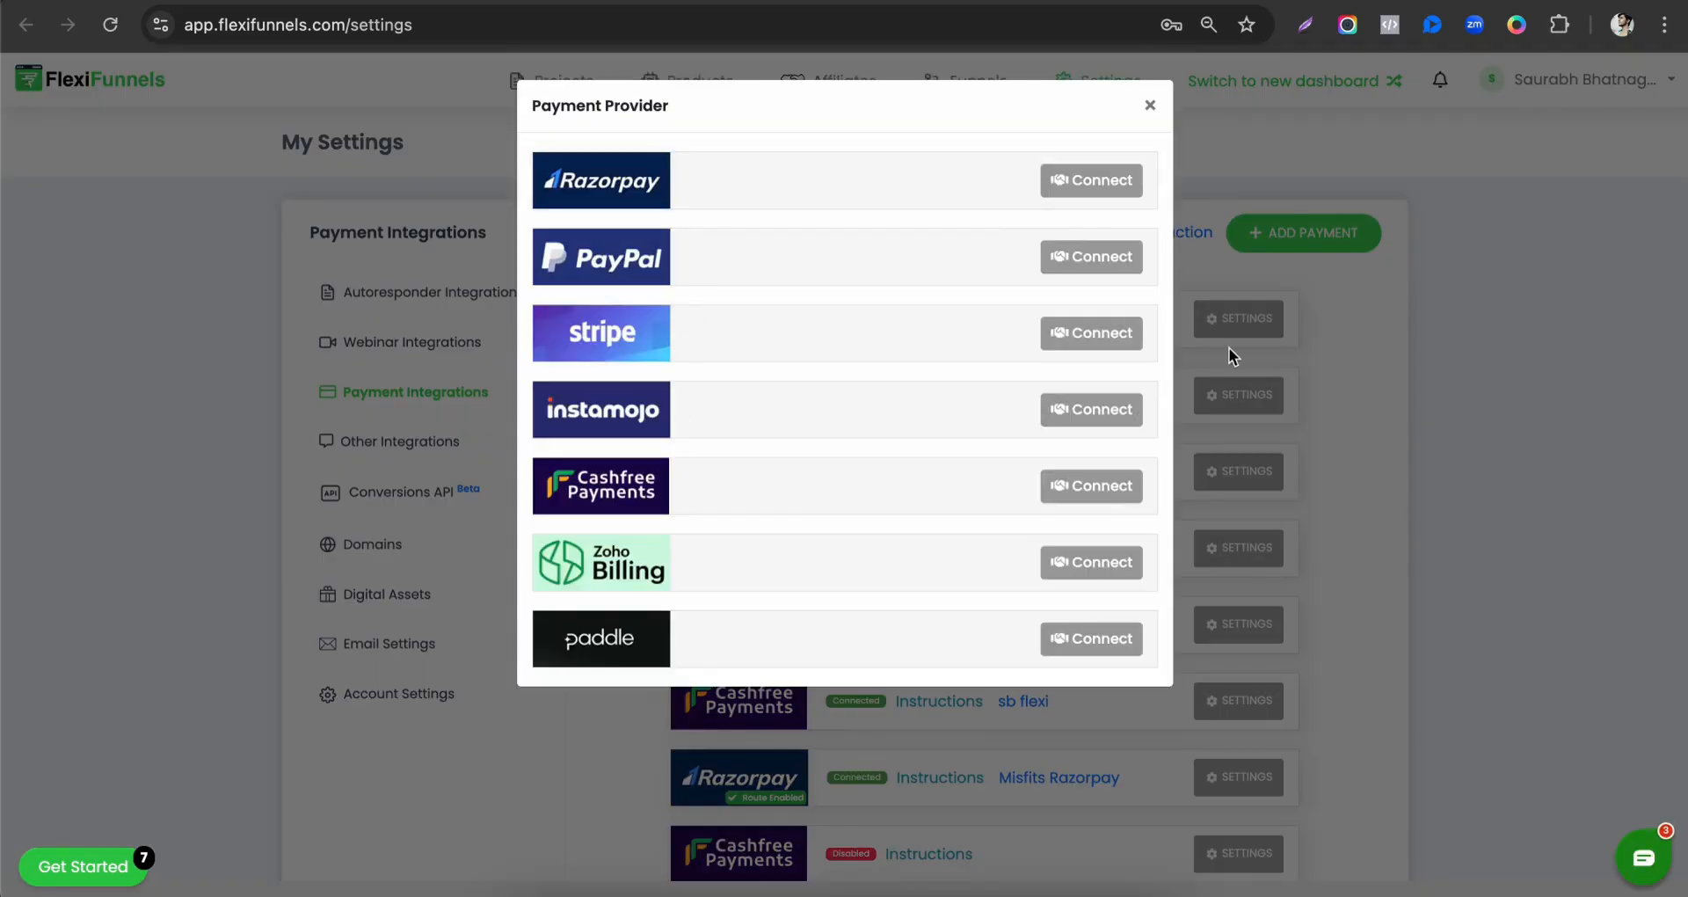
left_click(1148, 106)
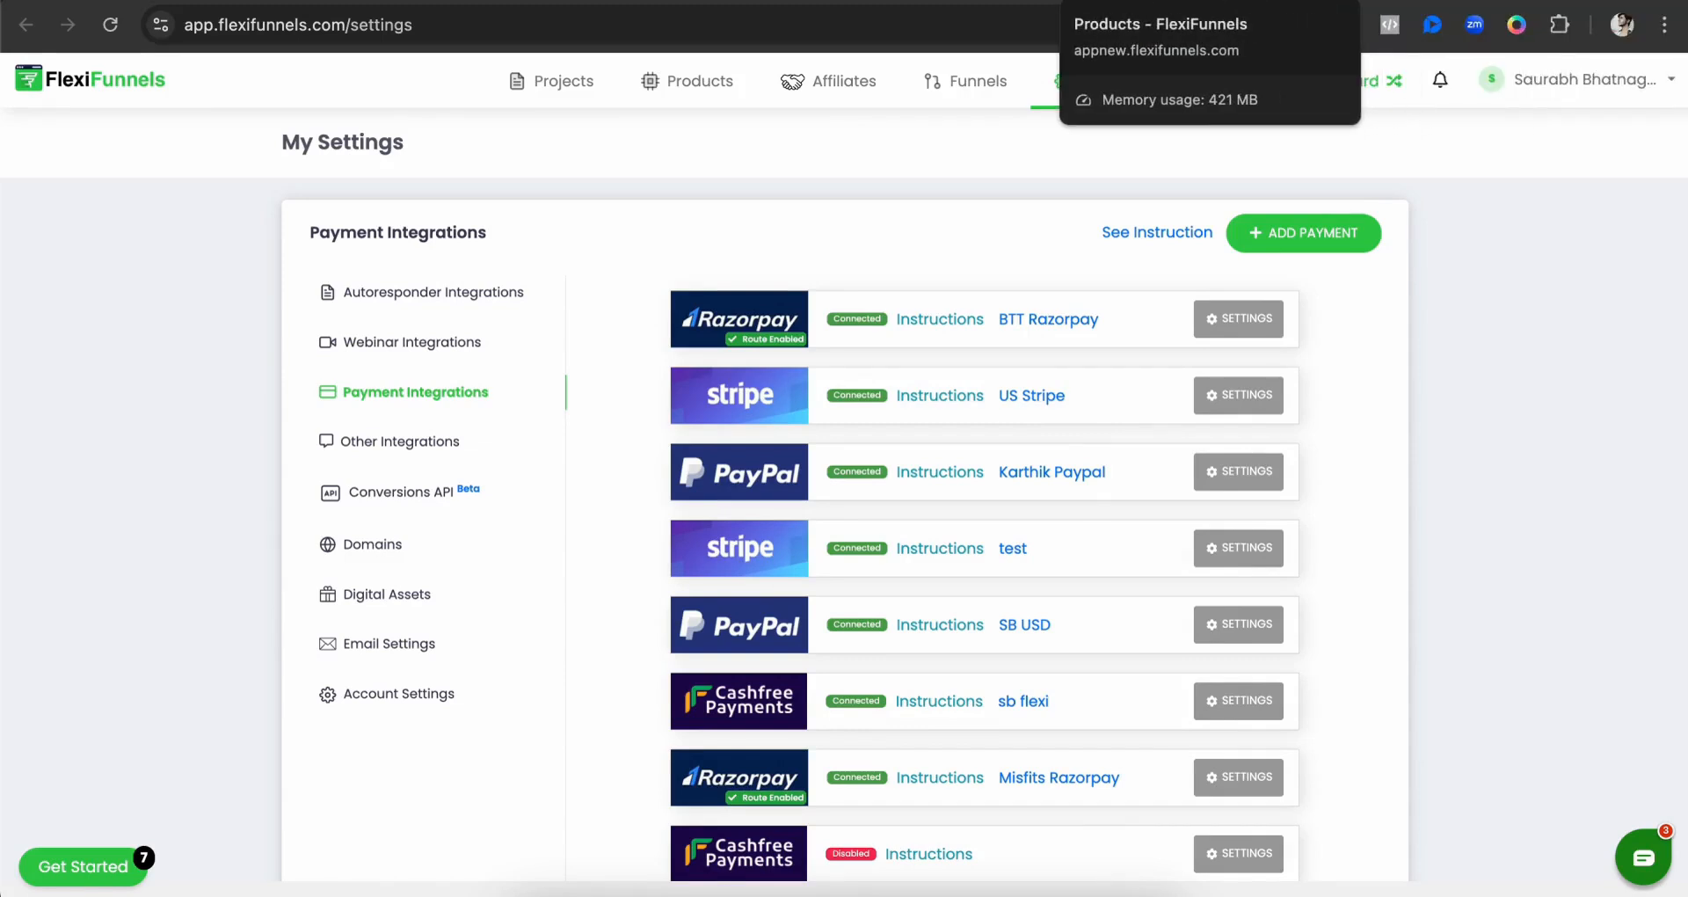
left_click(1155, 0)
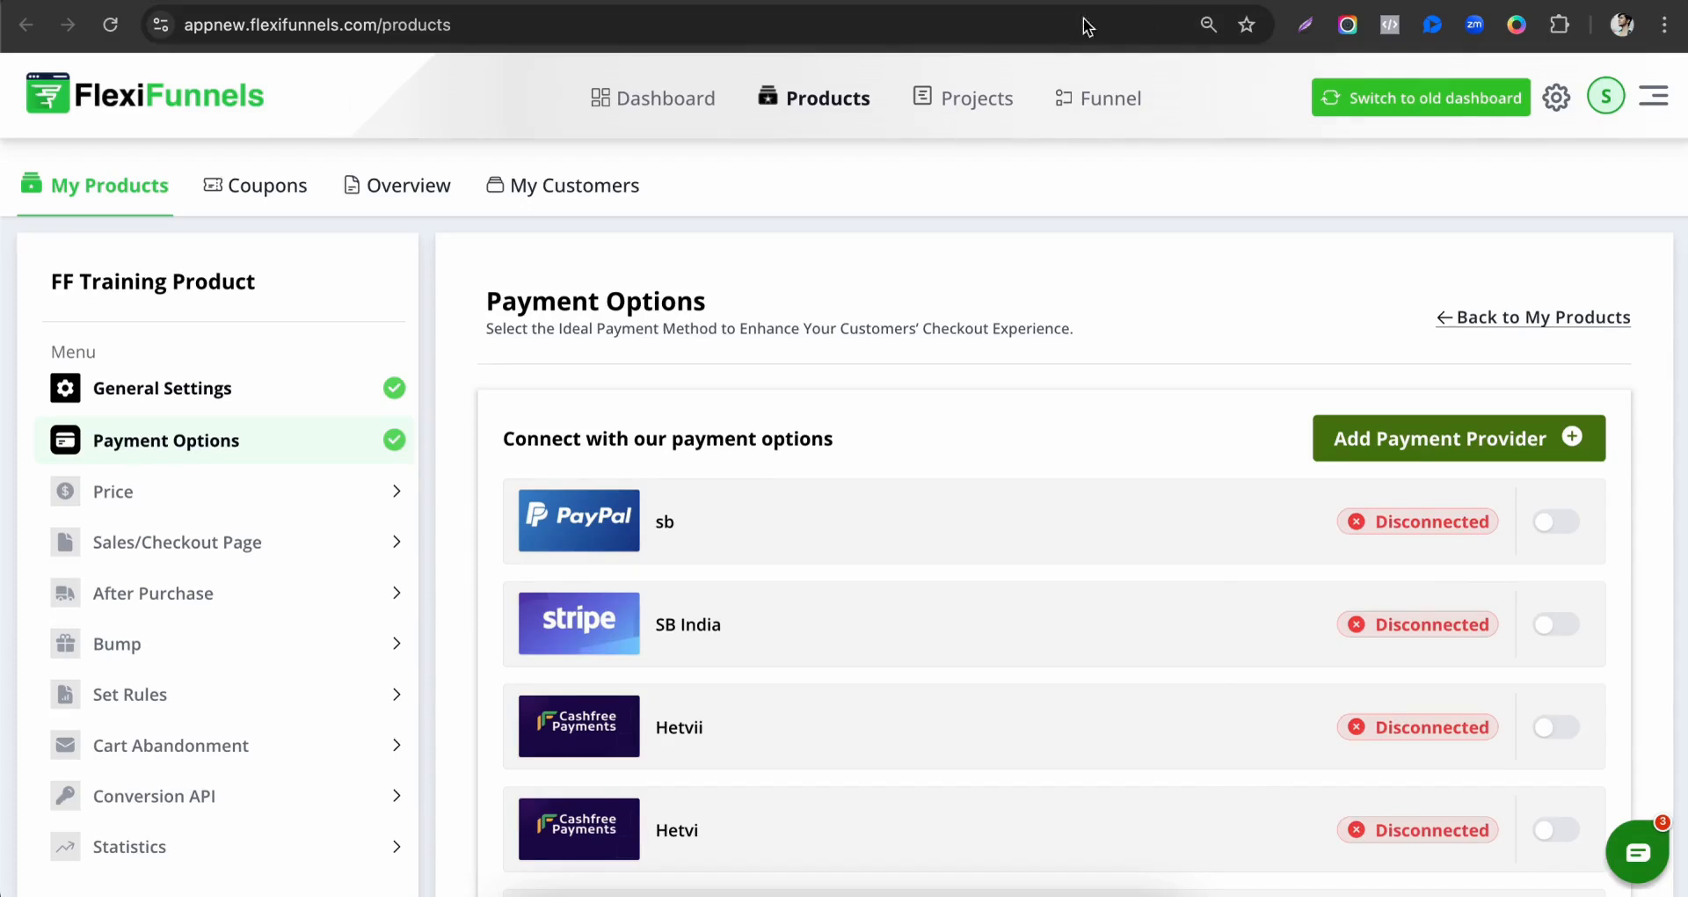
Add a One Time Fee price of 1 INR to the product, keeping One Time Fee as the pricing option name.
scroll(923, 654, "down", 2)
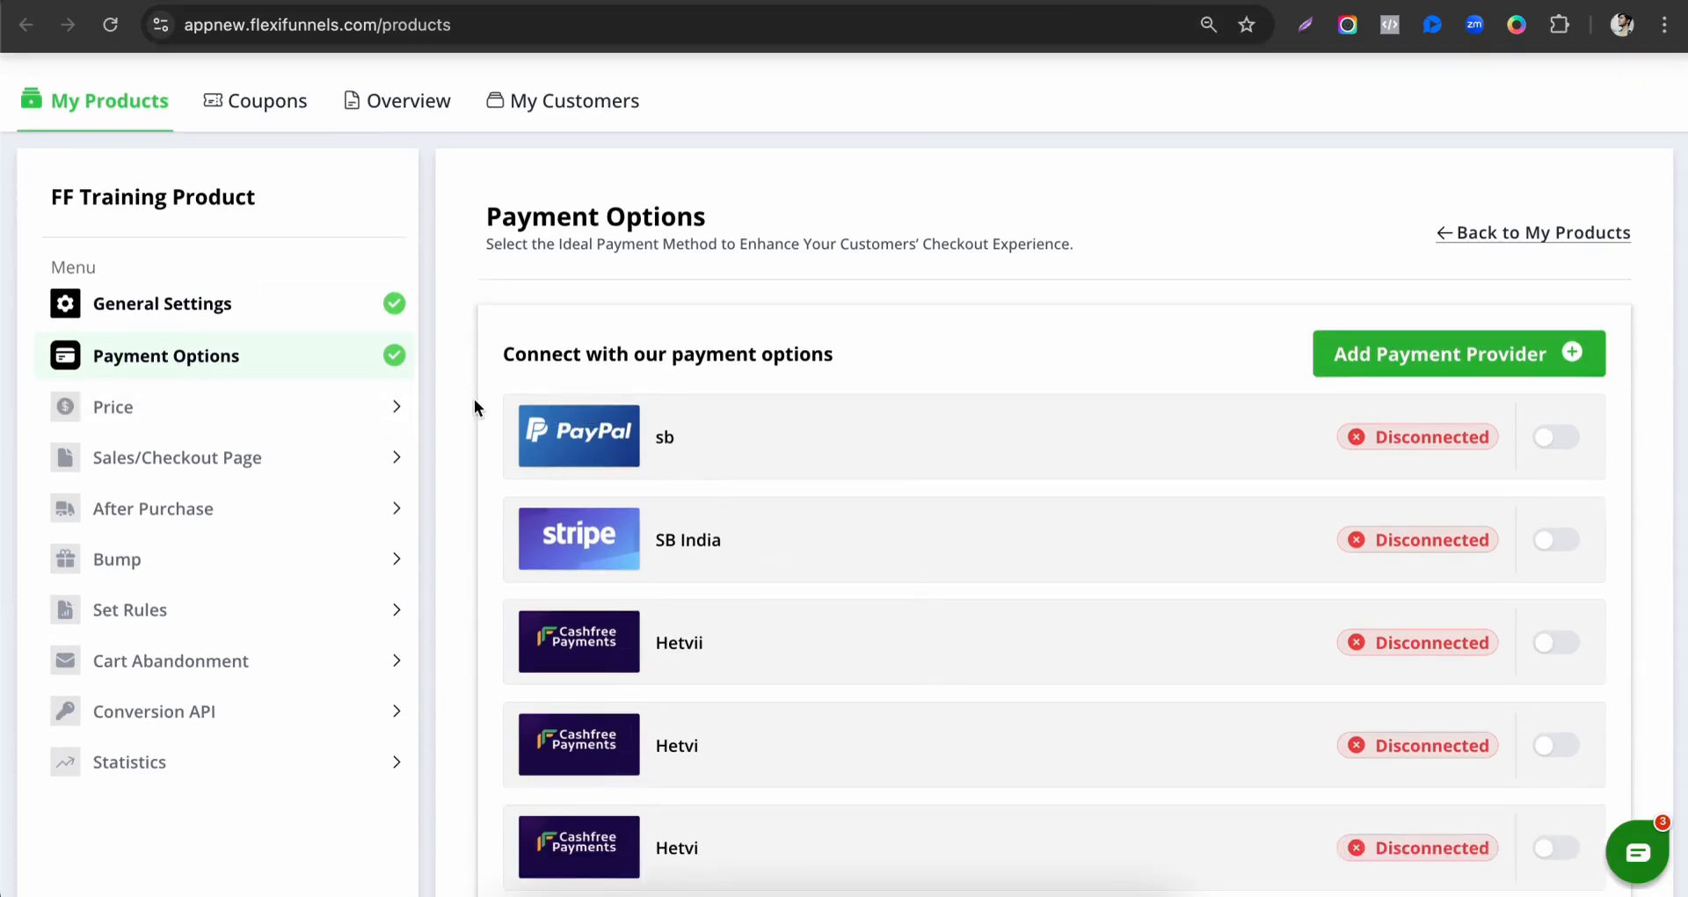
left_click(340, 416)
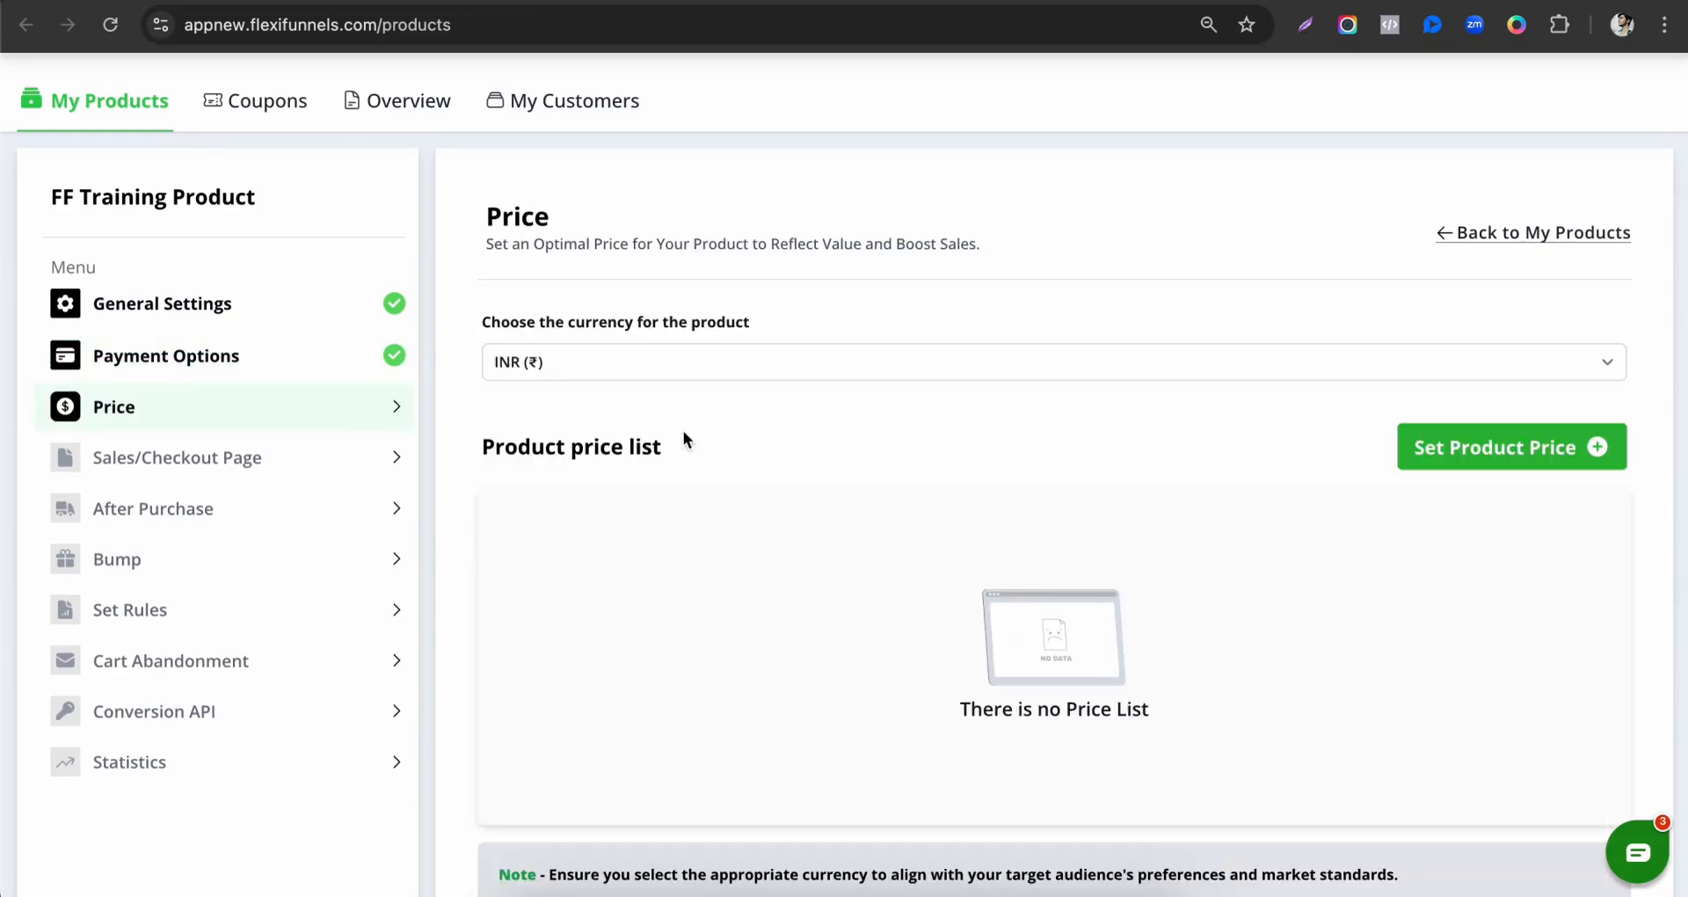
left_click(1457, 475)
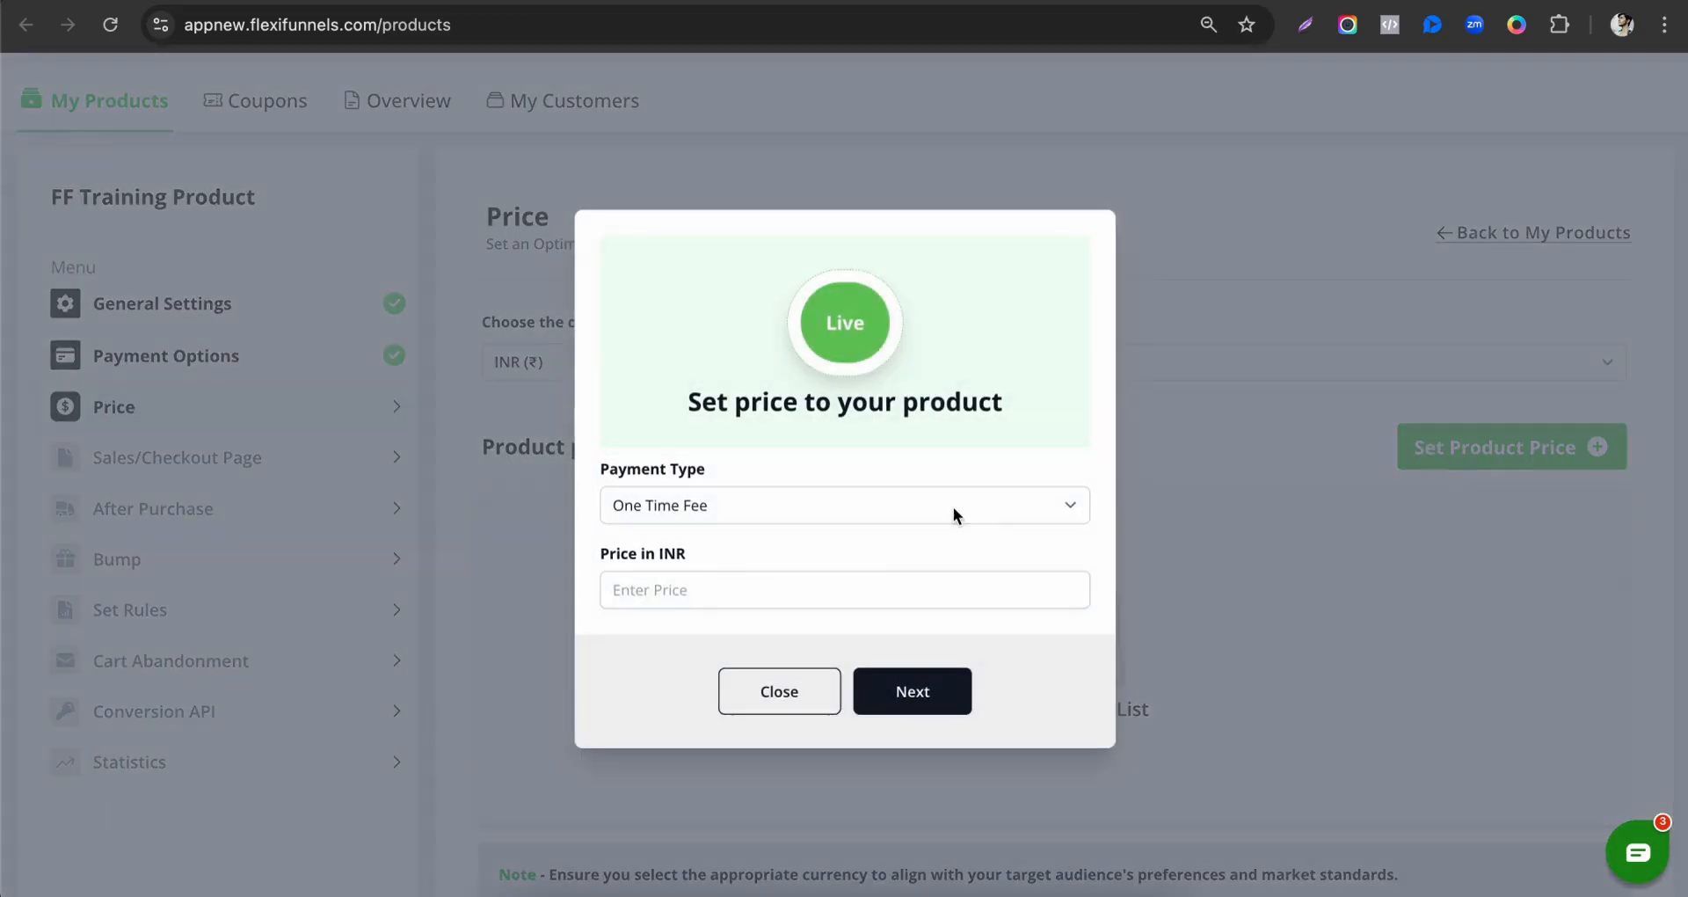
left_click(730, 596)
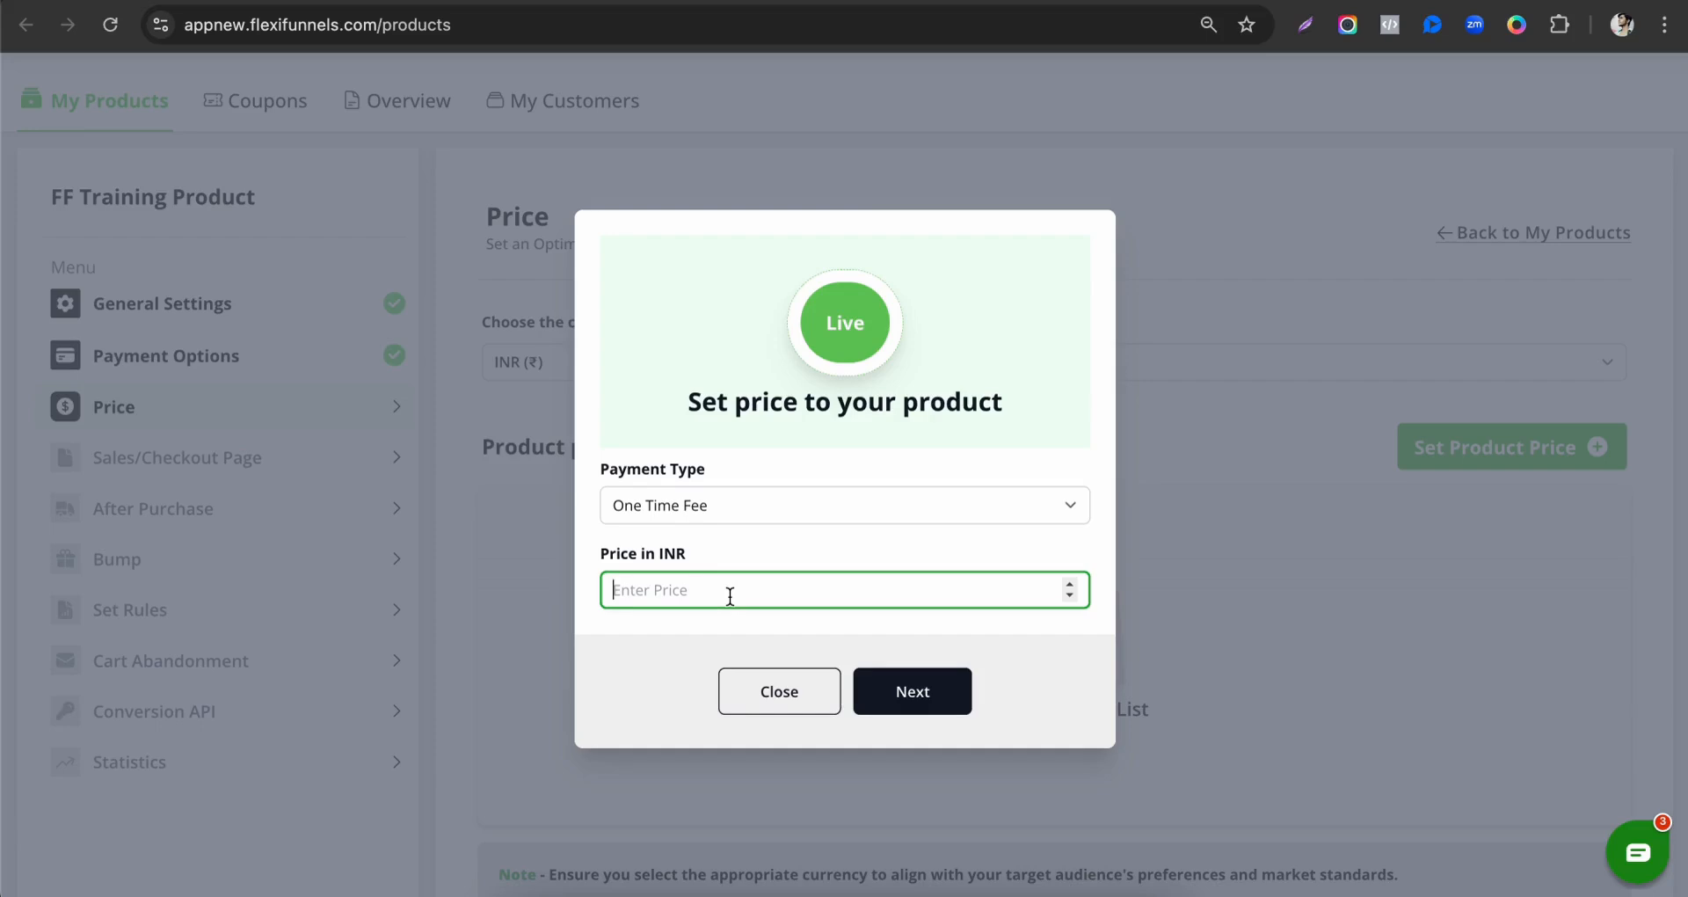
type("10")
left_click(882, 685)
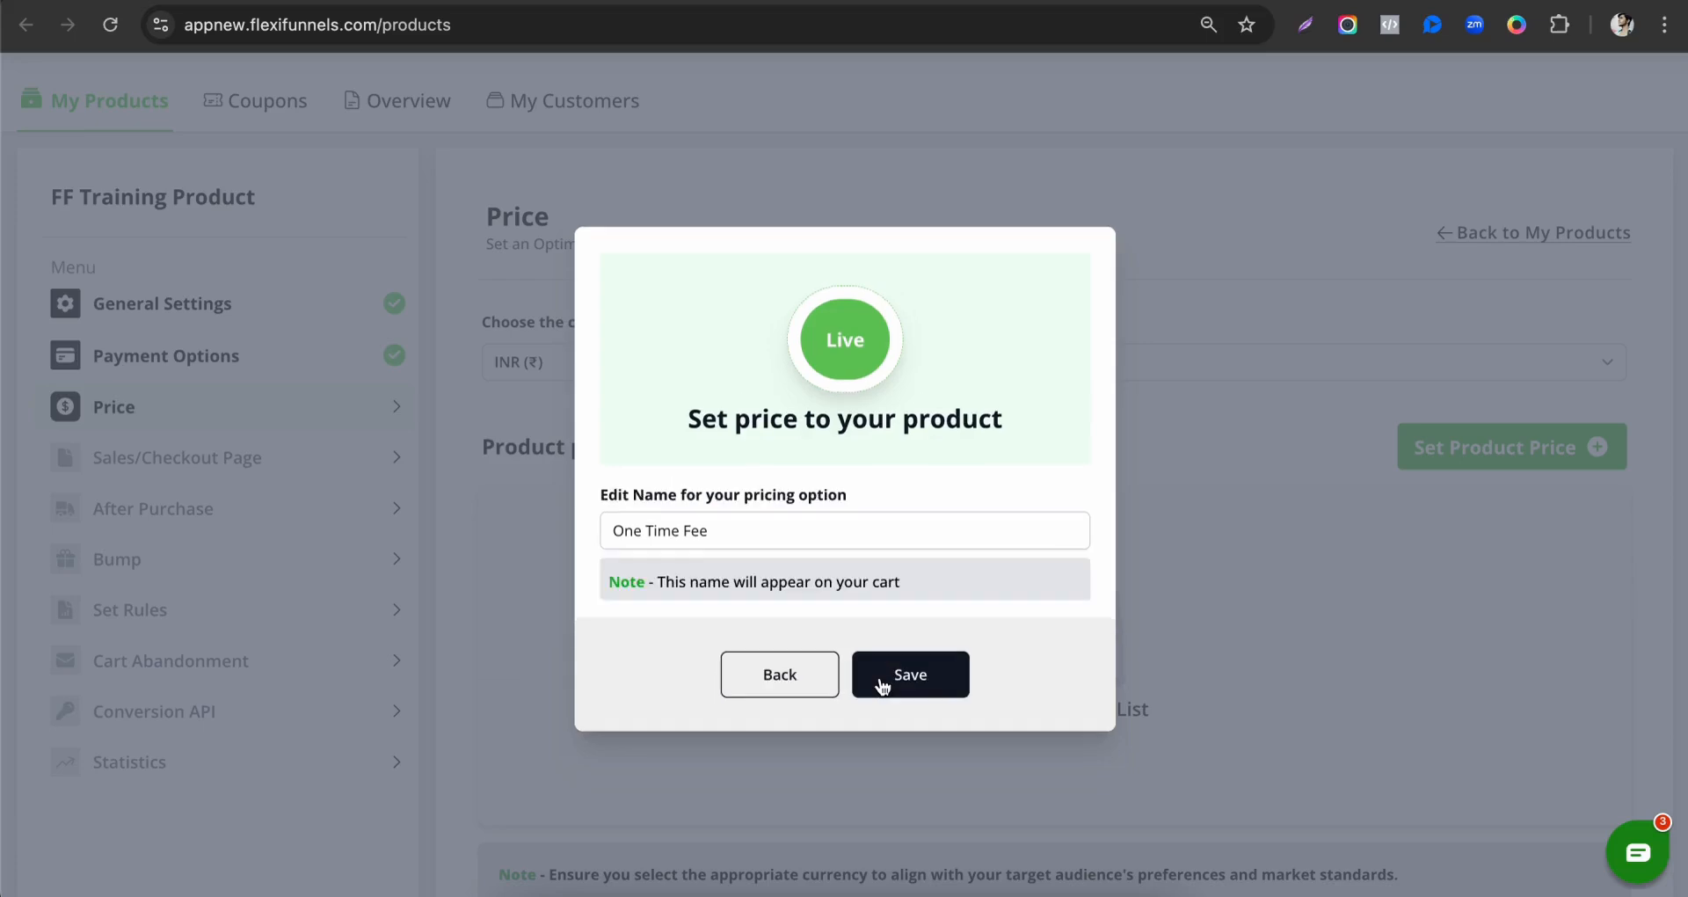
left_click_drag(610, 524, 832, 526)
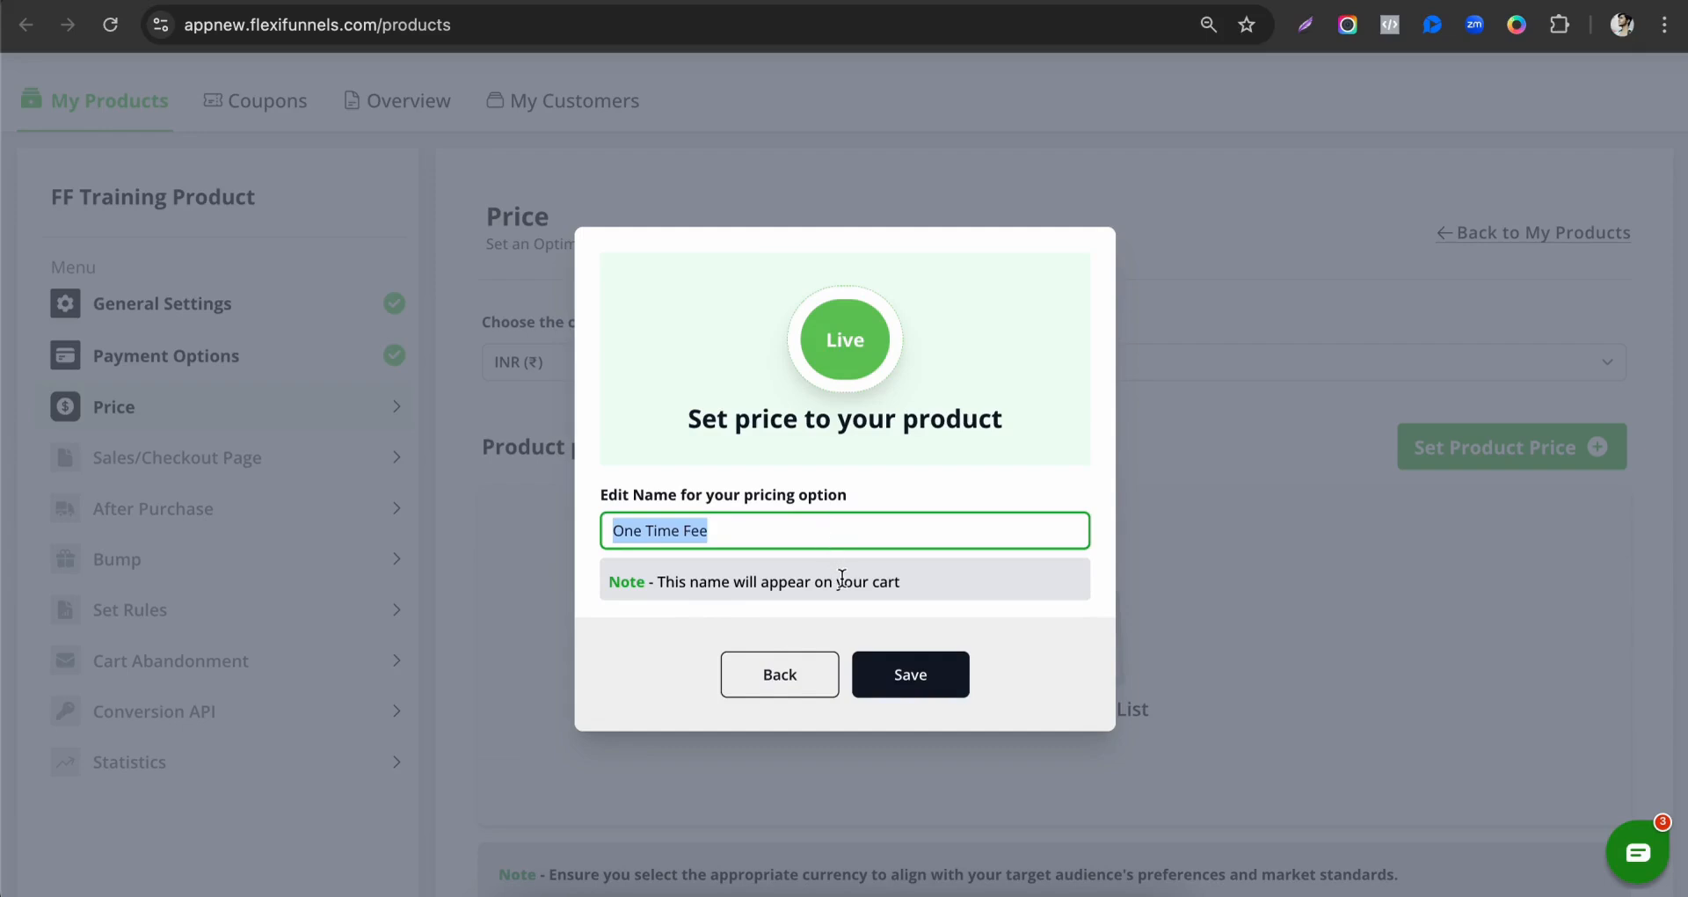
left_click(897, 670)
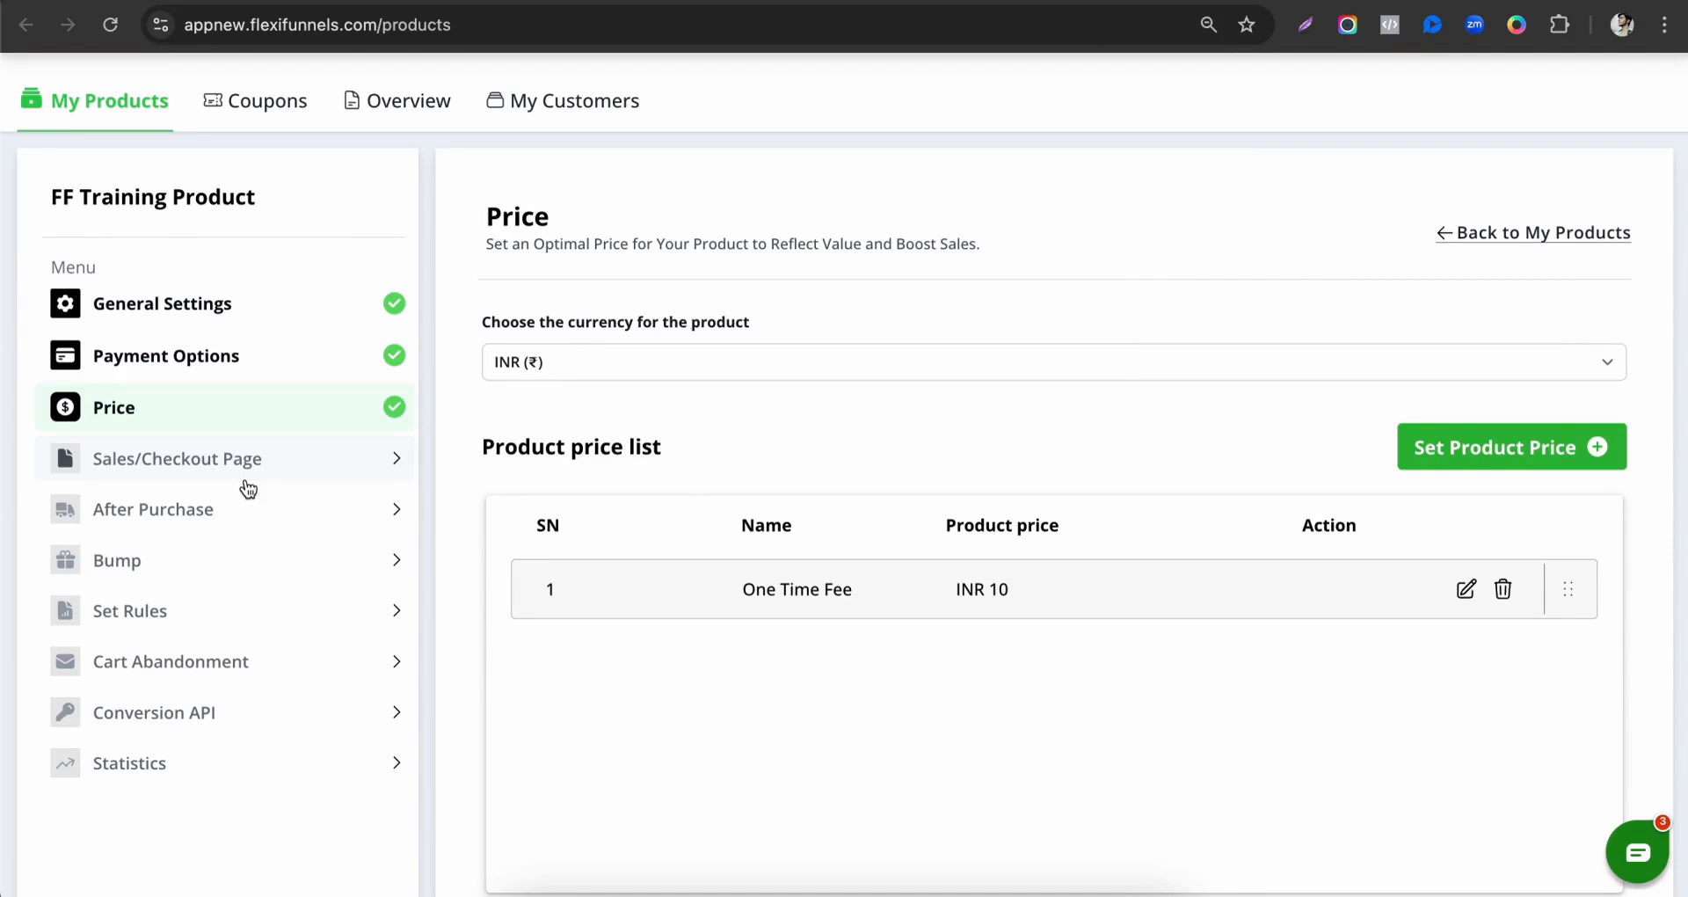
Assign the Sales page of the FlexiFunnels Training Product project as the product's sales page and continue to the checkout page settings.
left_click(248, 484)
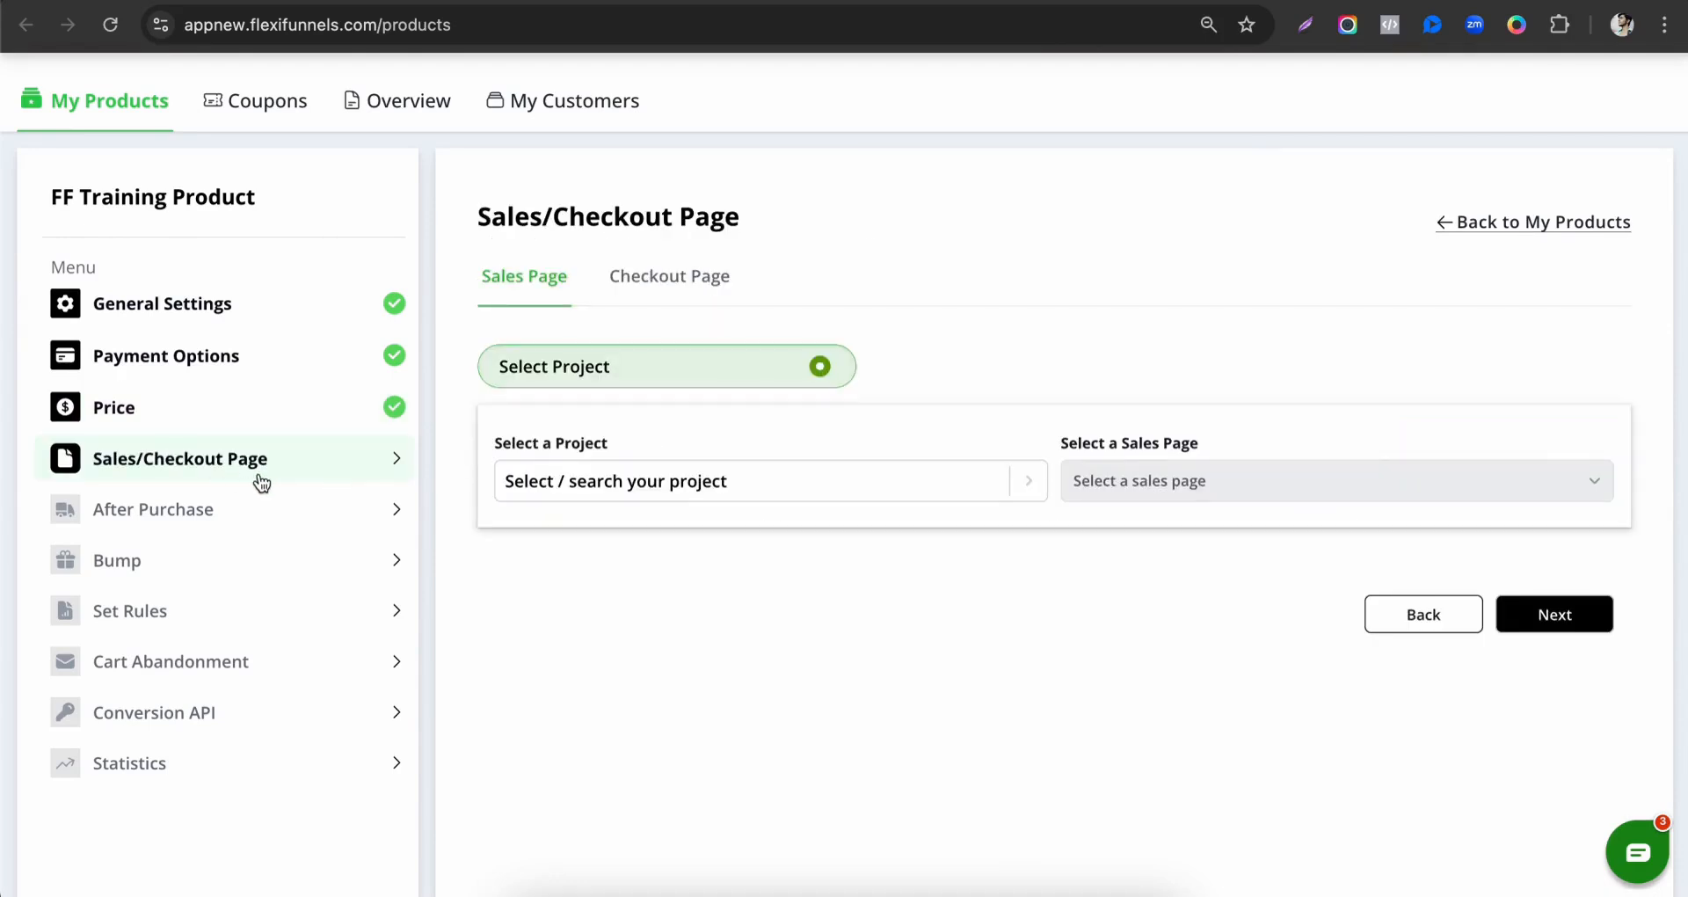
left_click(684, 481)
scroll(611, 658, "down", 3)
scroll(603, 651, "up", 3)
scroll(703, 372, "down", 2)
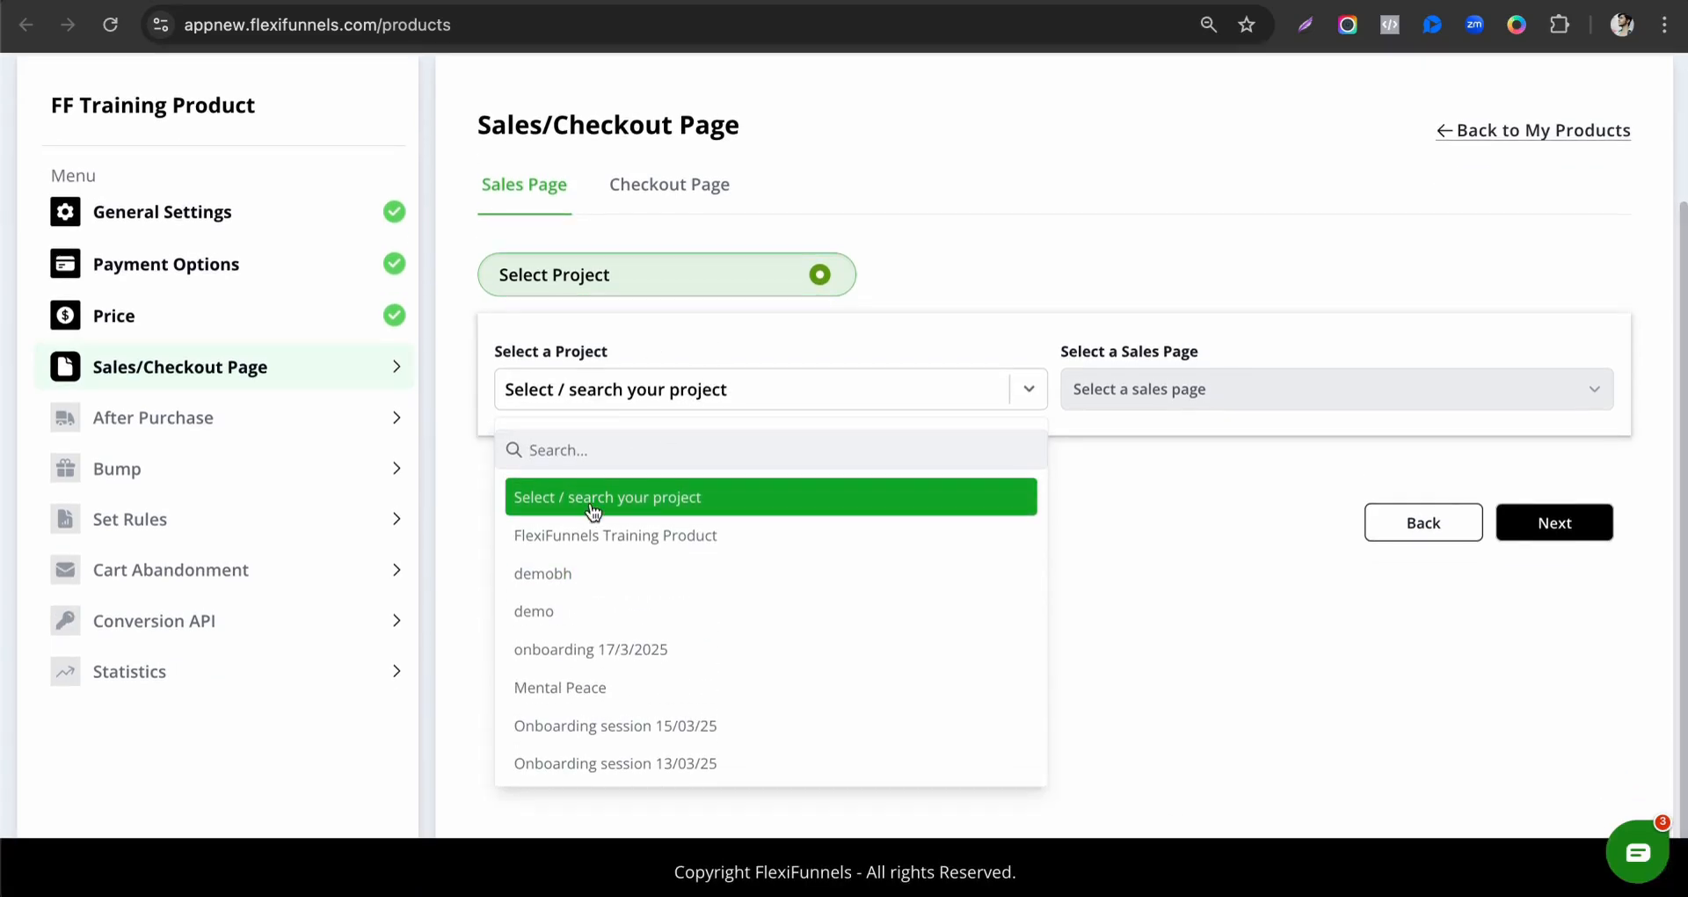
left_click(691, 552)
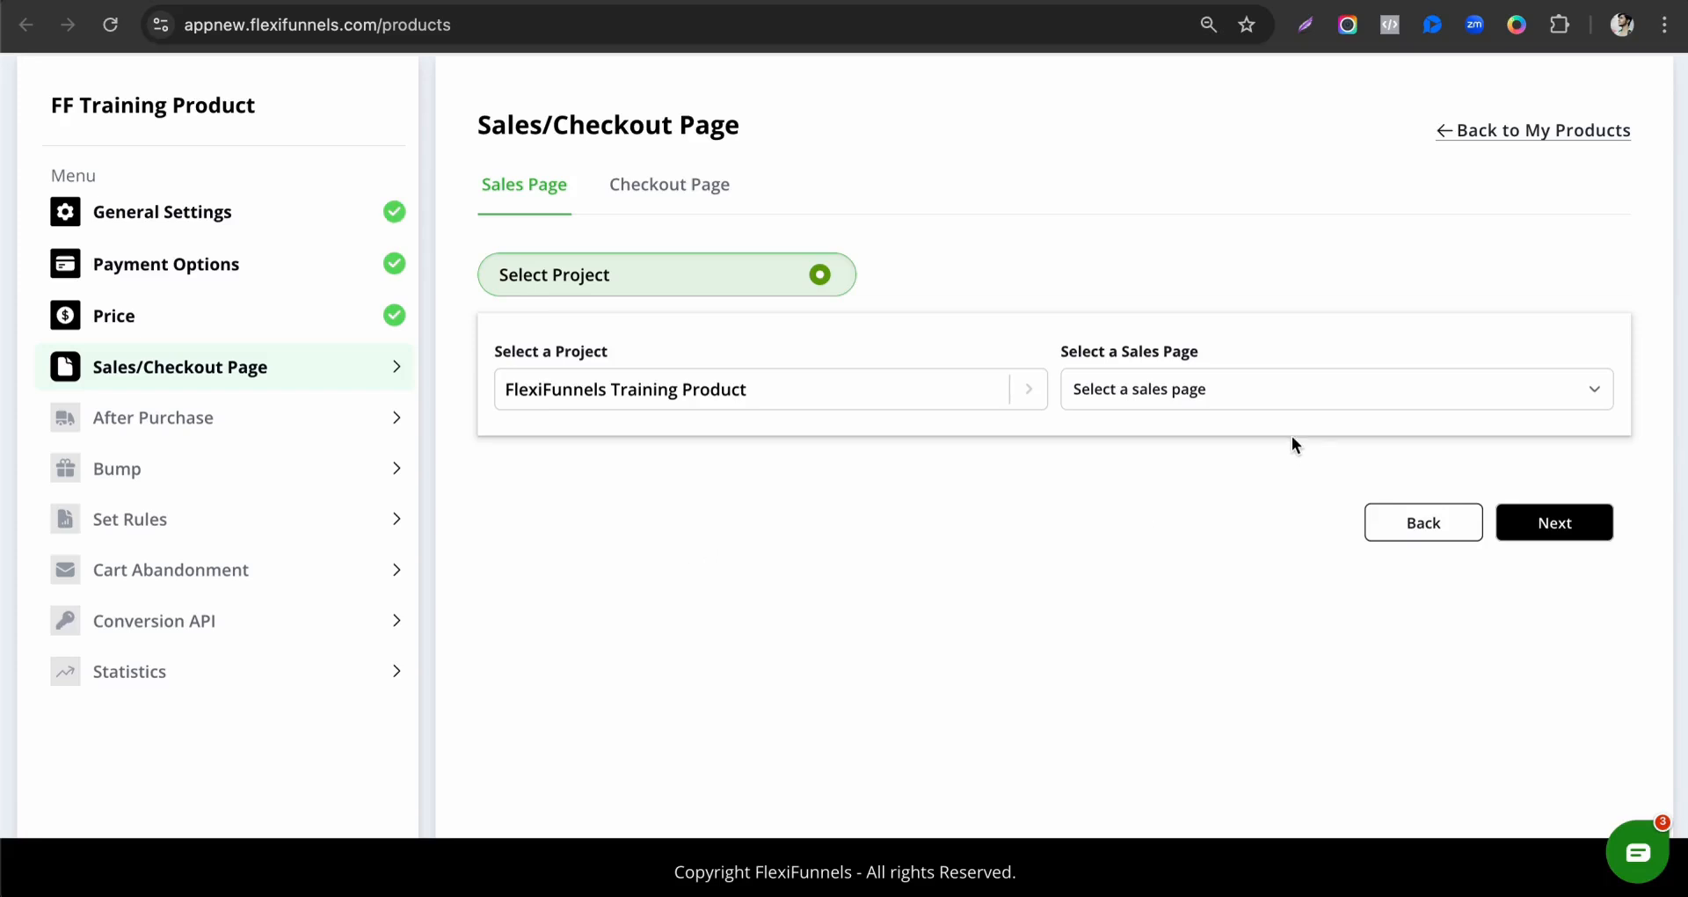
left_click(1158, 392)
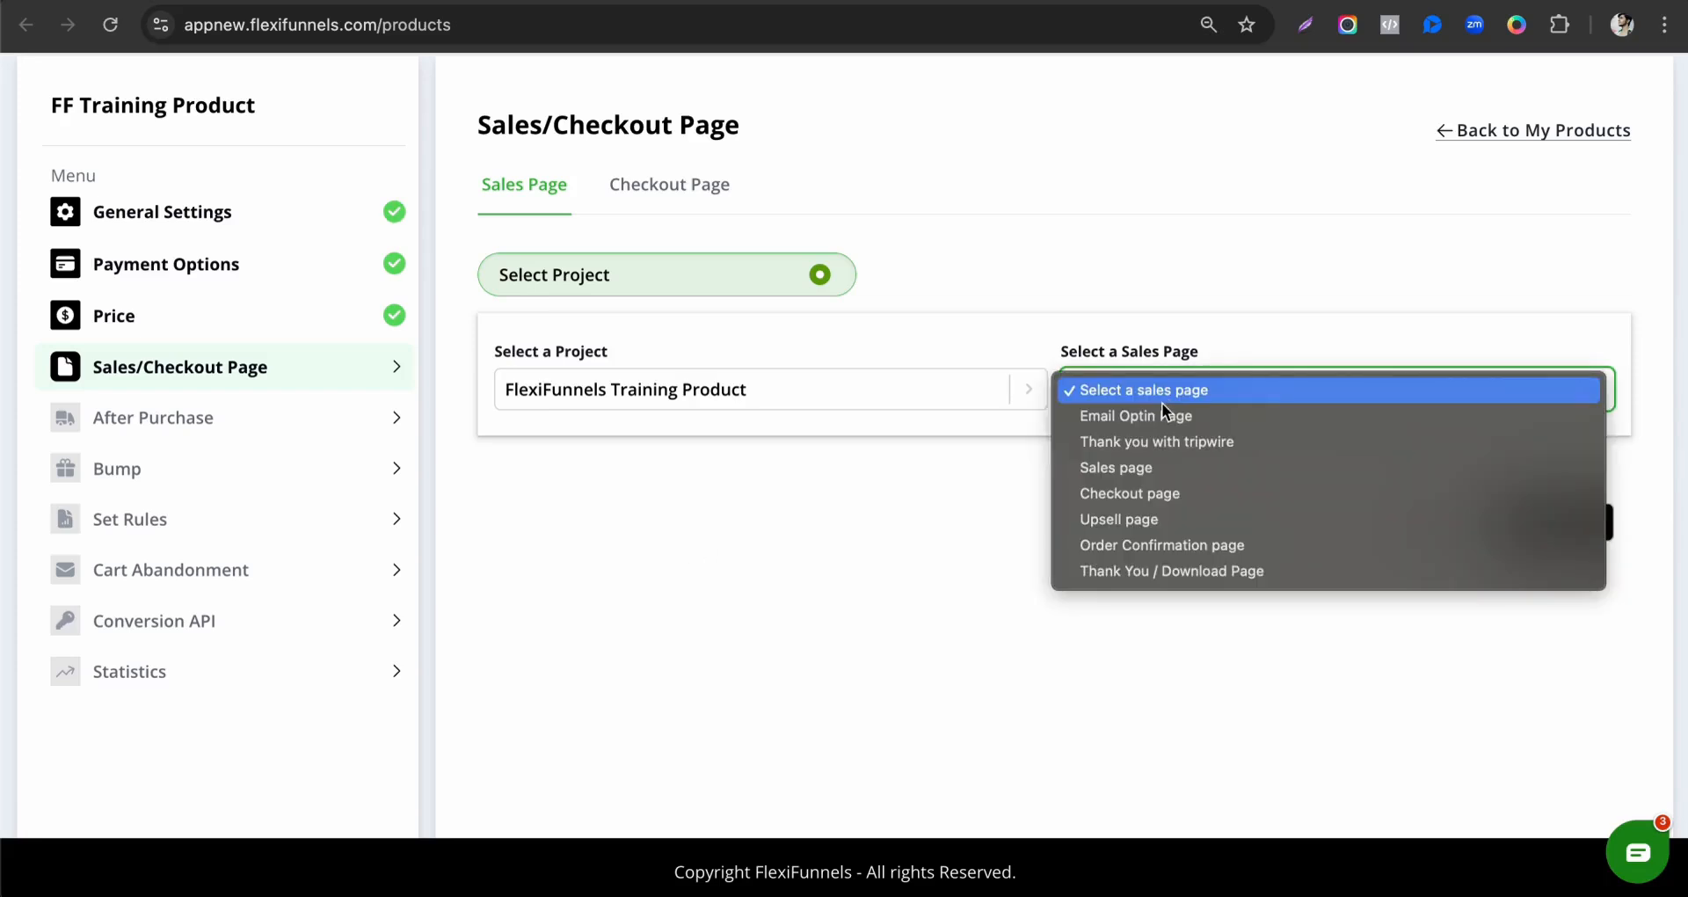
left_click(1108, 473)
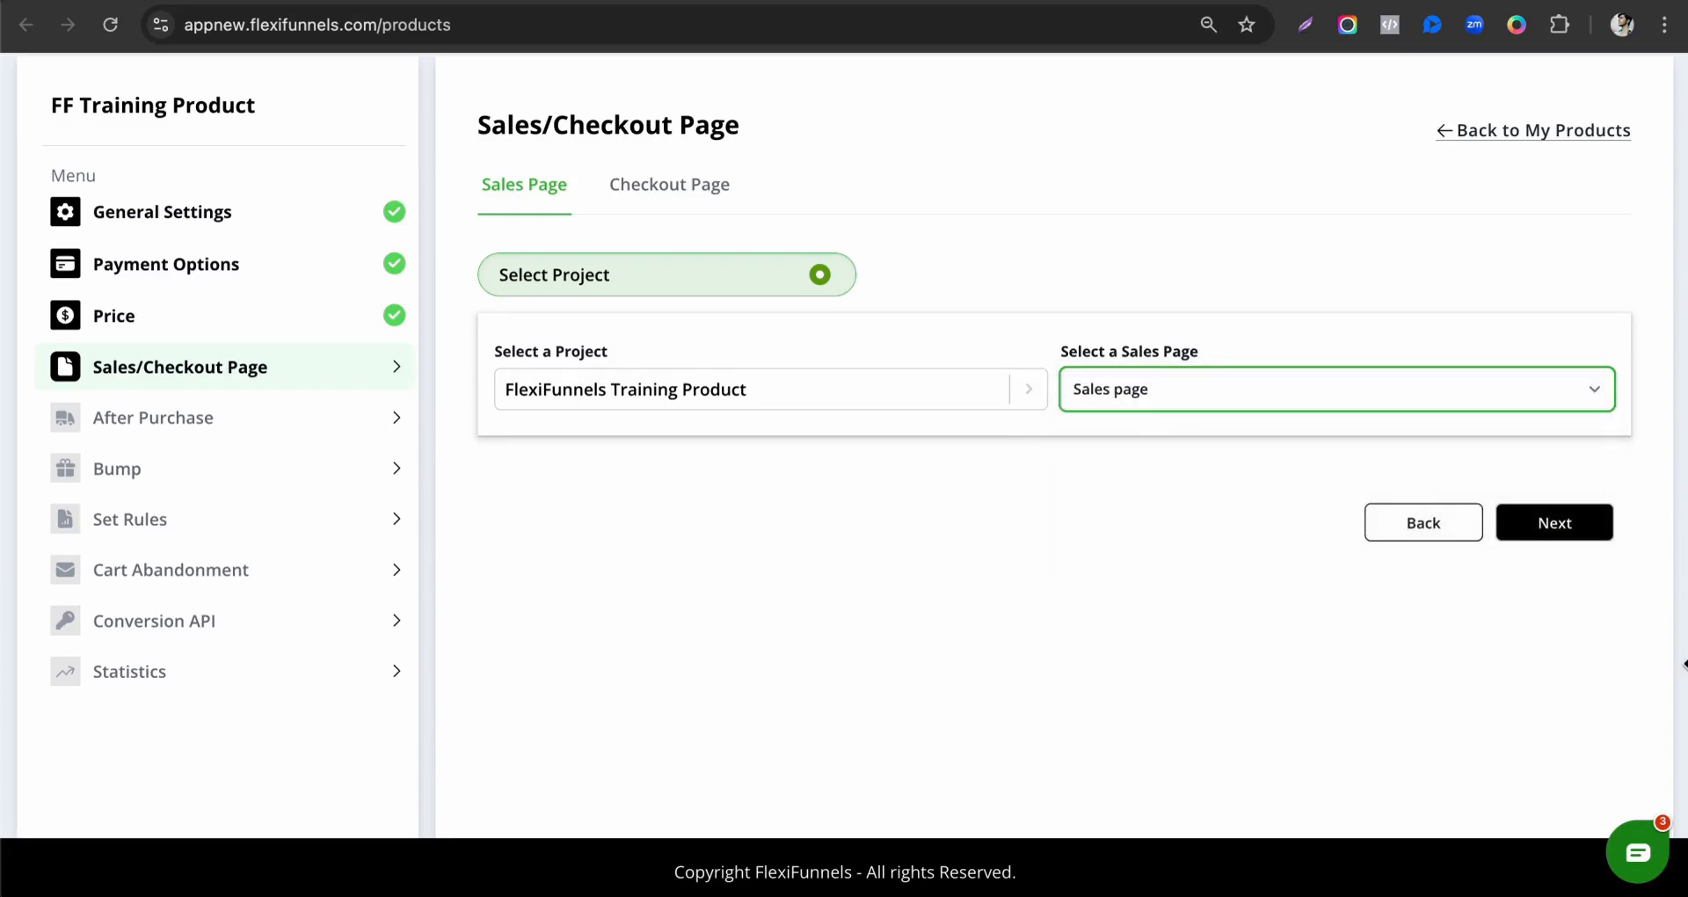
left_click(1570, 532)
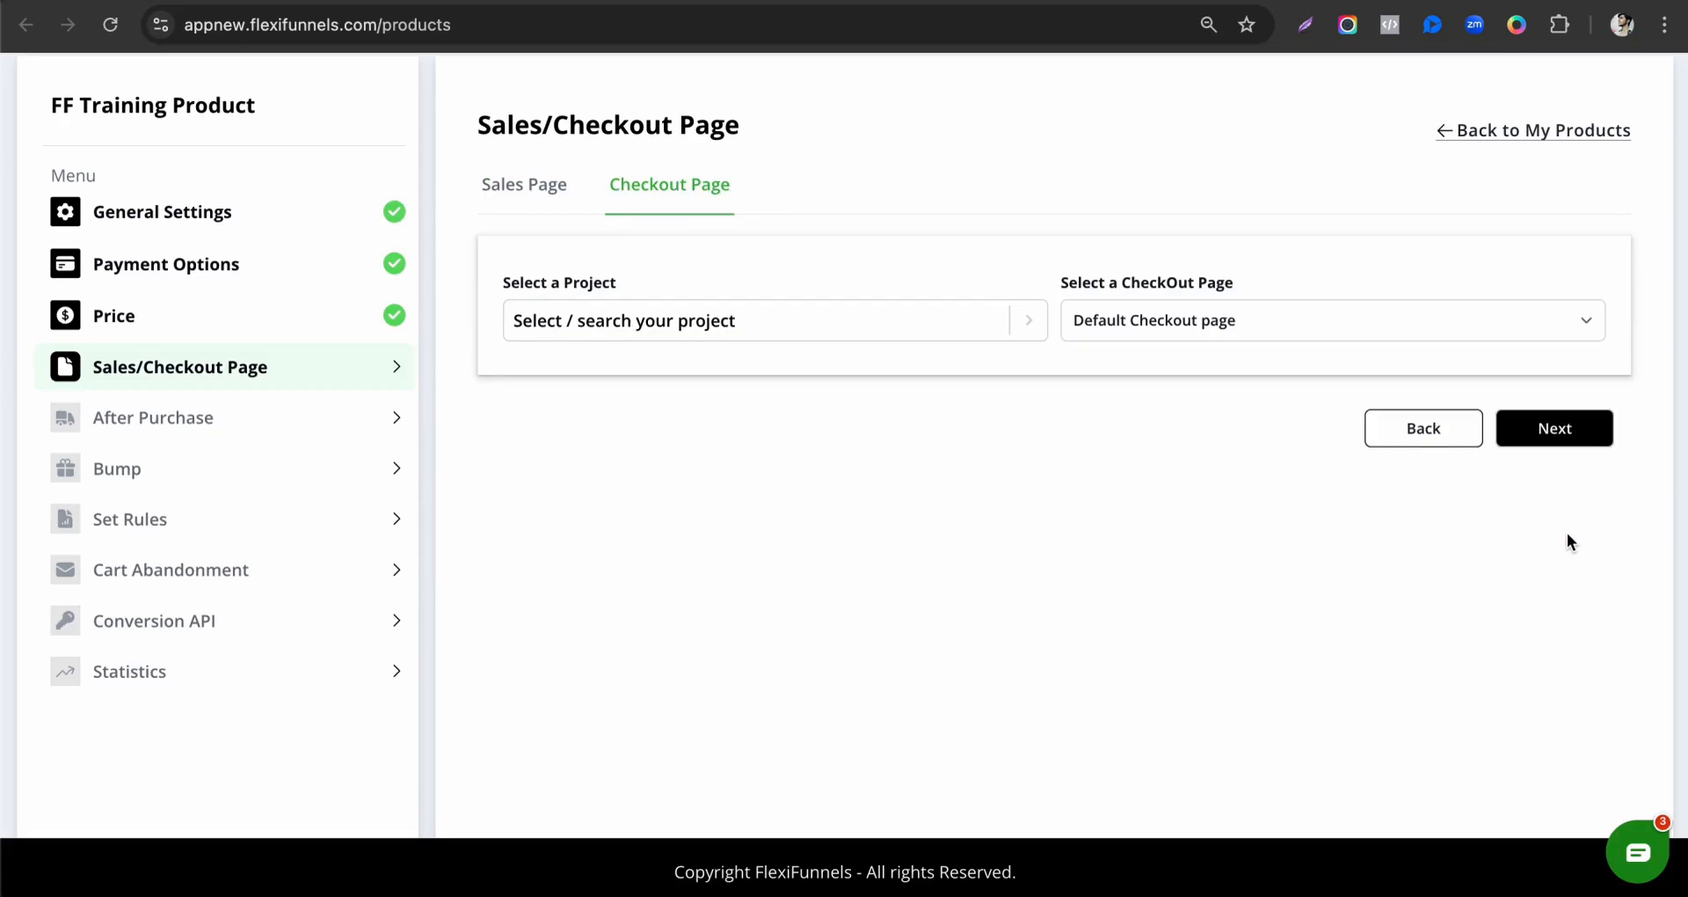
Assign the Checkout page of the FlexiFunnels Training Product project as the product's checkout page and continue to the After Purchase settings.
left_click(573, 319)
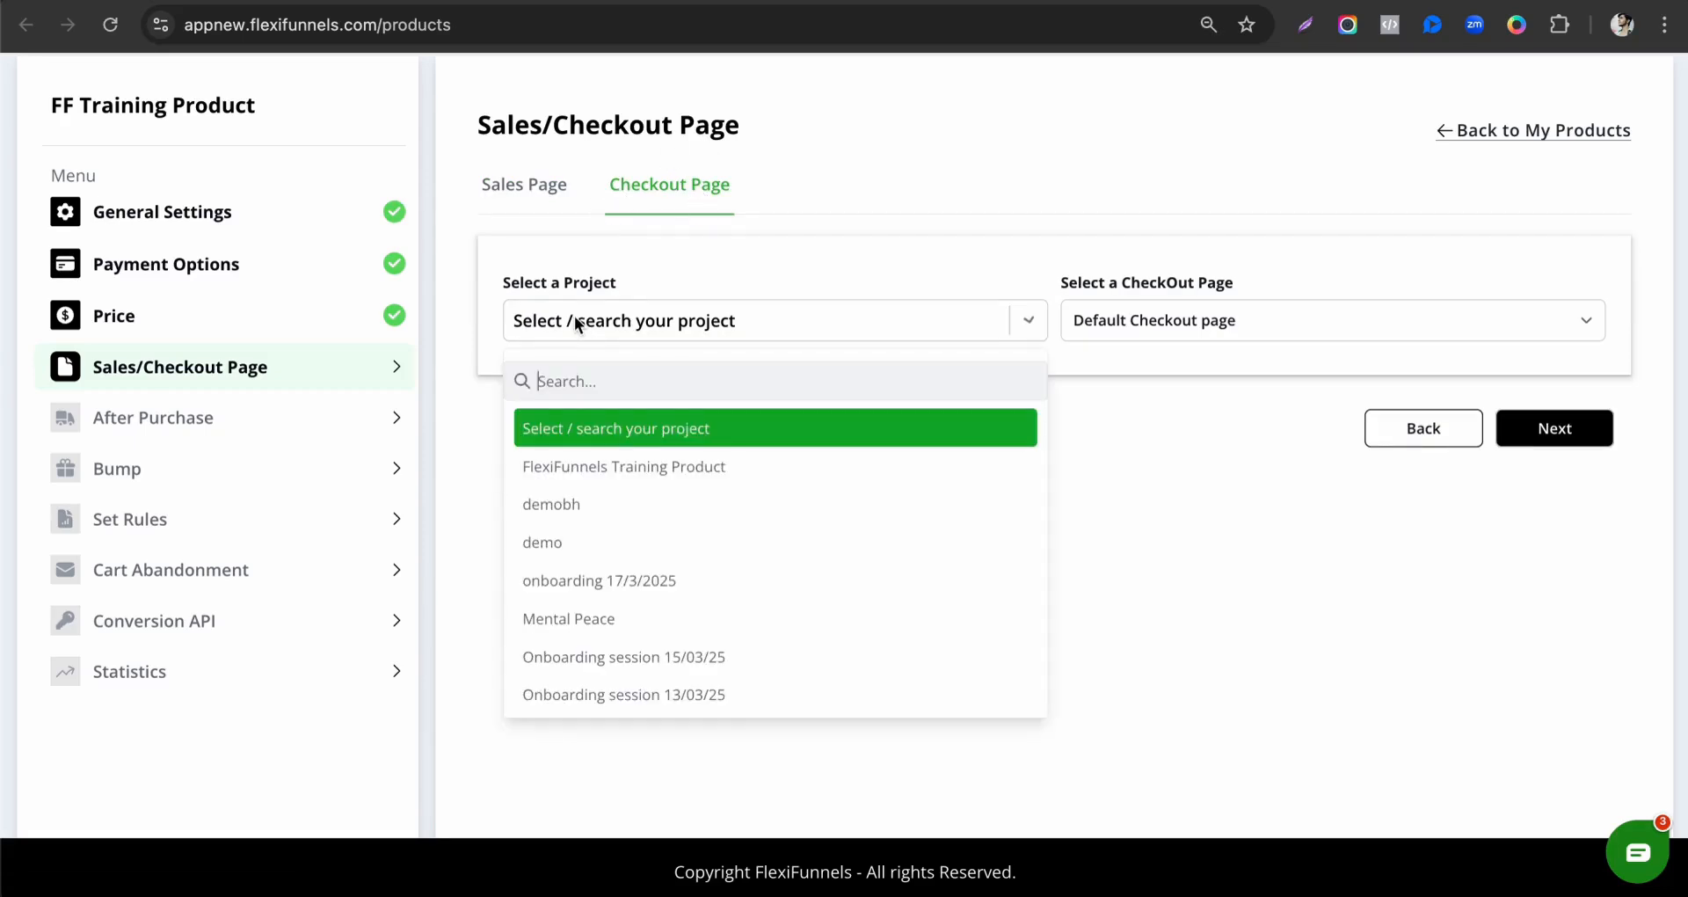
left_click(627, 473)
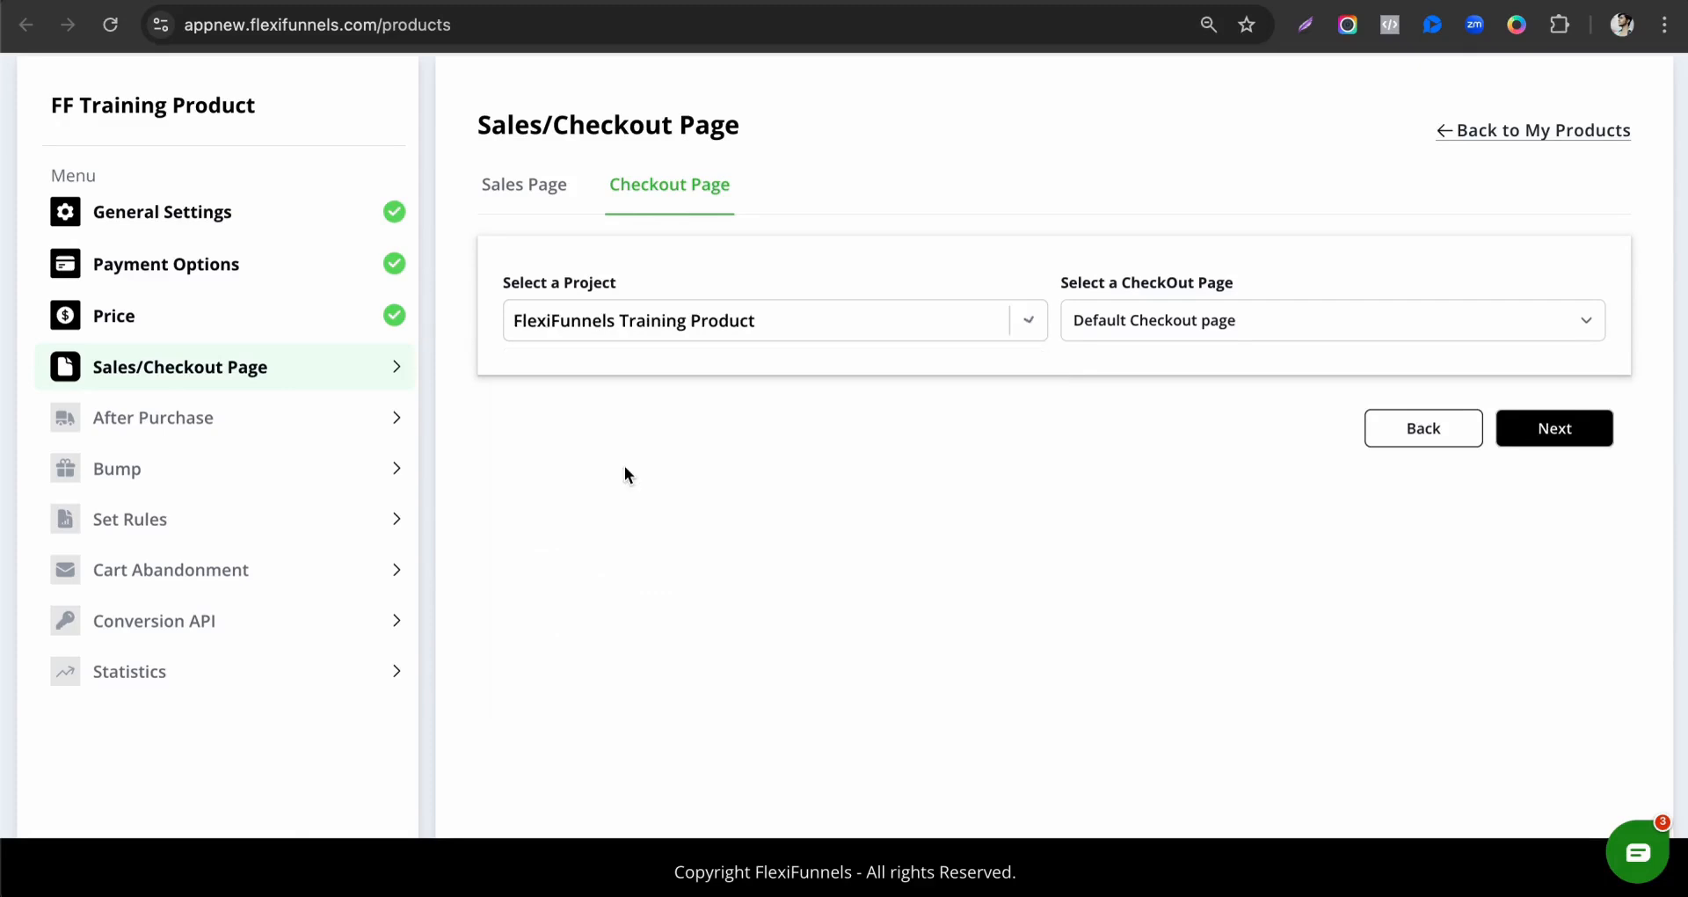
left_click(1174, 336)
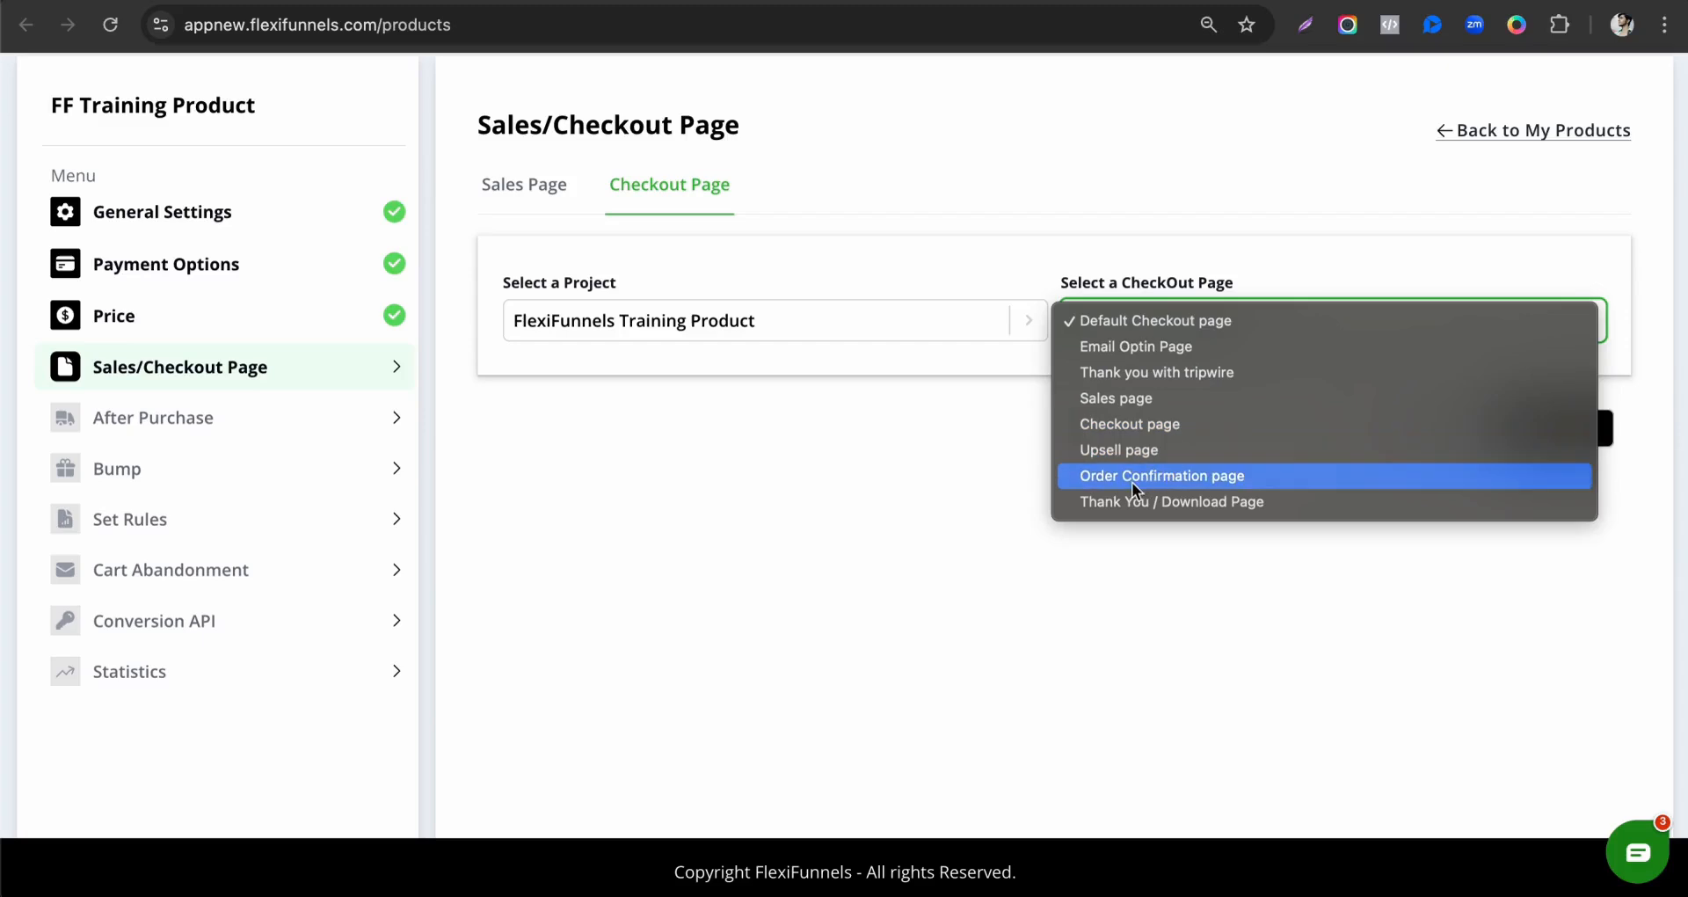
left_click(1126, 426)
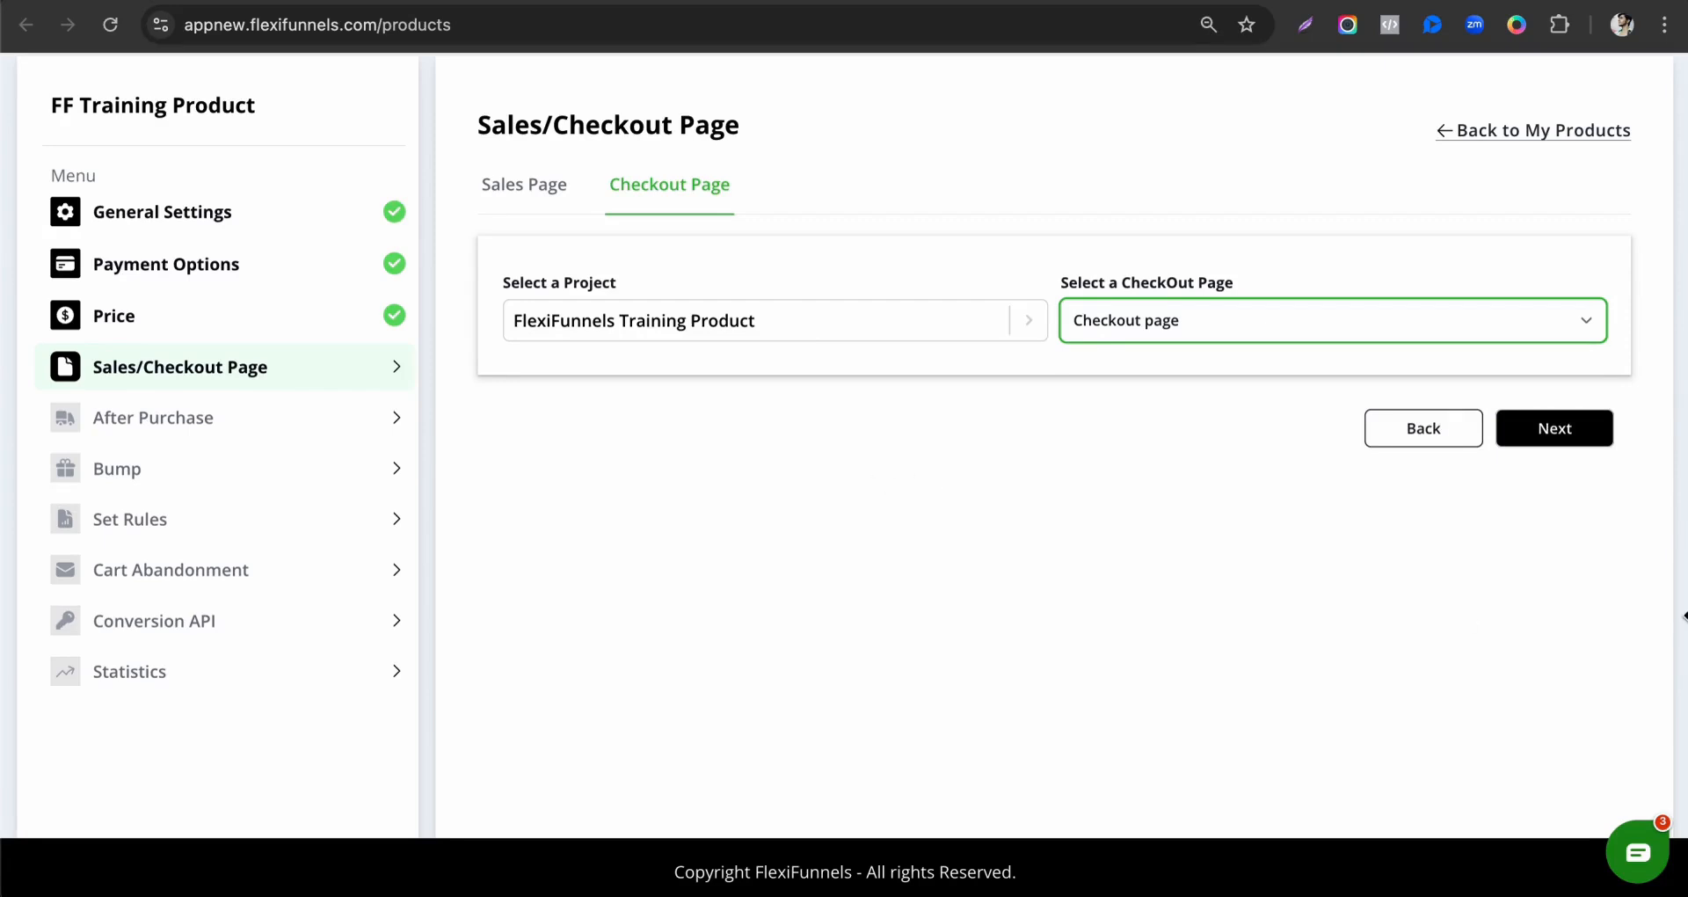
left_click(1553, 445)
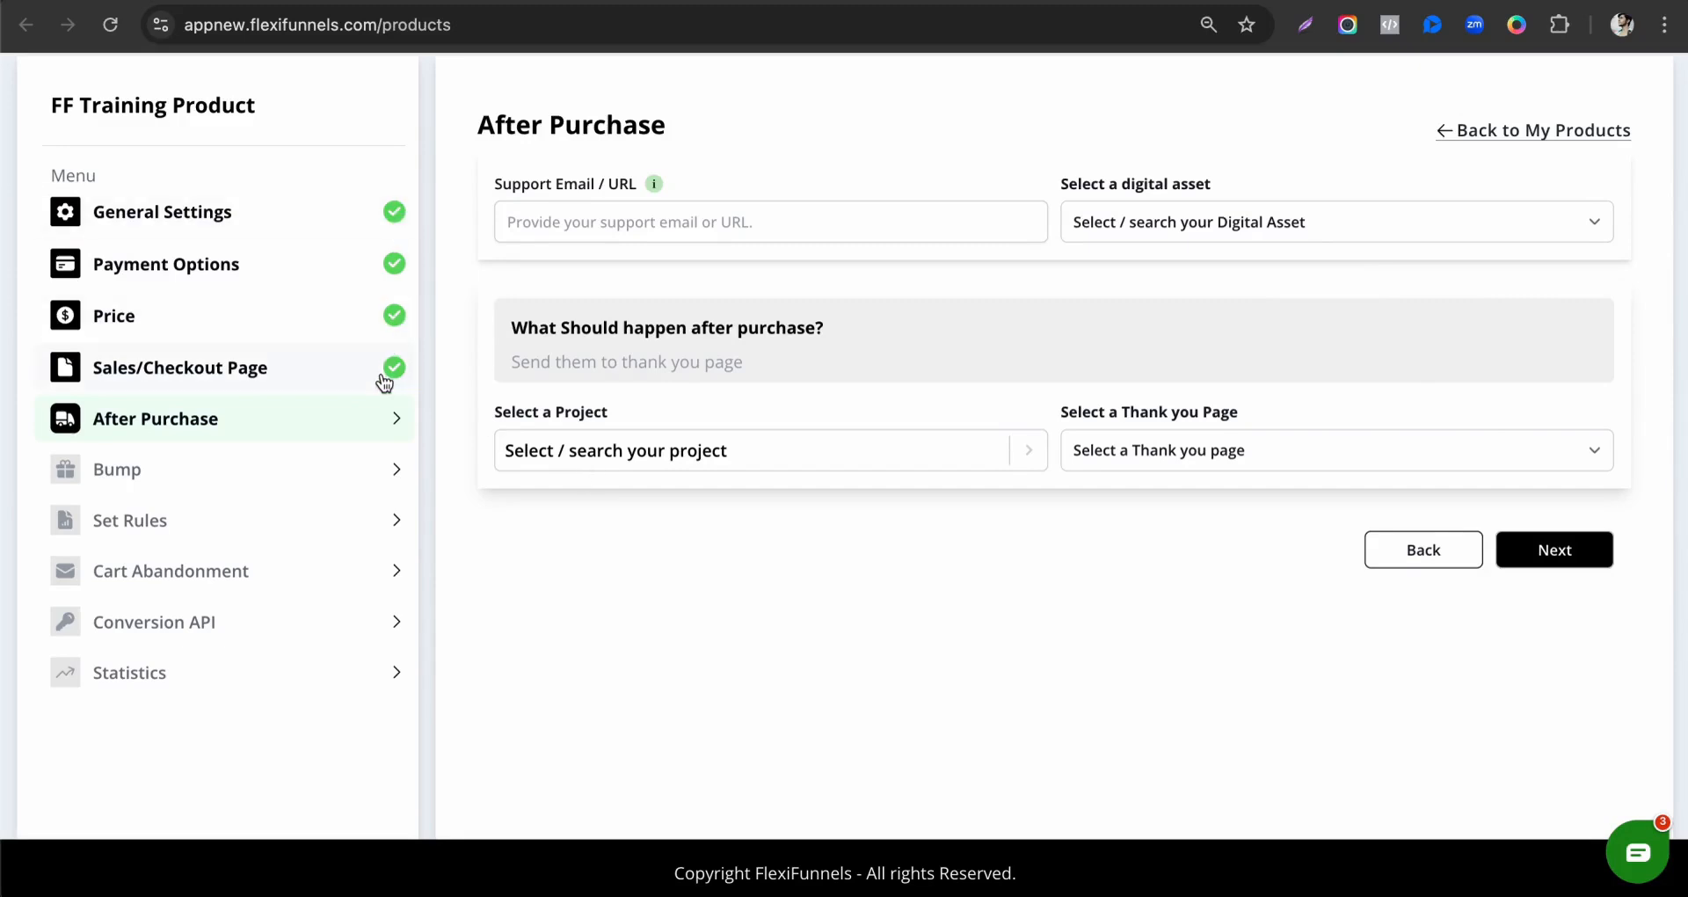
Enter the support email address for the product in the After Purchase settings.
left_click(774, 232)
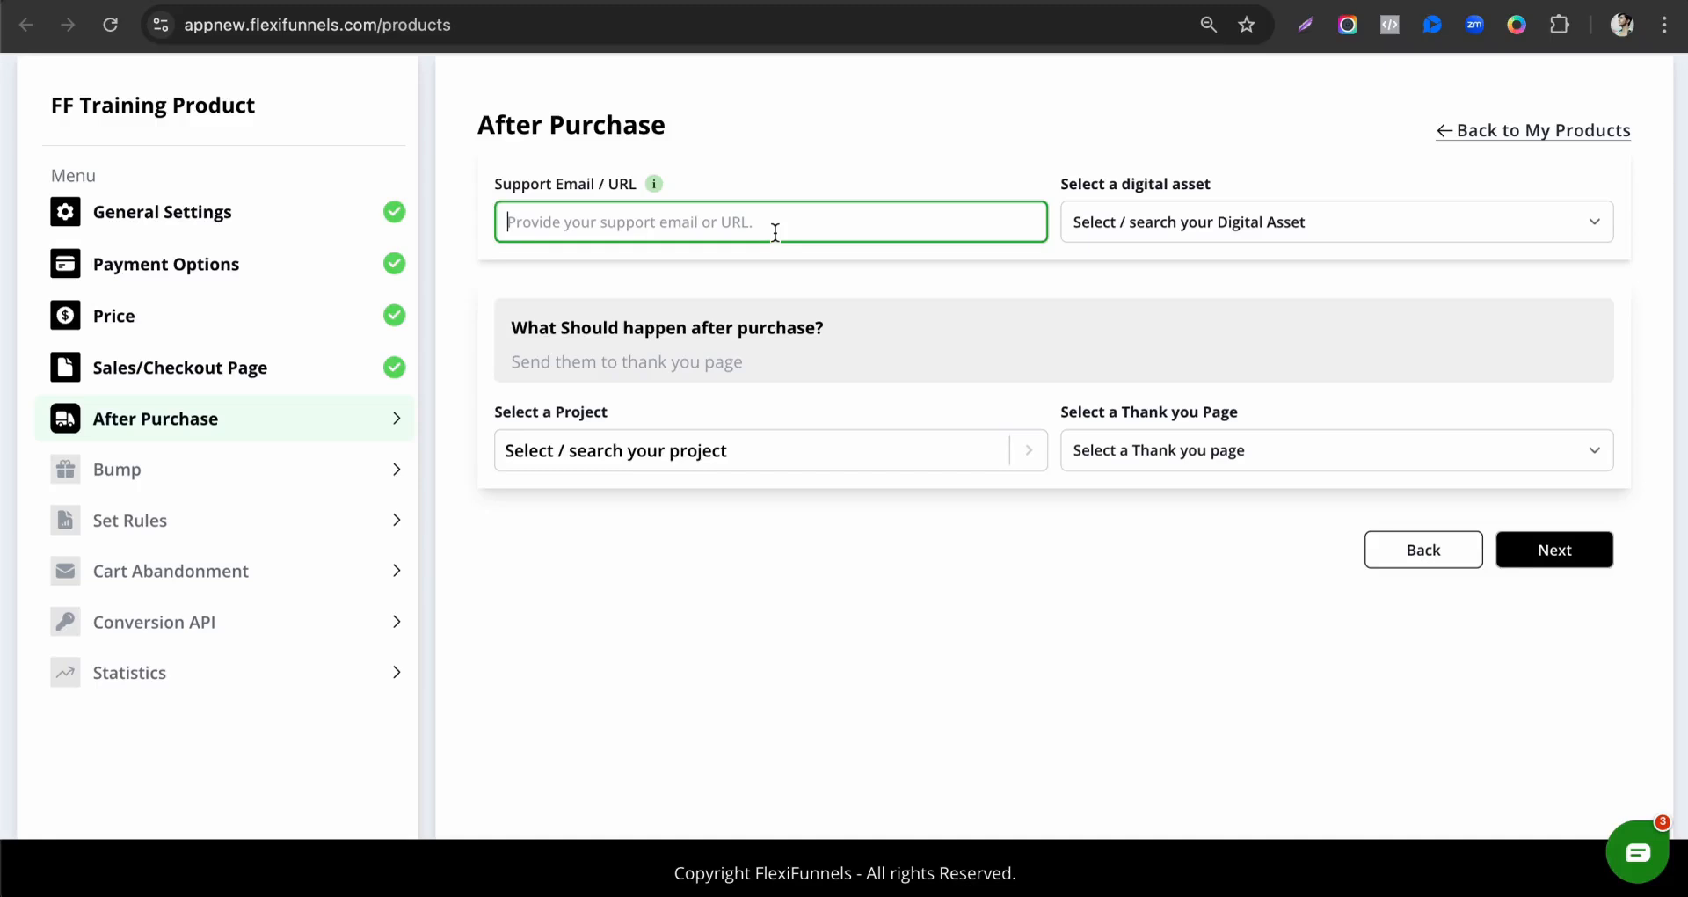
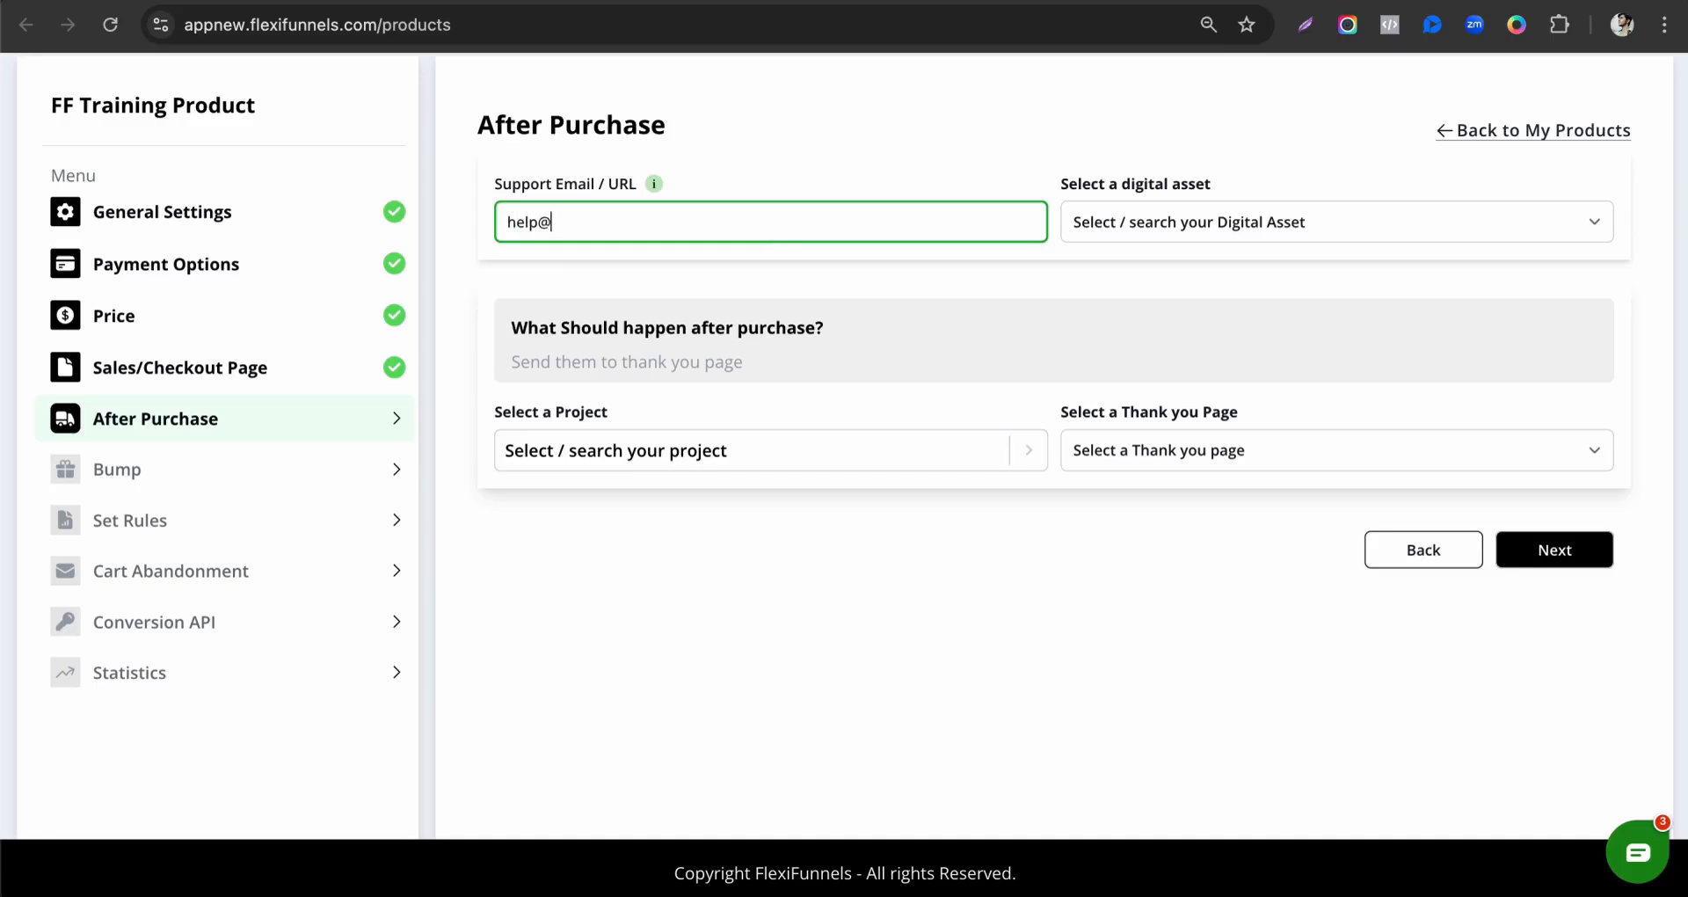
left_click_drag(506, 225, 673, 225)
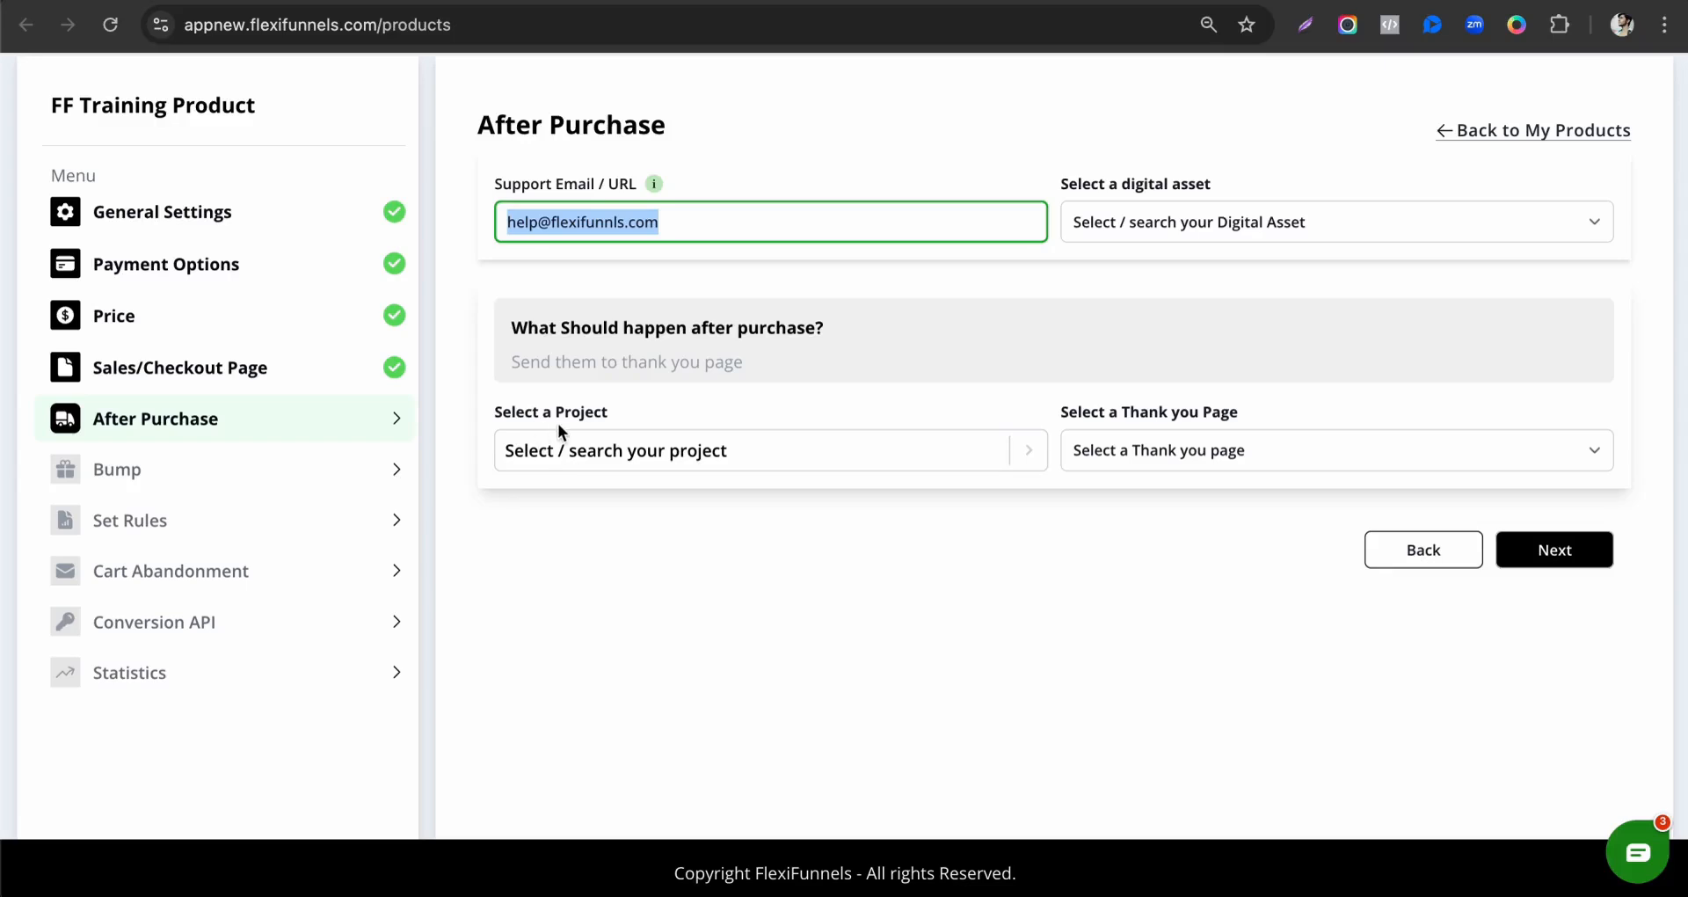
Send buyers to the Thank You / Download Page of the FlexiFunnels Training Product project after purchase and continue to the bump settings.
left_click(615, 450)
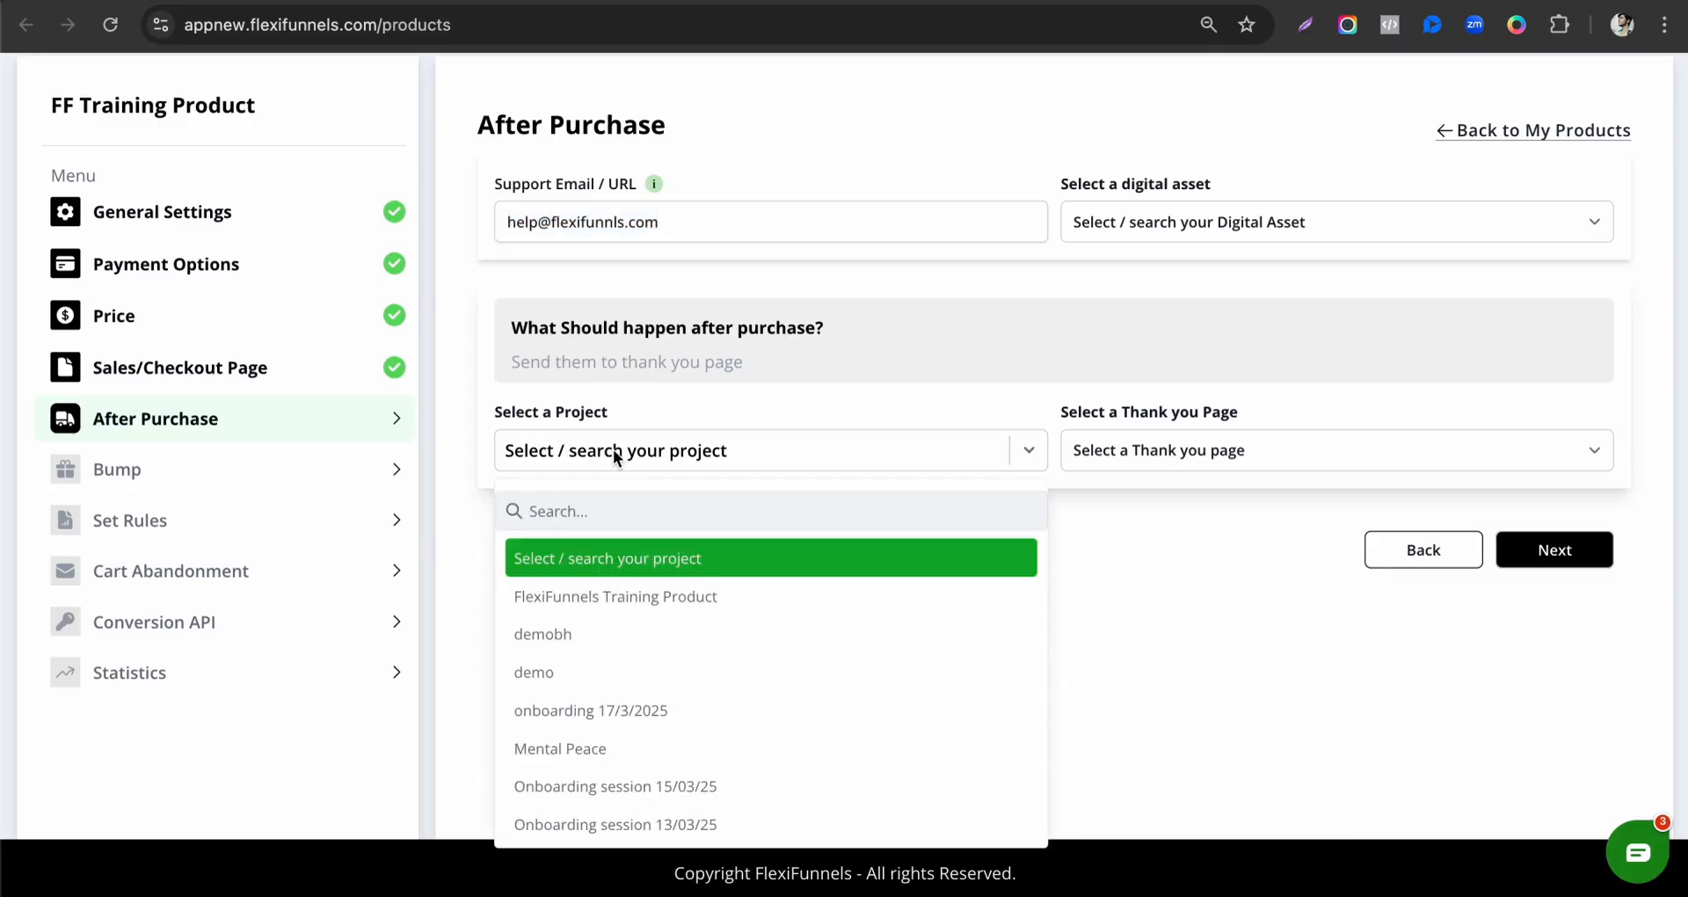
left_click(663, 598)
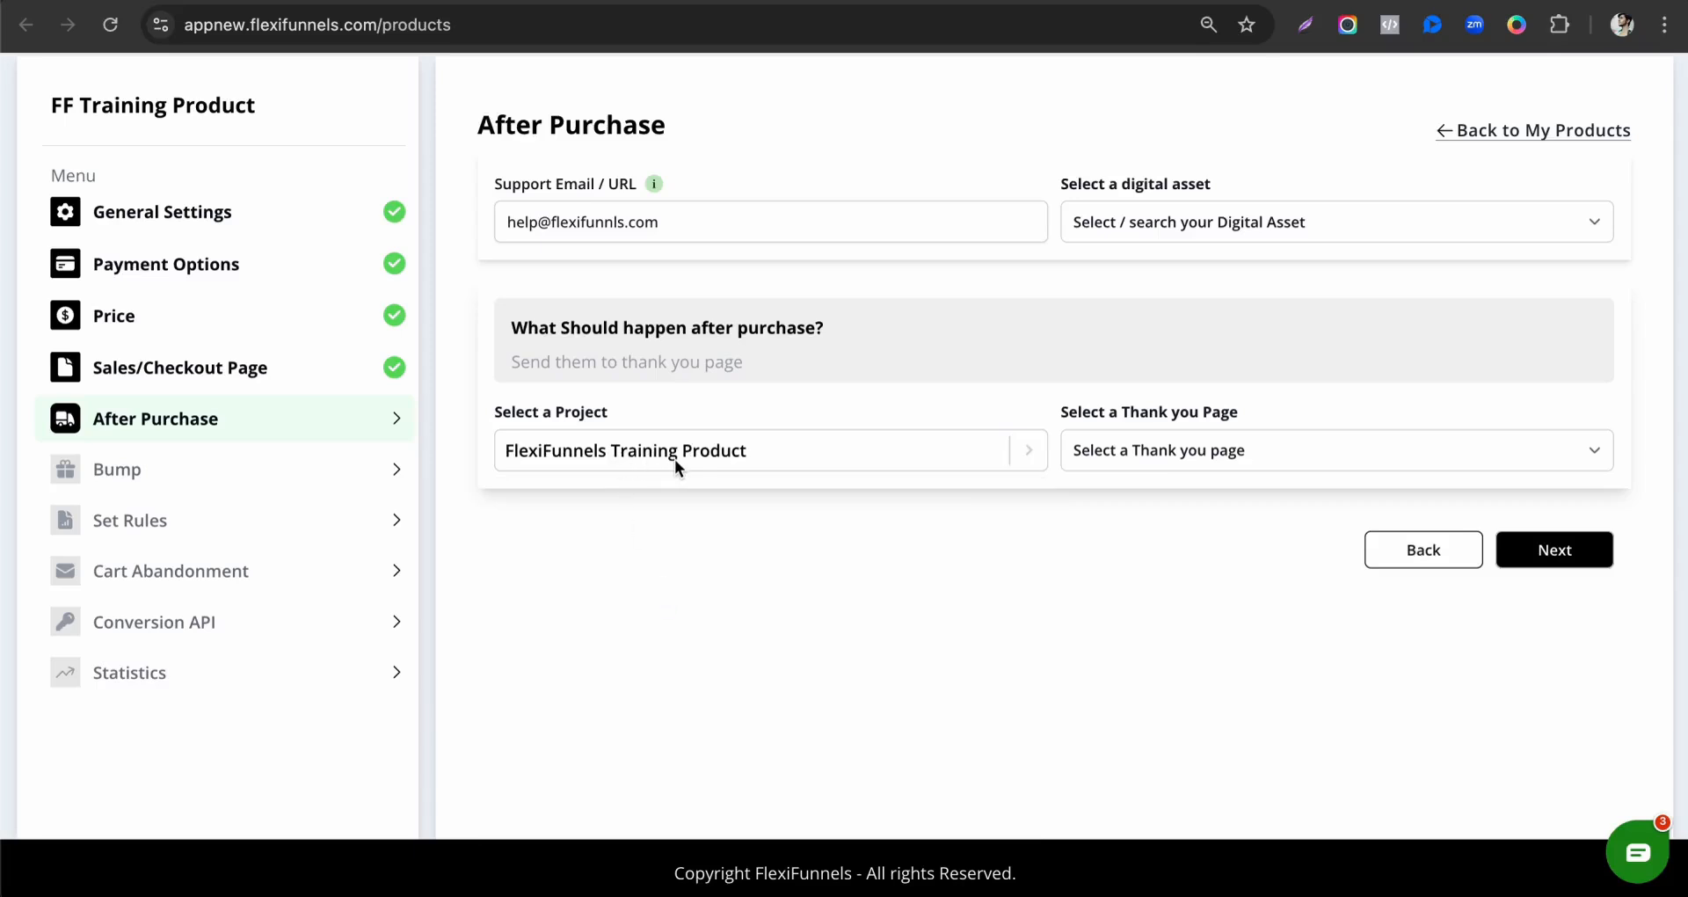
left_click(1177, 470)
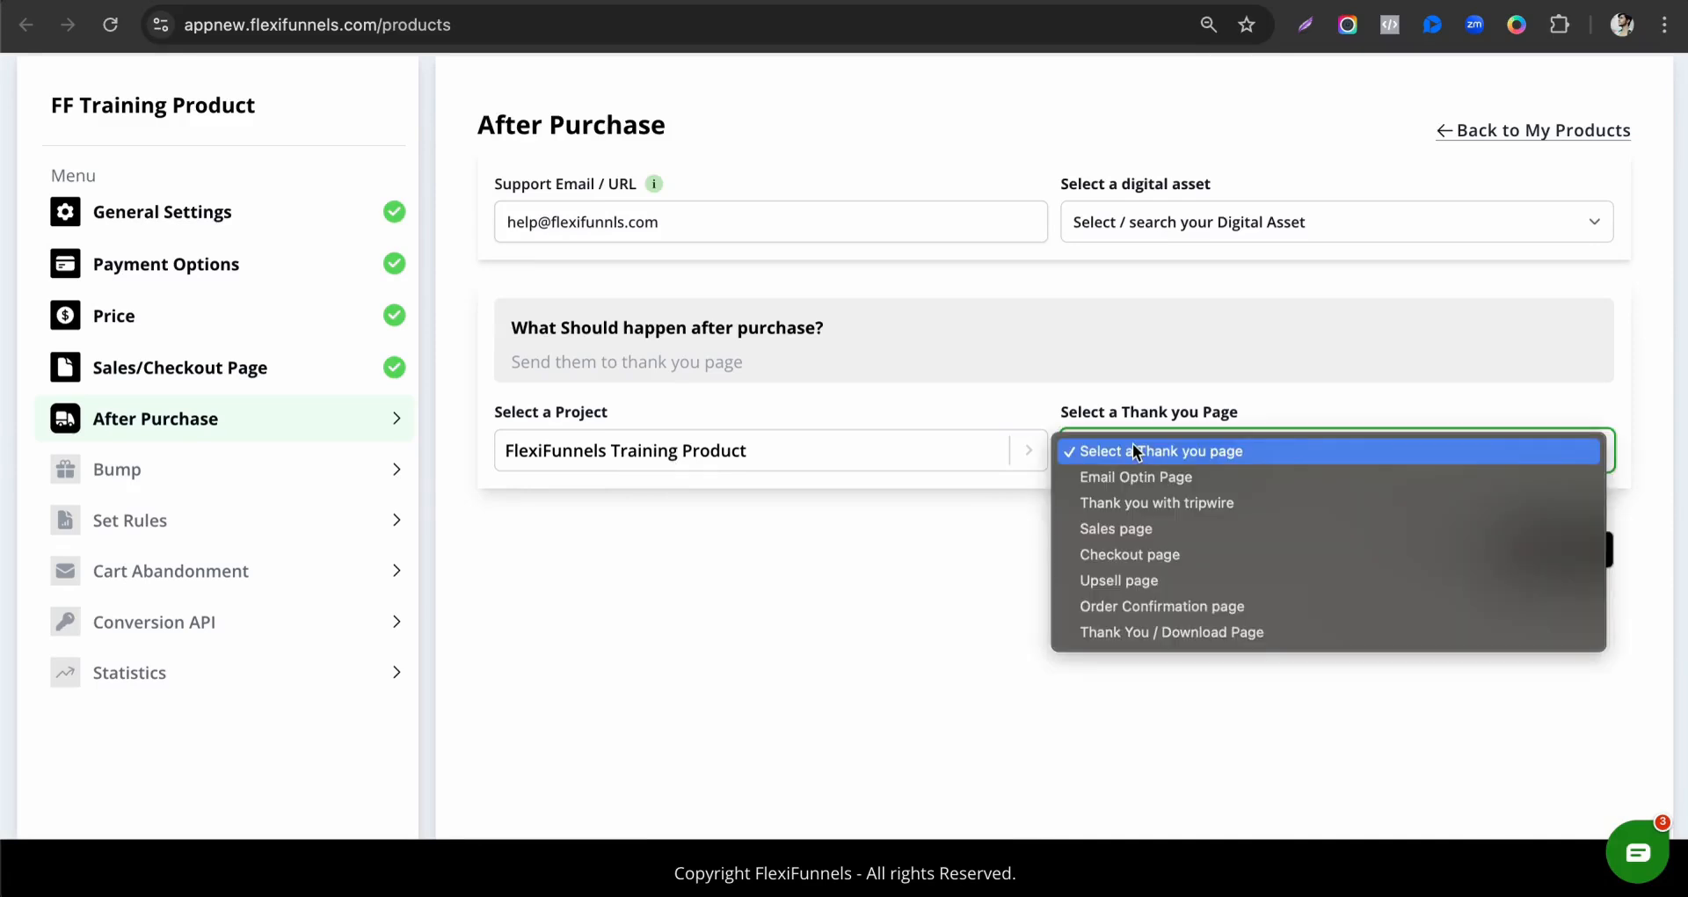
left_click(1157, 633)
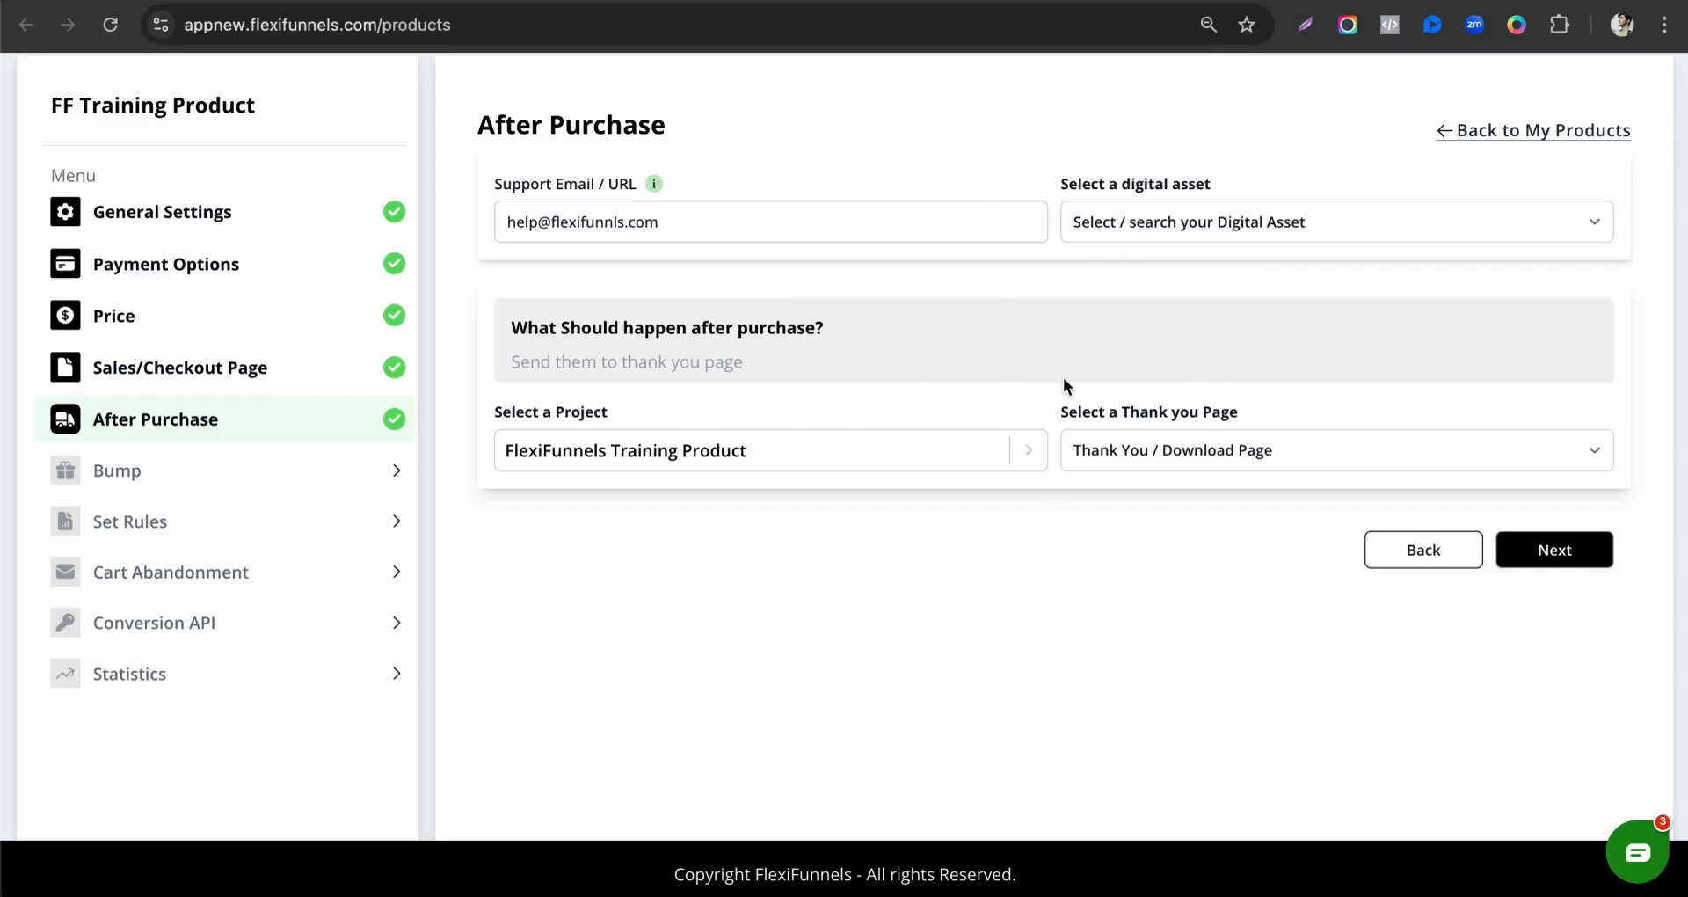
left_click(1570, 552)
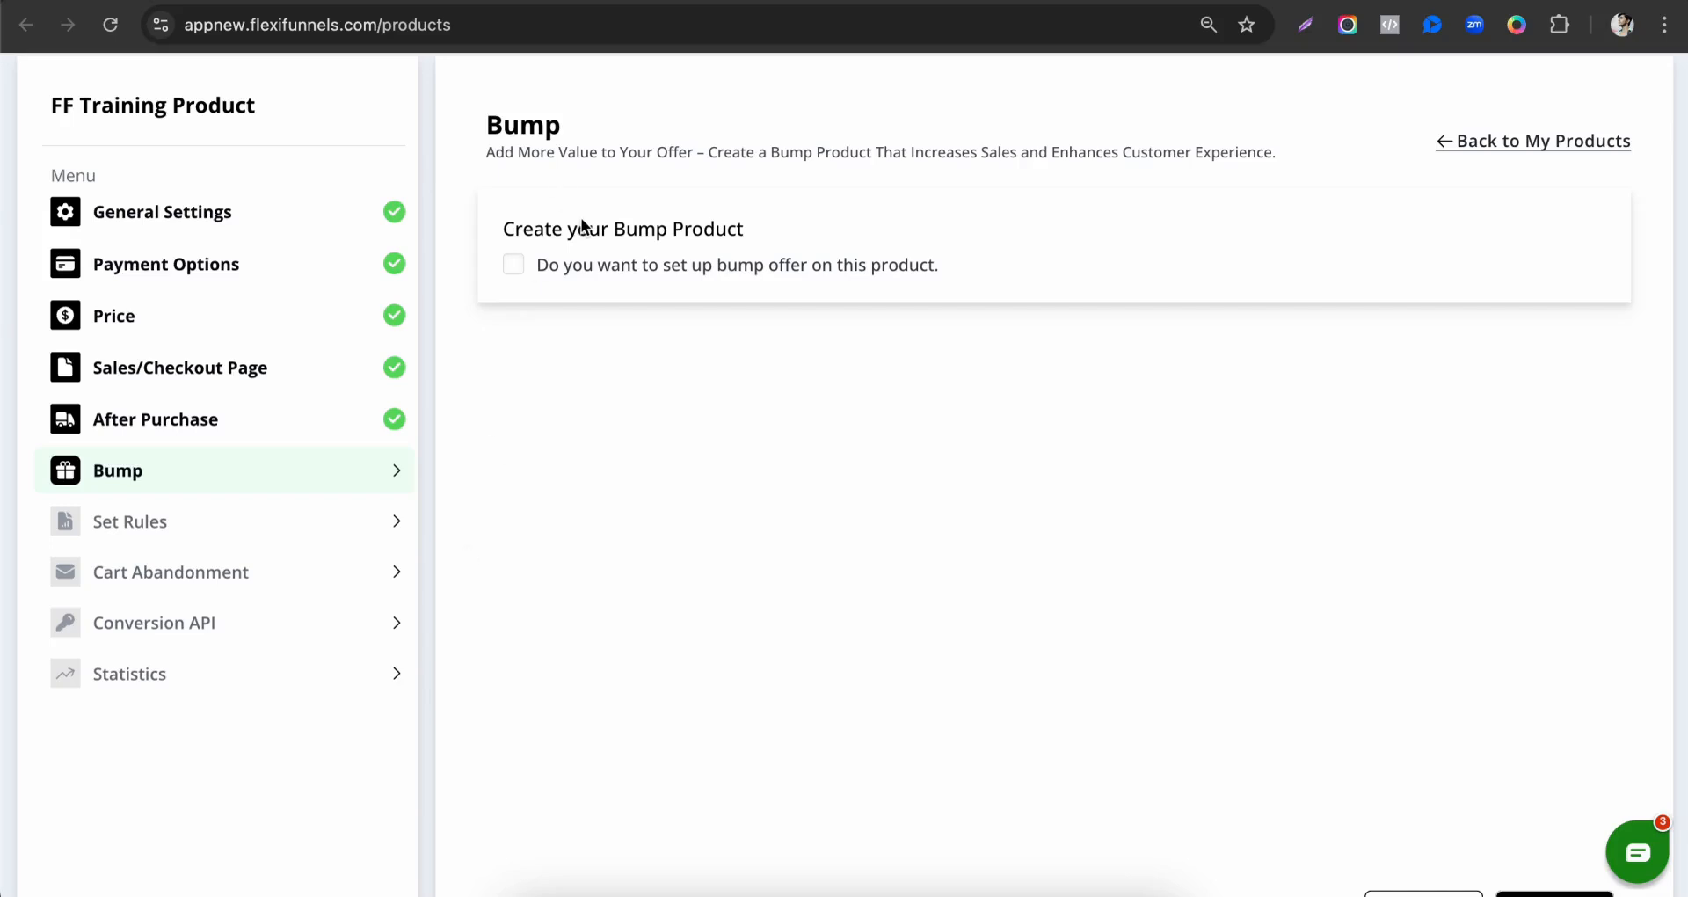
Turn on the bump offer for this product to view its options, and turn it off again.
left_click(642, 269)
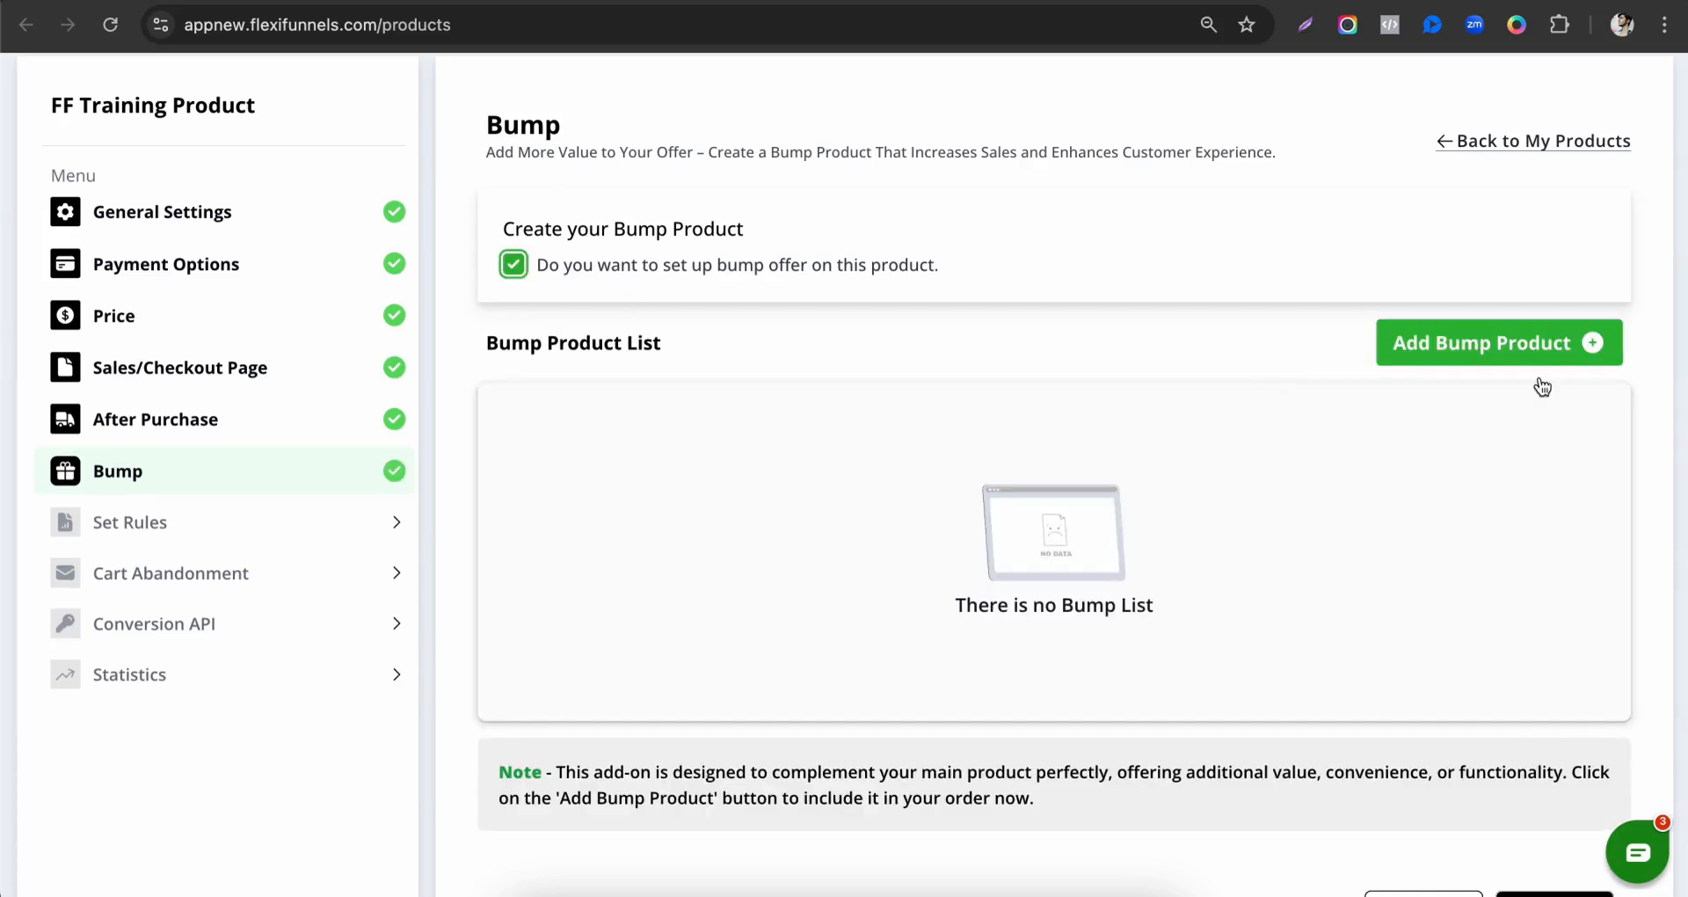
left_click(510, 265)
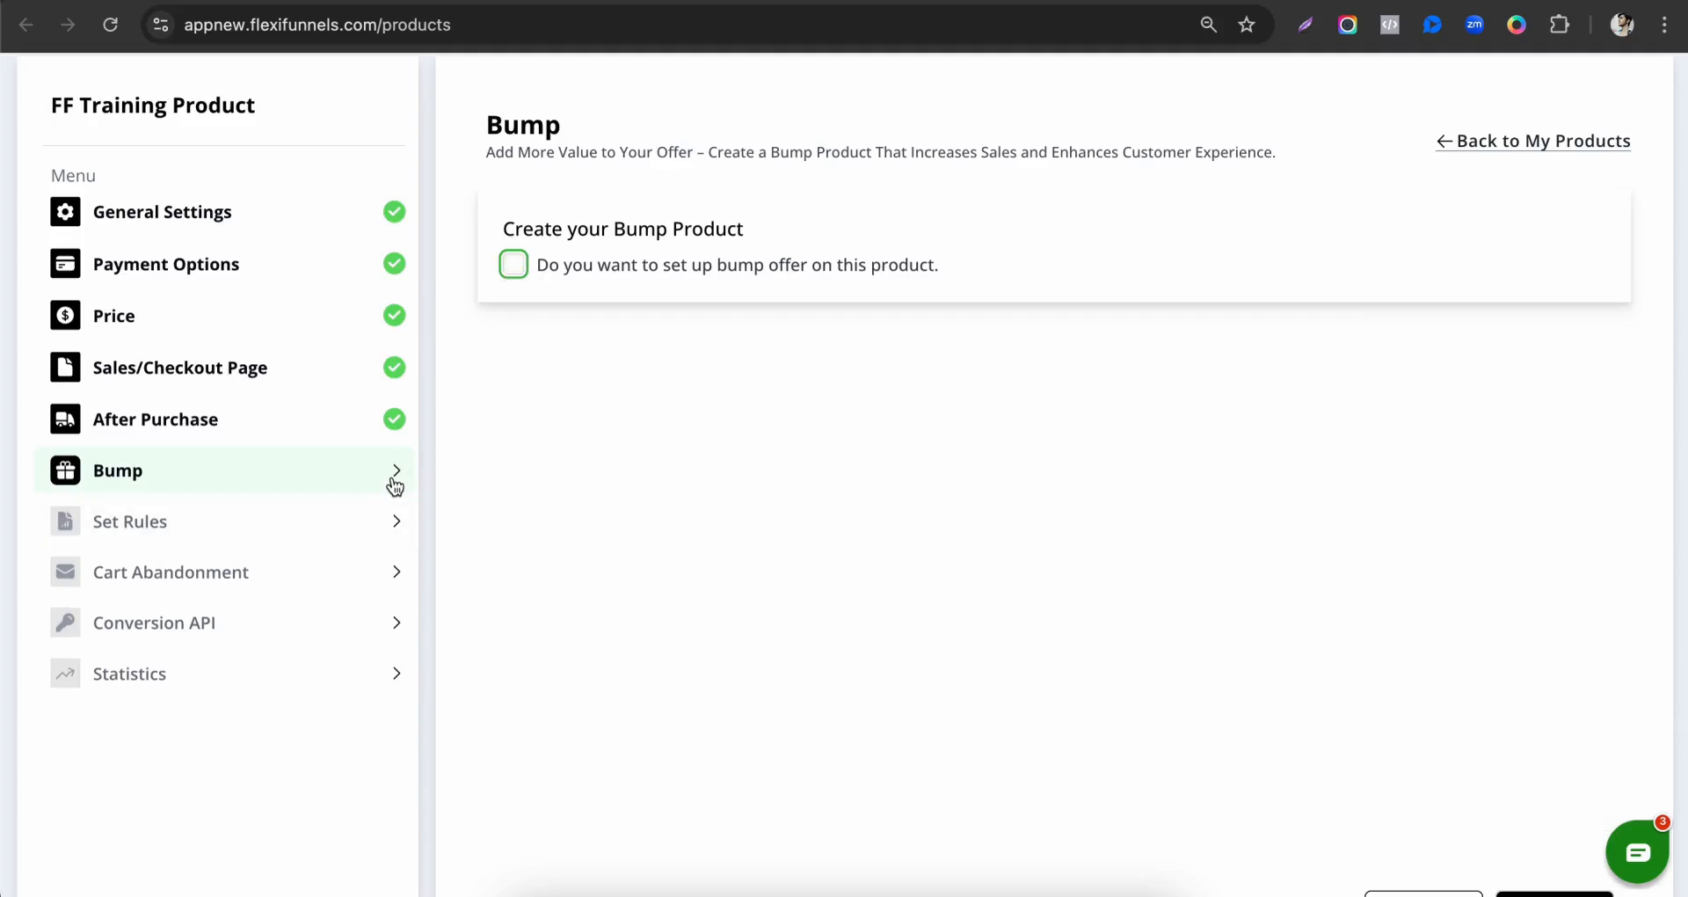
Open the product's Set Rules section and examine which rule options it offers.
left_click(315, 528)
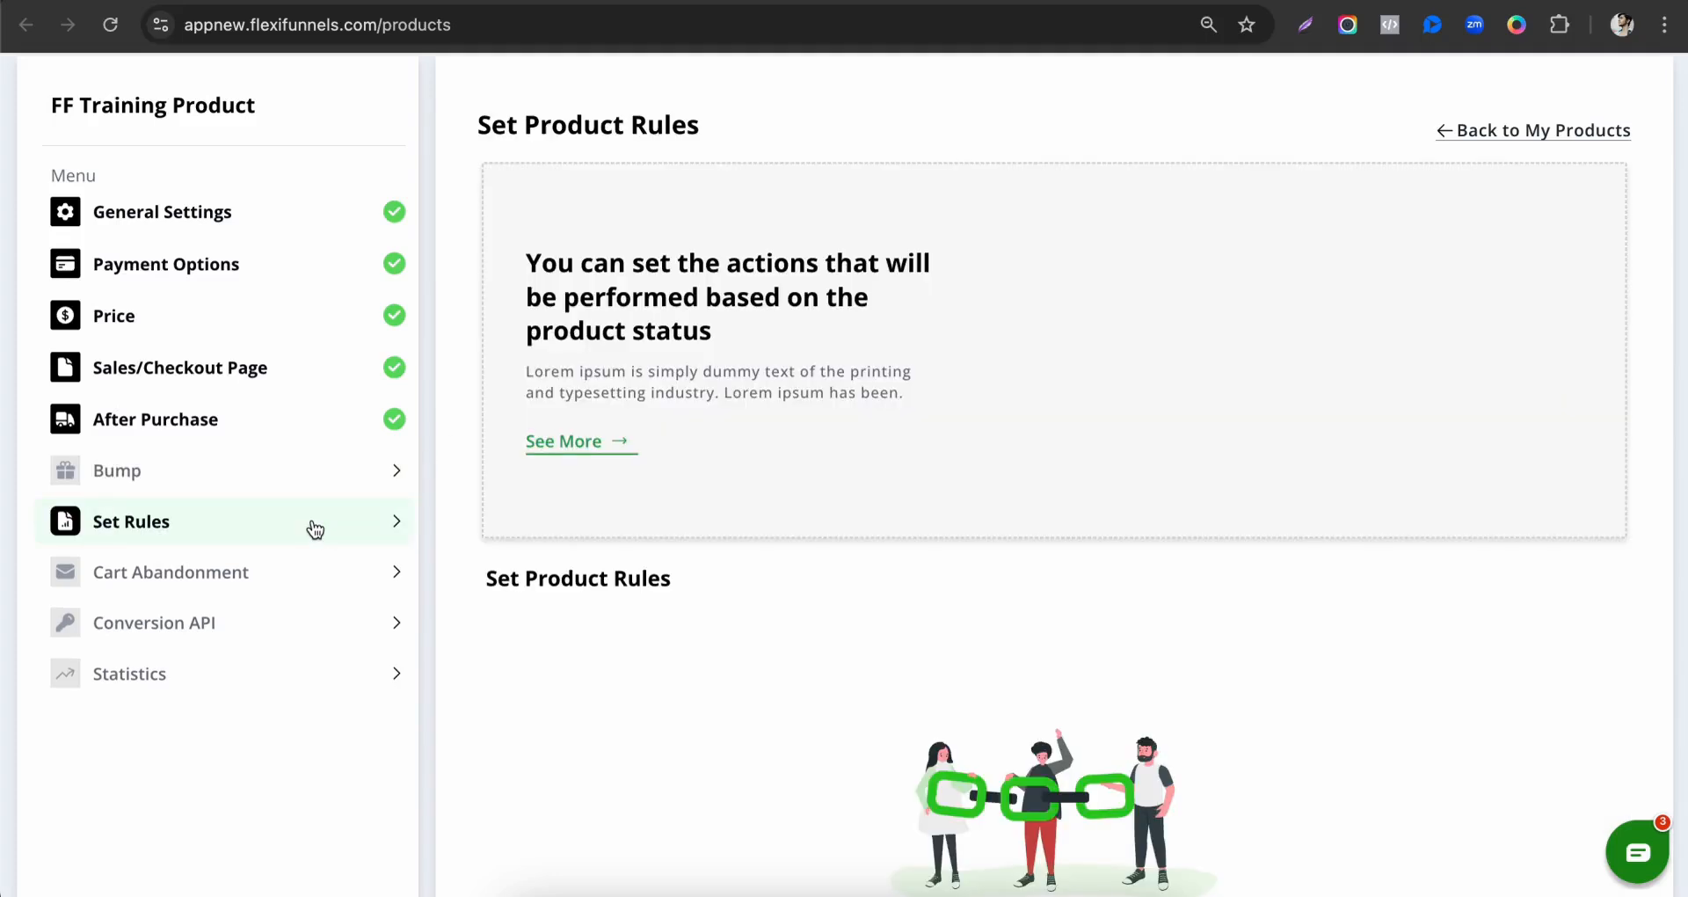
scroll(635, 582, "down", 2)
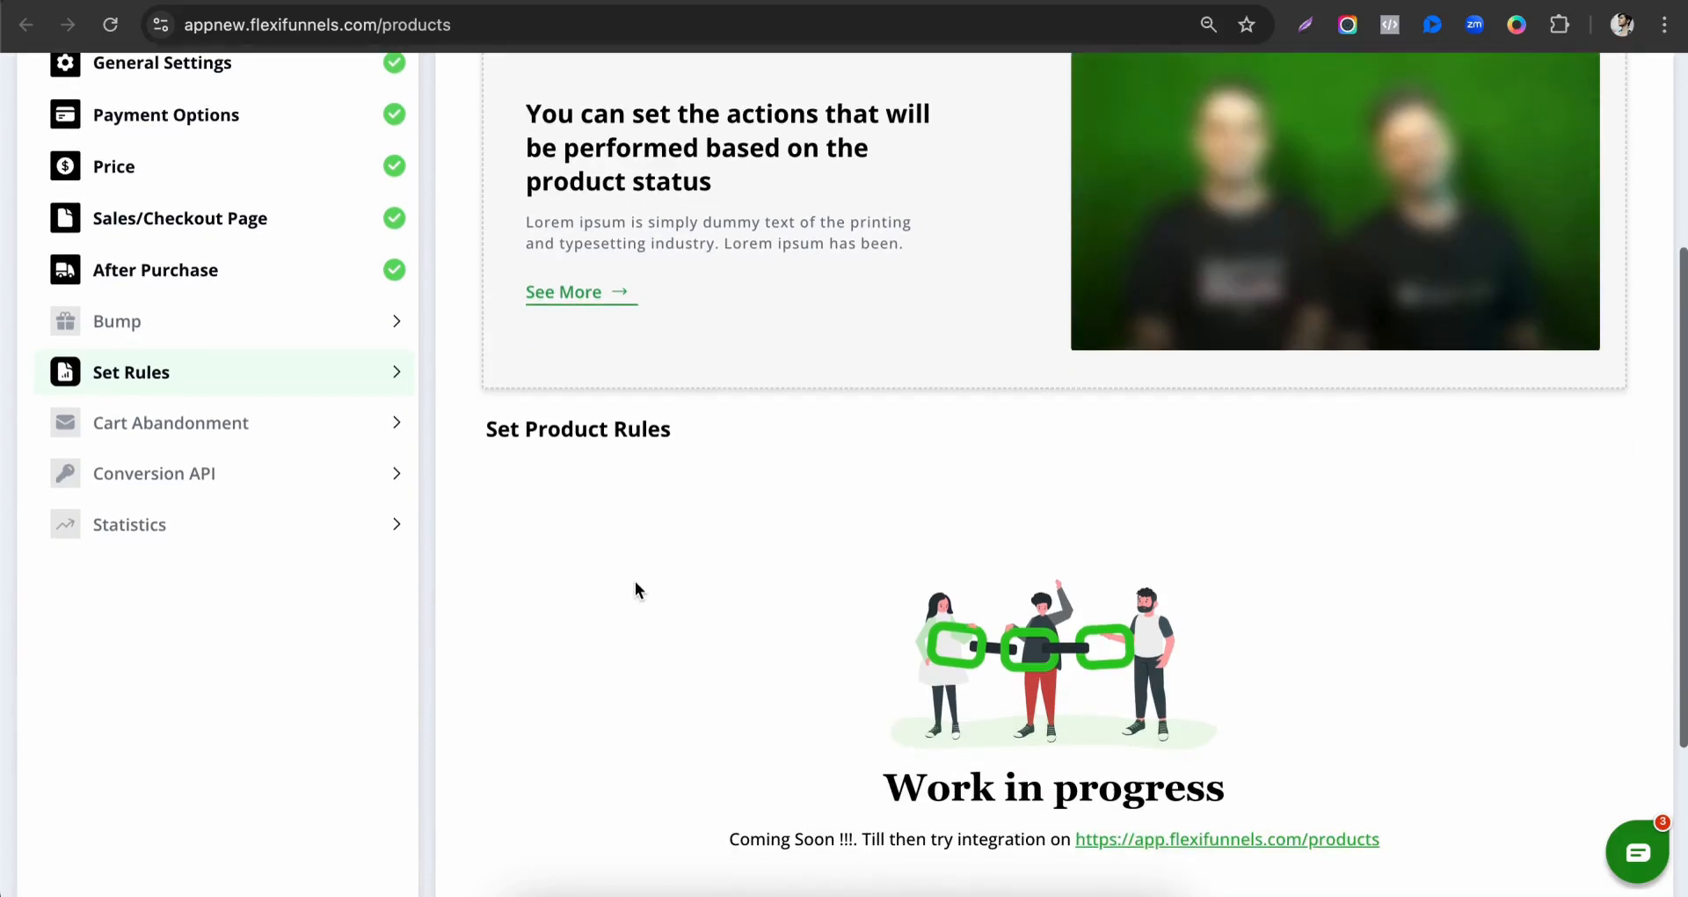
scroll(636, 589, "down", 3)
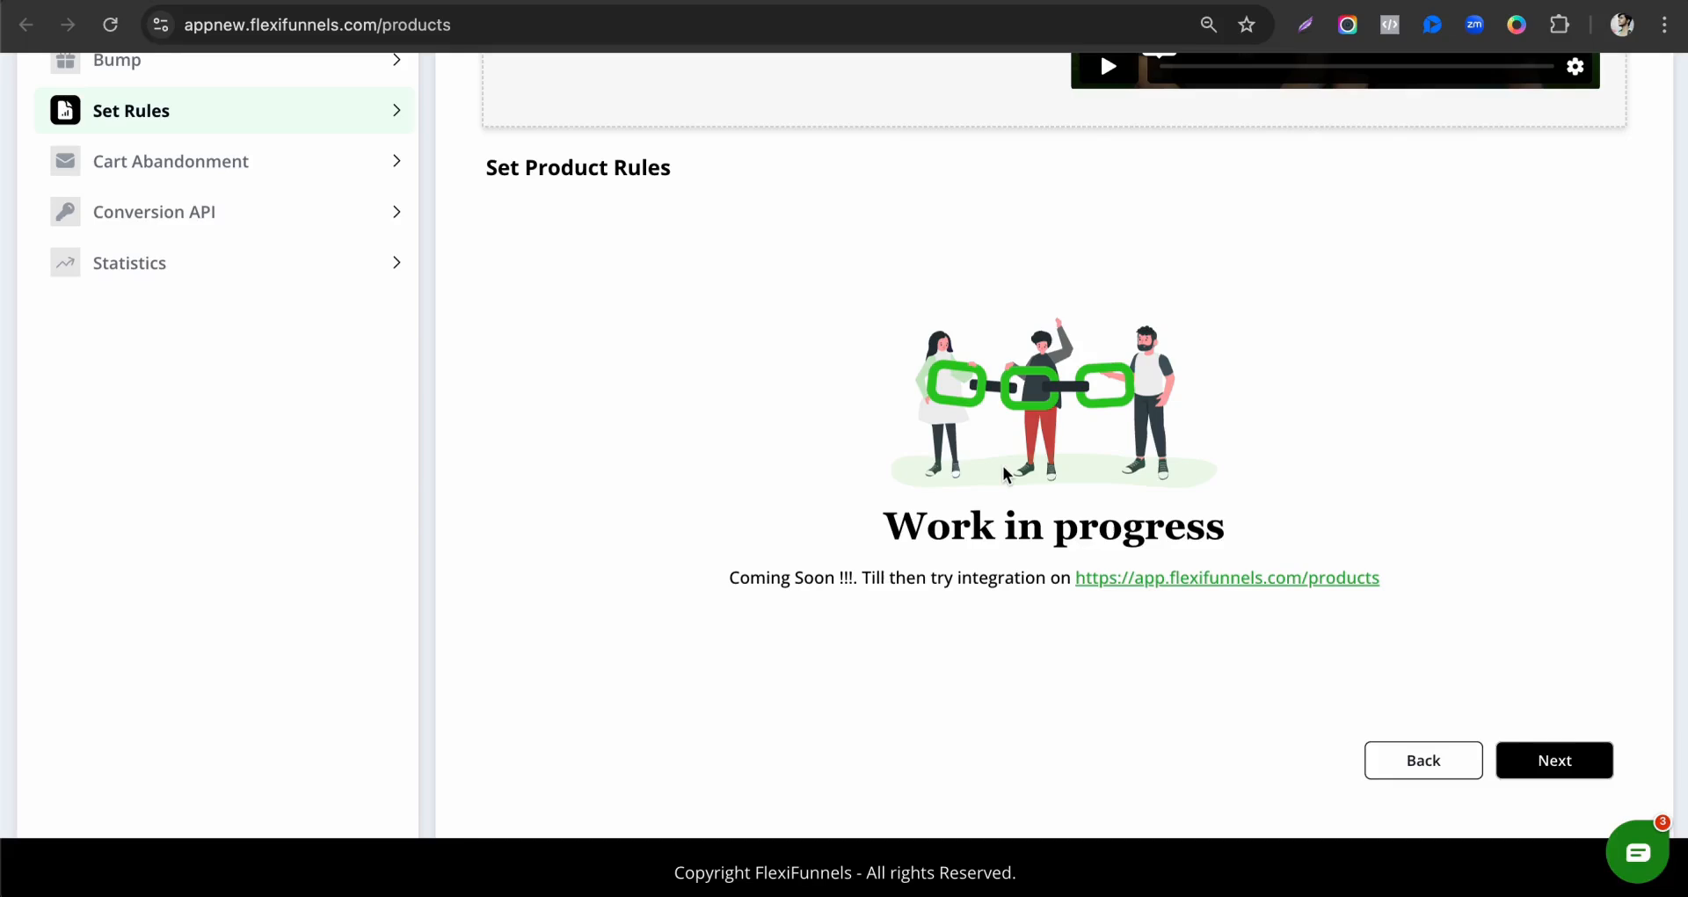
scroll(862, 698, "up", 5)
scroll(1080, 638, "down", 3)
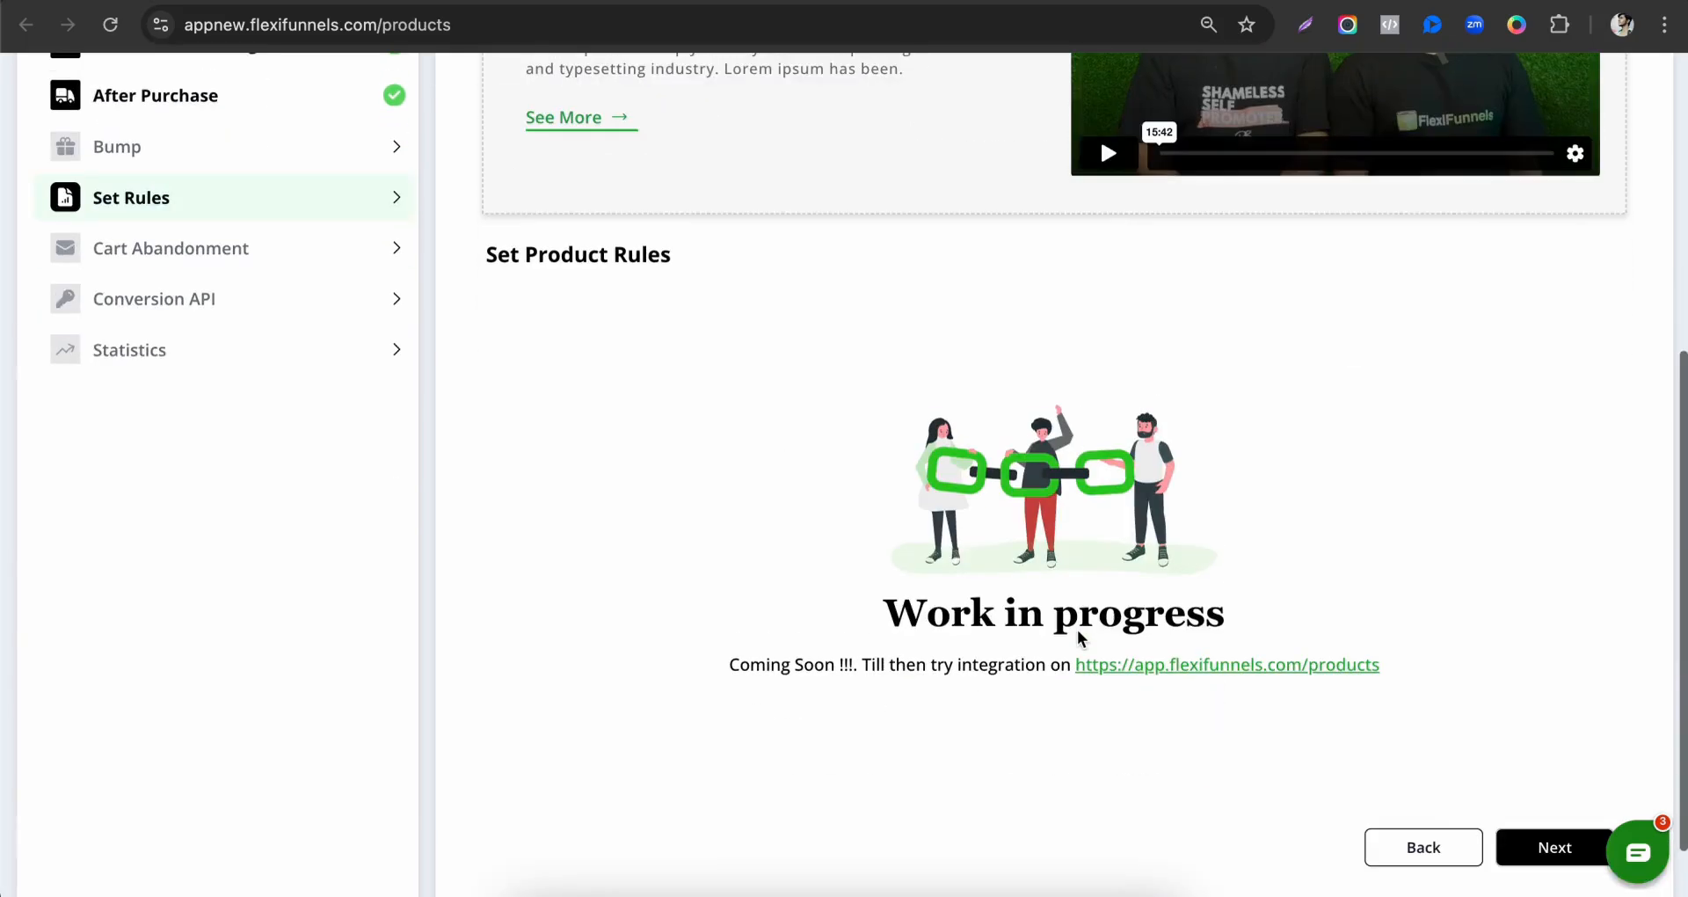
scroll(1080, 637, "down", 2)
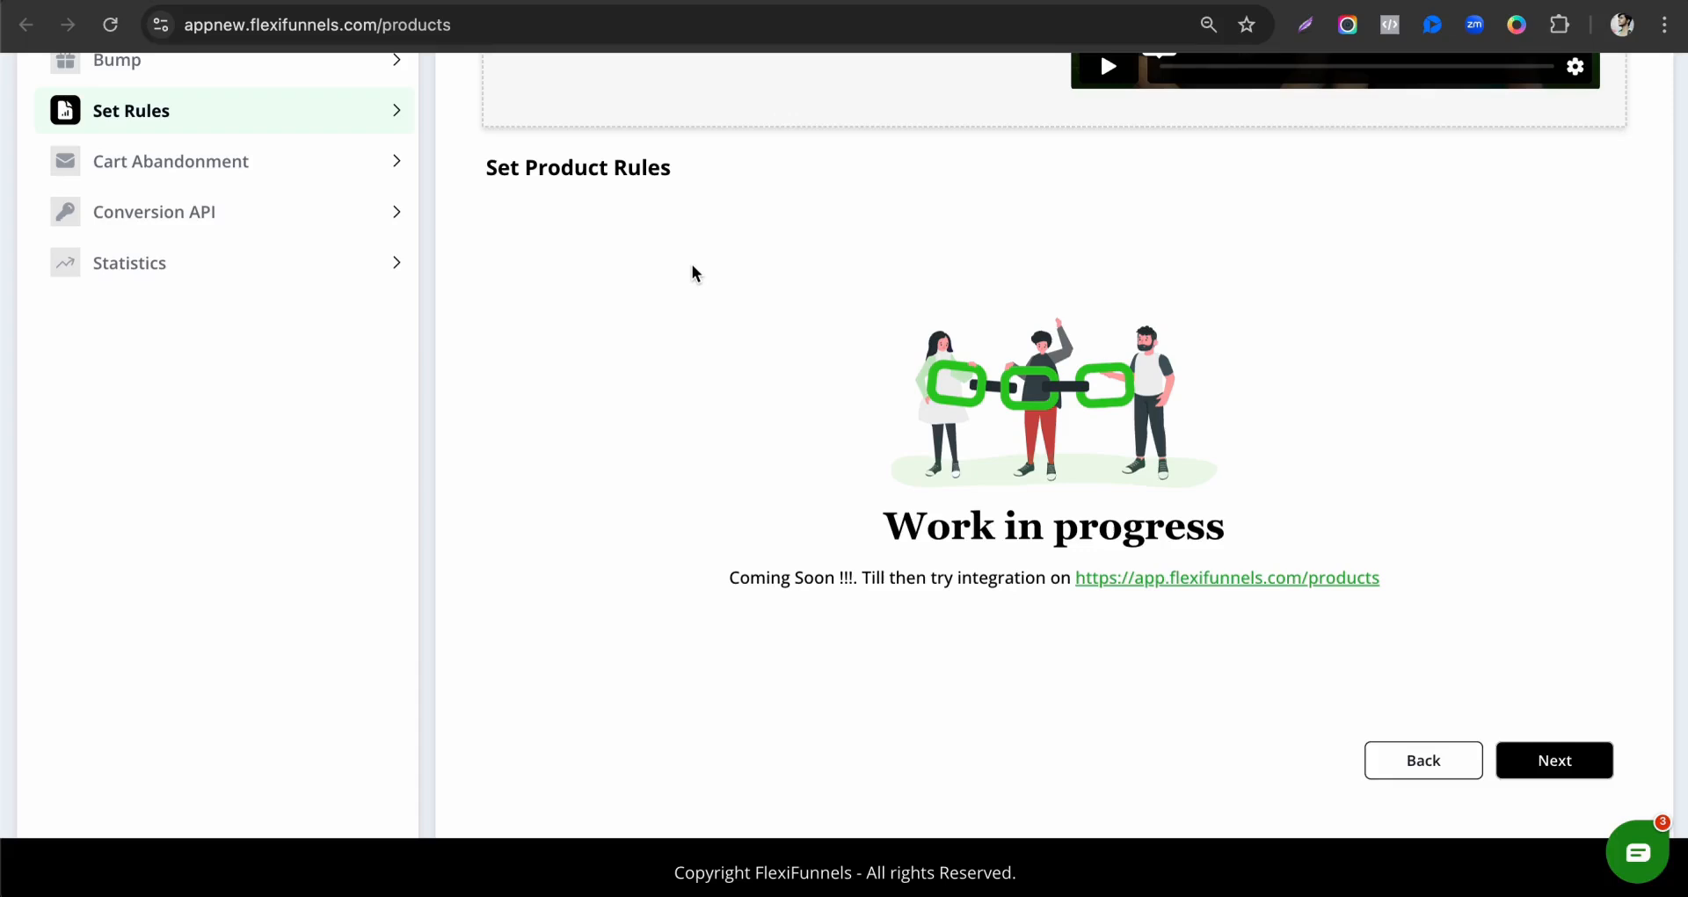
scroll(279, 159, "up", 3)
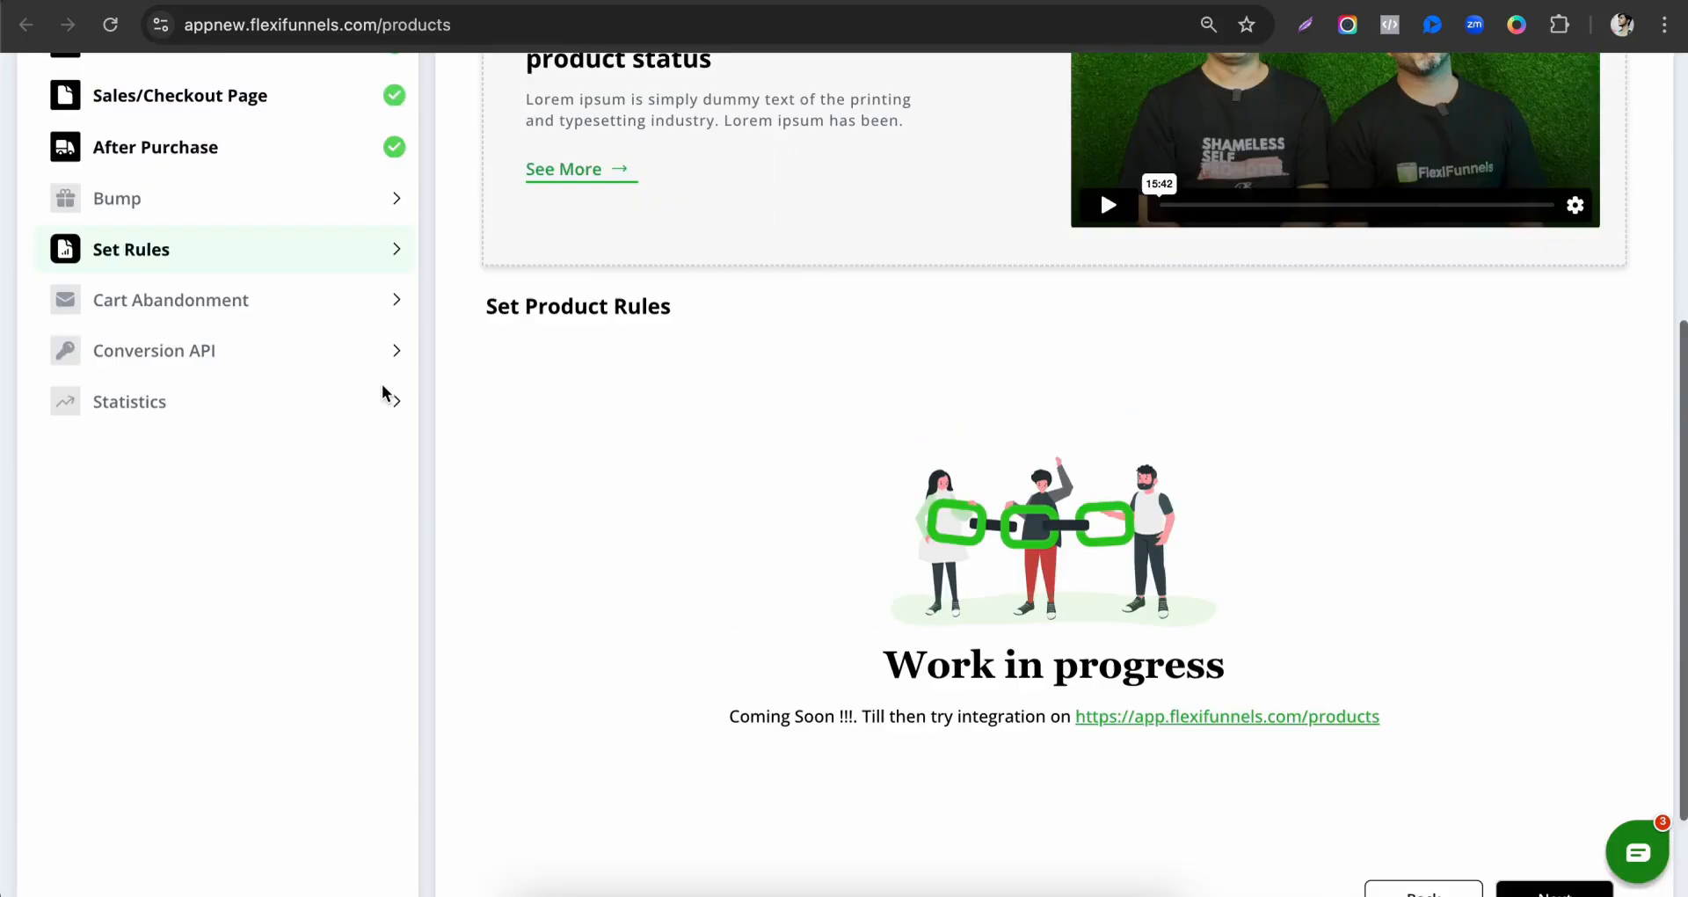
Turn on the abandonment feature for this product in the Cart Abandonment settings.
left_click(233, 354)
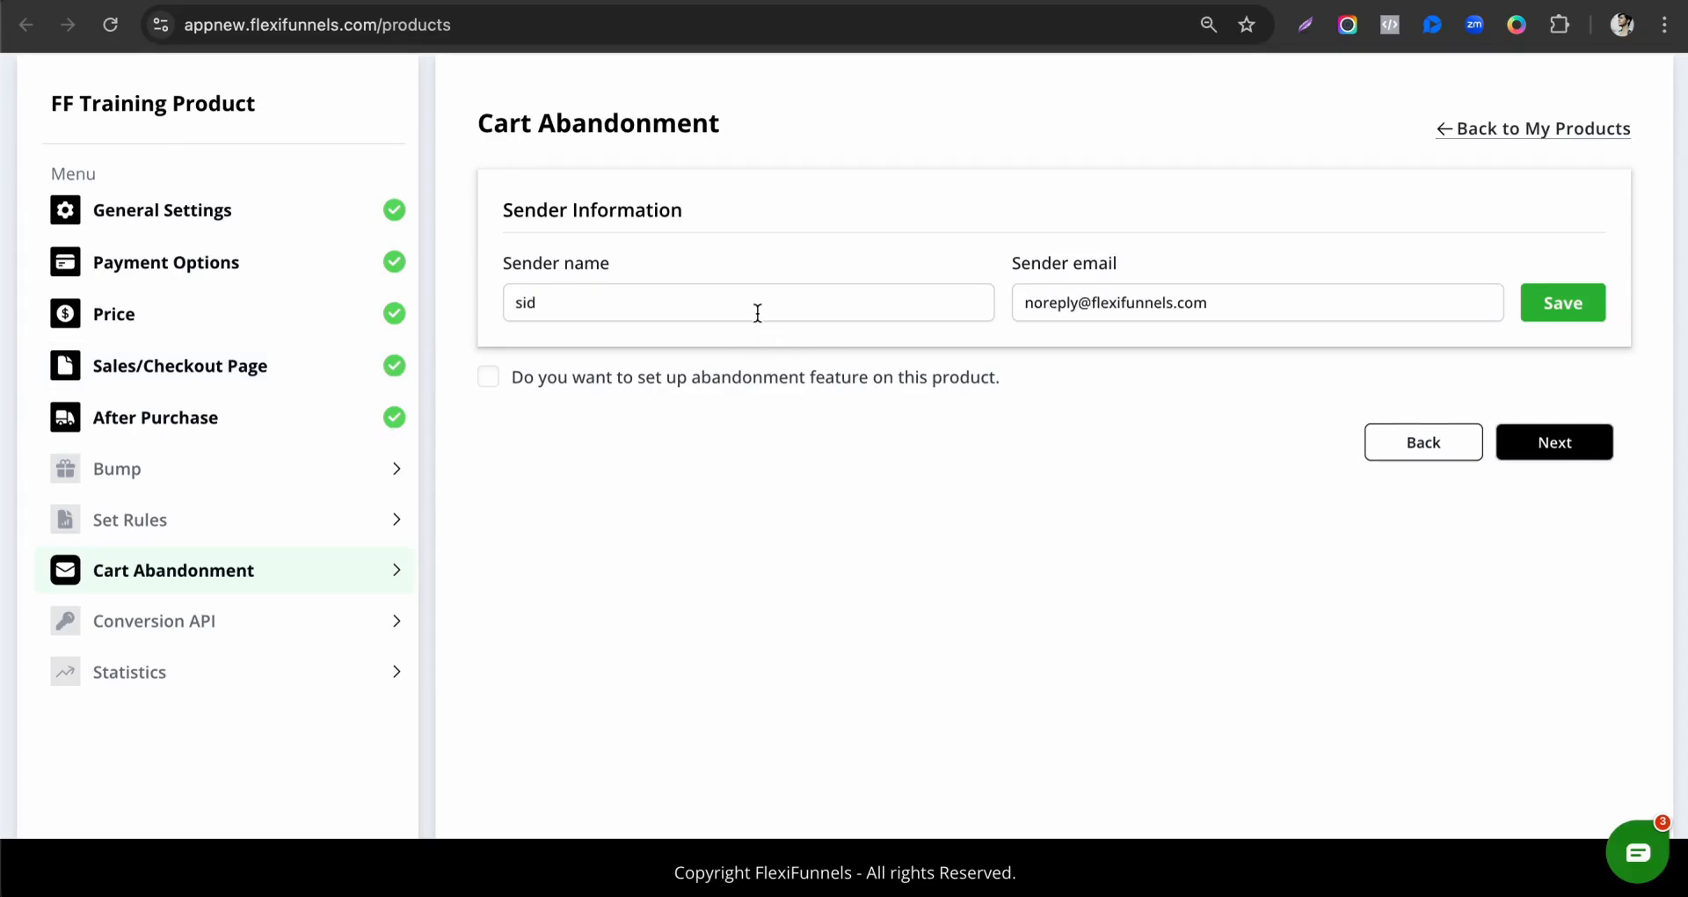
left_click(670, 381)
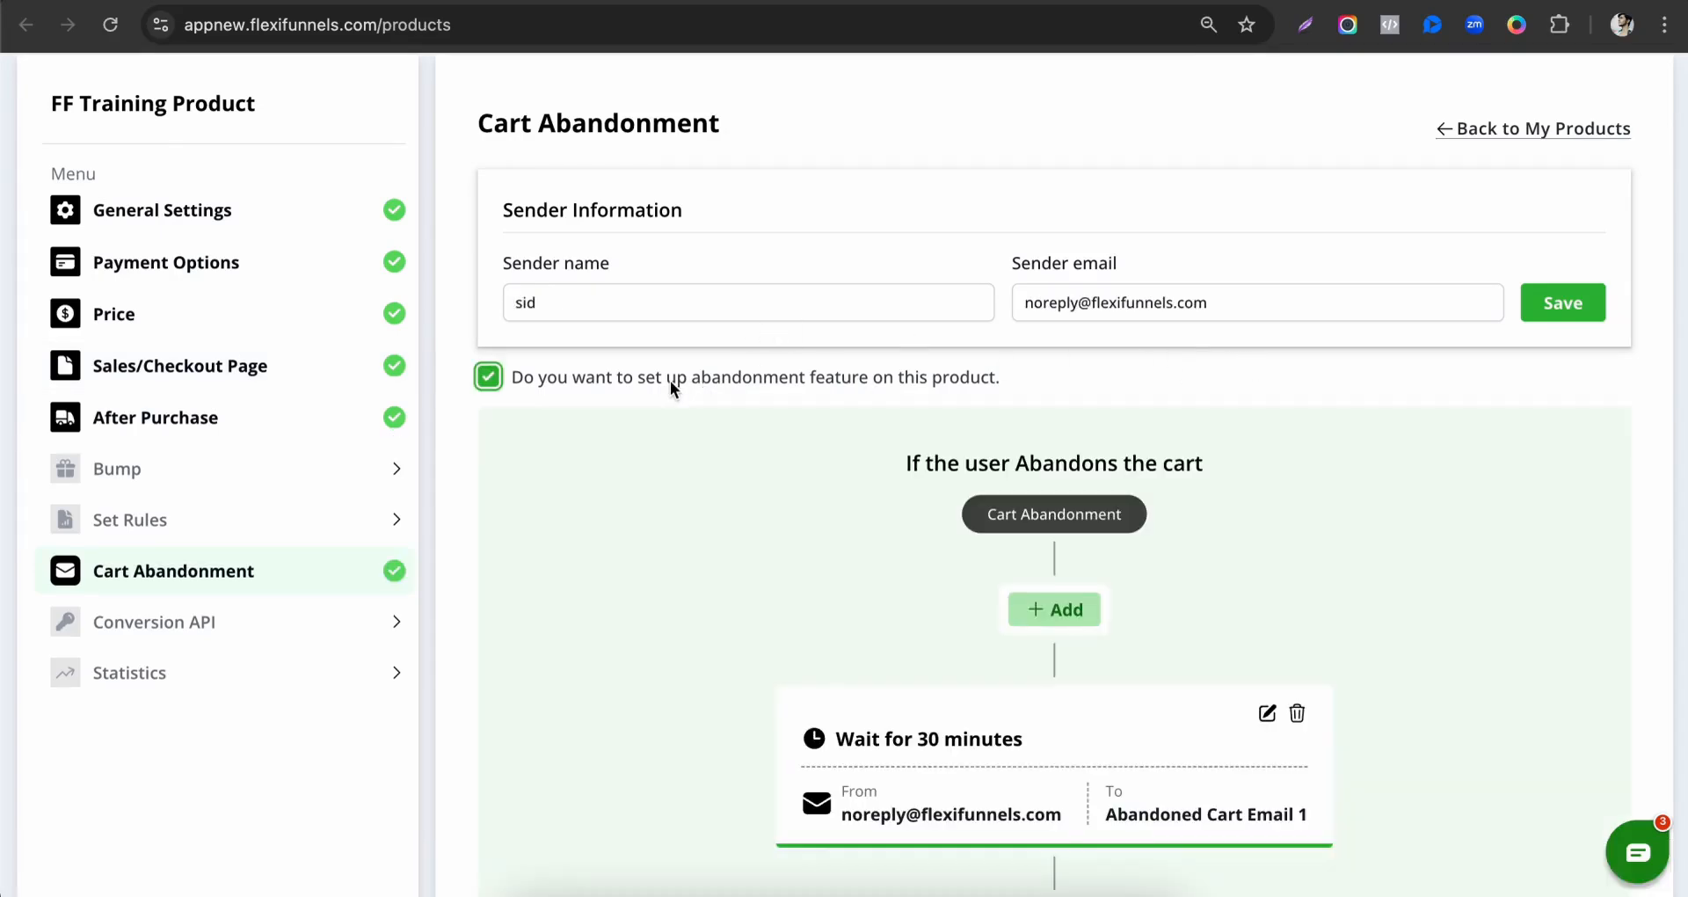
Review the cart abandonment email sequence, checking each email's wait time and sender, along with the sender information.
scroll(973, 612, "down", 3)
scroll(995, 495, "down", 5)
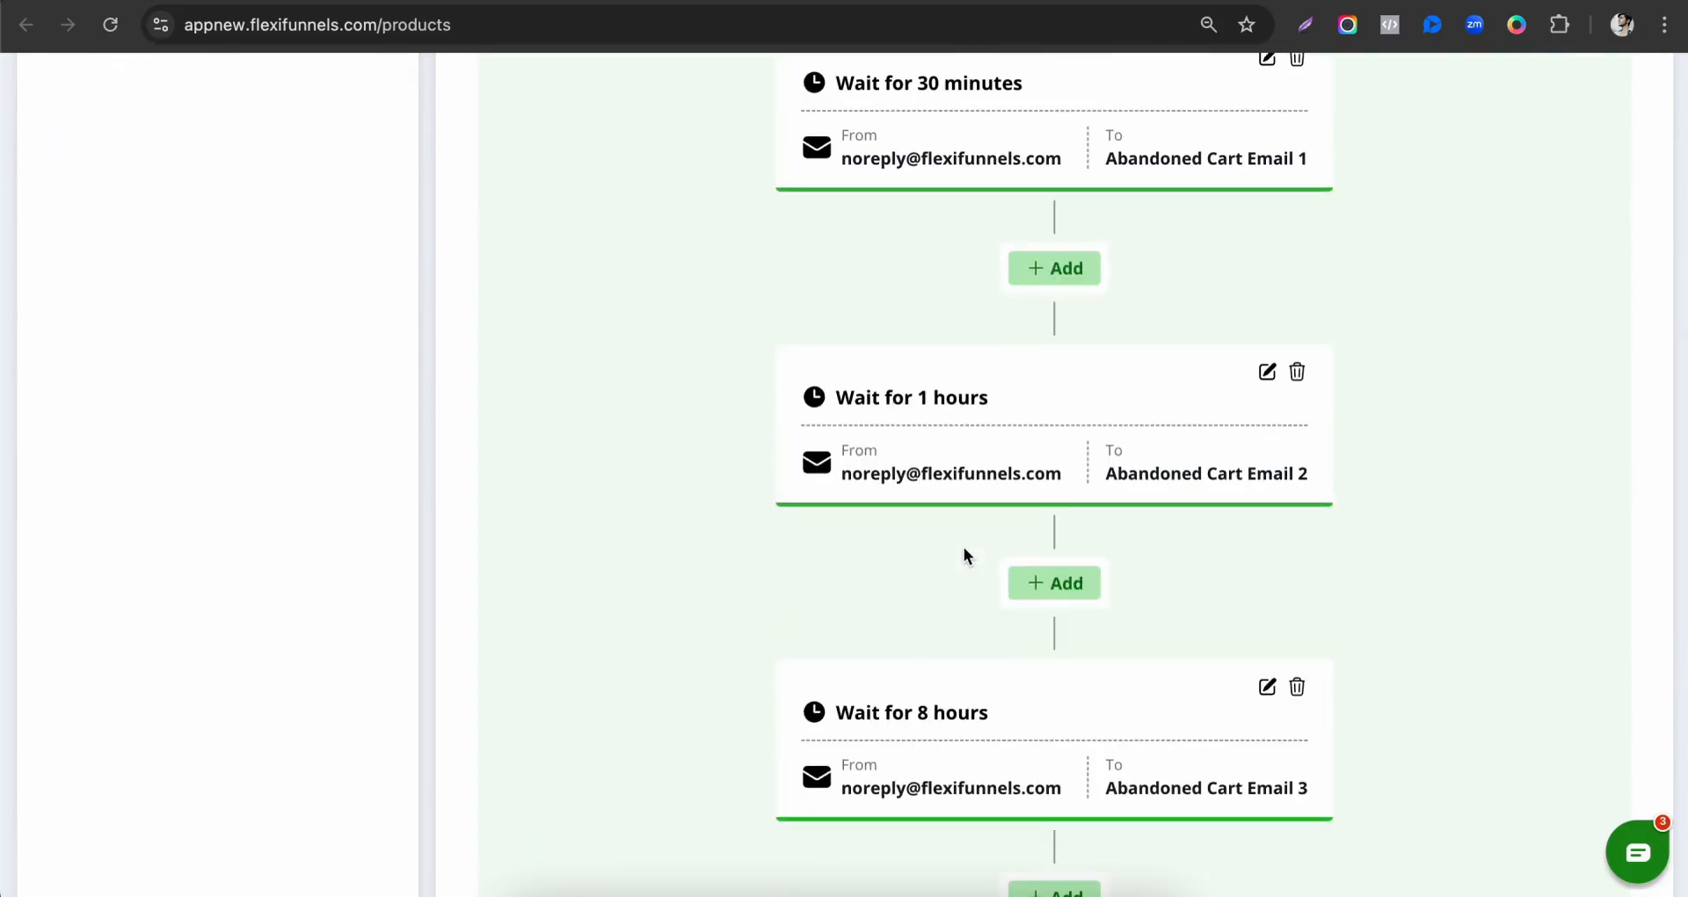
scroll(964, 547, "down", 2)
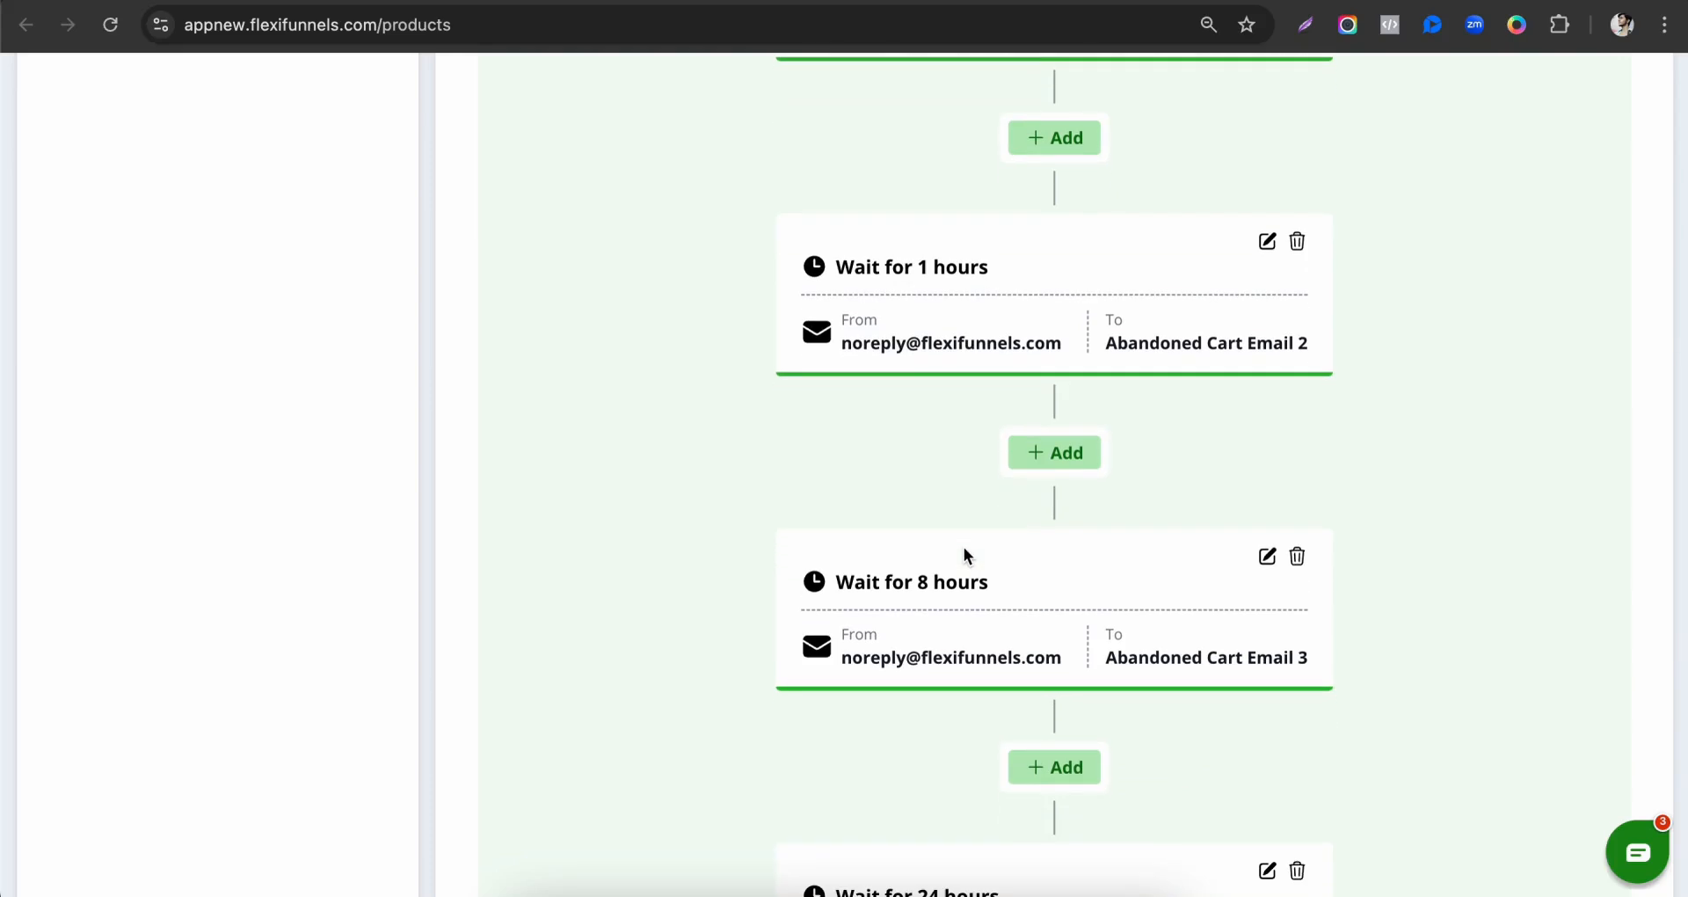
scroll(964, 549, "down", 2)
scroll(963, 549, "up", 11)
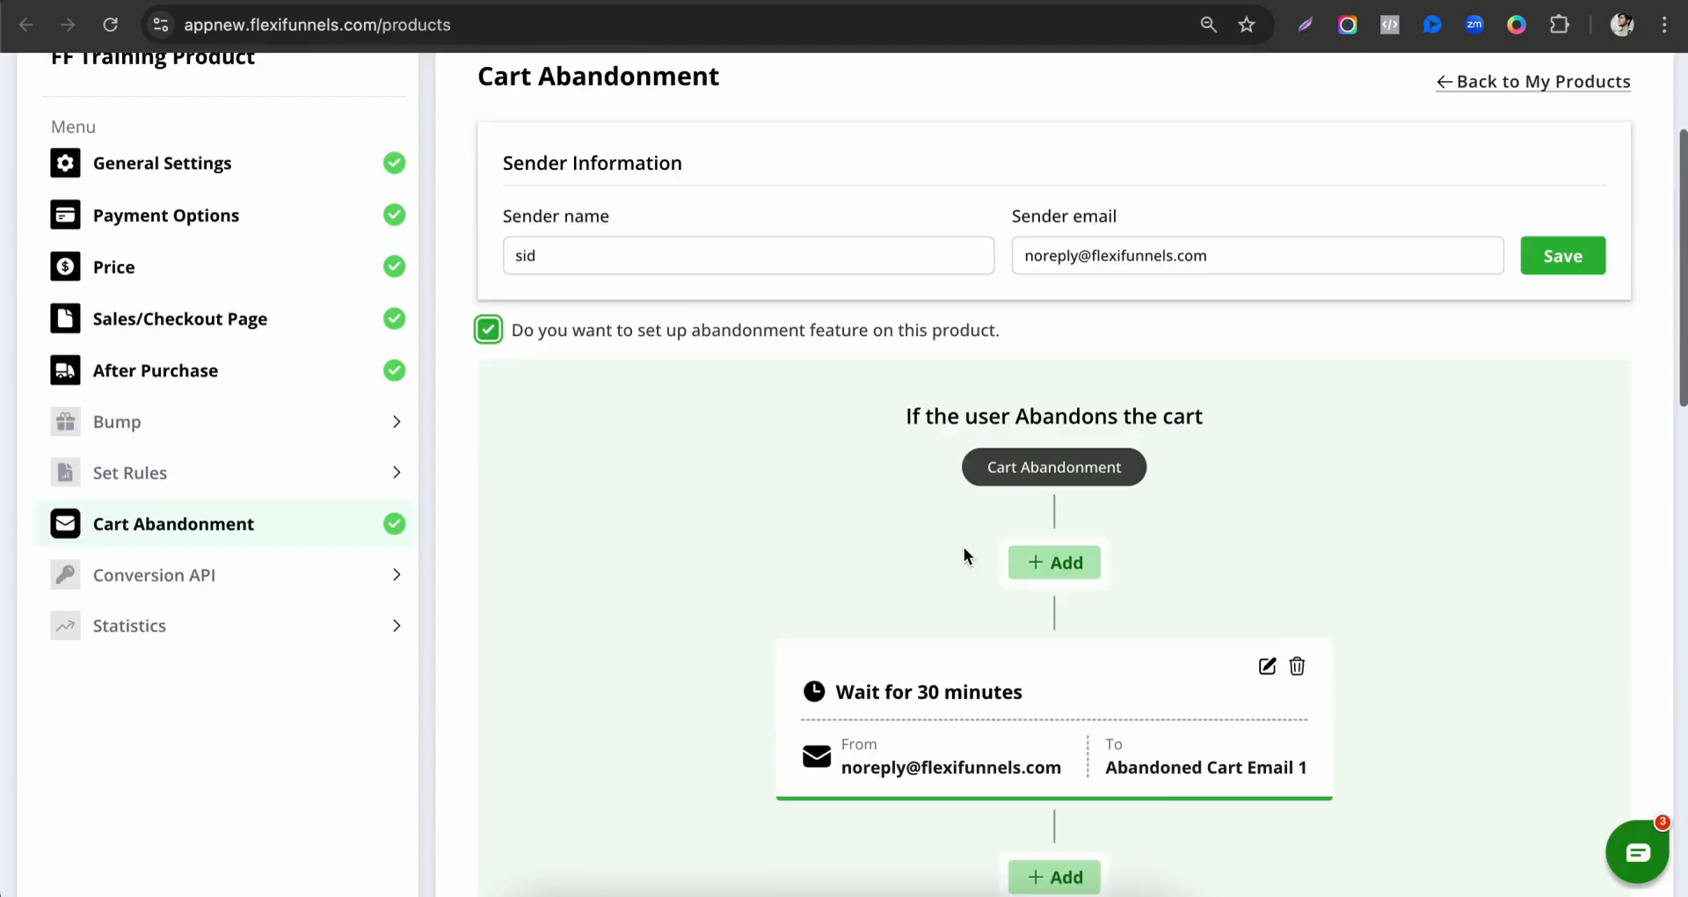
scroll(976, 475, "down", 4)
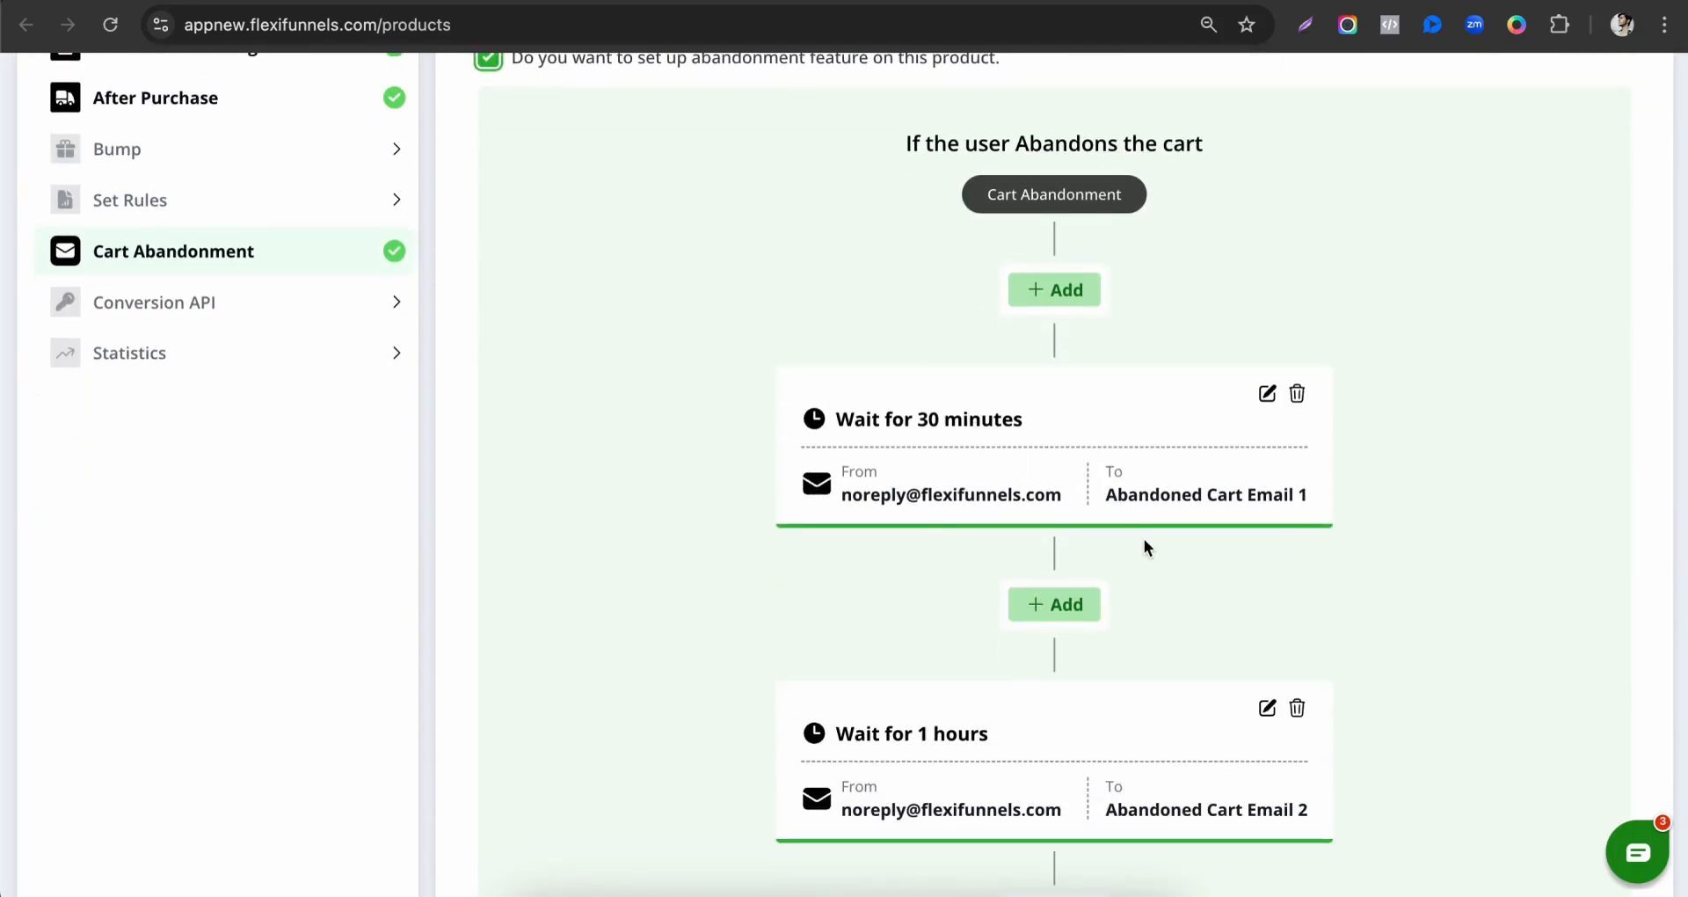
scroll(1144, 541, "up", 3)
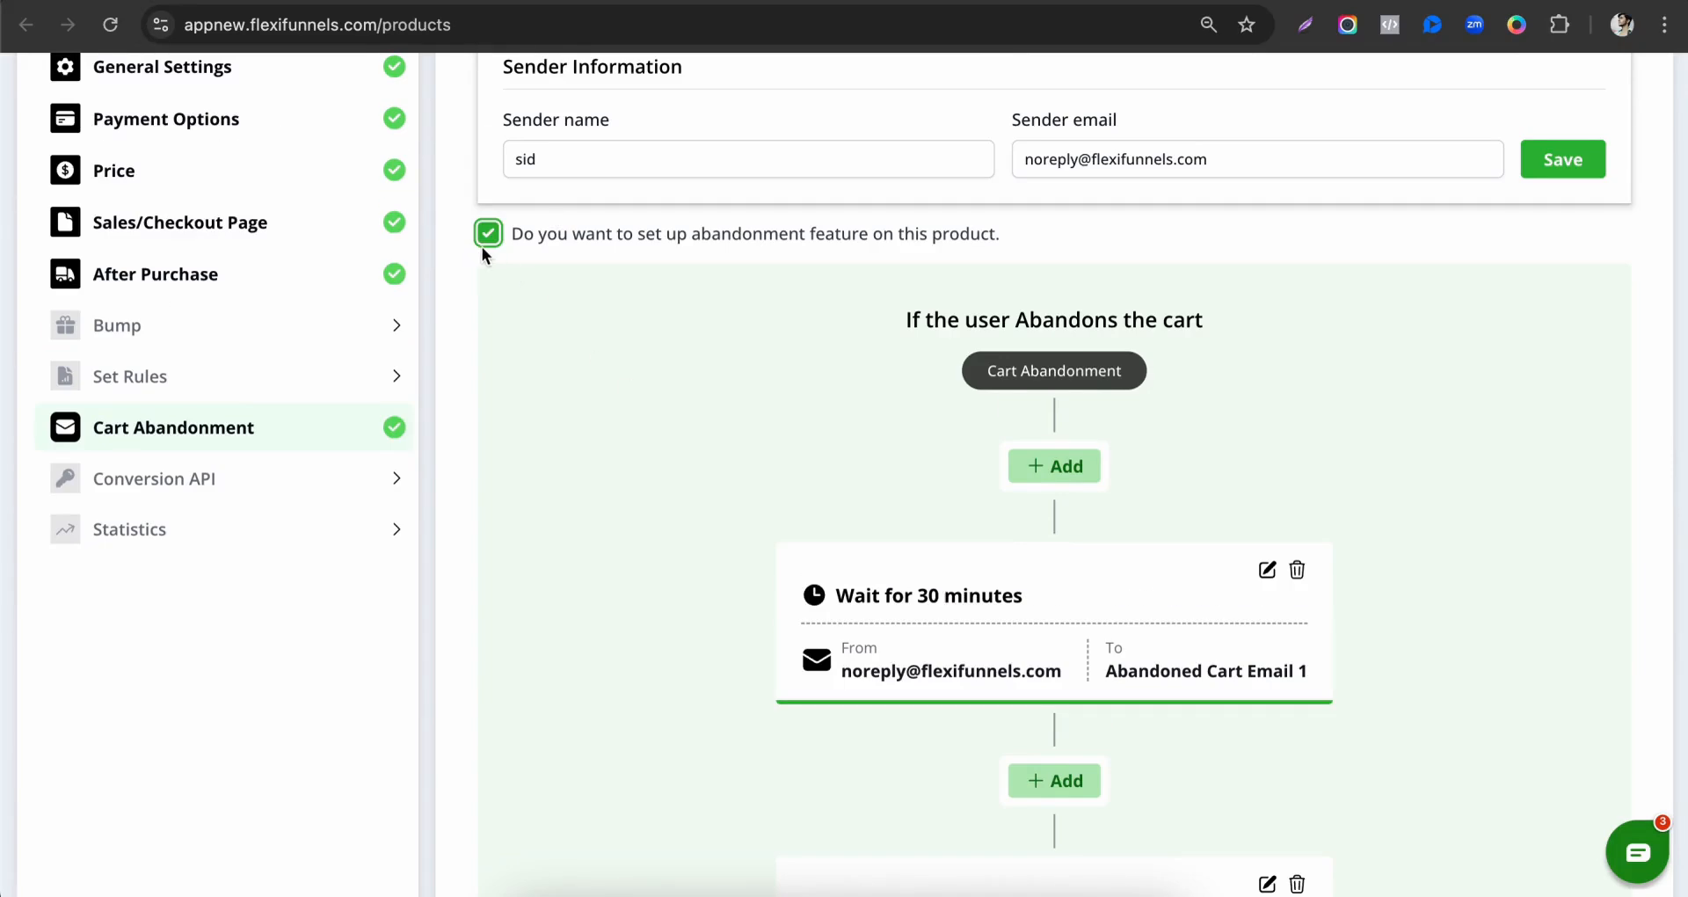
scroll(941, 510, "down", 12)
scroll(946, 513, "down", 5)
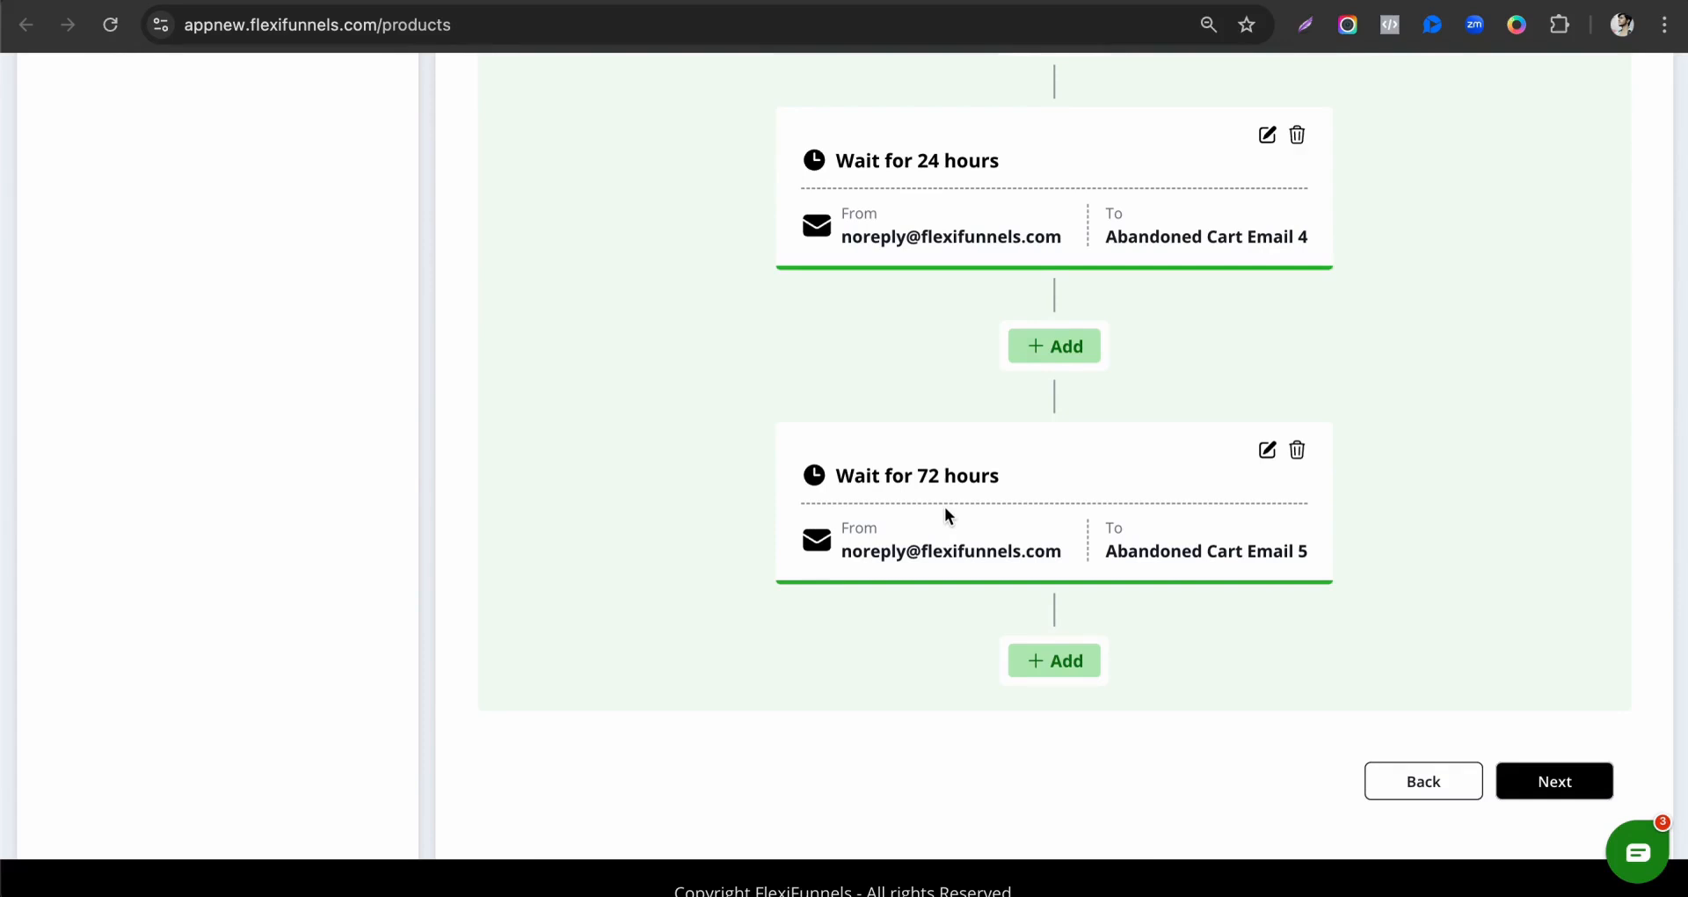
scroll(944, 513, "down", 1)
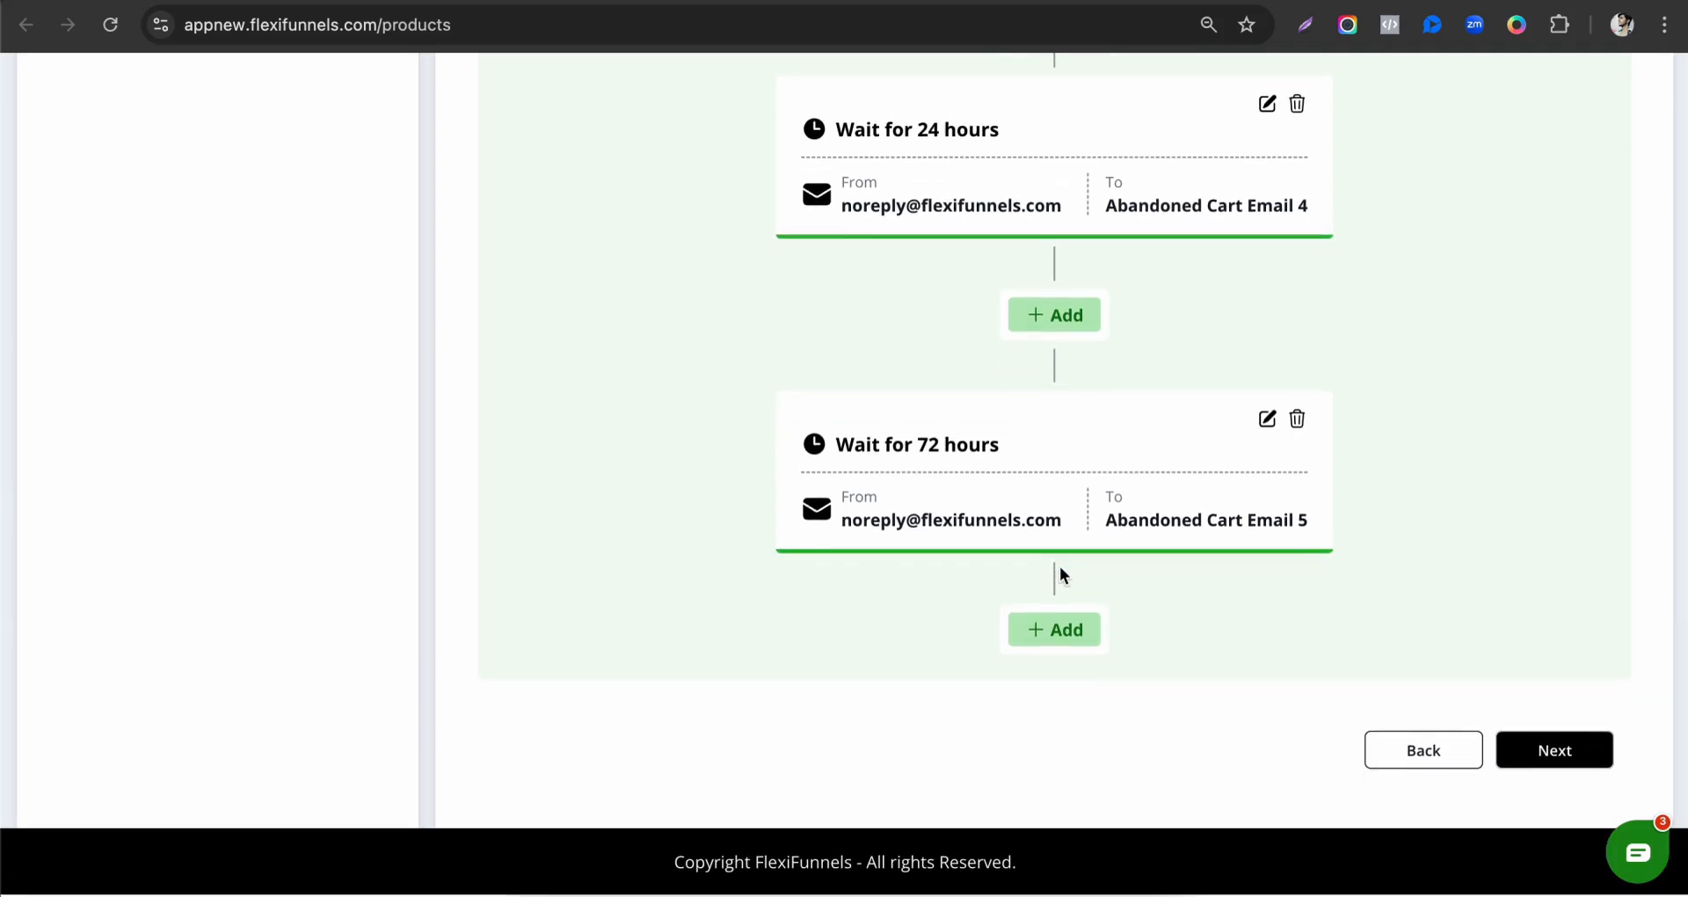
scroll(1058, 566, "up", 10)
scroll(767, 399, "up", 9)
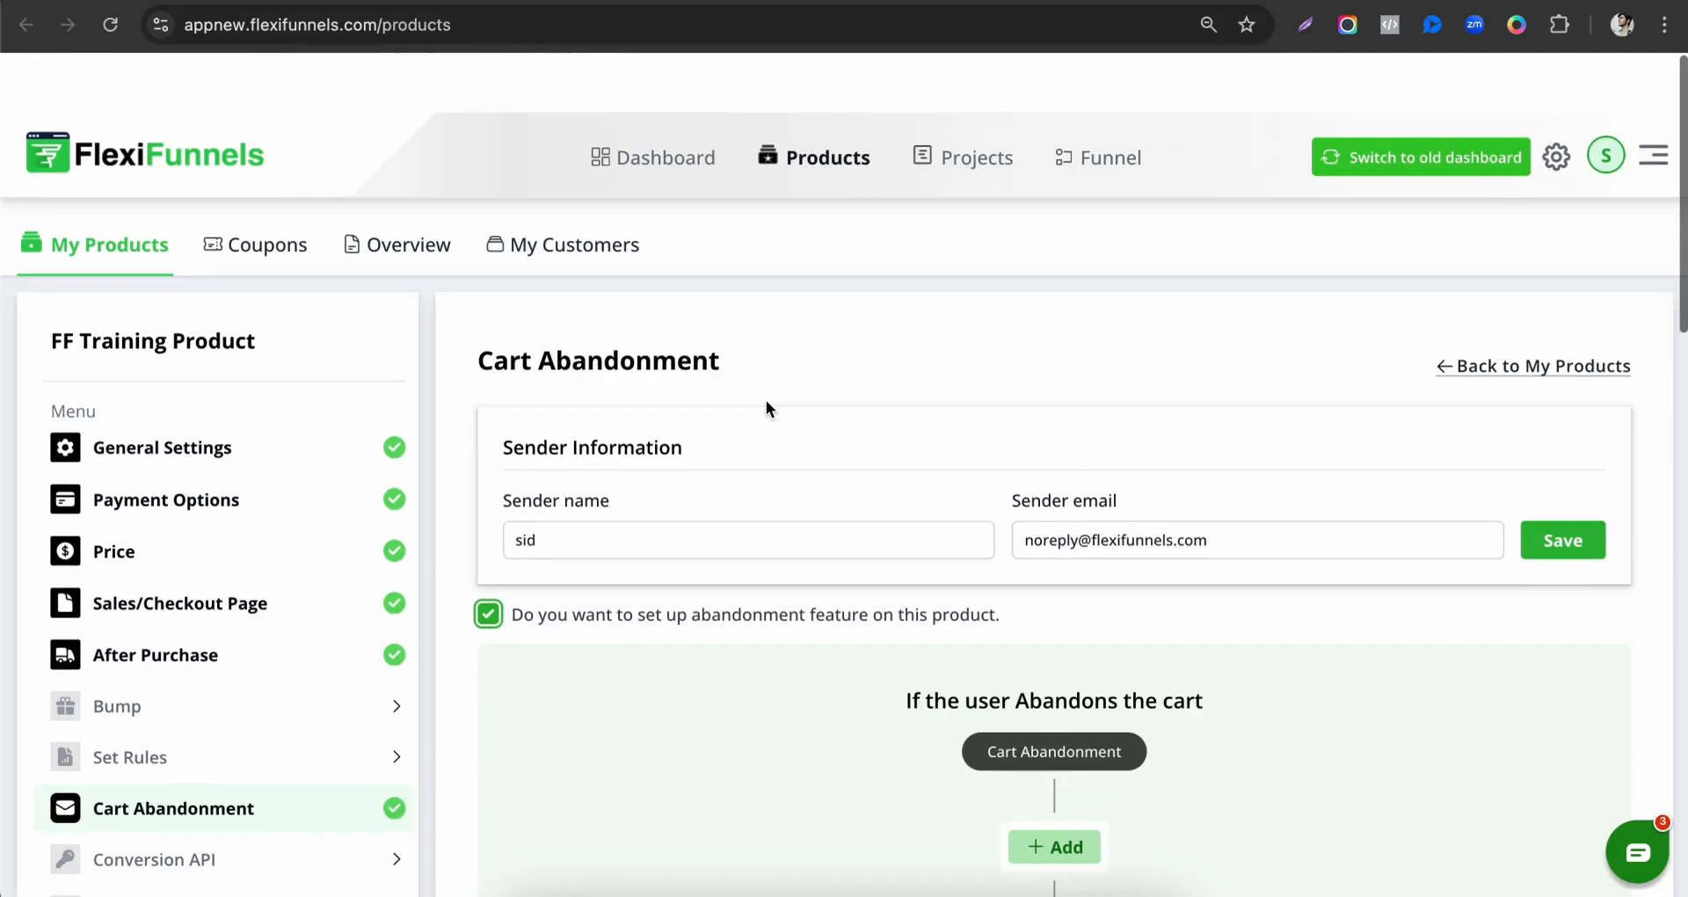
scroll(767, 399, "down", 3)
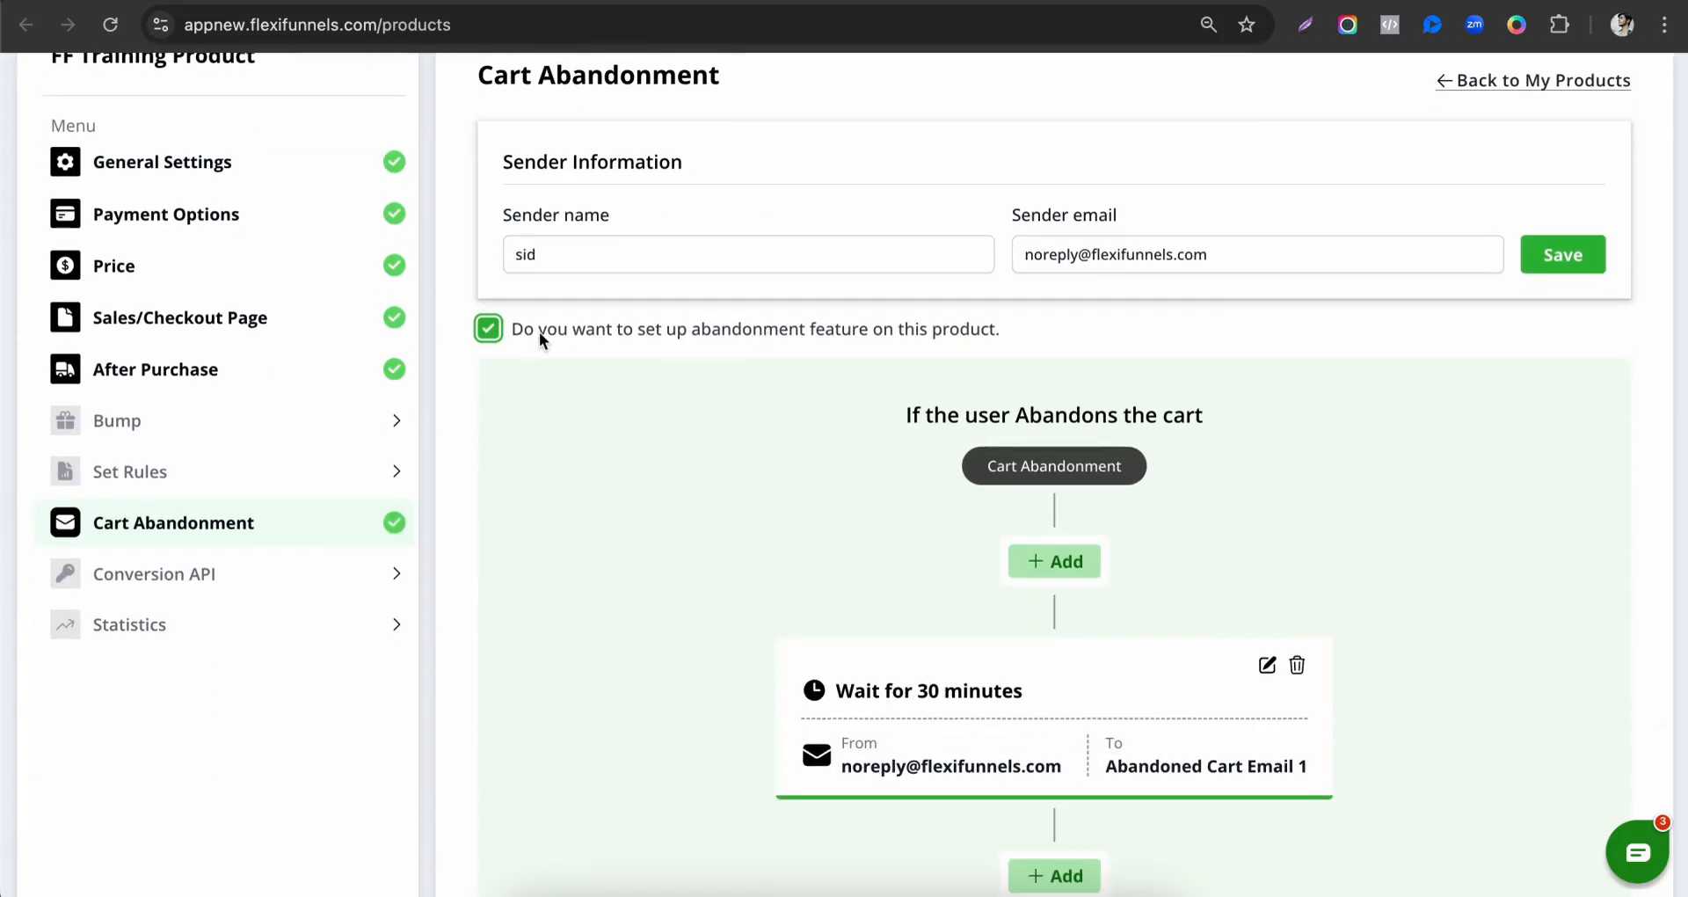
Look at the product's Conversion API settings and its Statistics section.
left_click(257, 573)
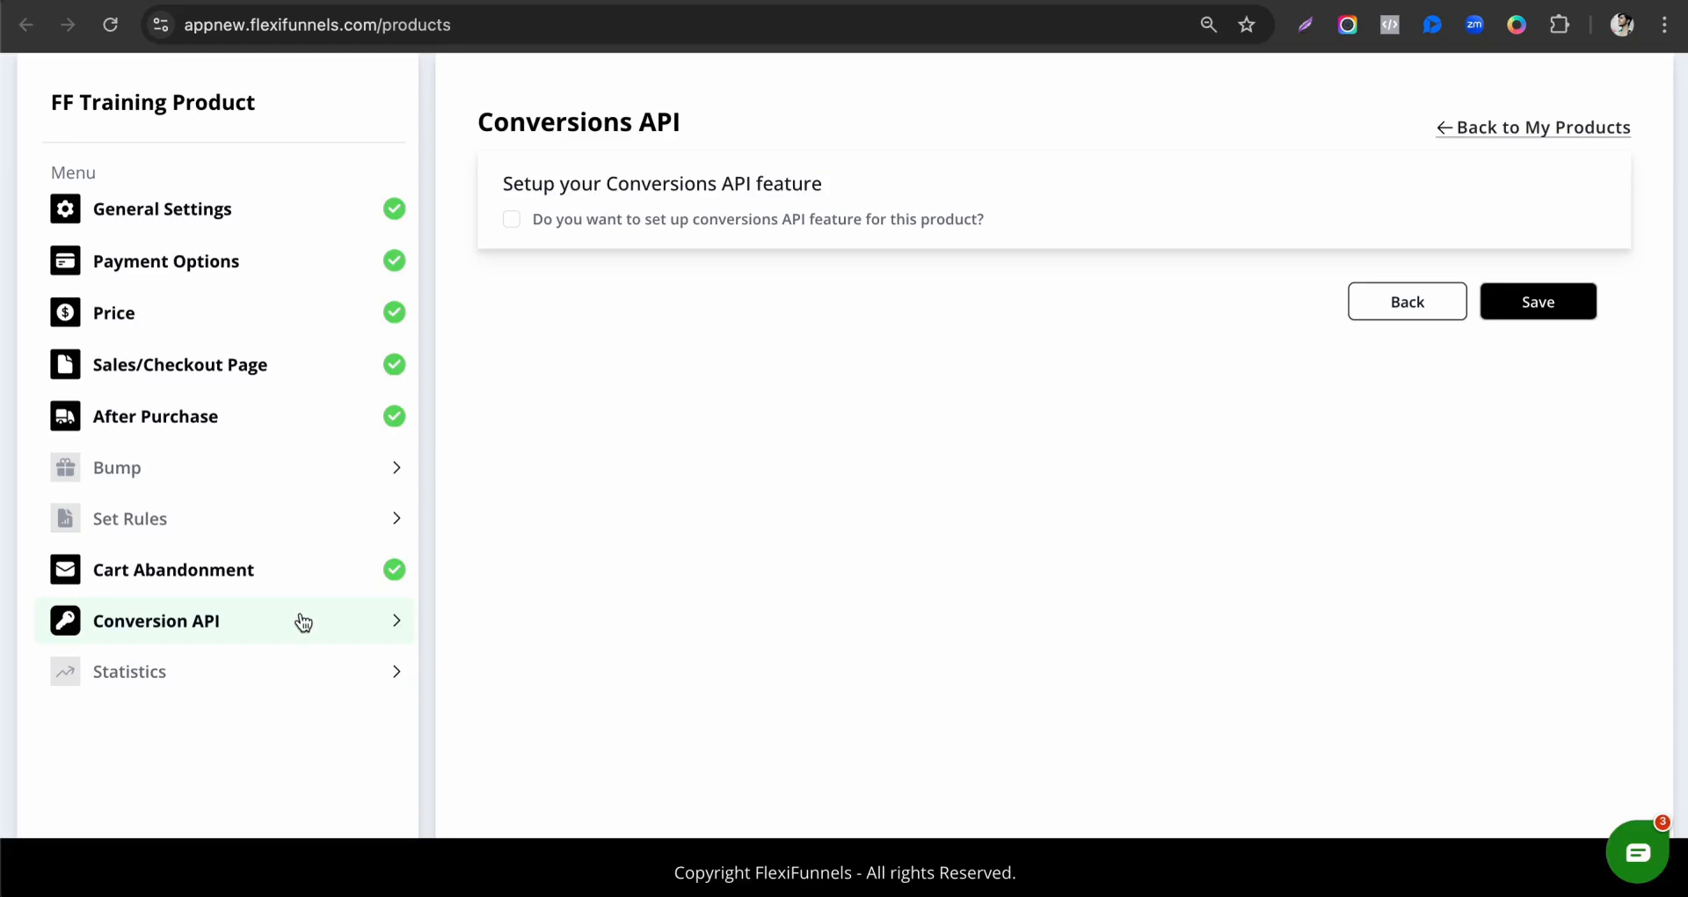
left_click(287, 675)
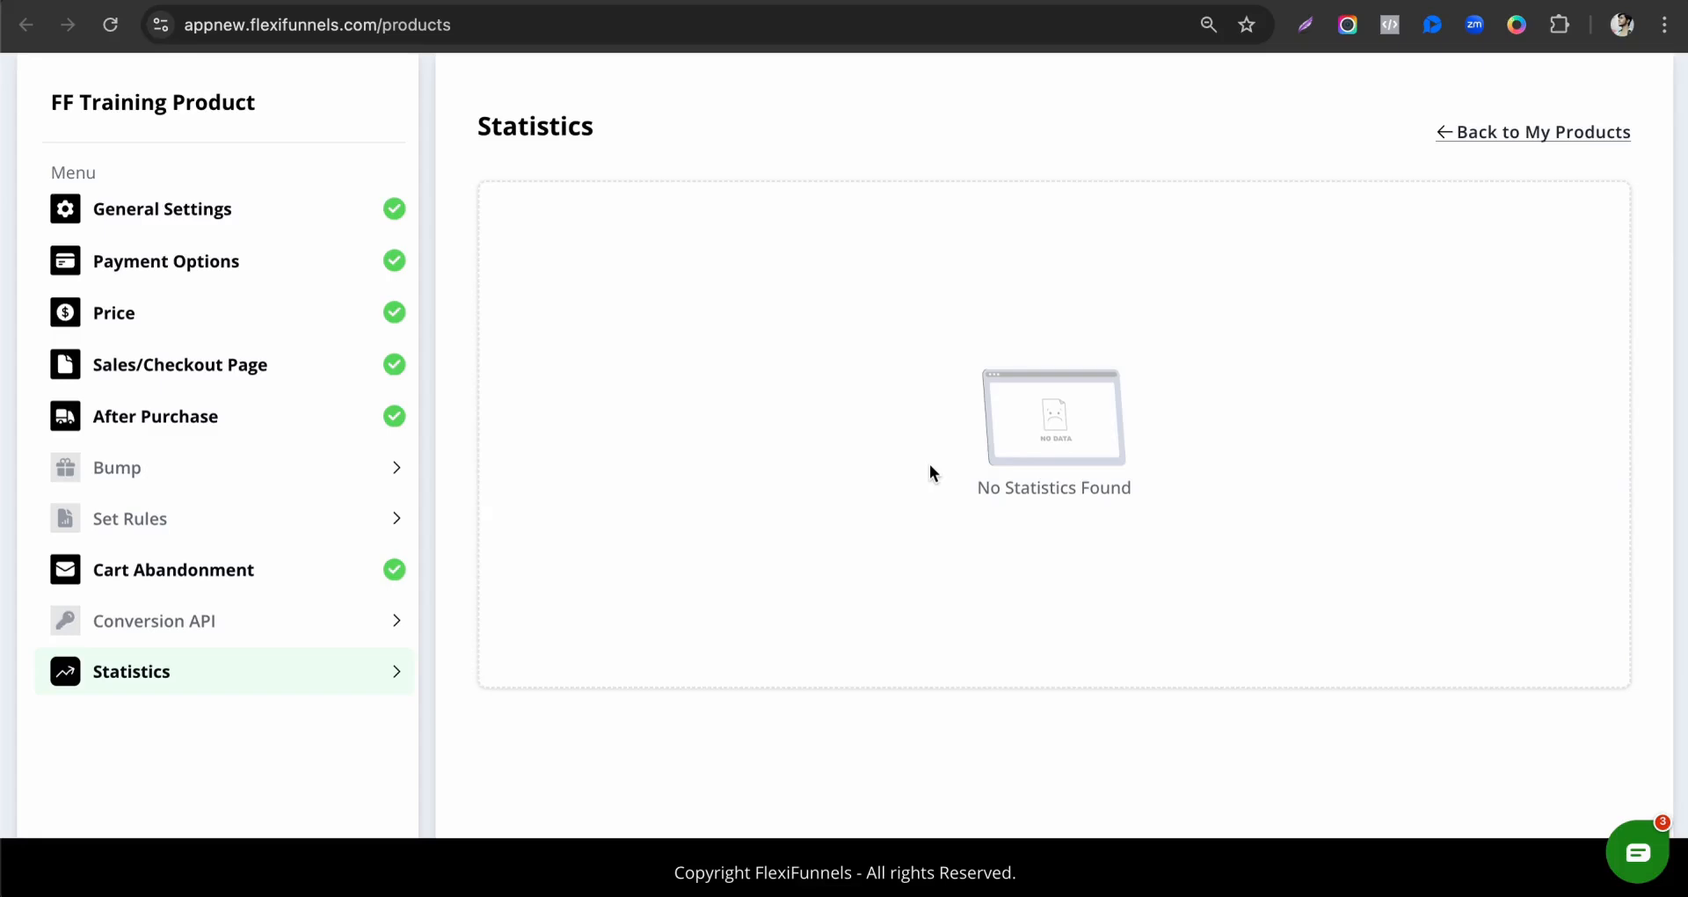
scroll(930, 463, "up", 2)
scroll(288, 434, "down", 2)
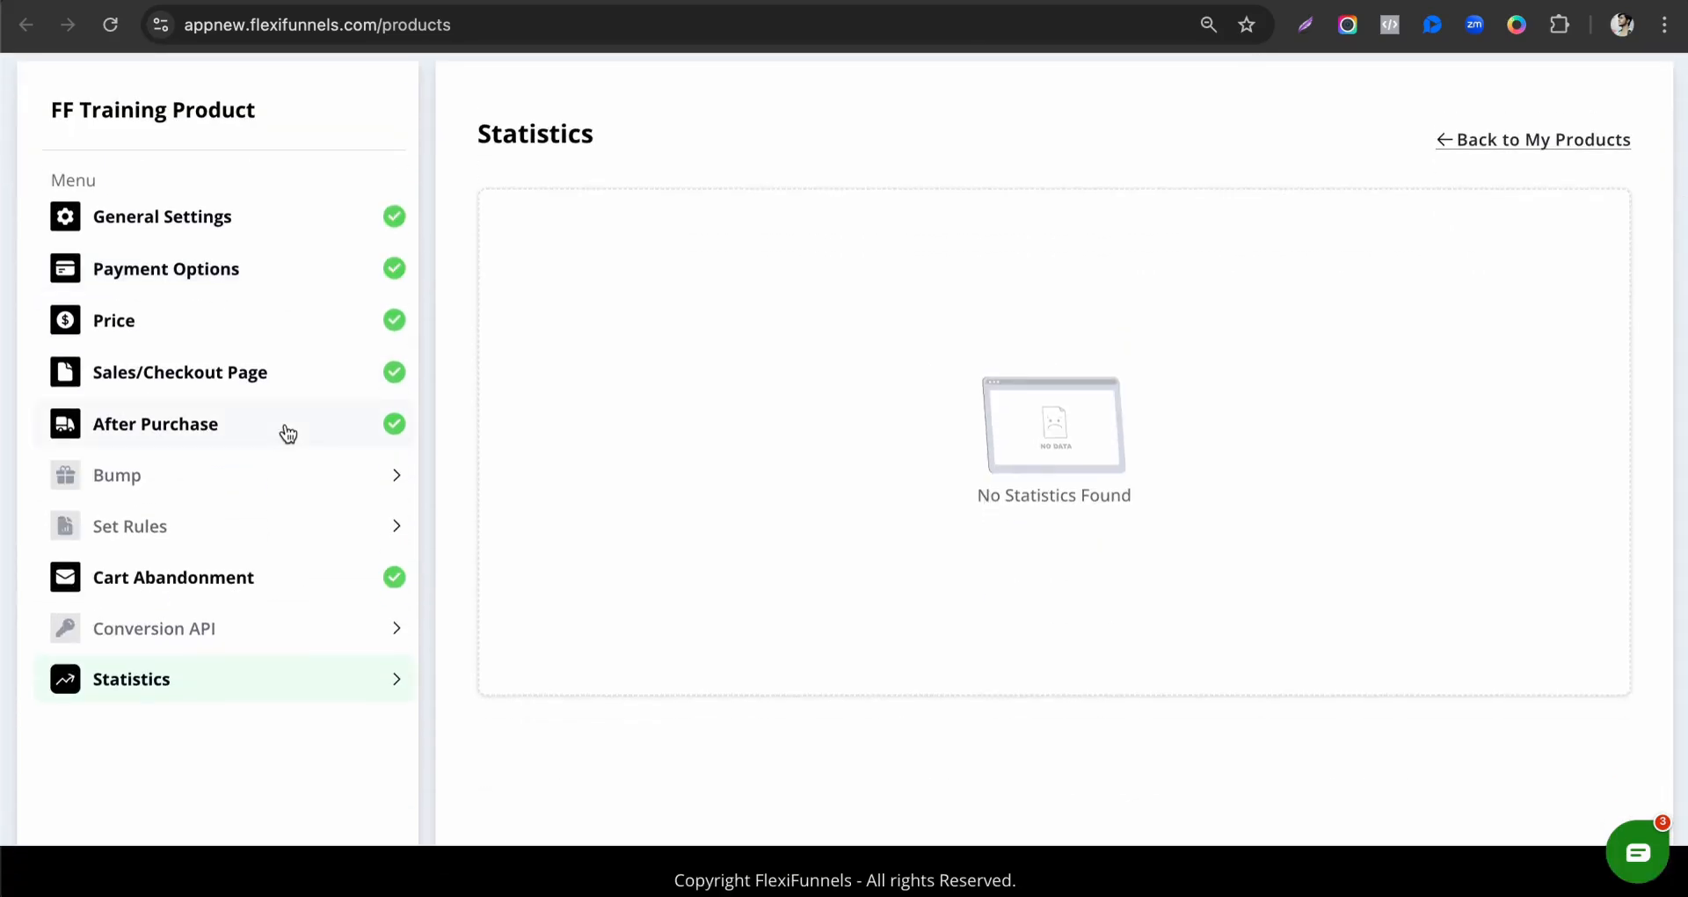
Save the sender information in the product's Cart Abandonment settings.
scroll(288, 433, "up", 2)
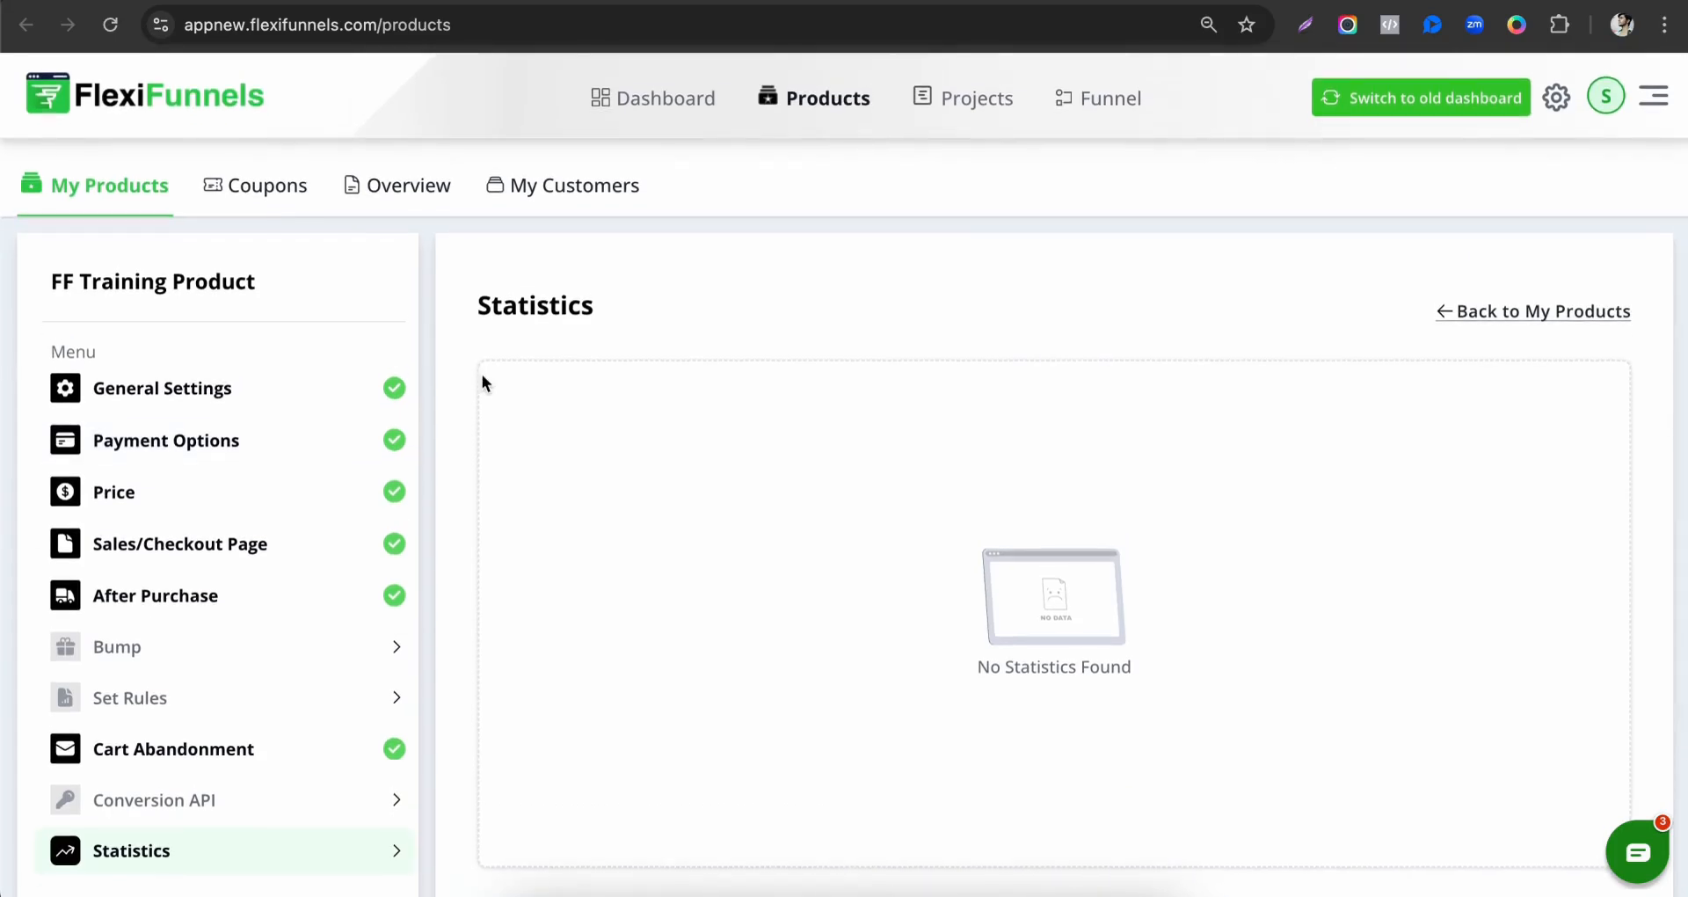
scroll(298, 713, "down", 1)
left_click(302, 661)
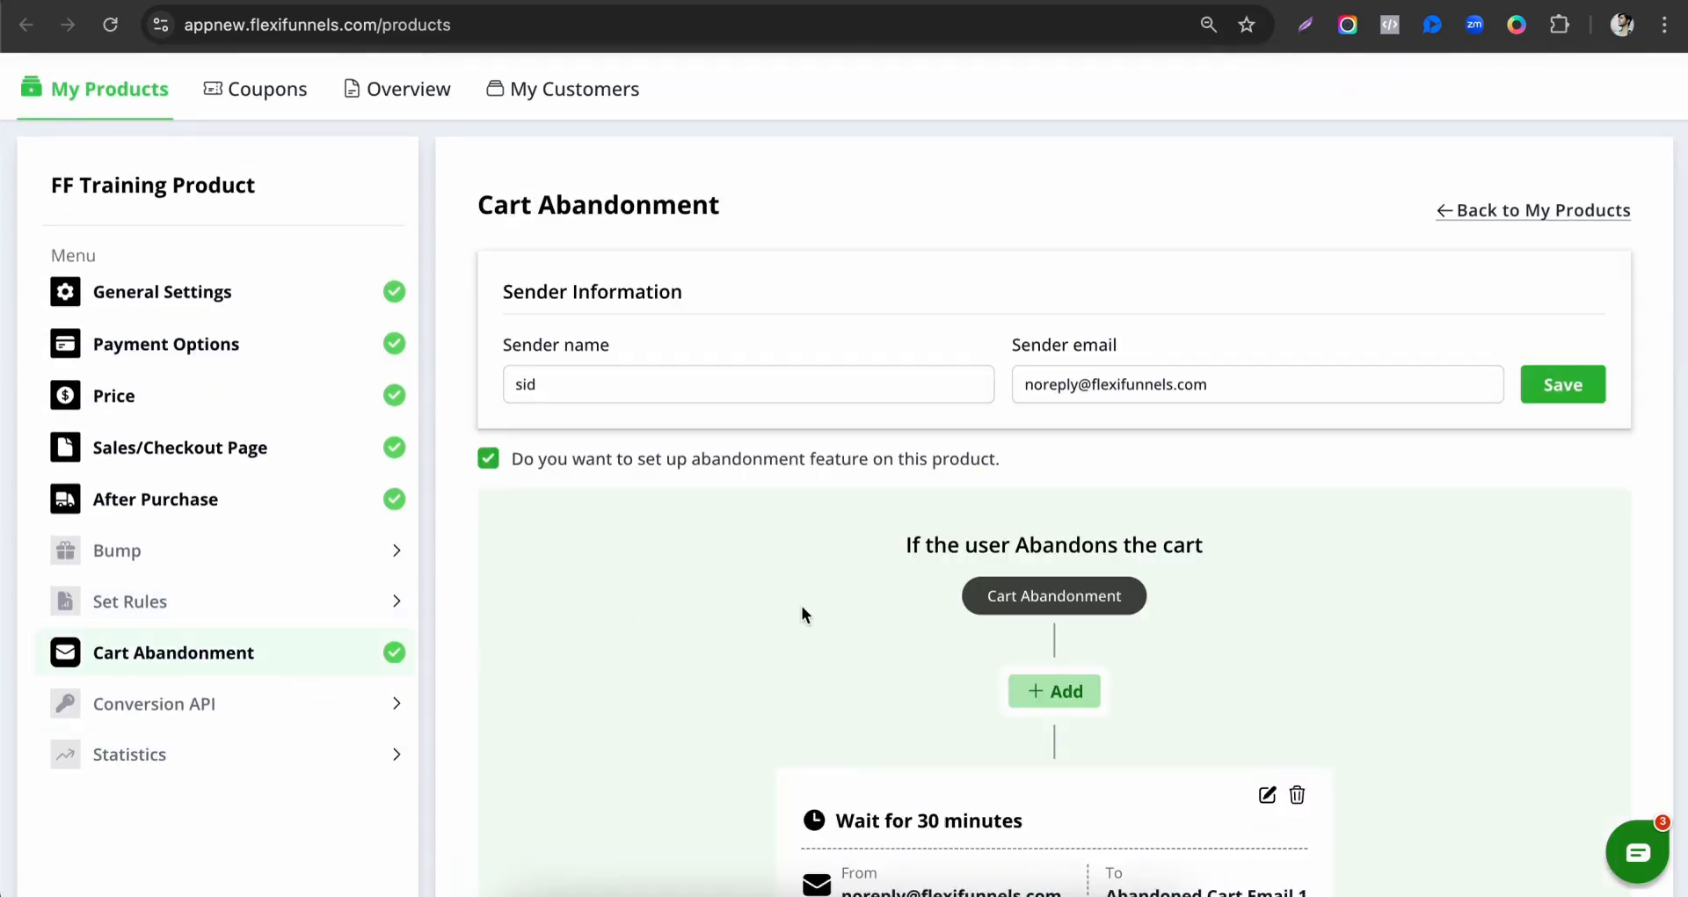
scroll(800, 605, "down", 2)
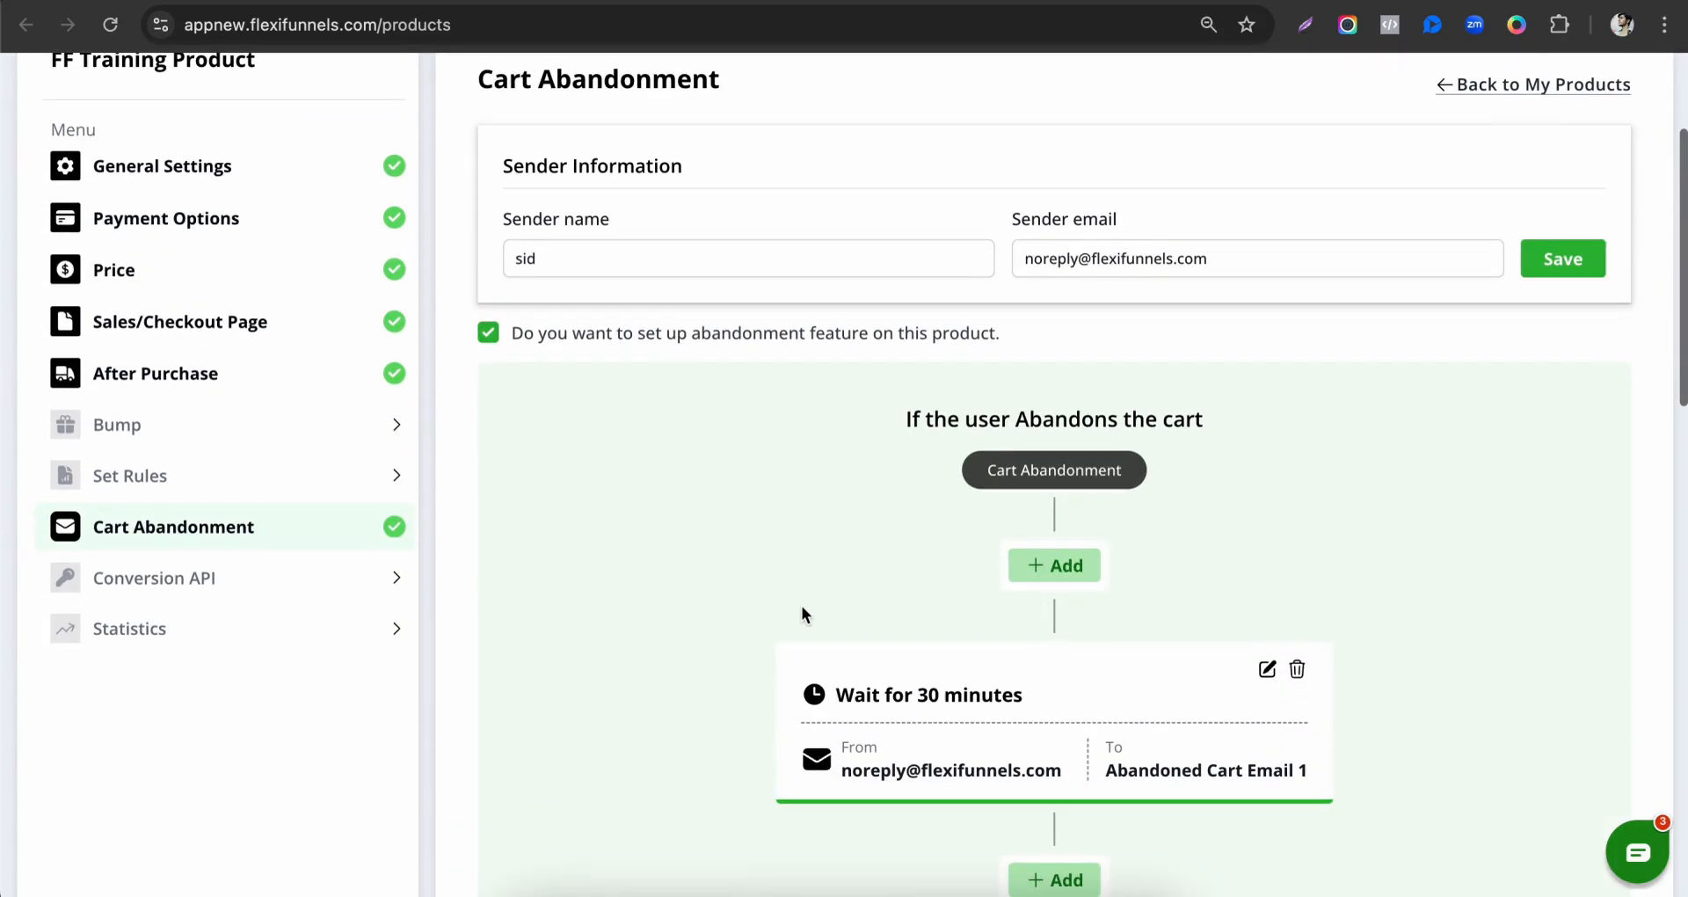
left_click(1583, 268)
Continue from Cart Abandonment to the Conversion API settings, save the product without enabling that feature, and return to the product list.
scroll(1189, 523, "down", 15)
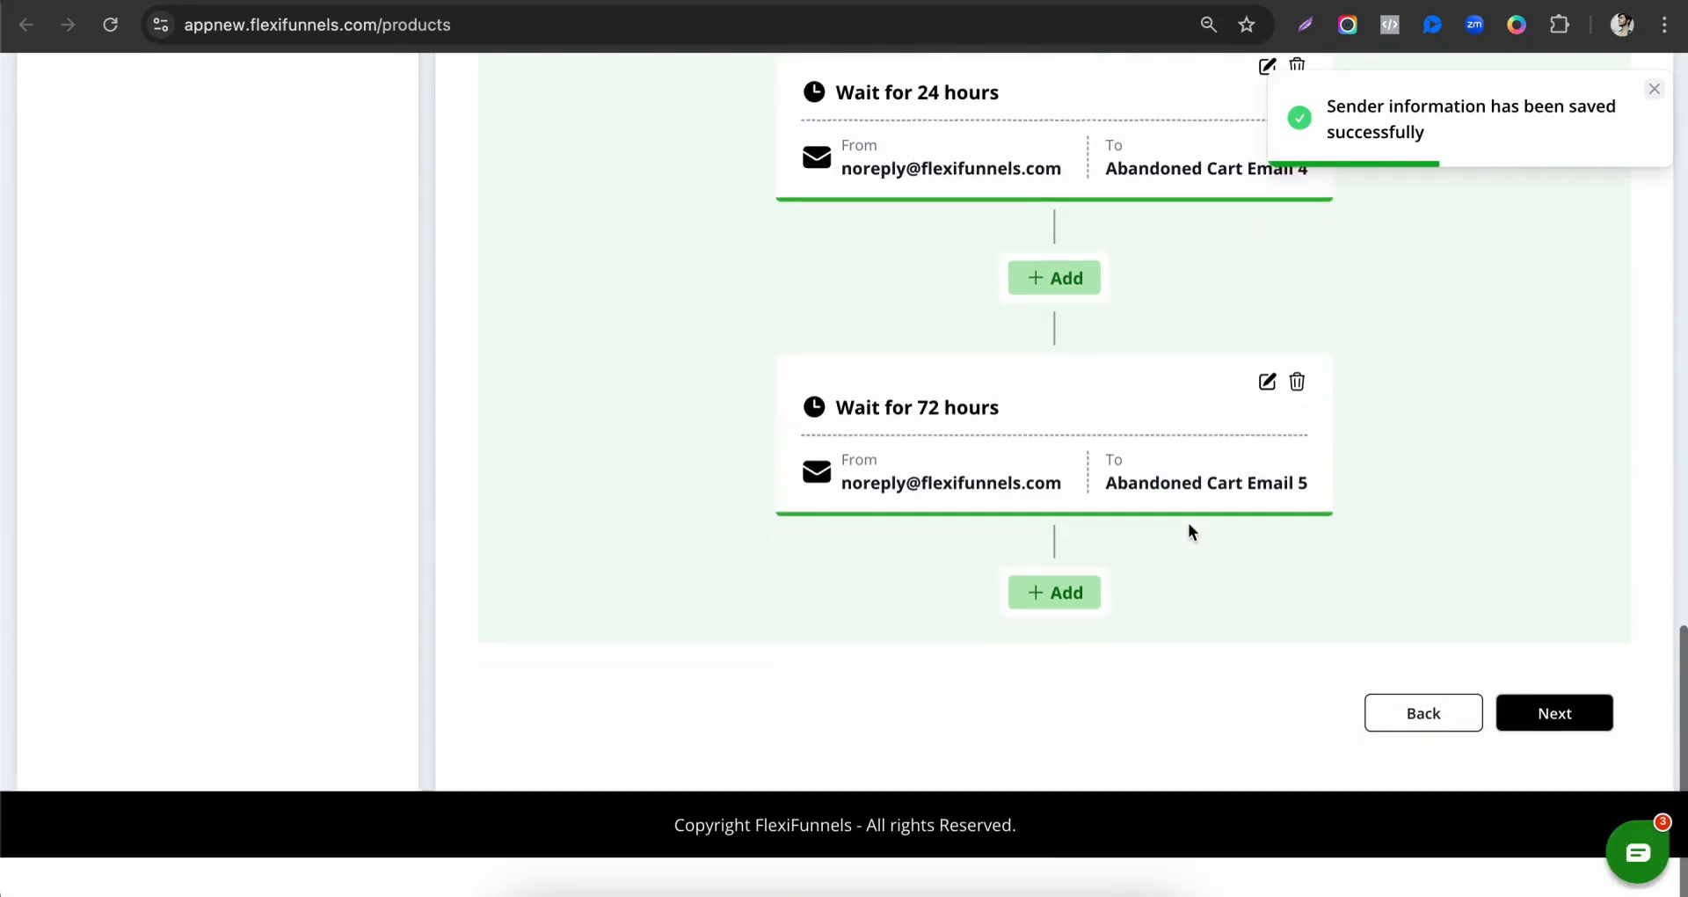
left_click(1549, 756)
left_click(1511, 314)
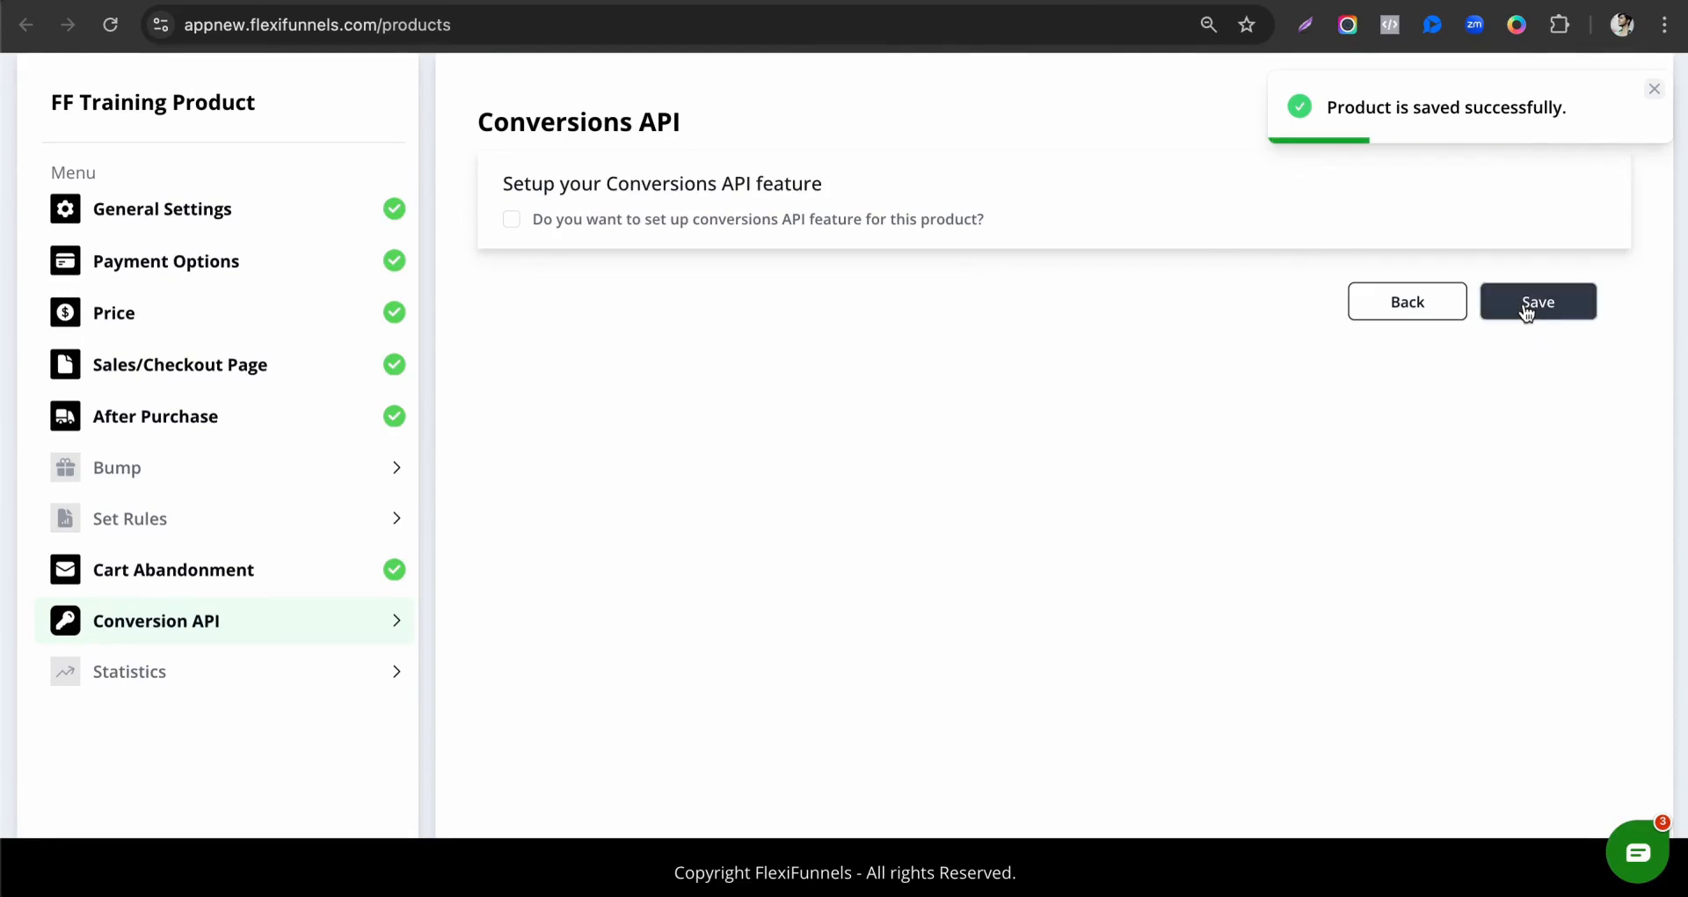
scroll(188, 542, "up", 3)
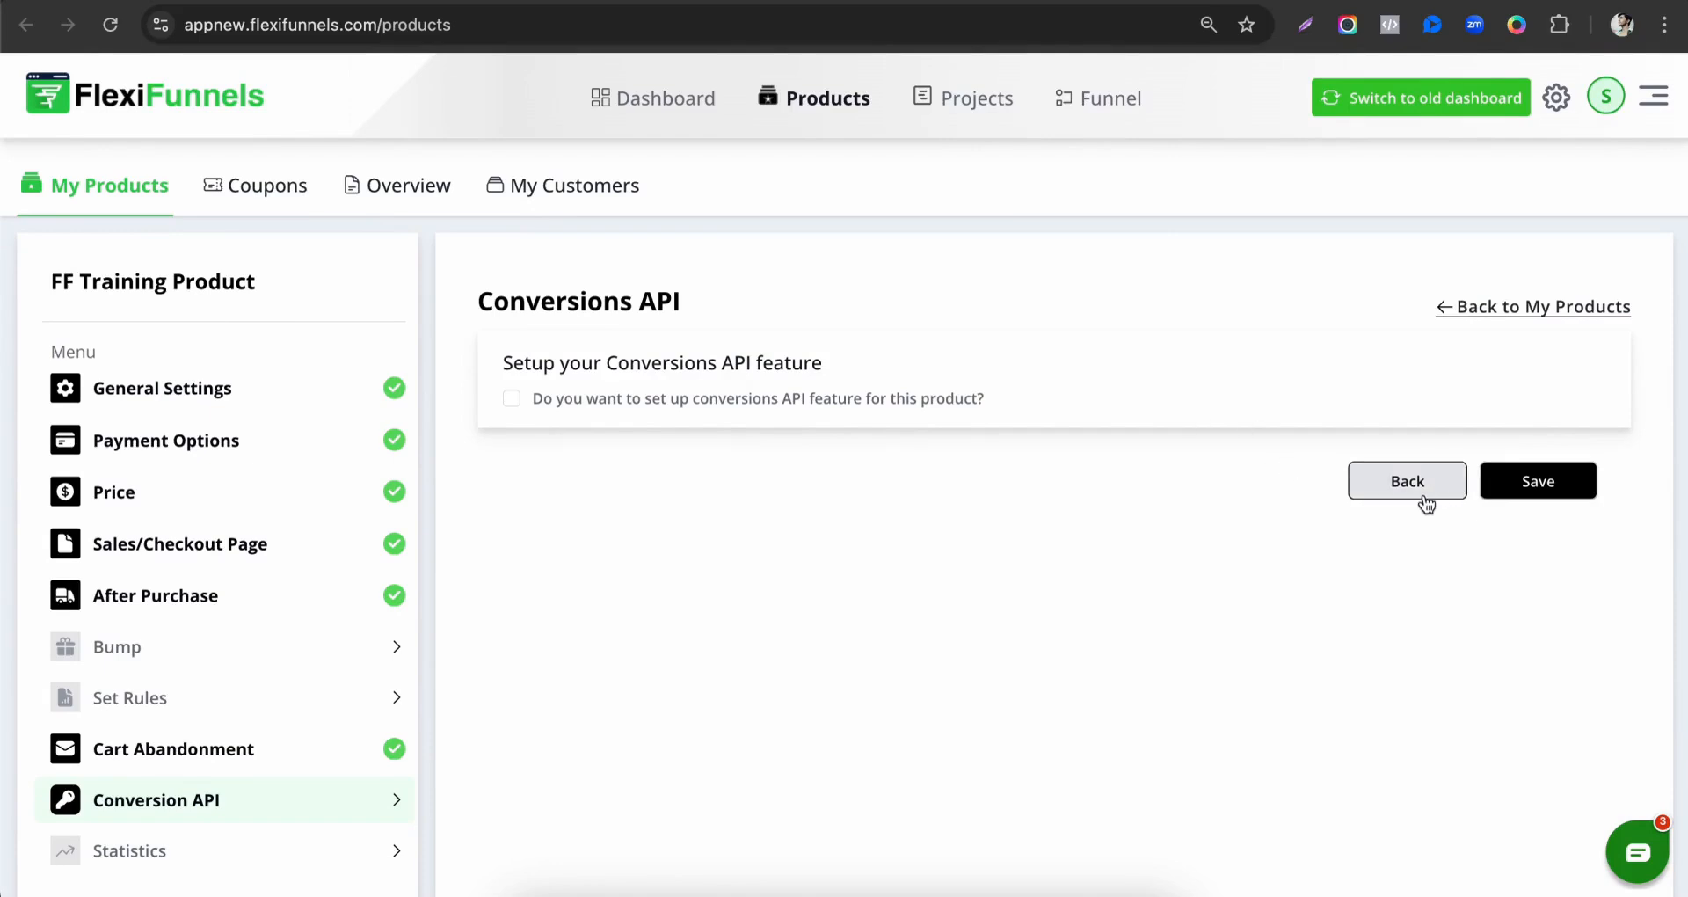
left_click(1373, 480)
scroll(132, 276, "up", 3)
left_click(135, 195)
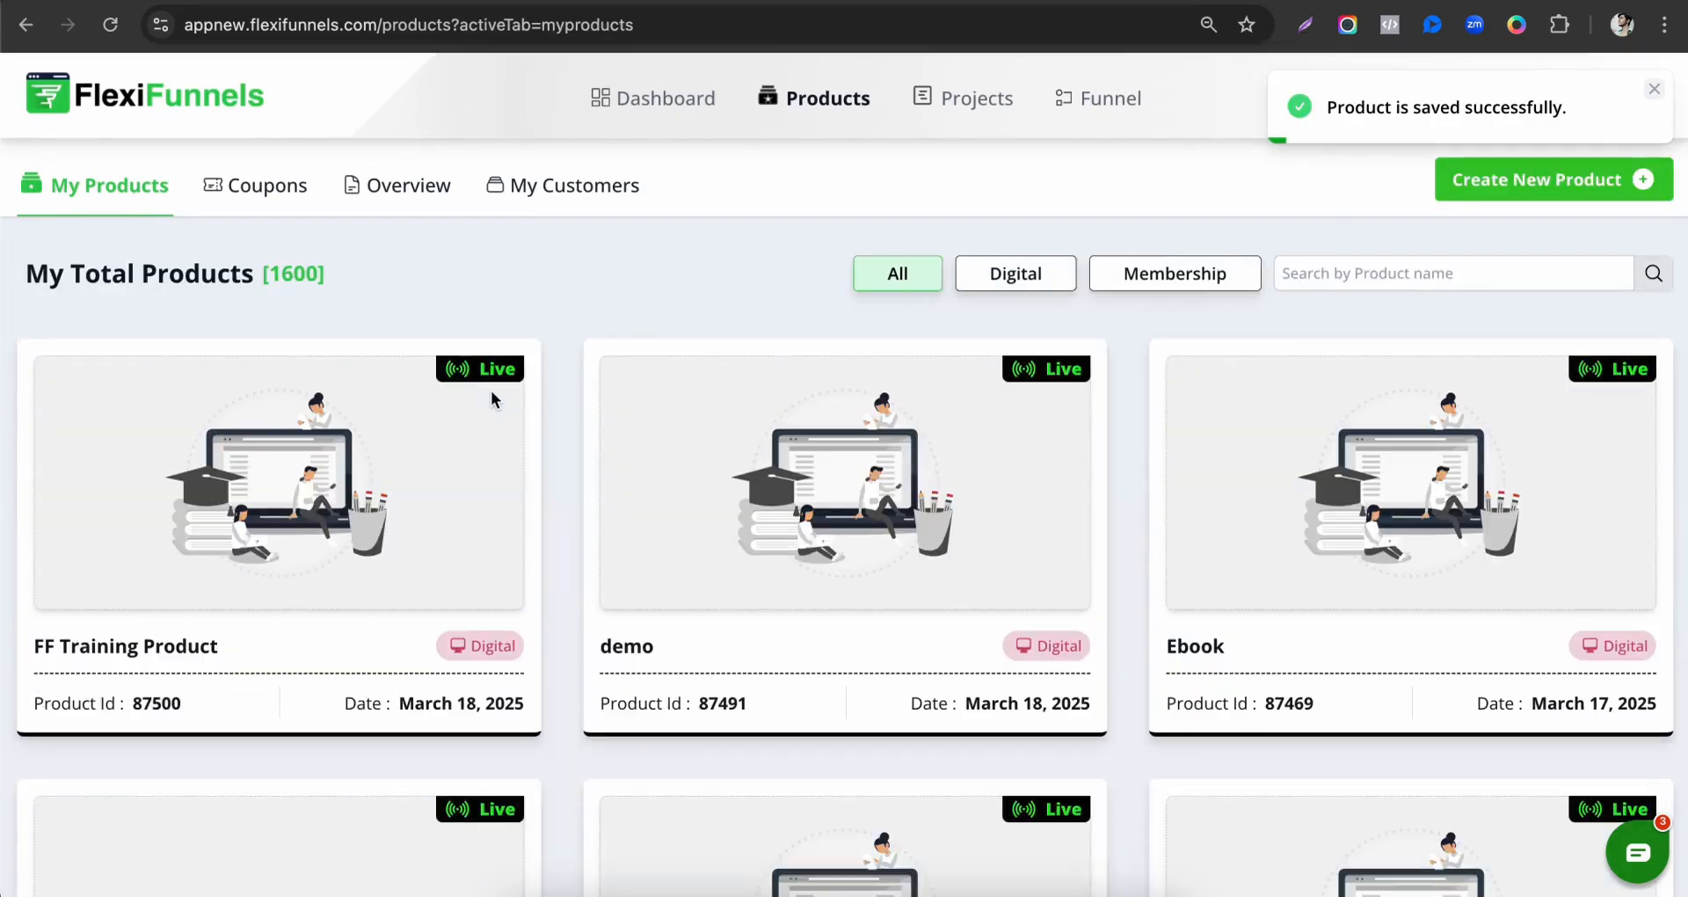
scroll(352, 457, "down", 1)
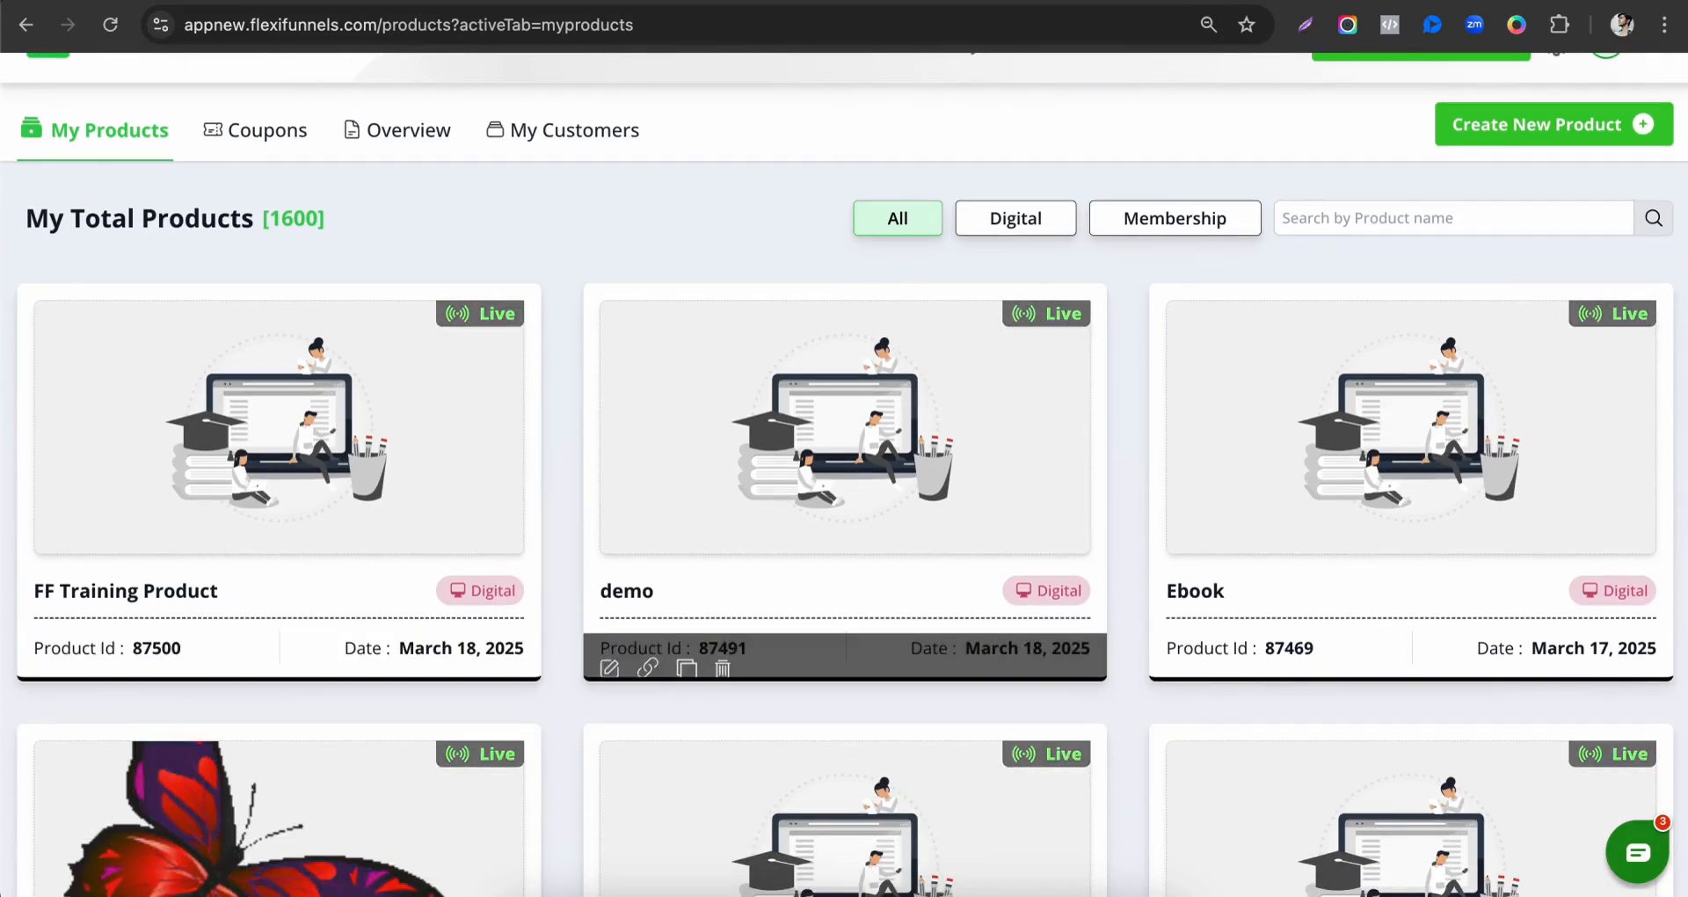
Return to the FlexiFunnels Training Product project and open its Sales page for editing in a separate browser tab.
left_click(984, 1)
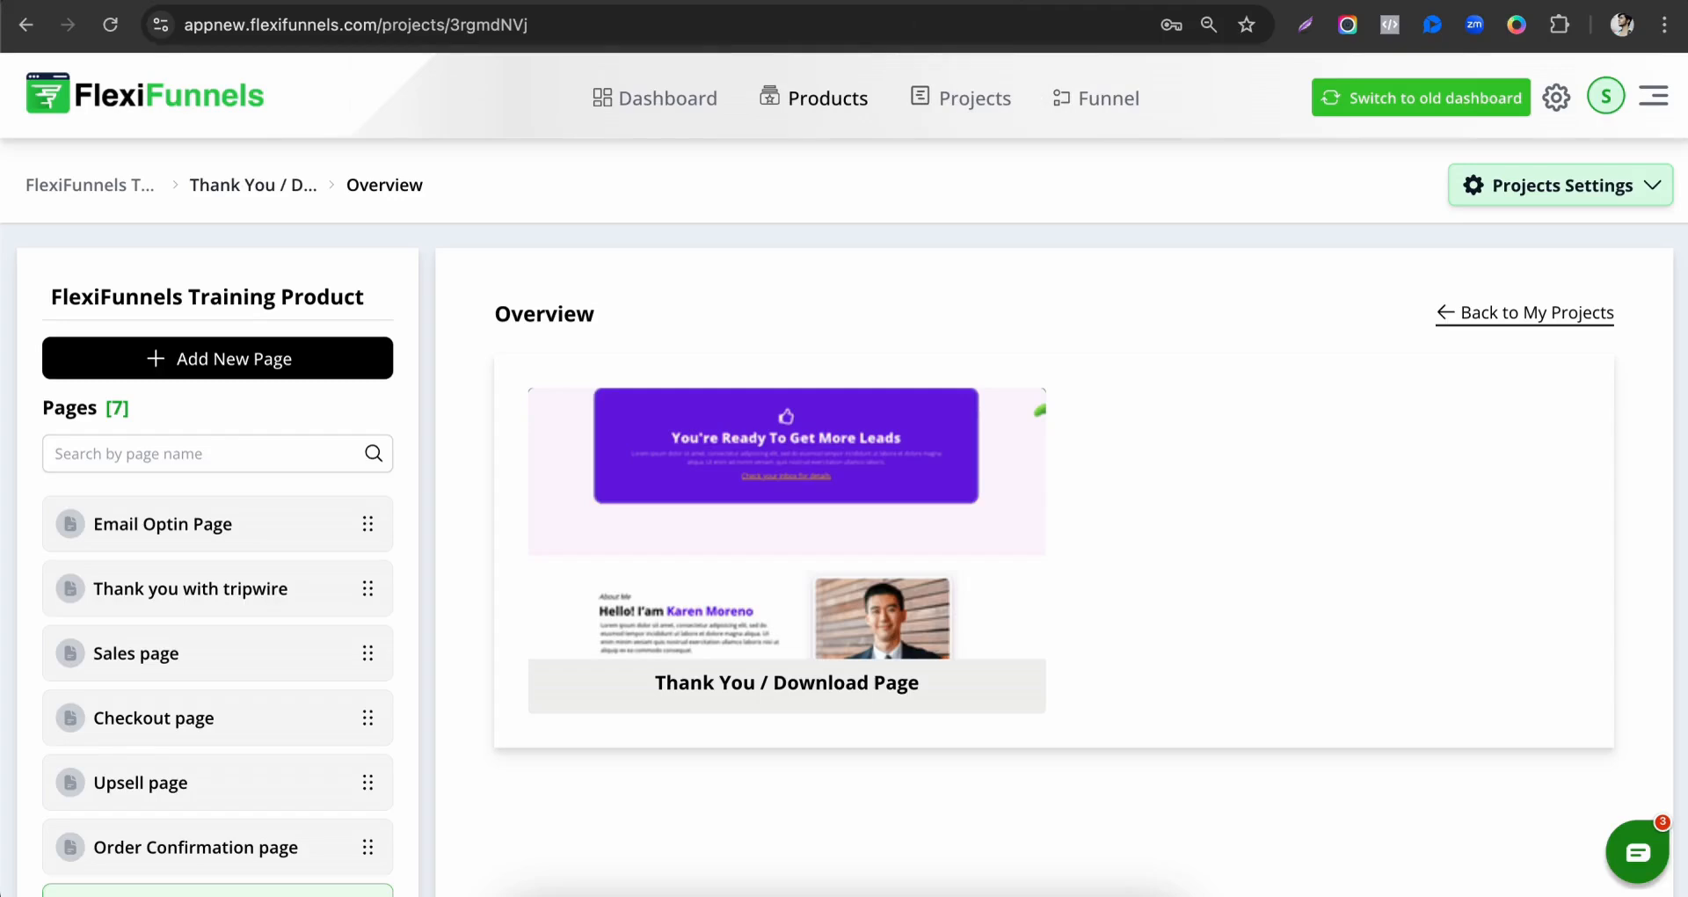
scroll(482, 693, "down", 2)
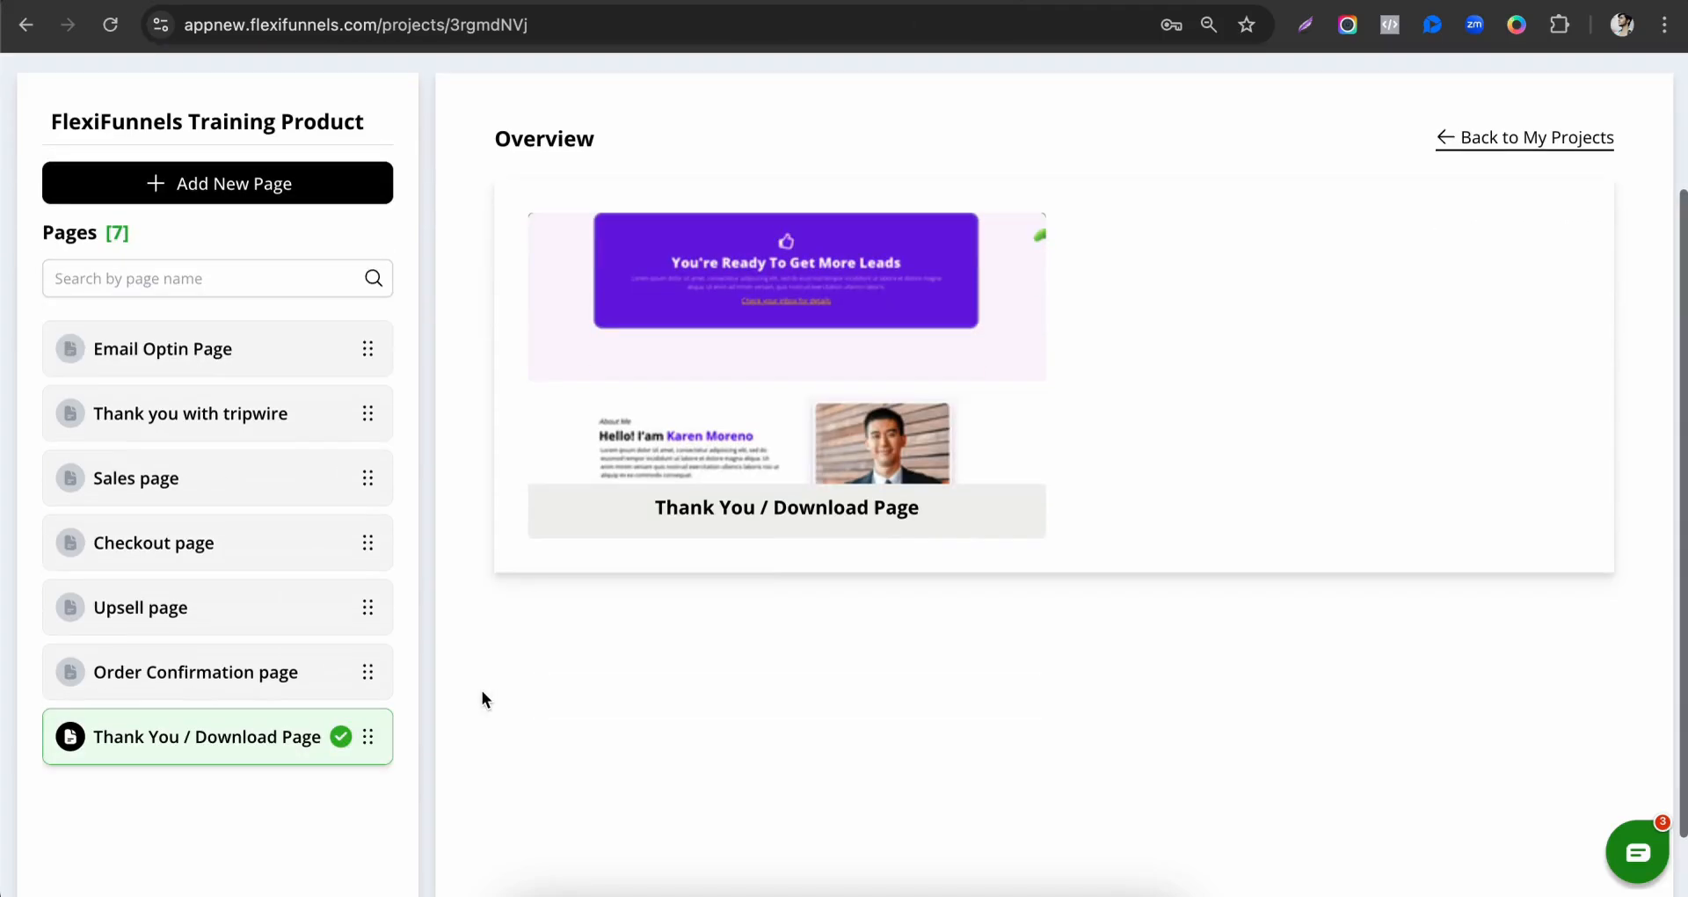
left_click(238, 495)
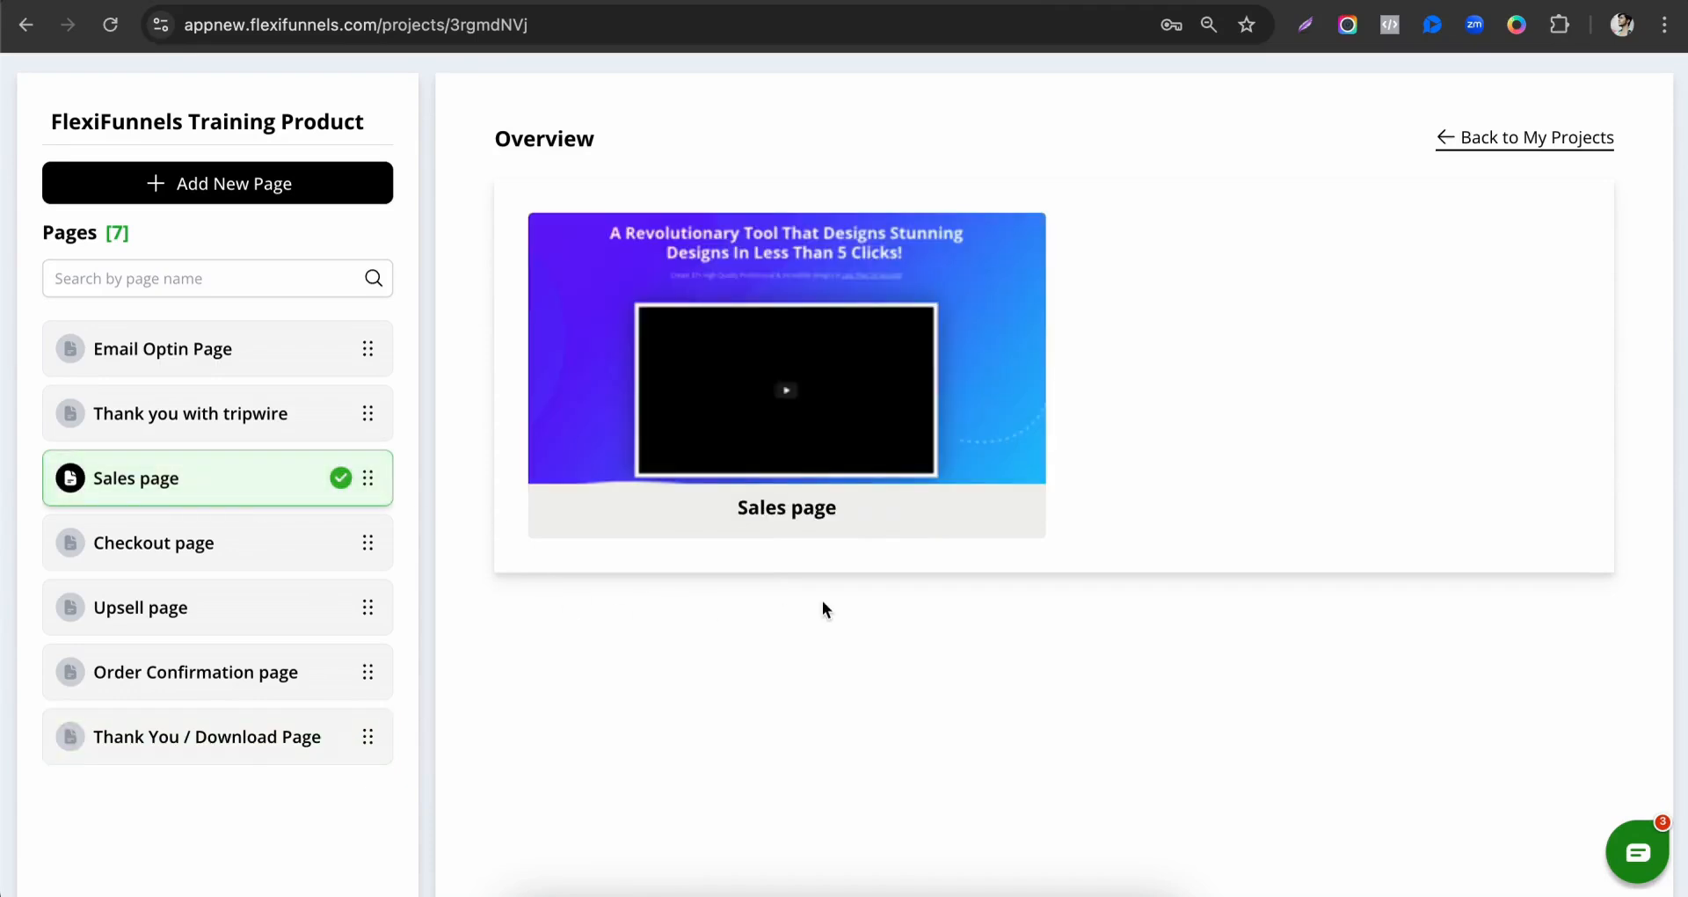
mouse_move(810, 524)
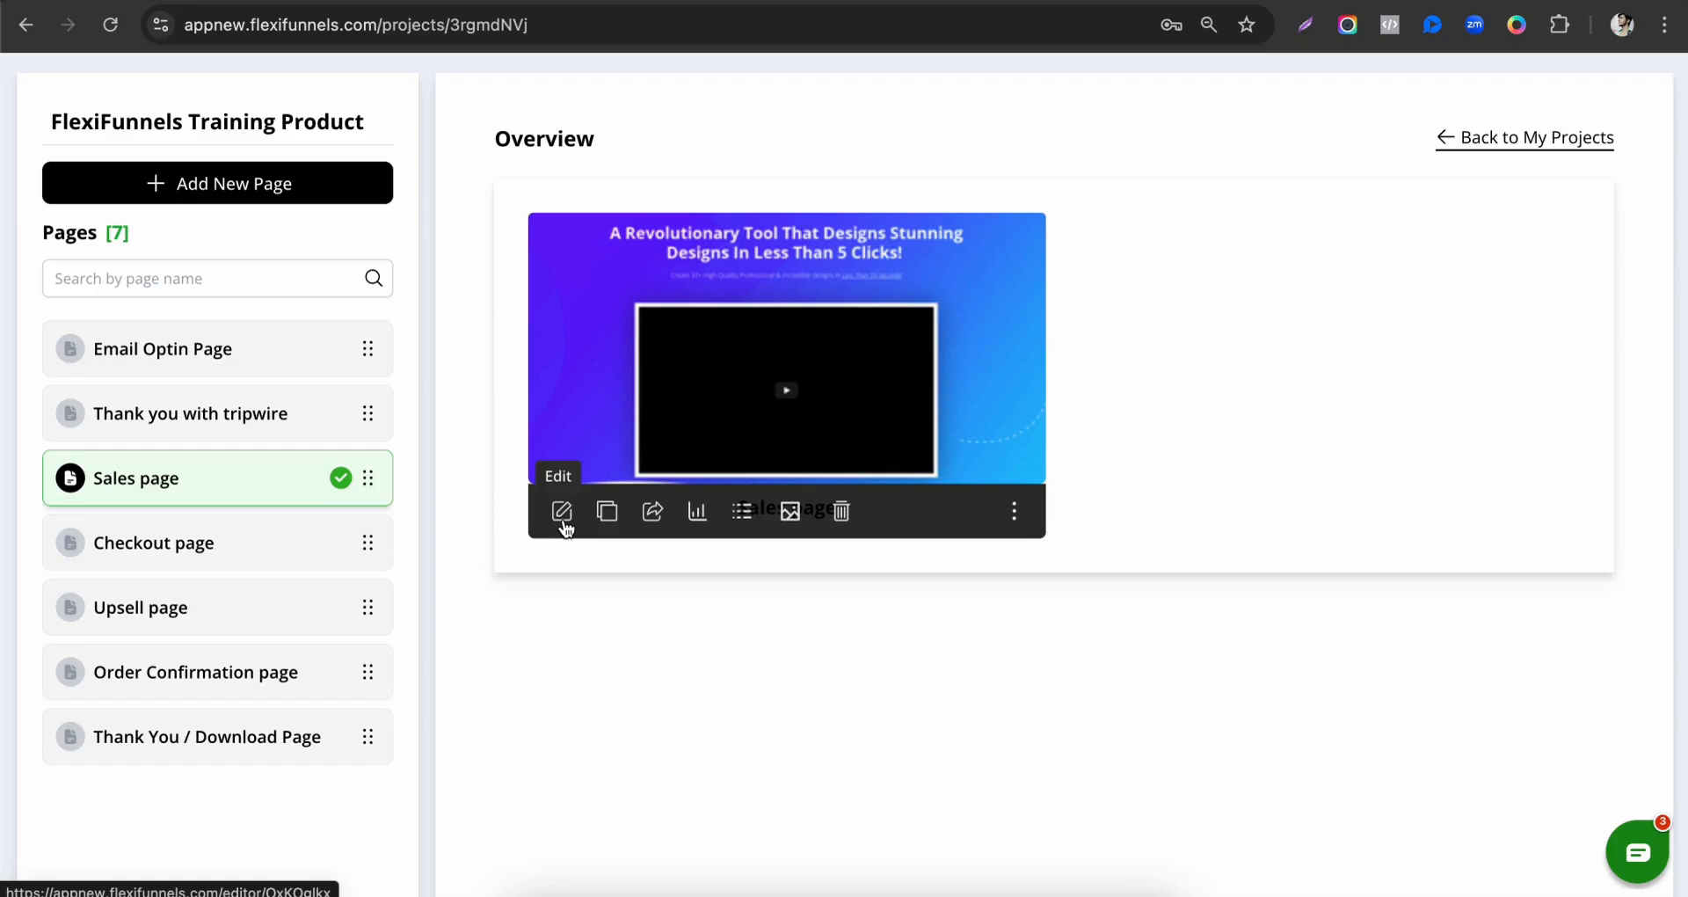
right_click(565, 526)
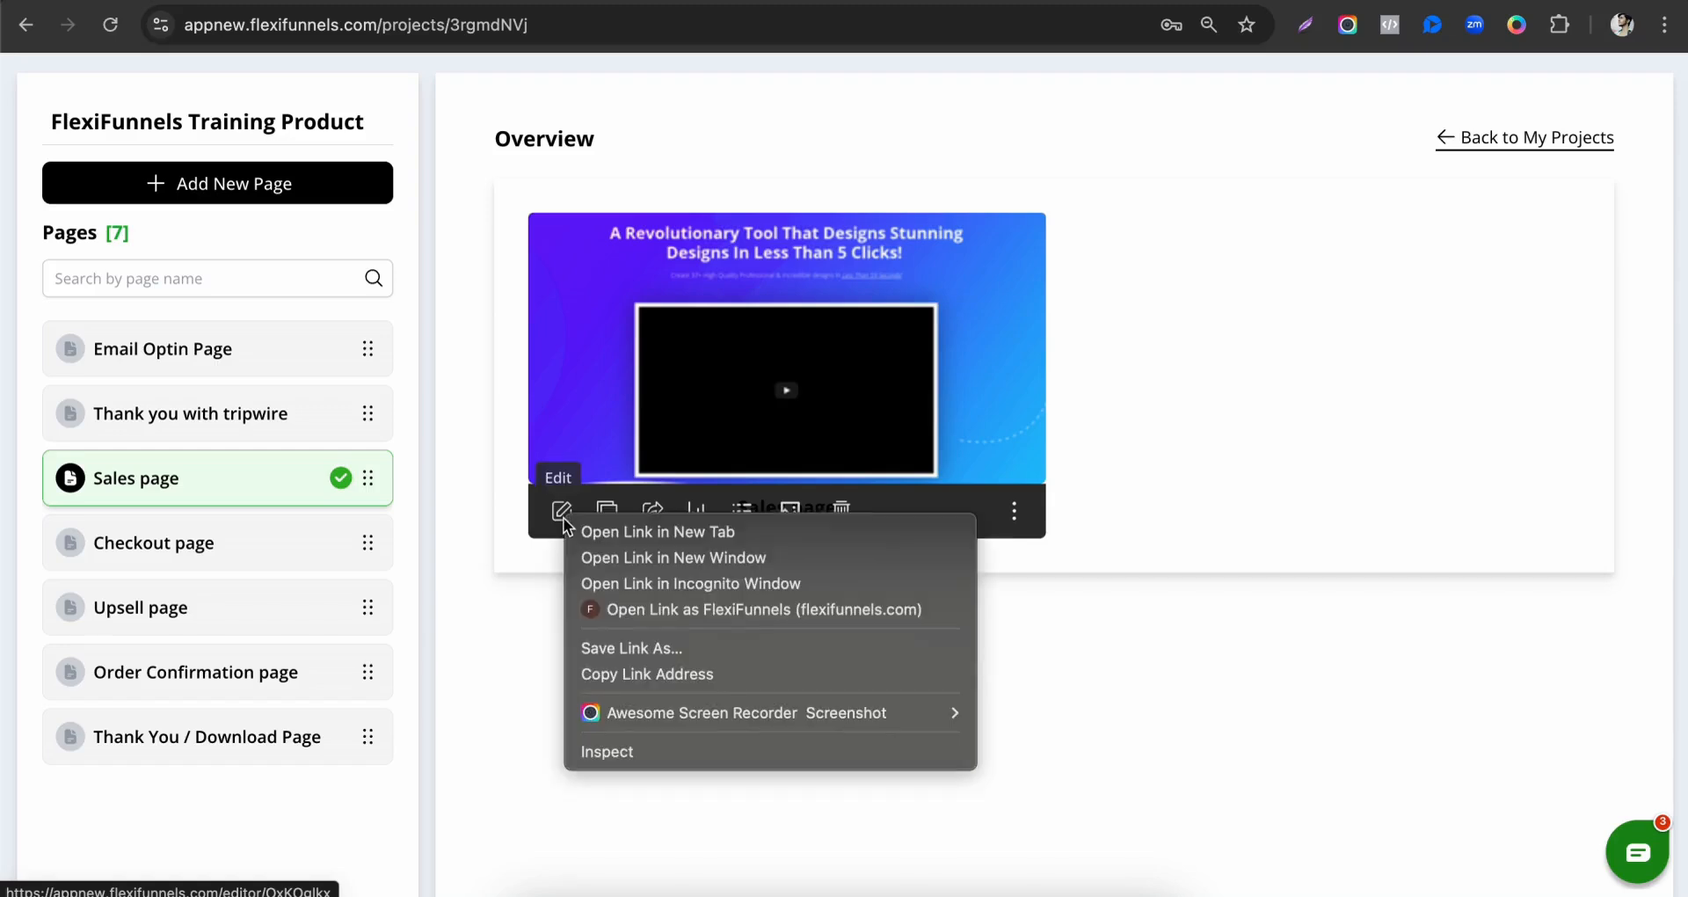
left_click(591, 528)
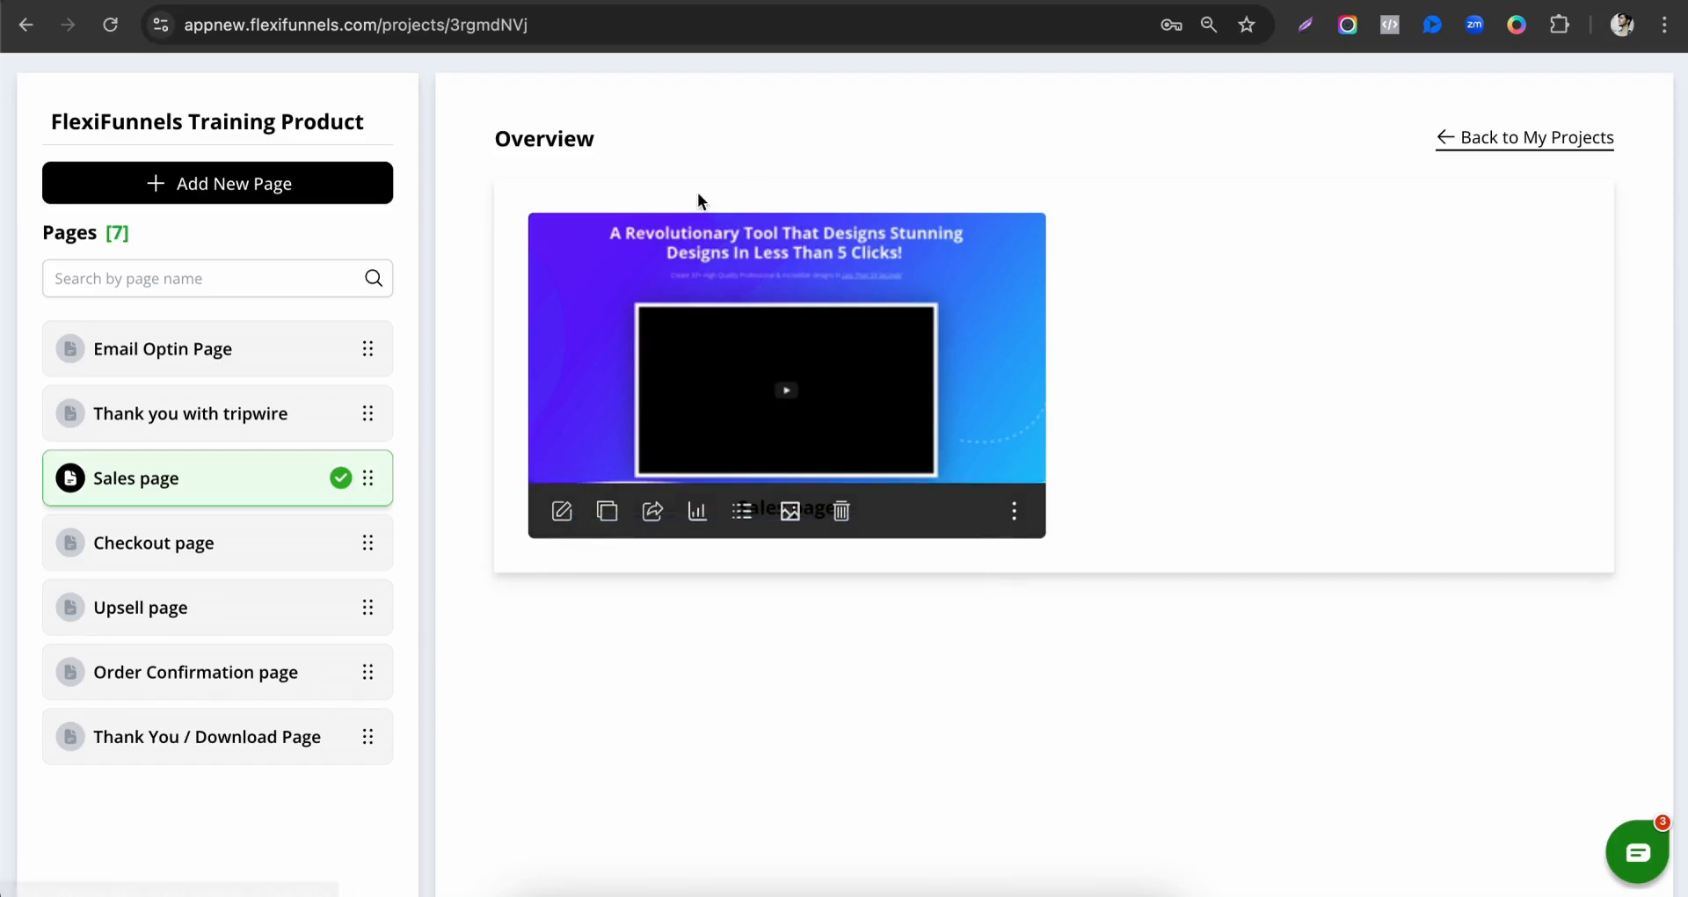
Open the project's Checkout page for editing in a separate browser tab.
left_click(237, 545)
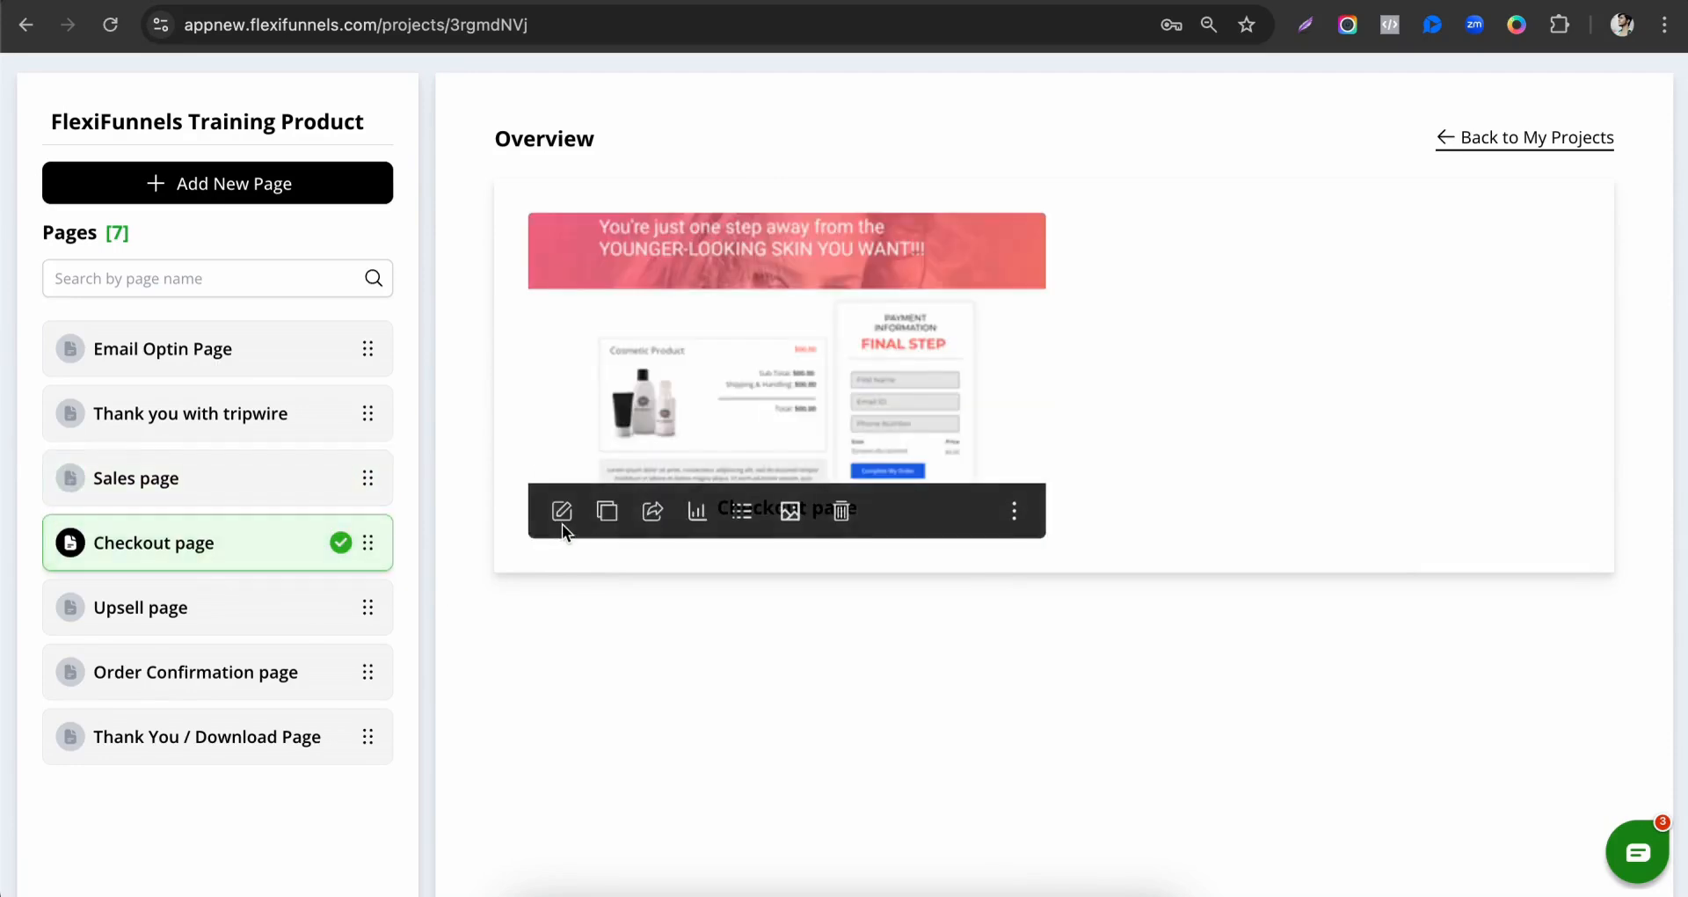
right_click(563, 512)
left_click(581, 519)
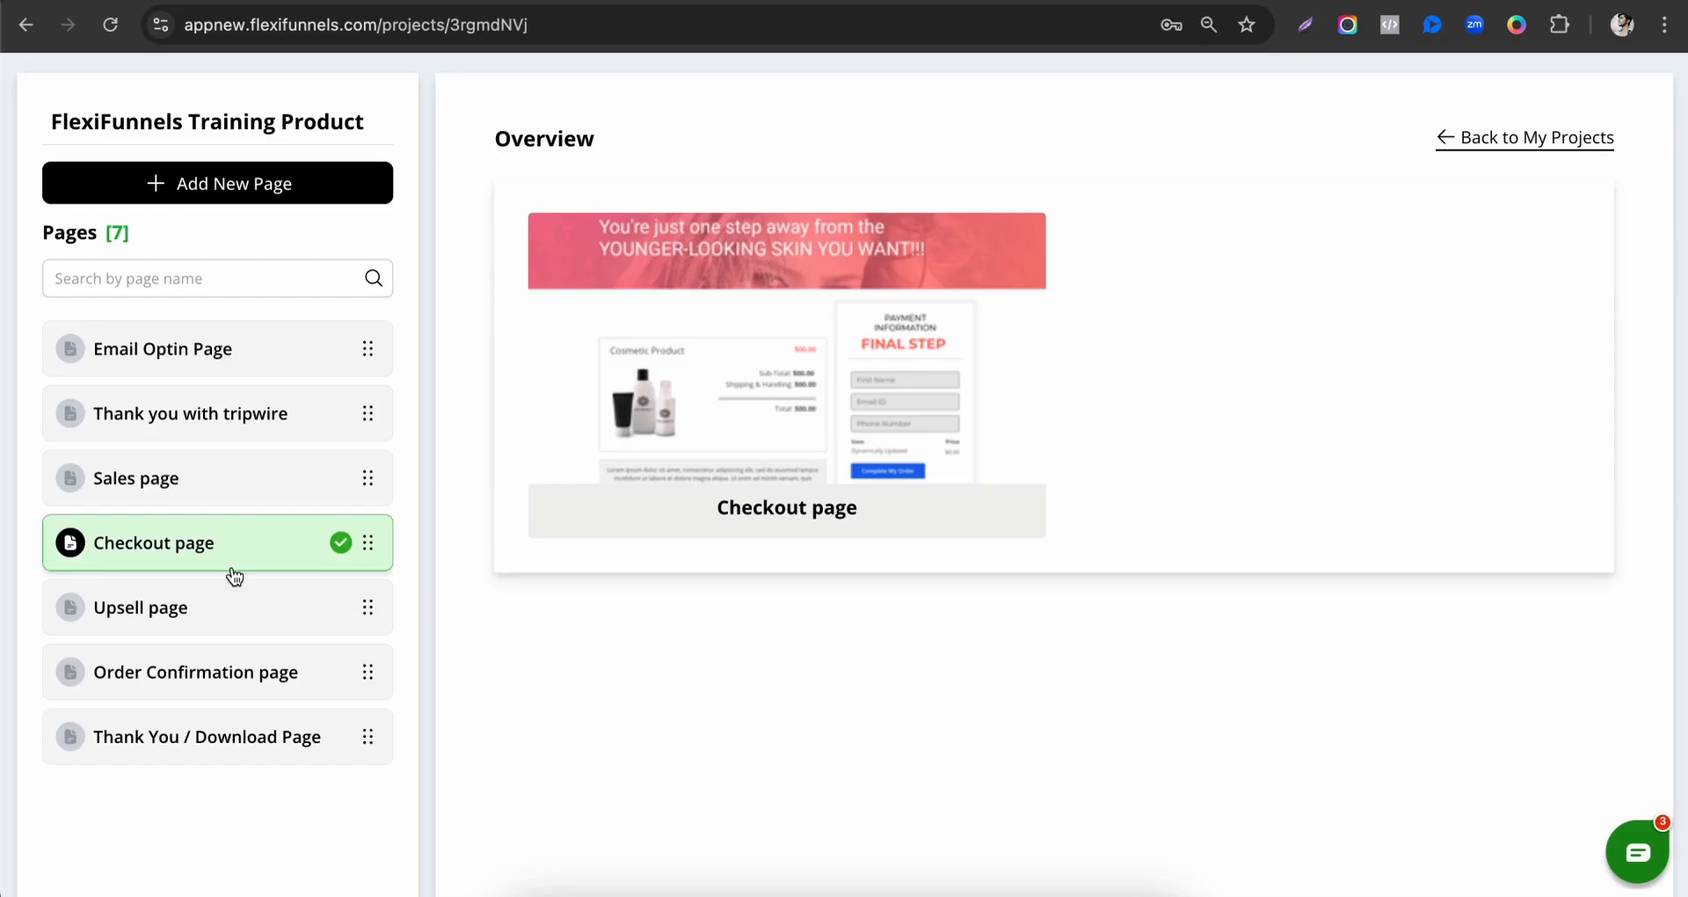
Open the project's Thank You / Download Page for editing in a separate browser tab.
left_click(234, 741)
right_click(574, 517)
left_click(527, 594)
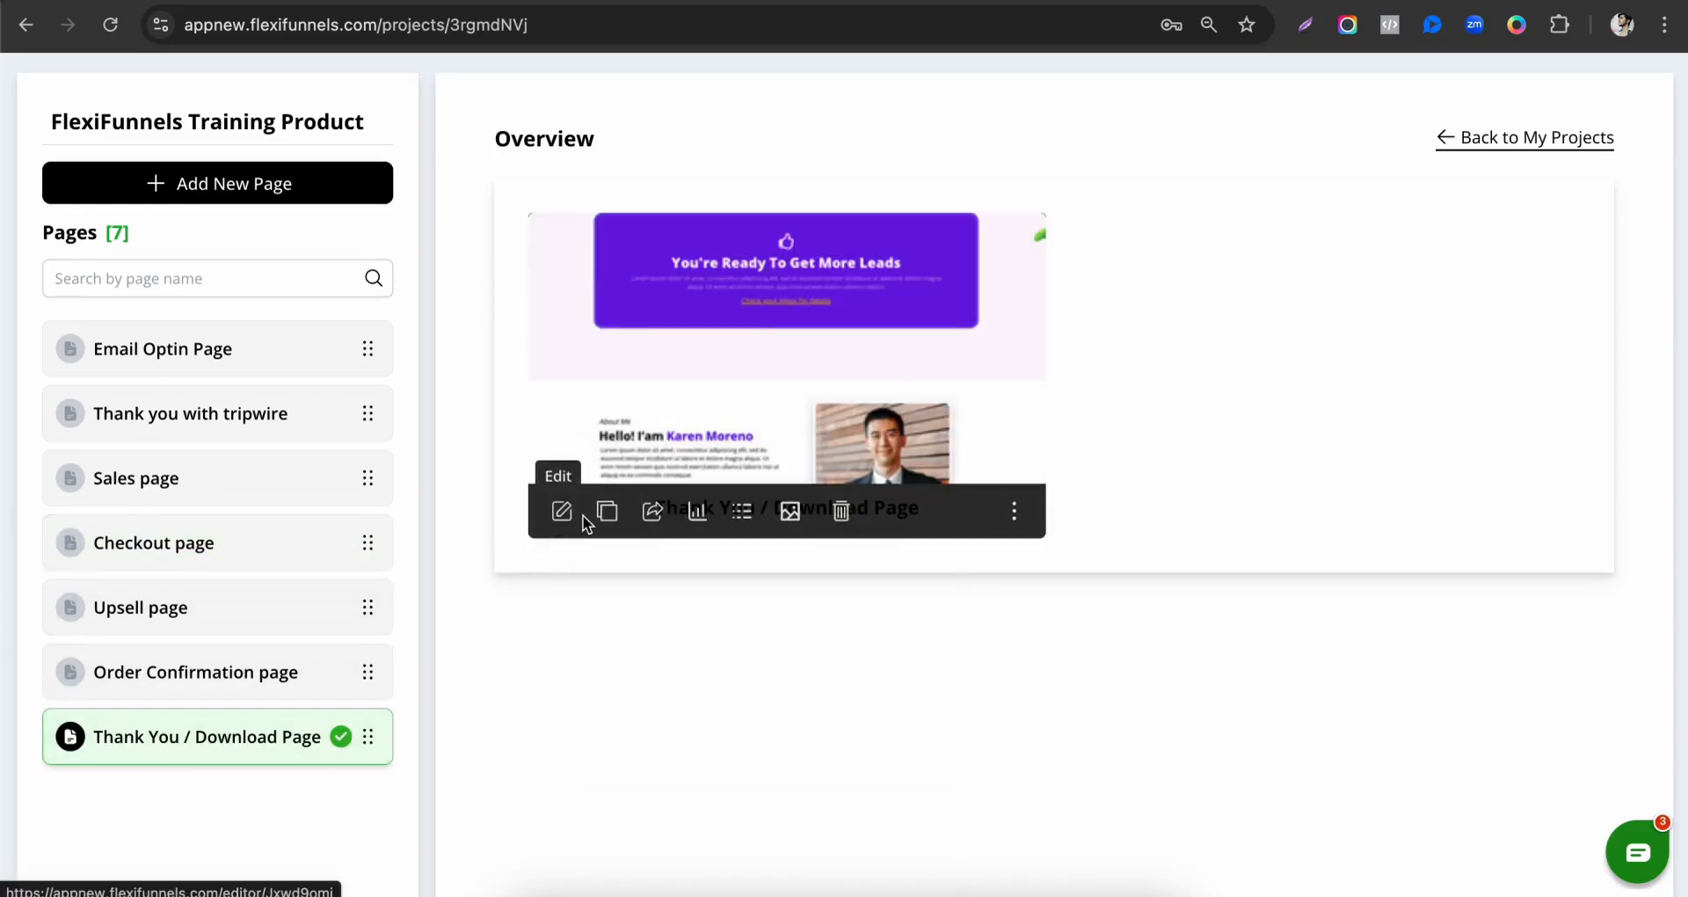
right_click(559, 525)
left_click(588, 527)
left_click(561, 510)
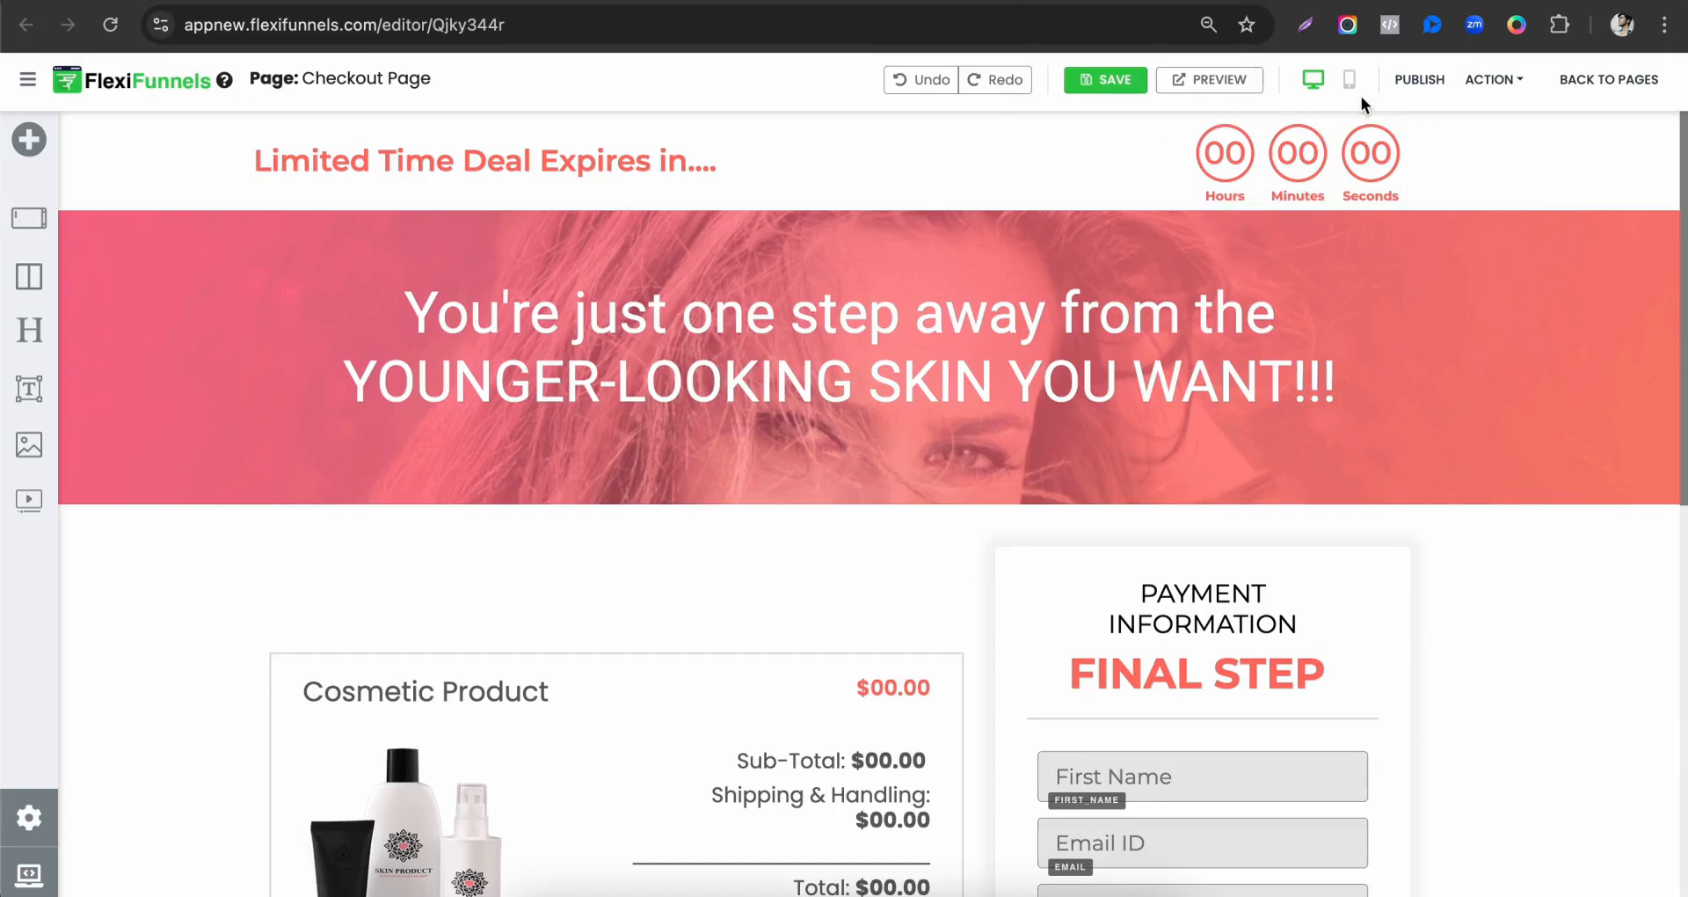
Publish the Checkout page and the Thank You / Download Page from their editors.
left_click(1414, 80)
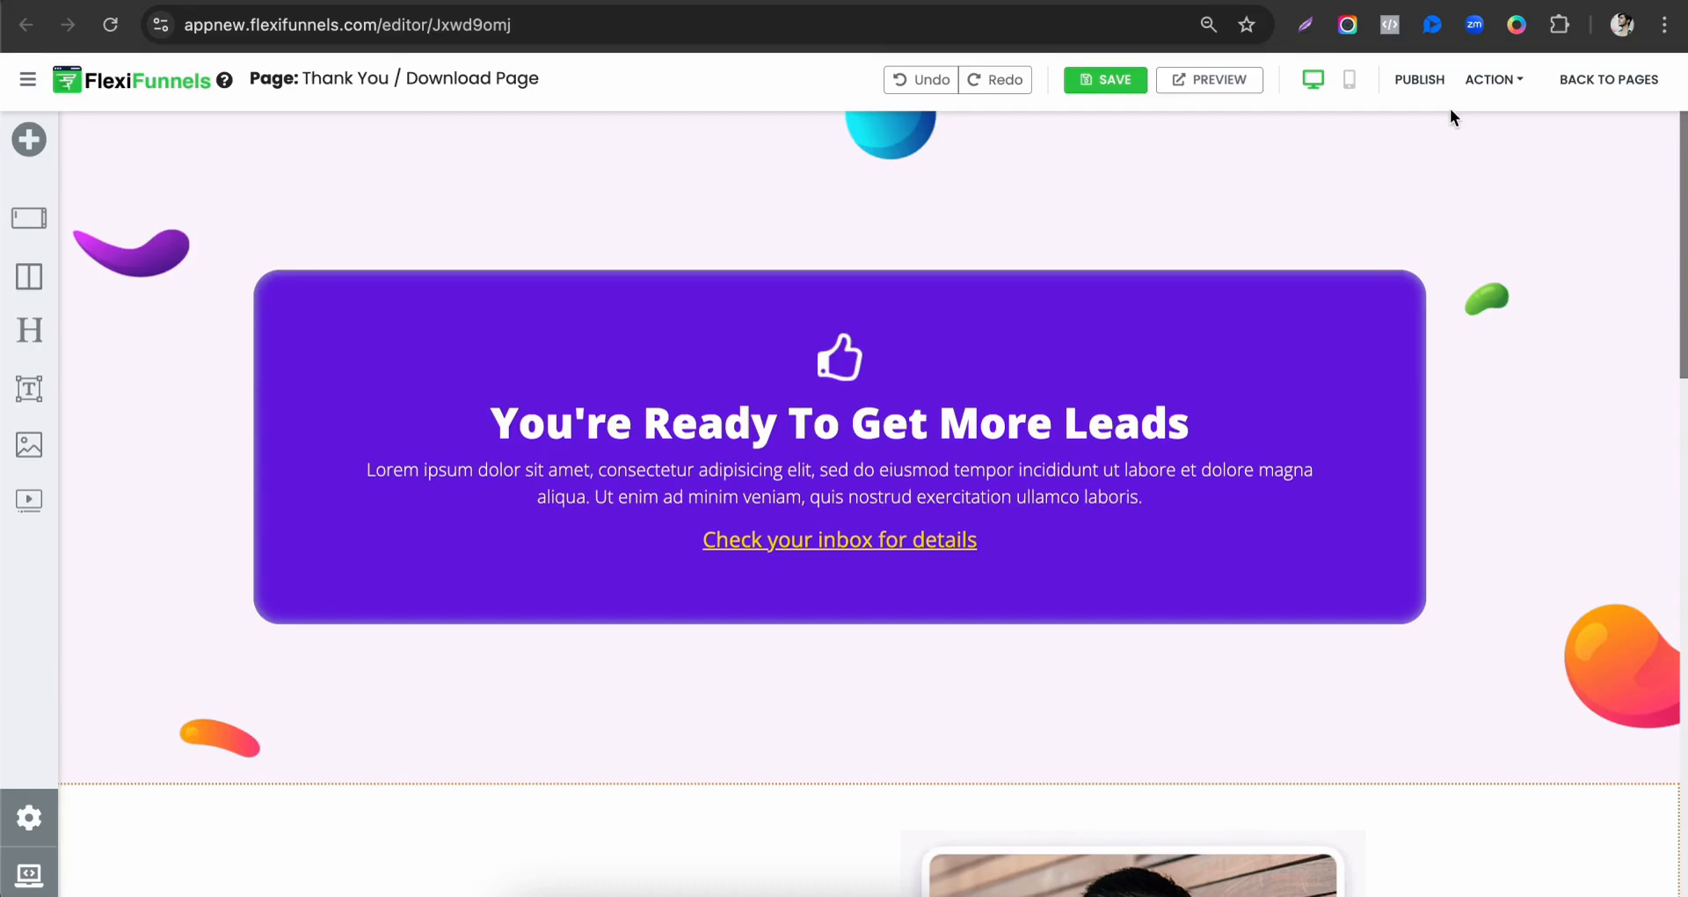
left_click(1418, 79)
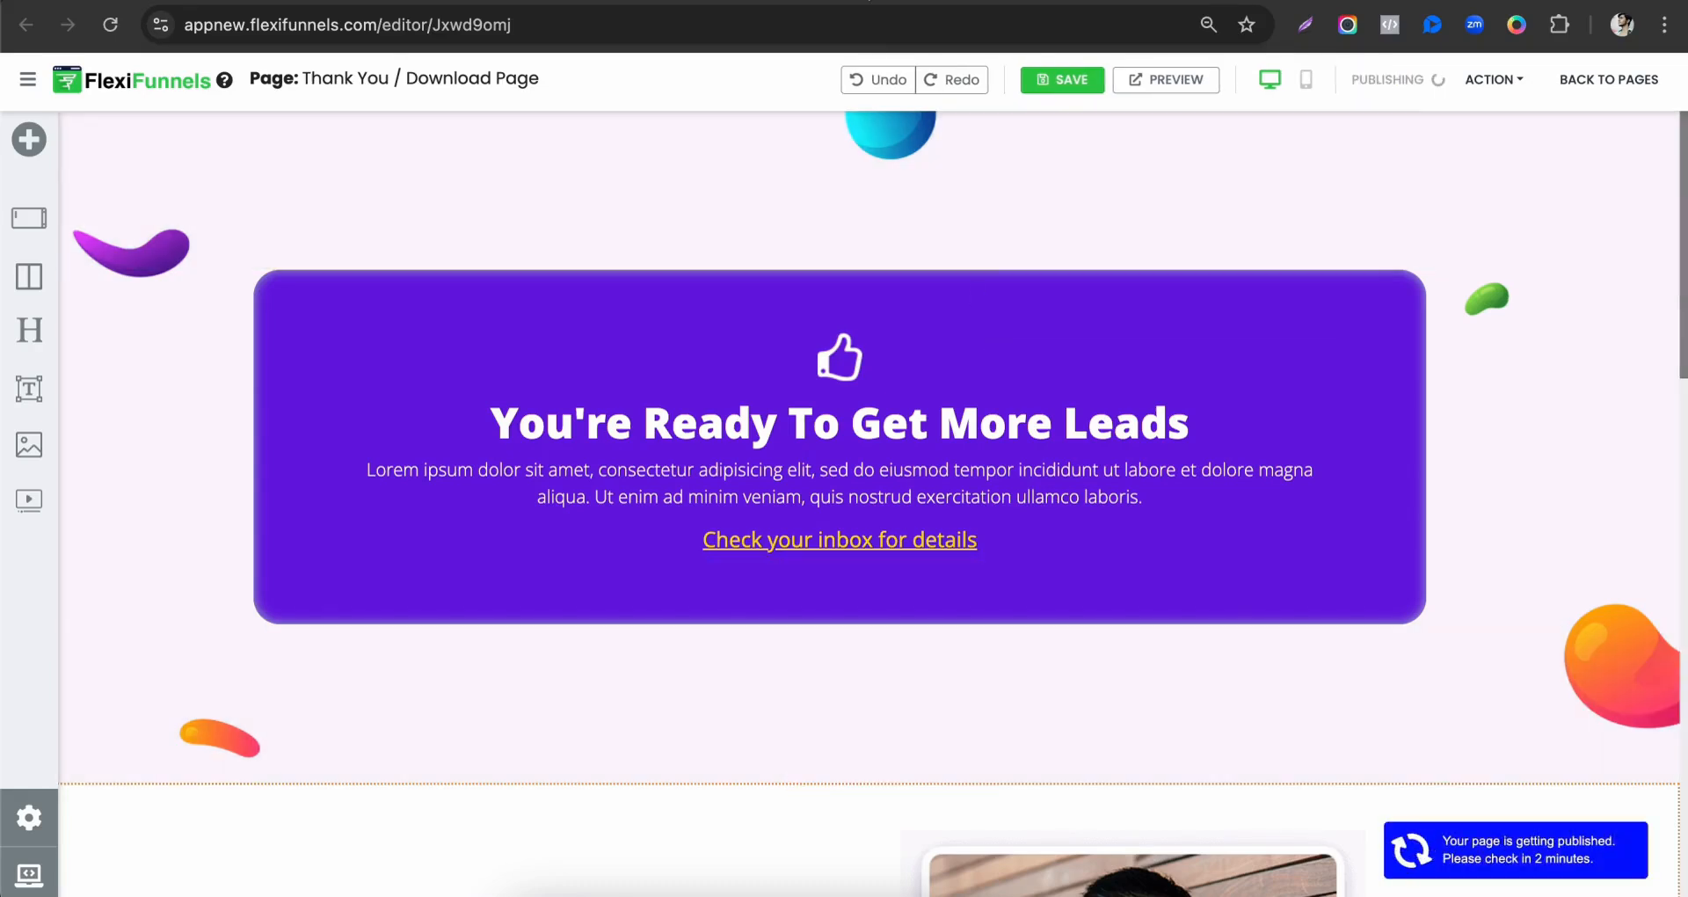
Set the Sales page's "CLICK HERE TO GET STARTED" button below the video to Go To Next Step In Product with FF Training Product.
left_click(849, 2)
scroll(867, 588, "down", 10)
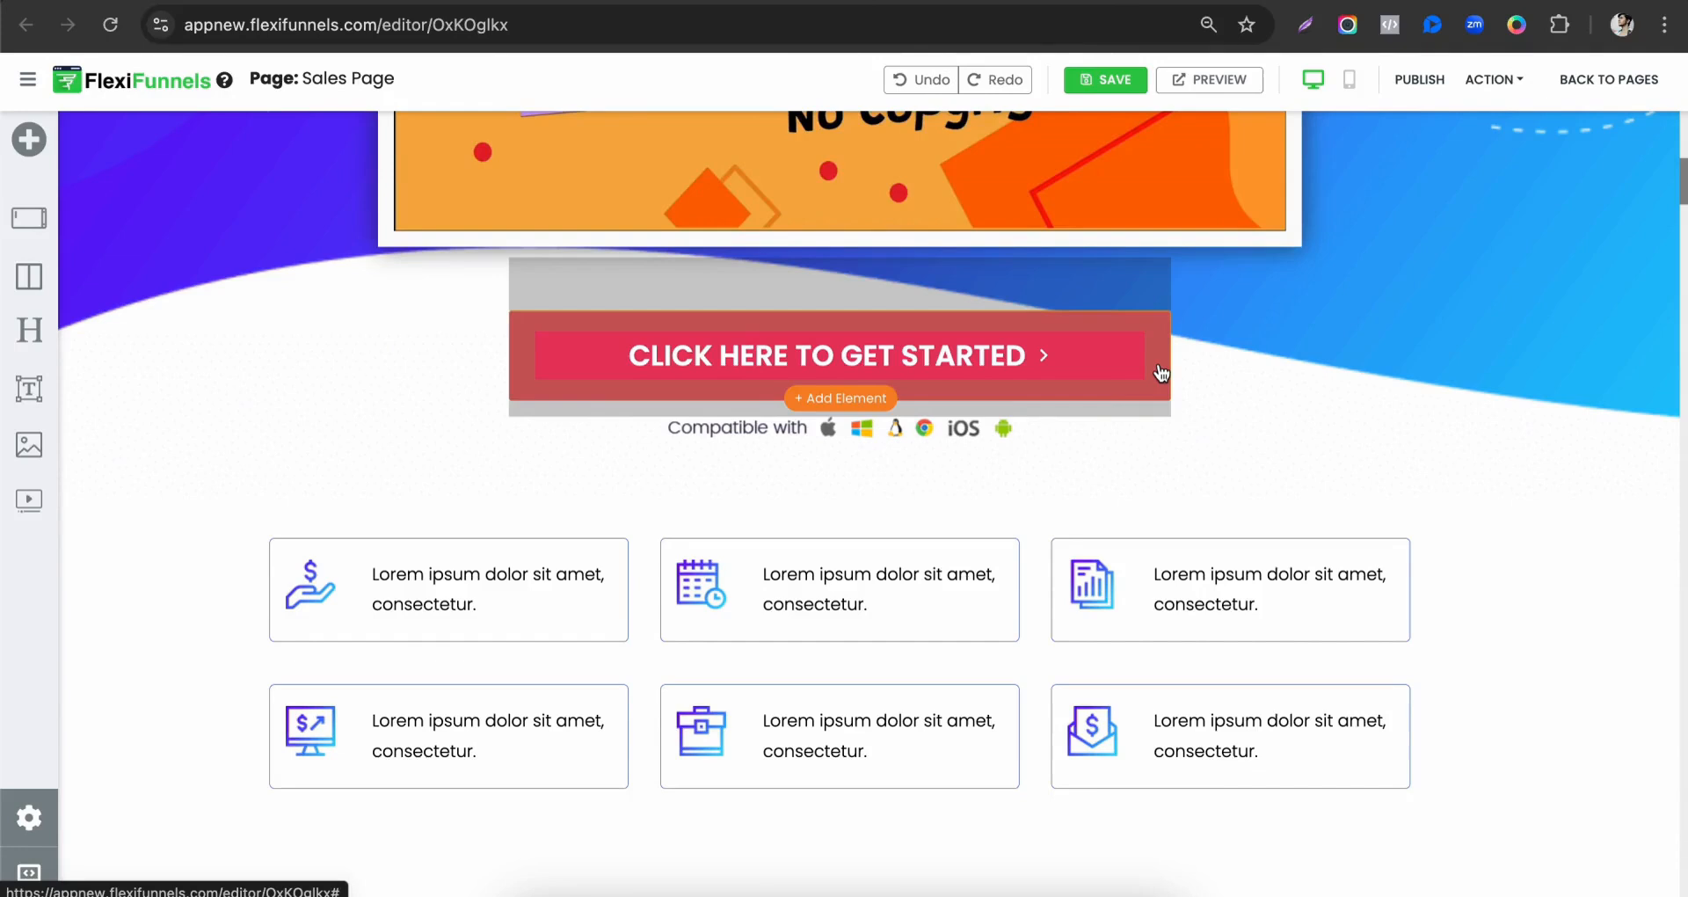
left_click(1162, 373)
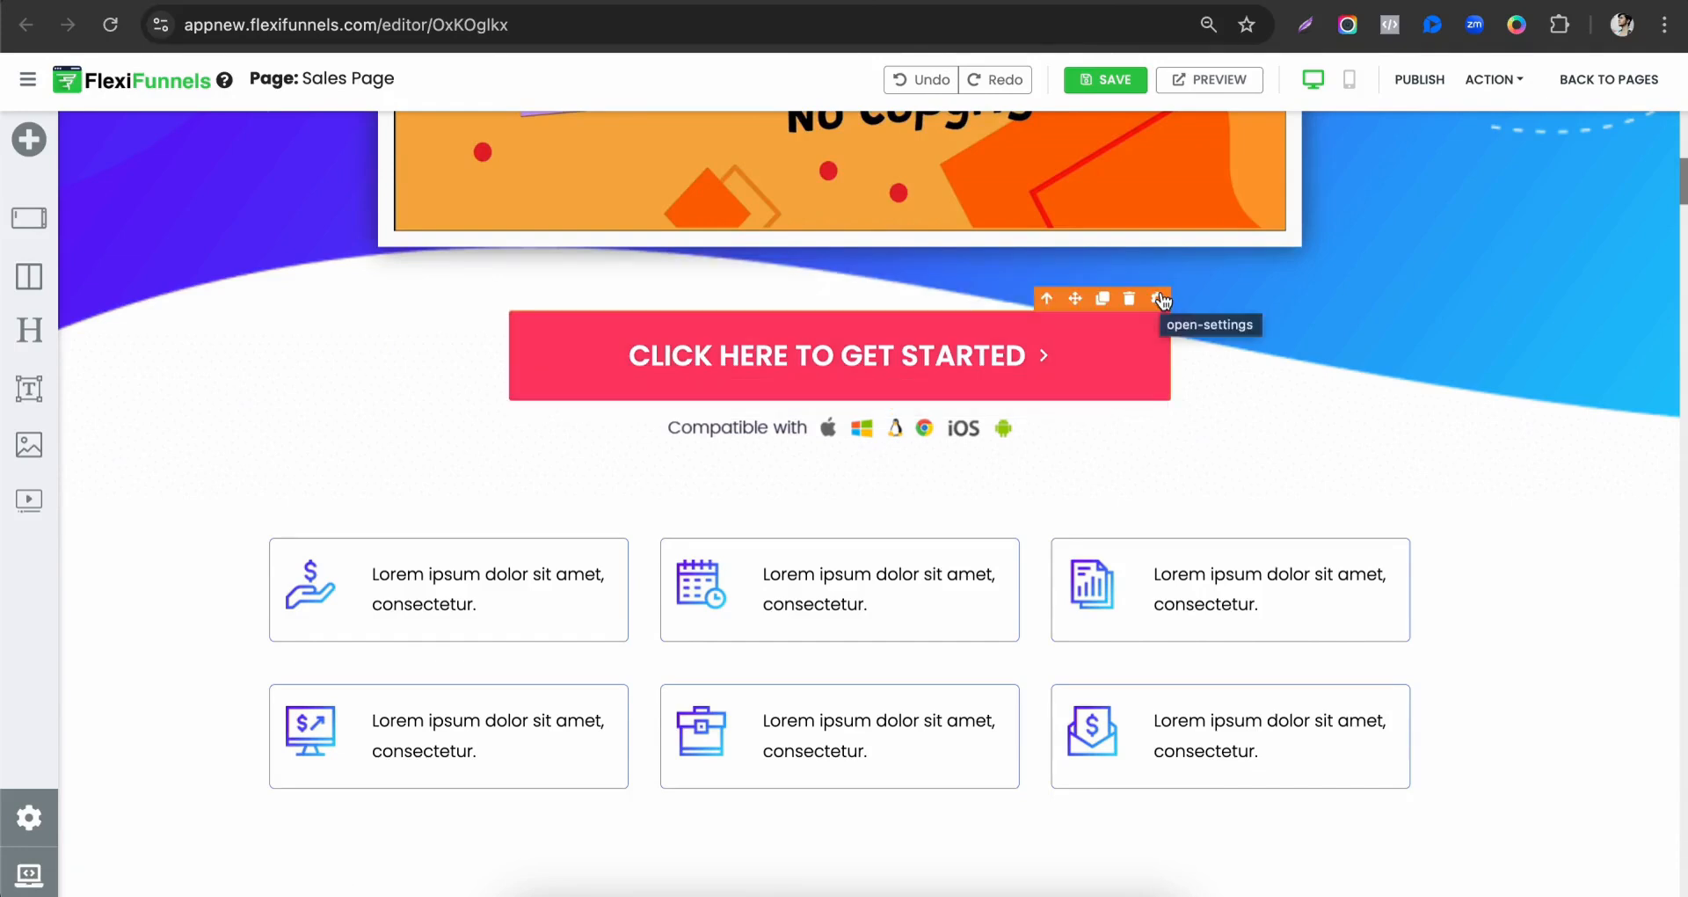
scroll(1152, 700, "up", 15)
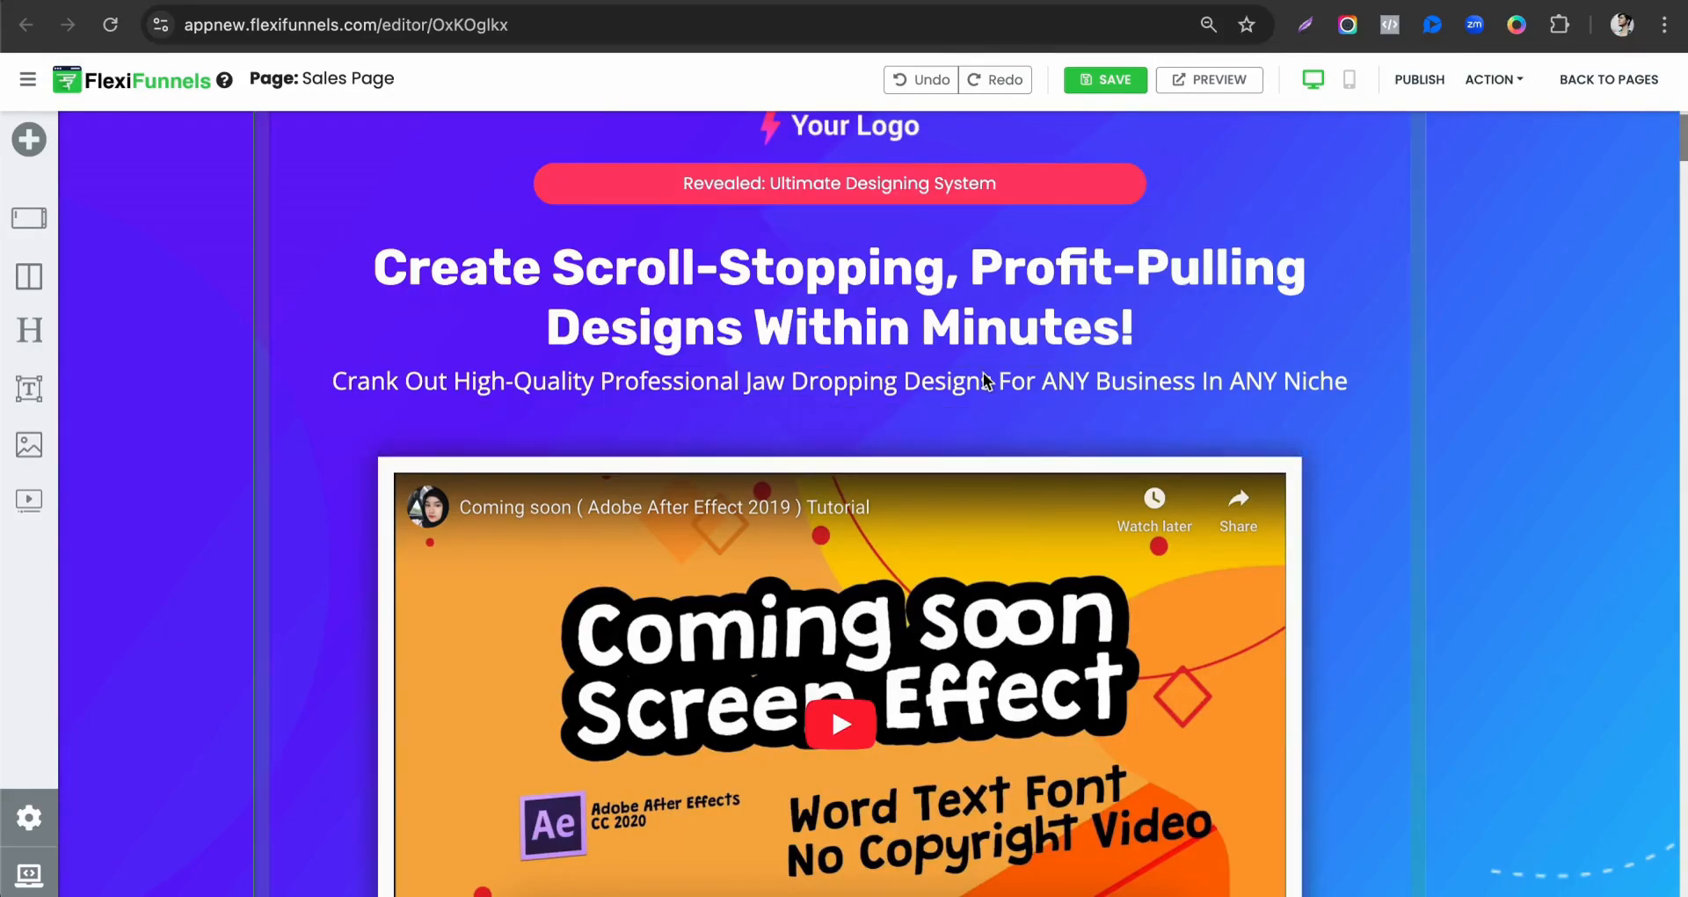
scroll(985, 381, "down", 8)
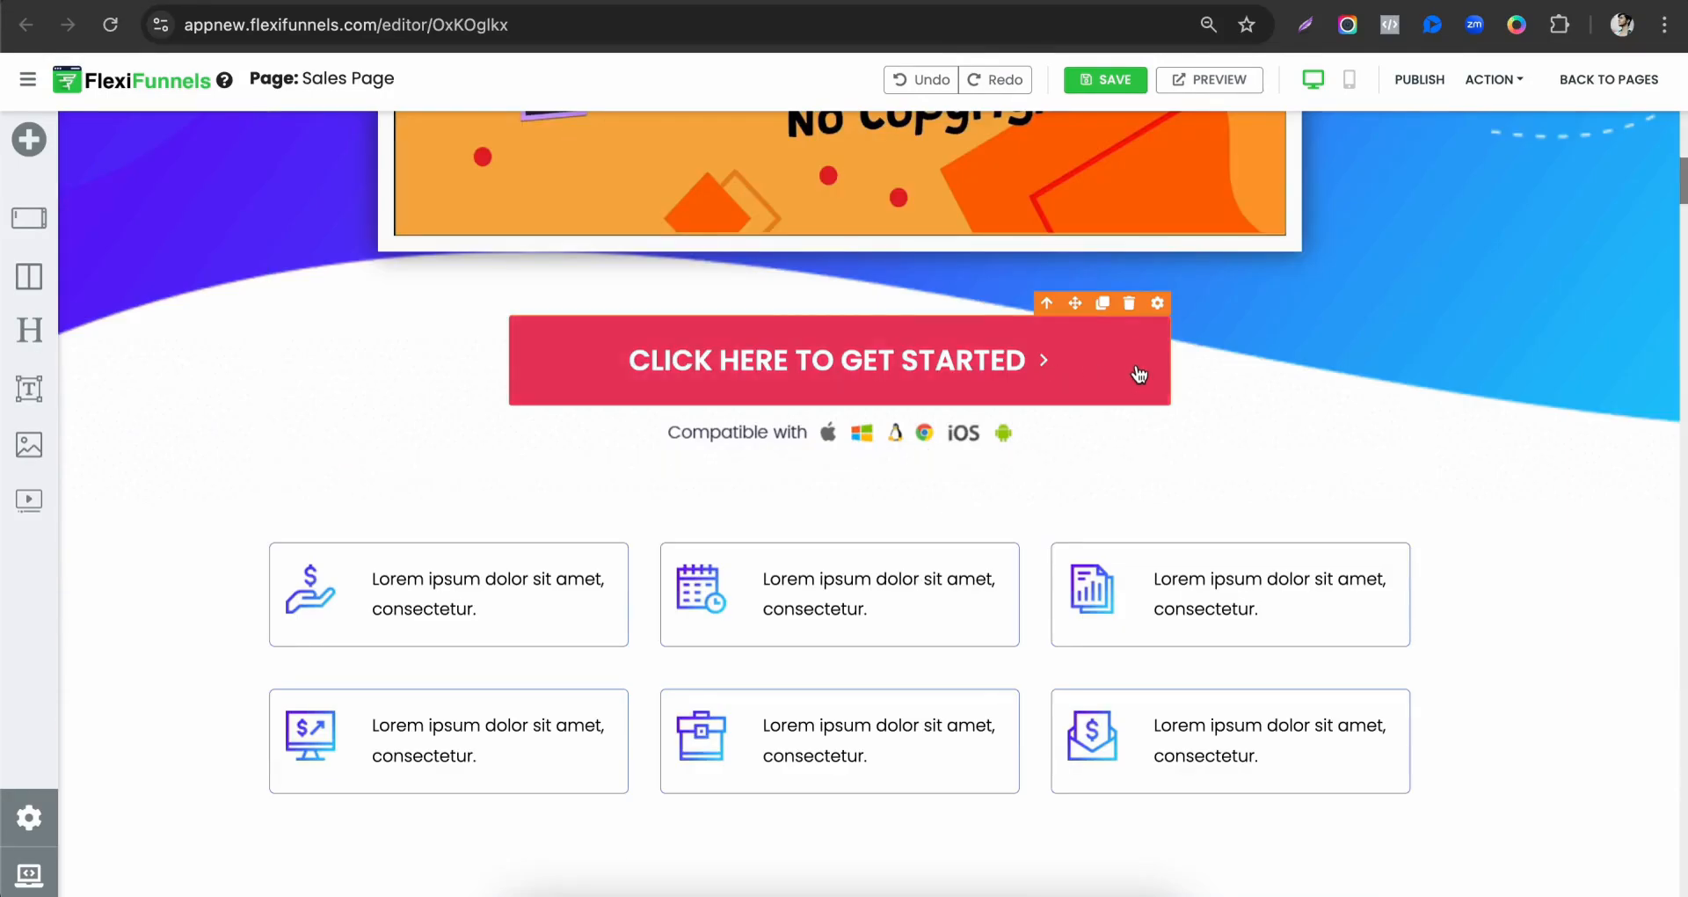
left_click(1157, 302)
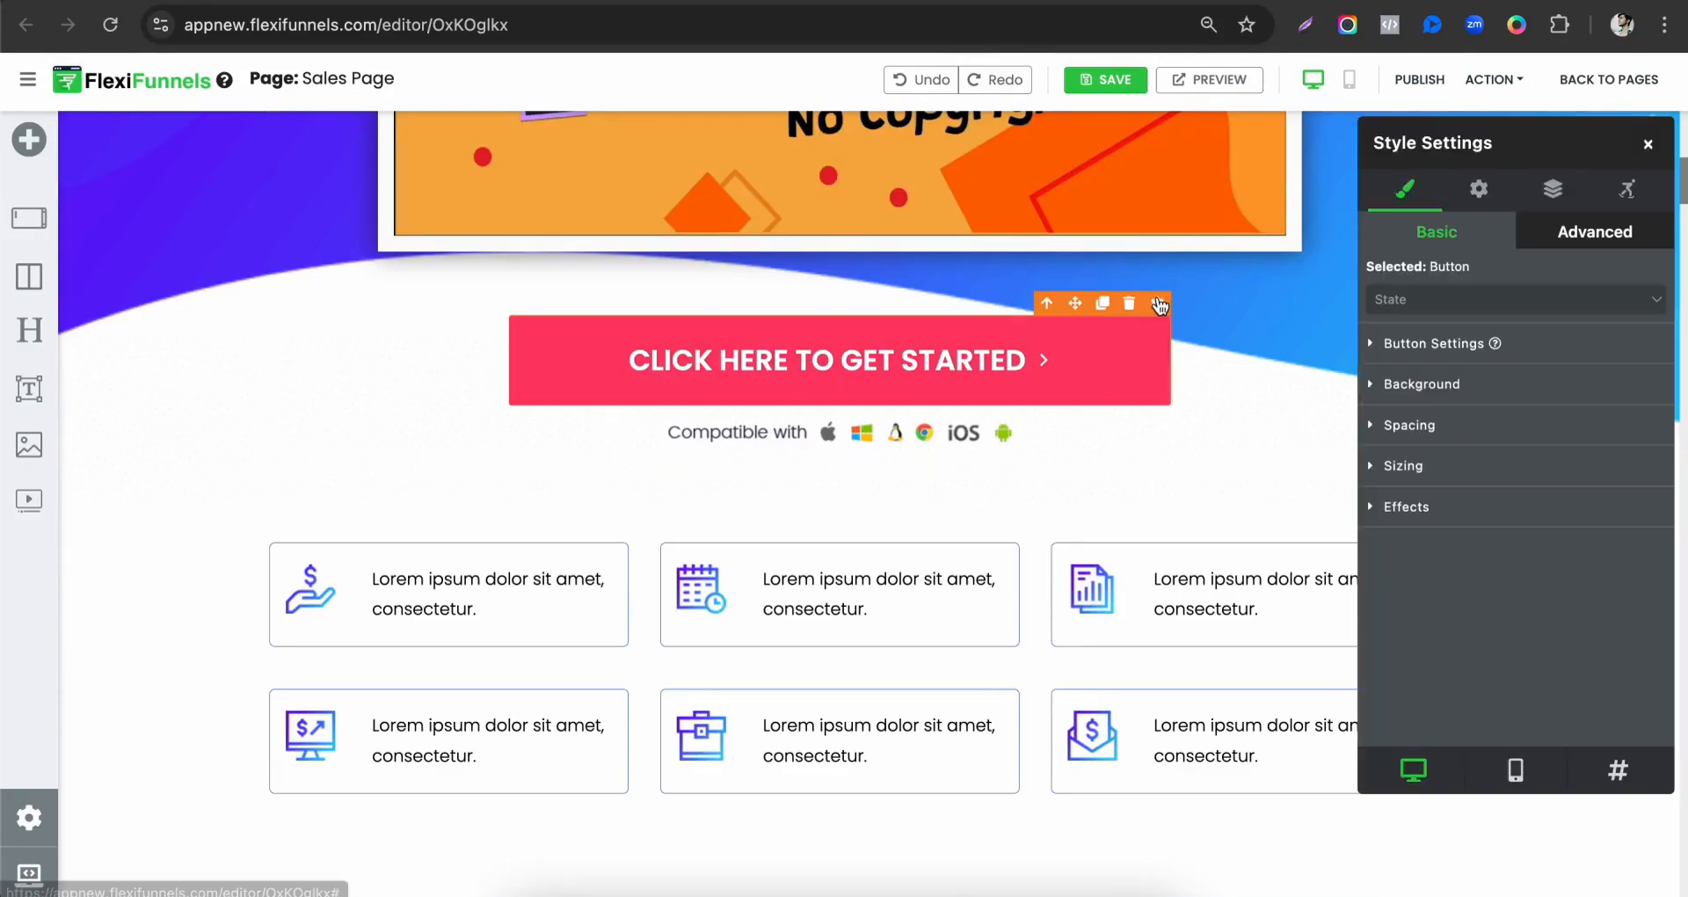
left_click(1478, 189)
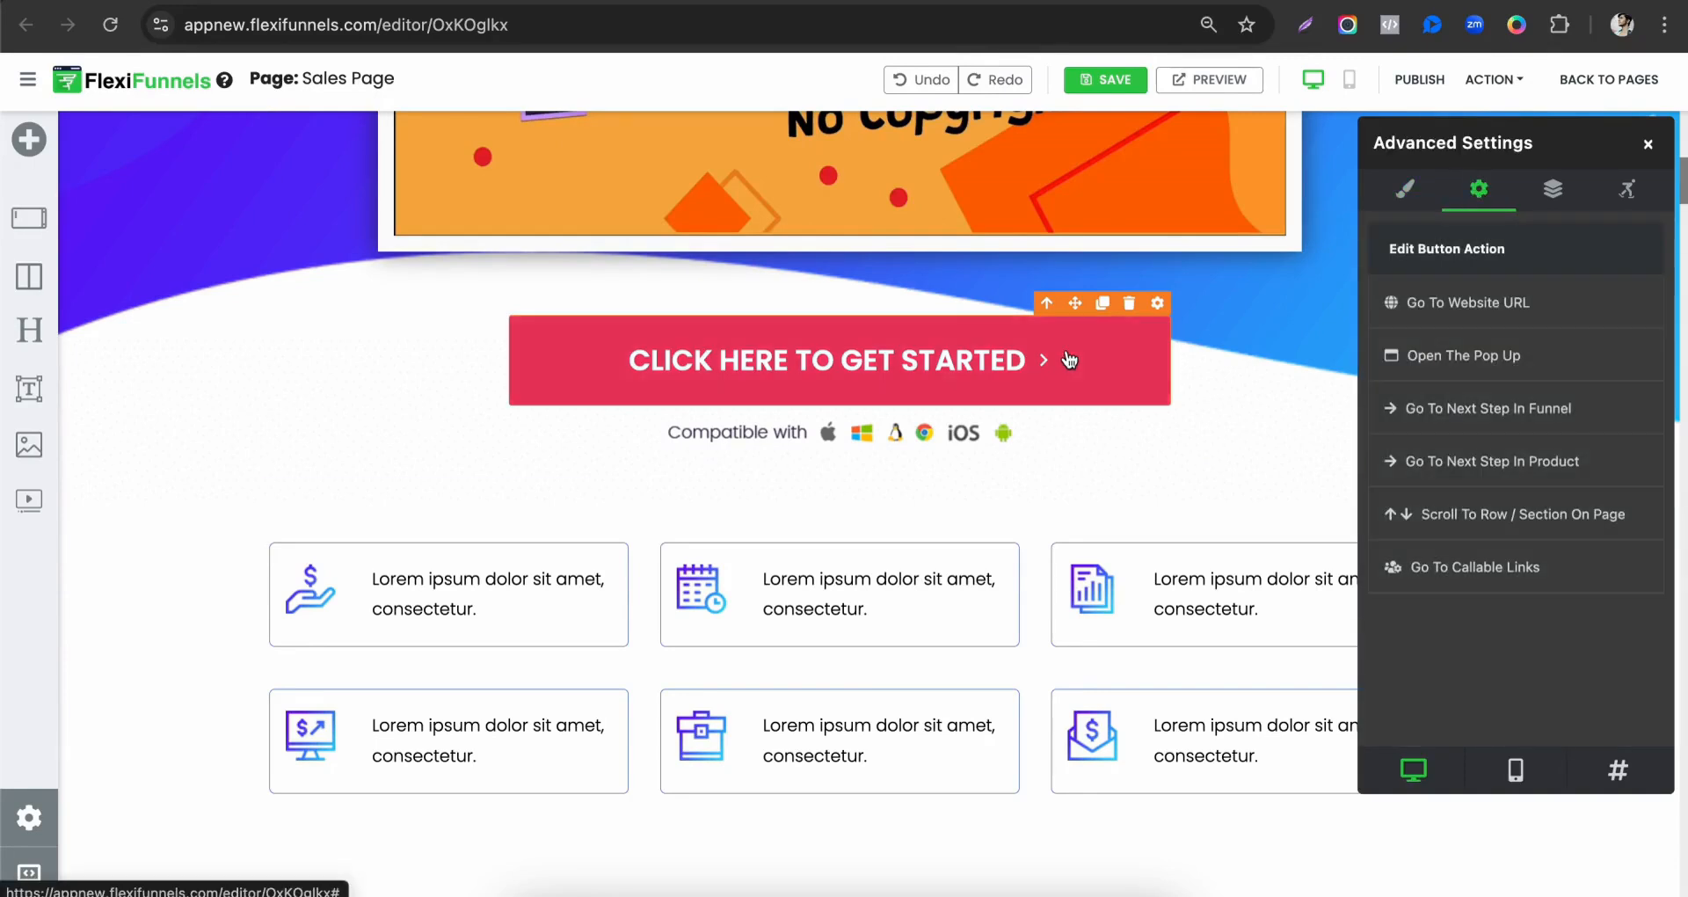
left_click(1483, 475)
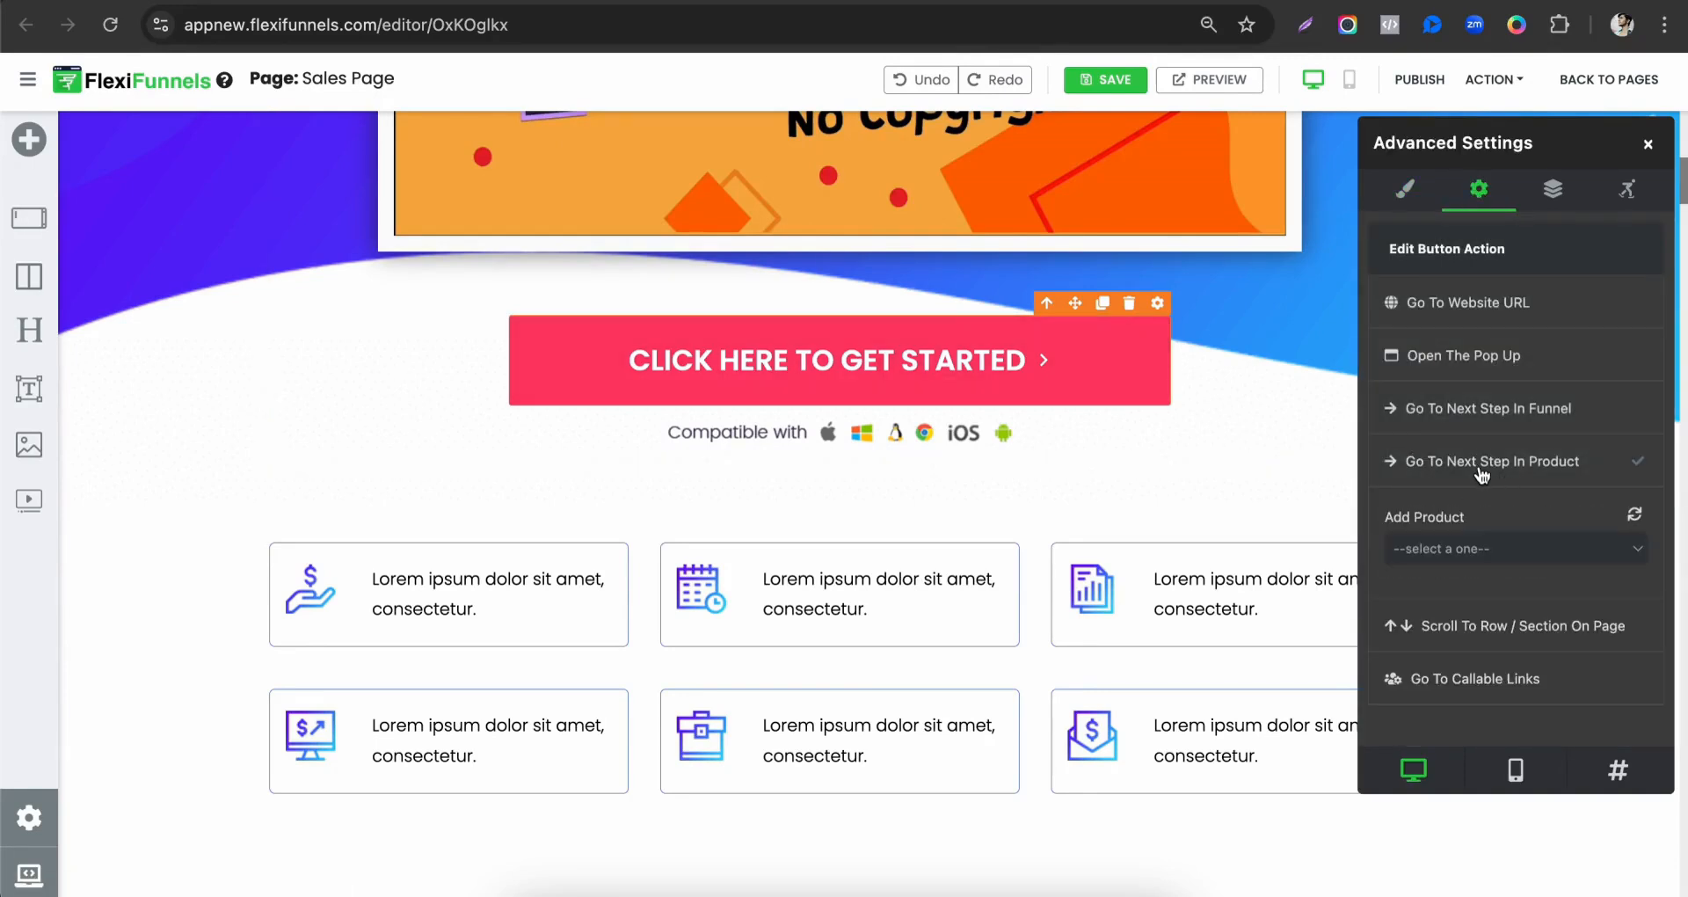
left_click(1431, 547)
scroll(1432, 547, "down", 10)
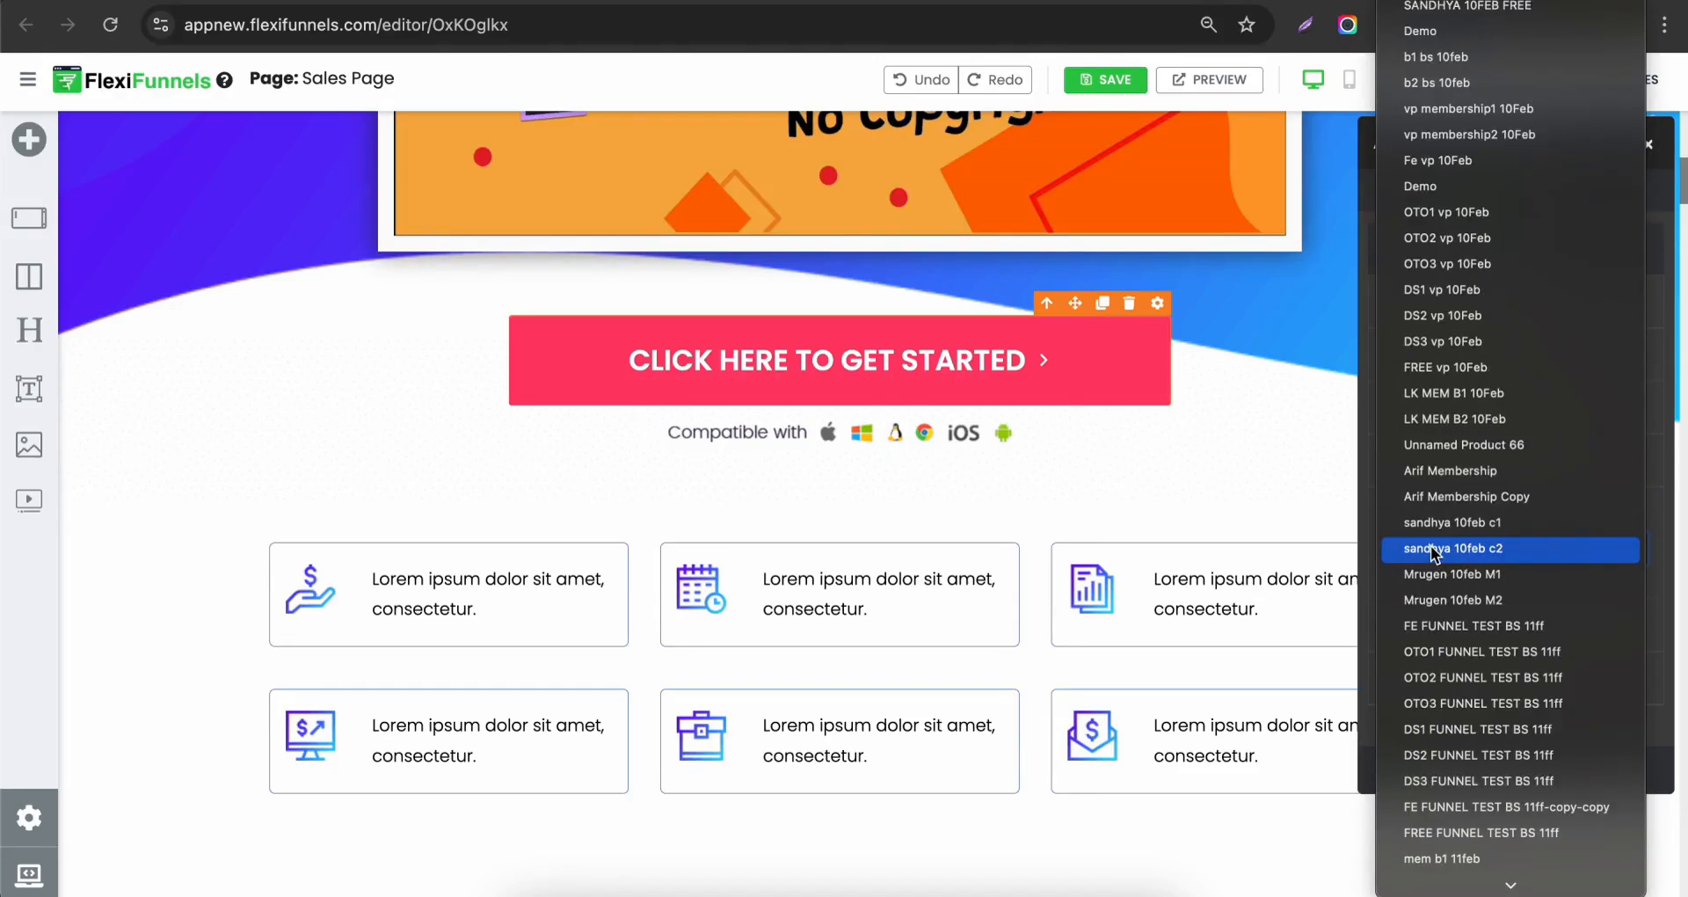
scroll(1432, 547, "down", 10)
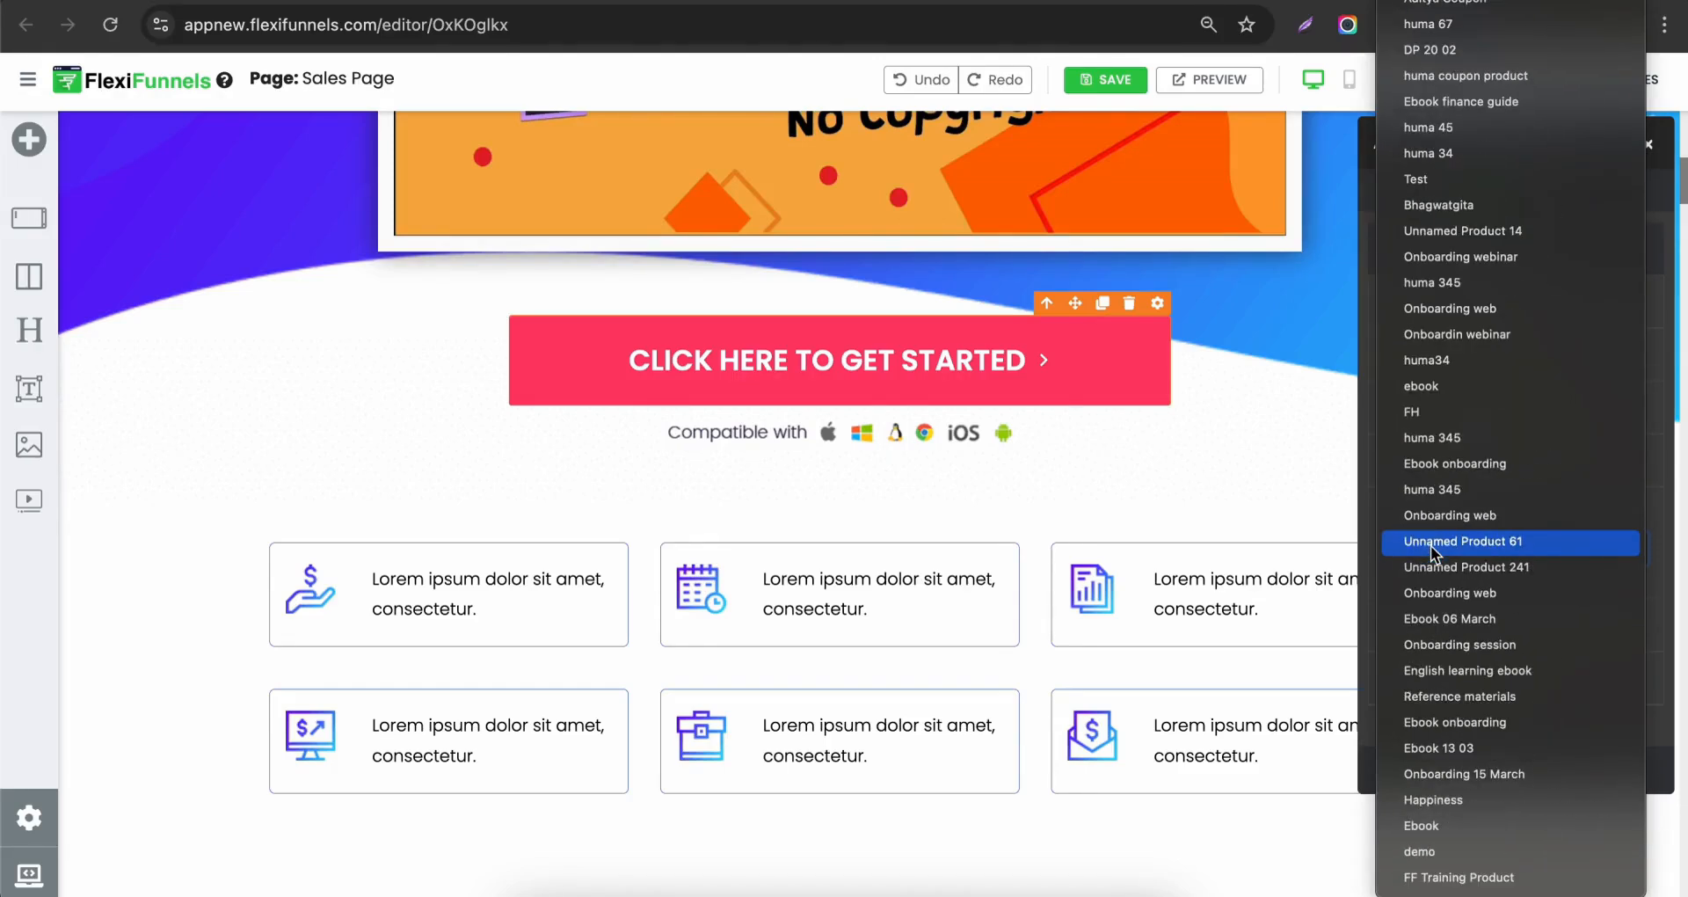
left_click(1461, 877)
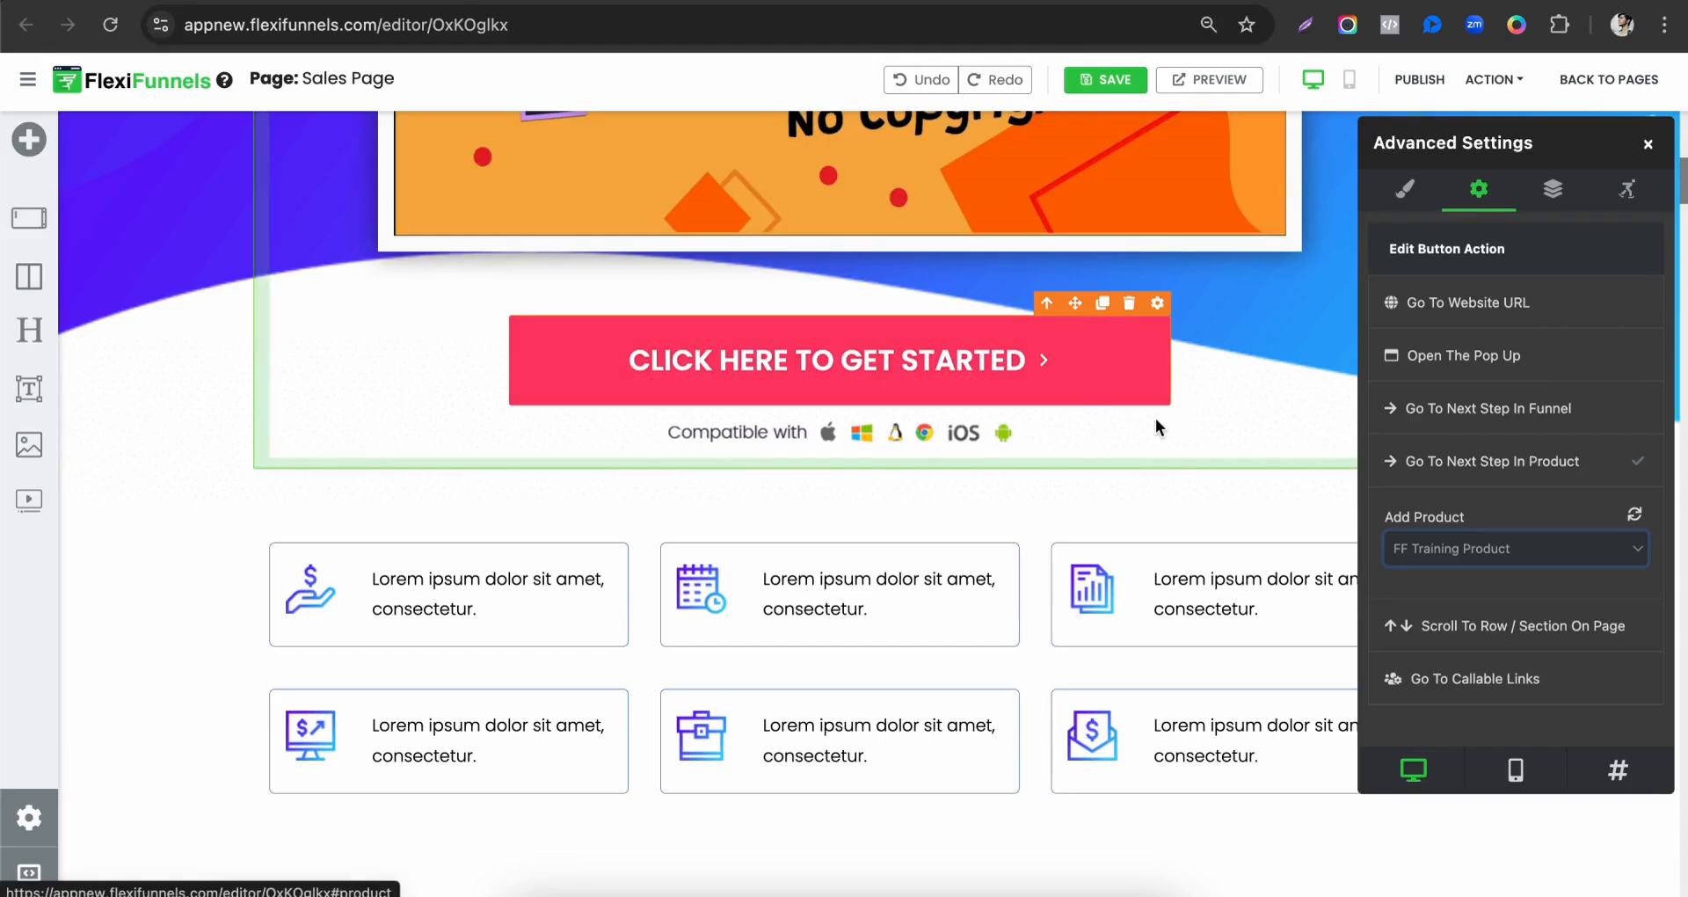
Check the other call-to-action buttons down the Sales page and publish the page.
scroll(1155, 418, "down", 15)
scroll(853, 464, "down", 15)
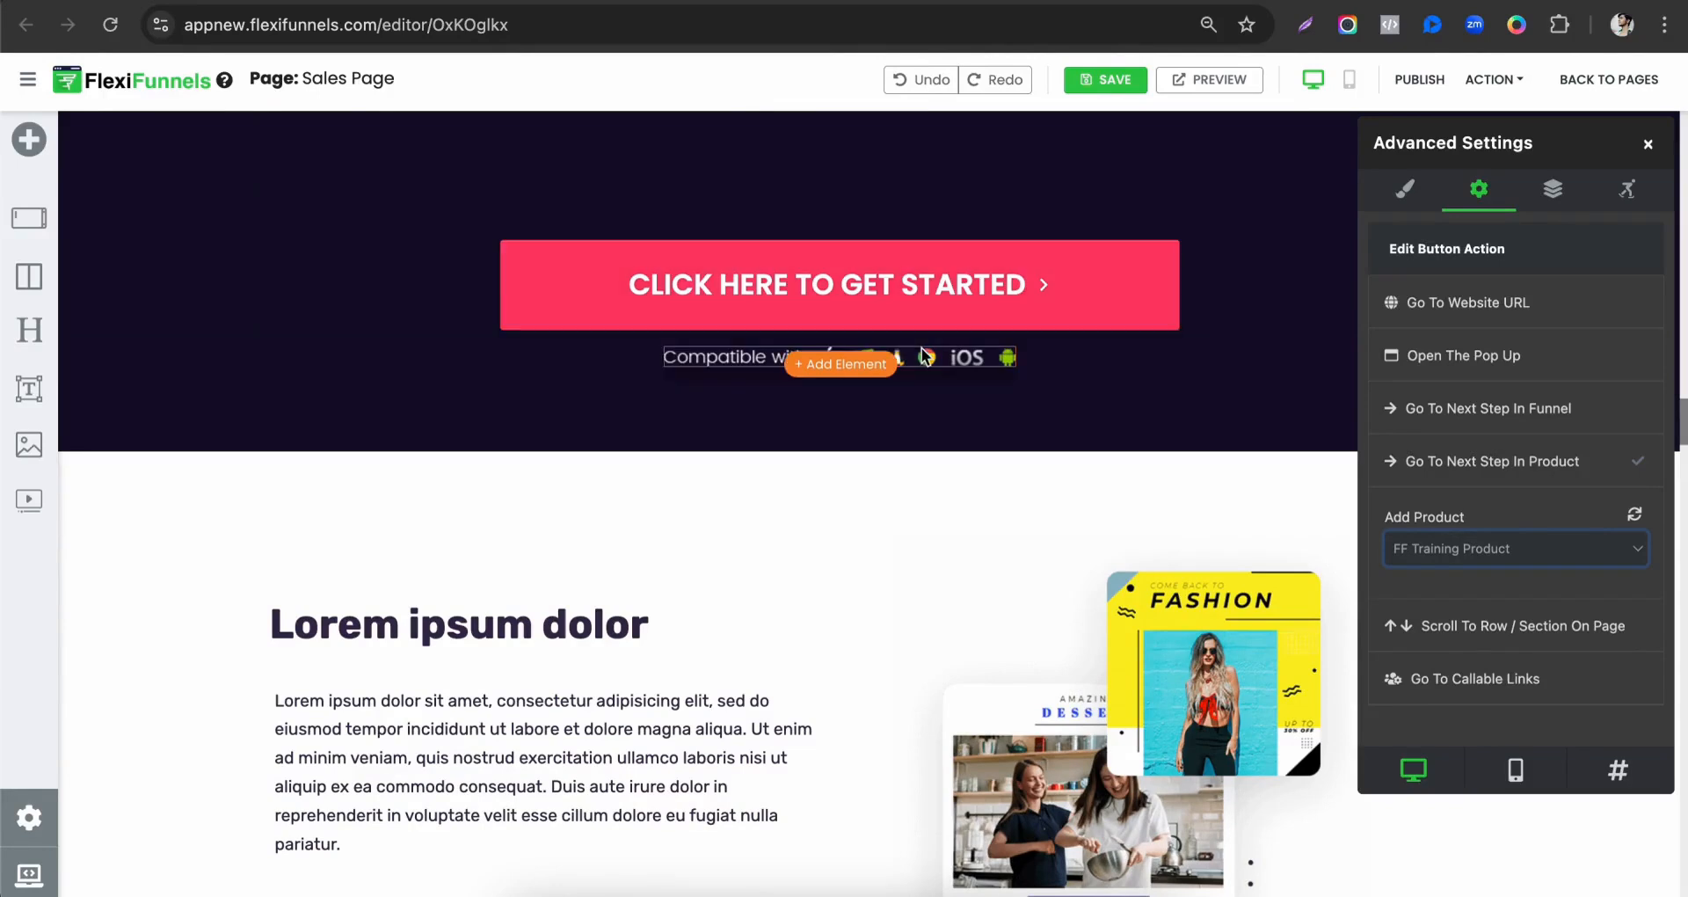
scroll(774, 389, "up", 10)
scroll(758, 589, "down", 3)
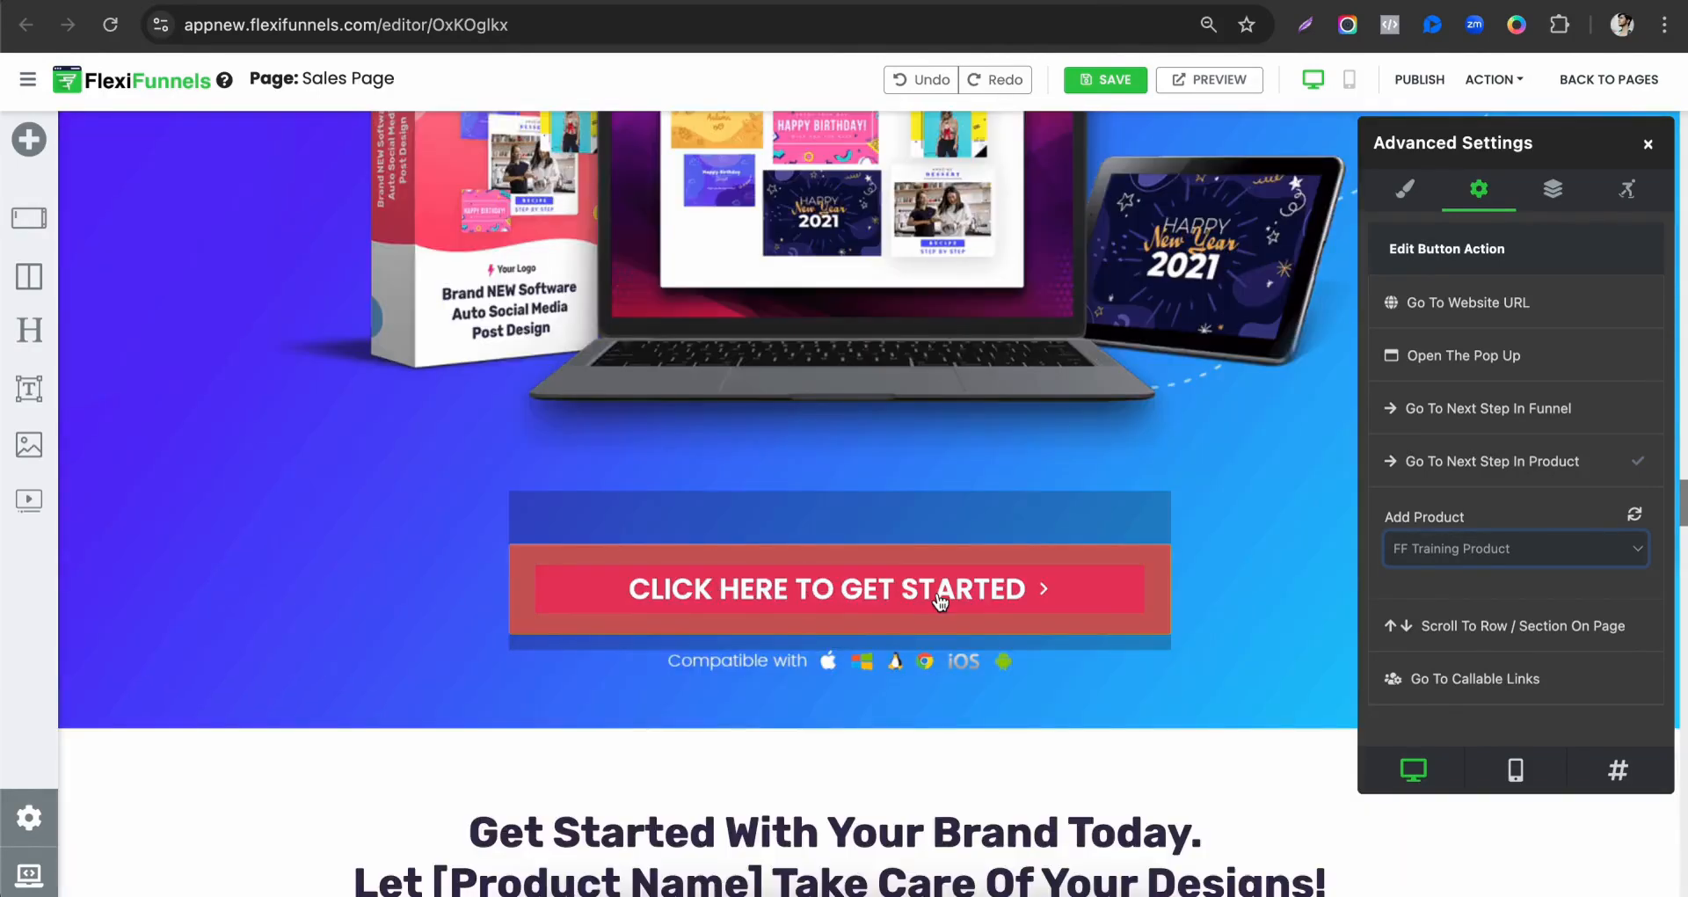
scroll(978, 628, "down", 10)
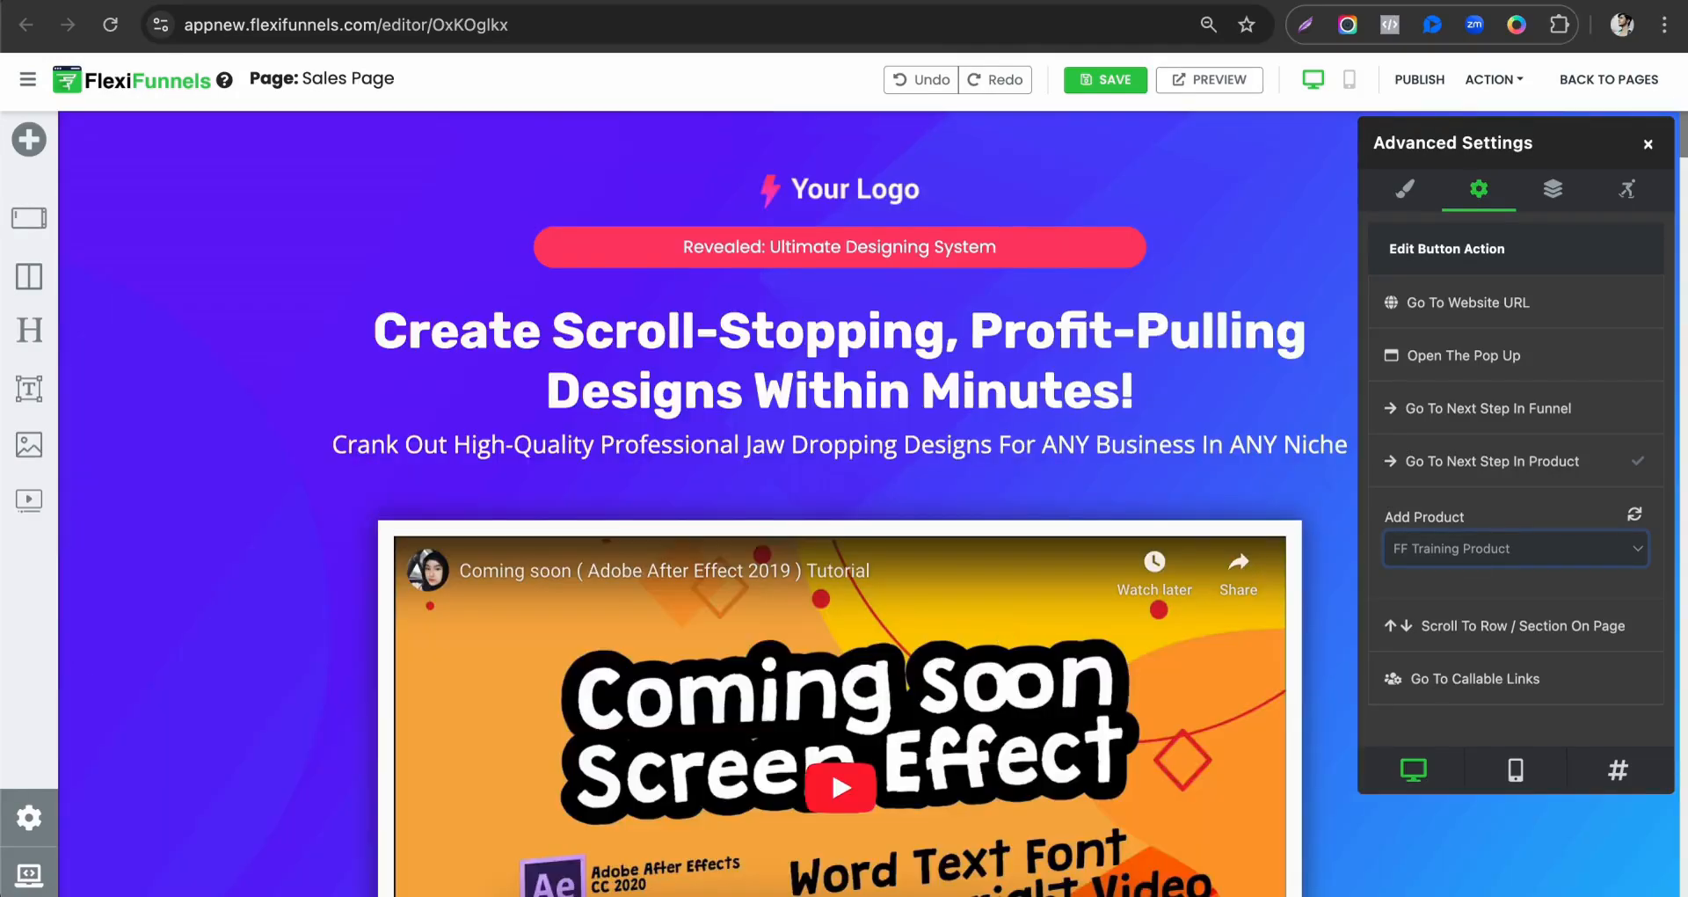
left_click(1420, 80)
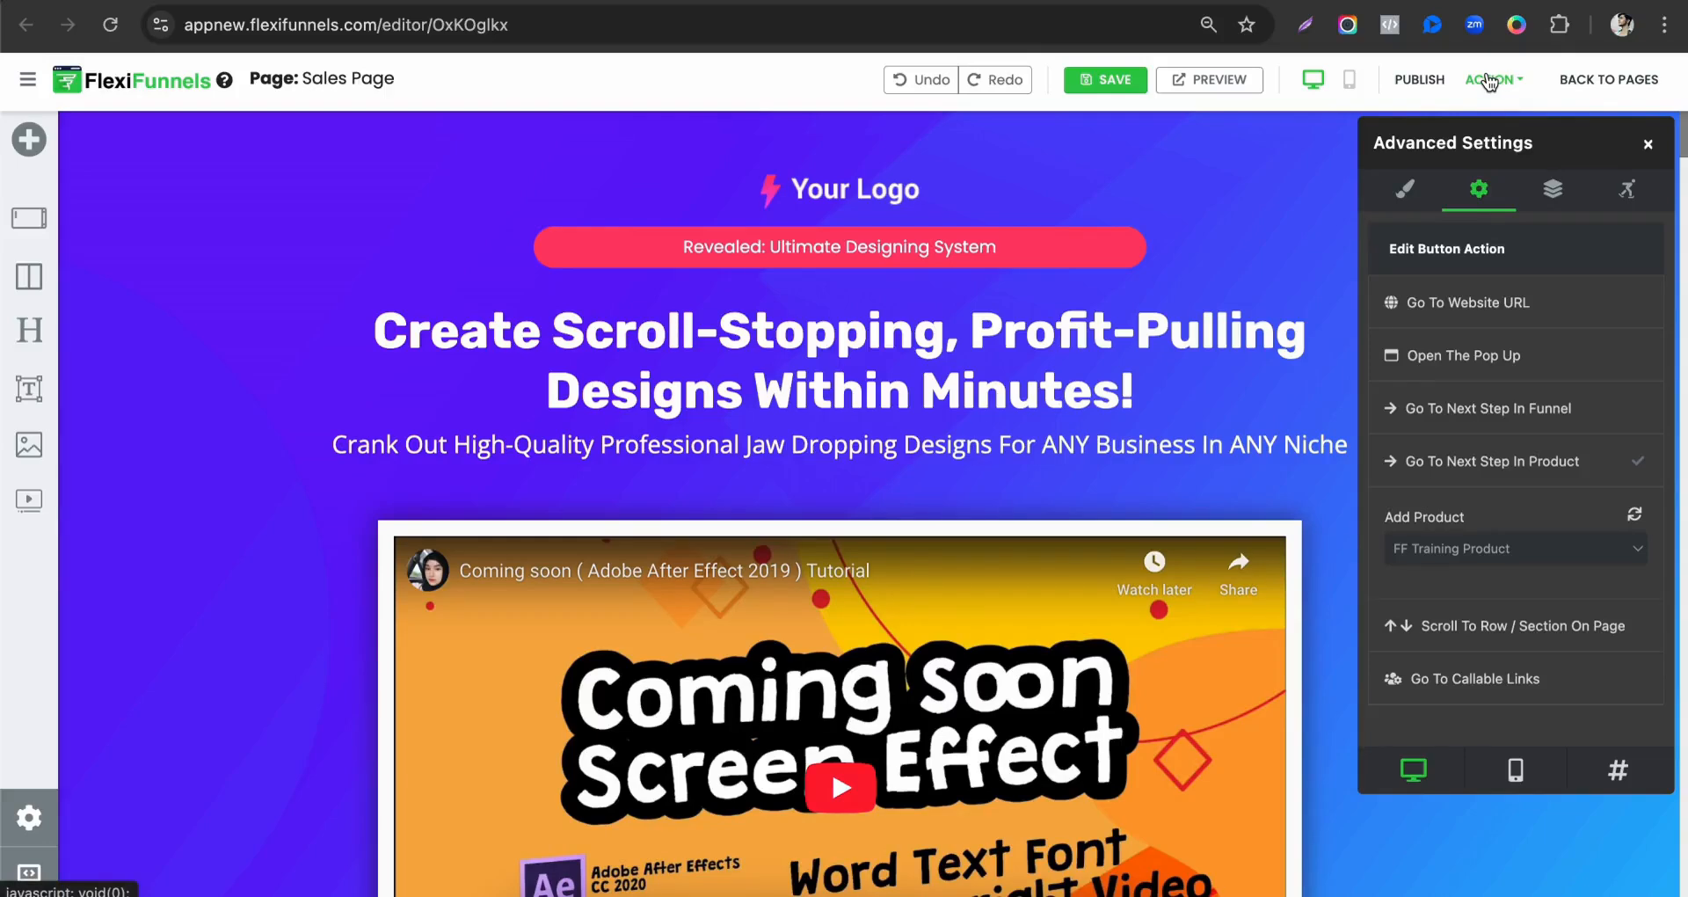
Open the published Sales page and follow its call-to-action button below the video to the checkout page.
left_click(1488, 79)
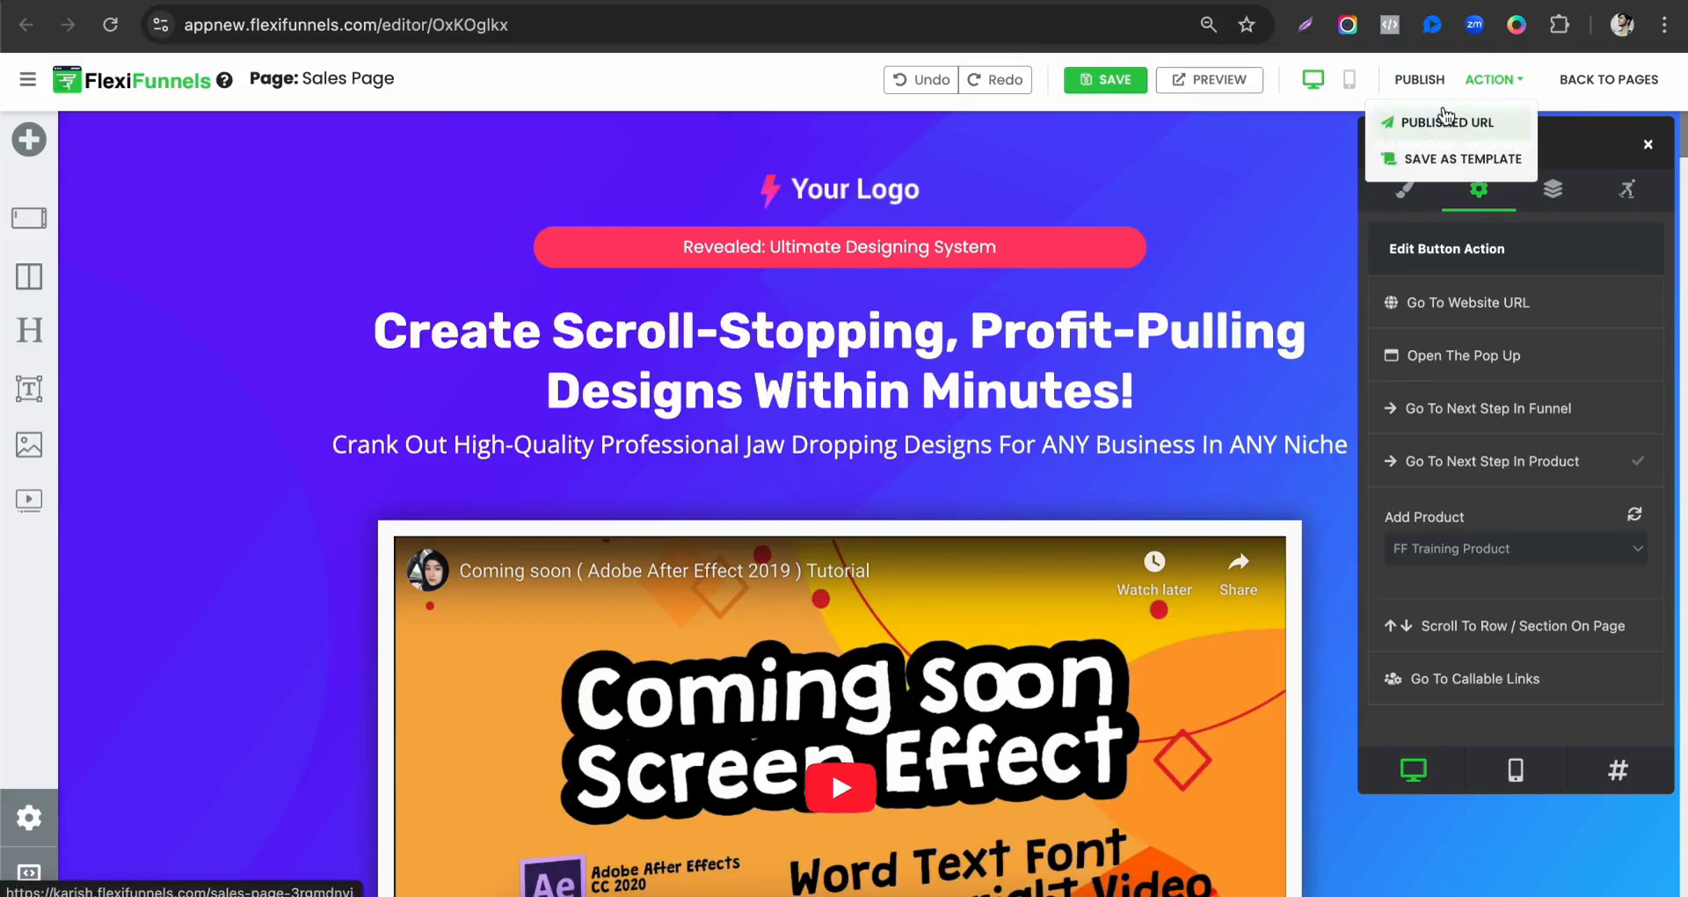
left_click(1417, 123)
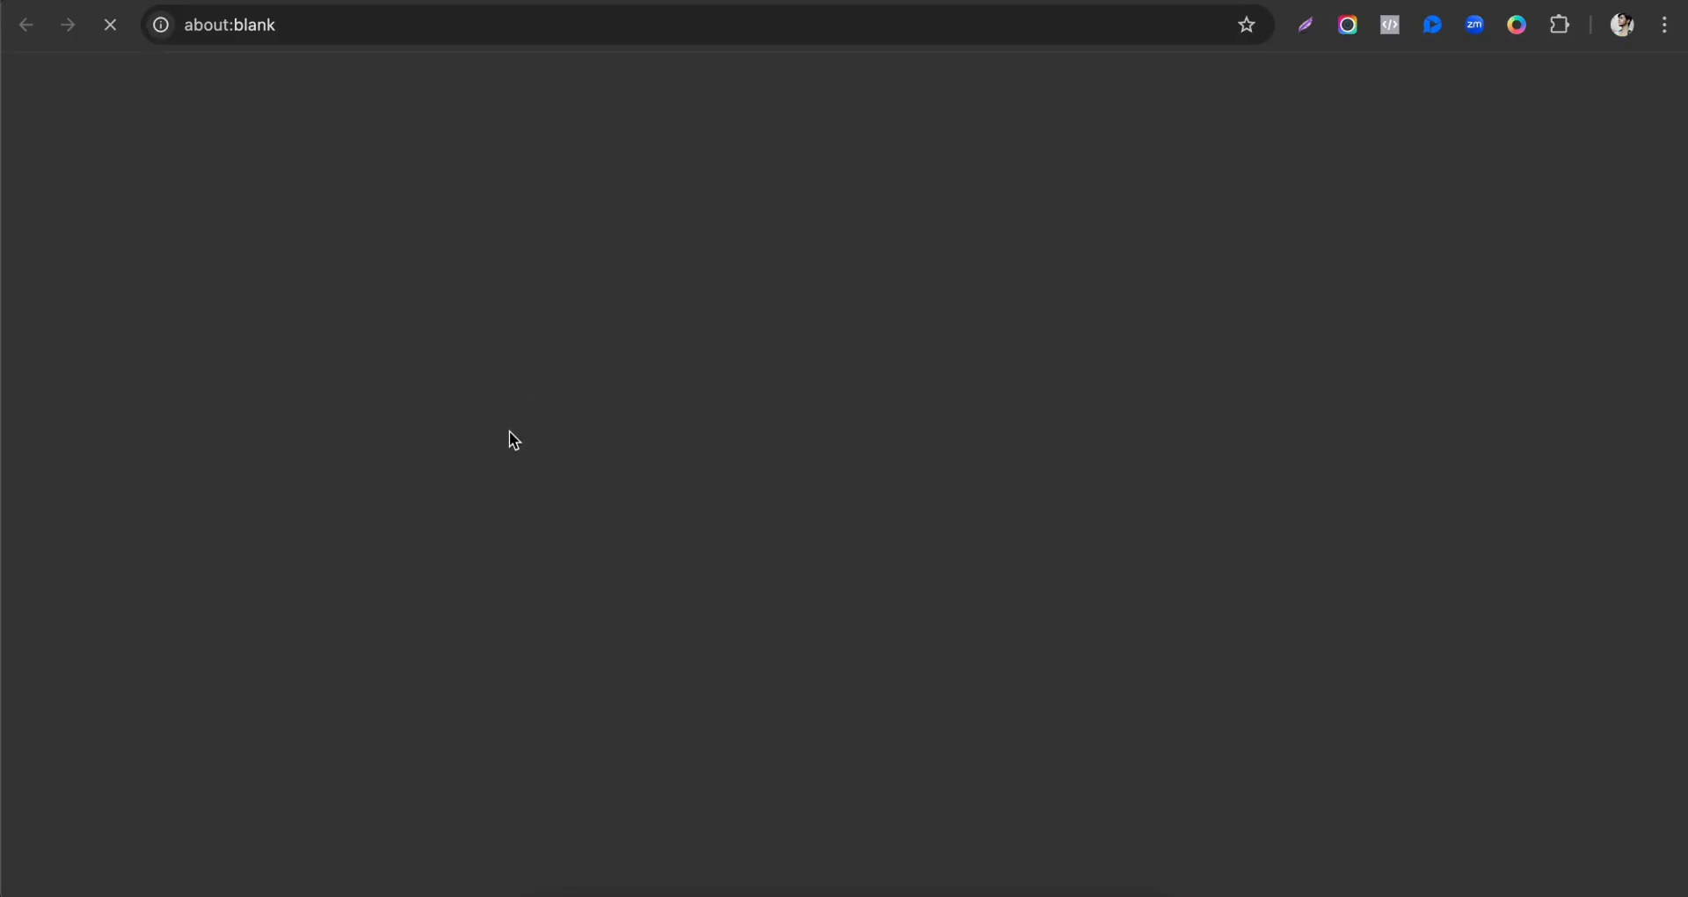
scroll(652, 605, "down", 1)
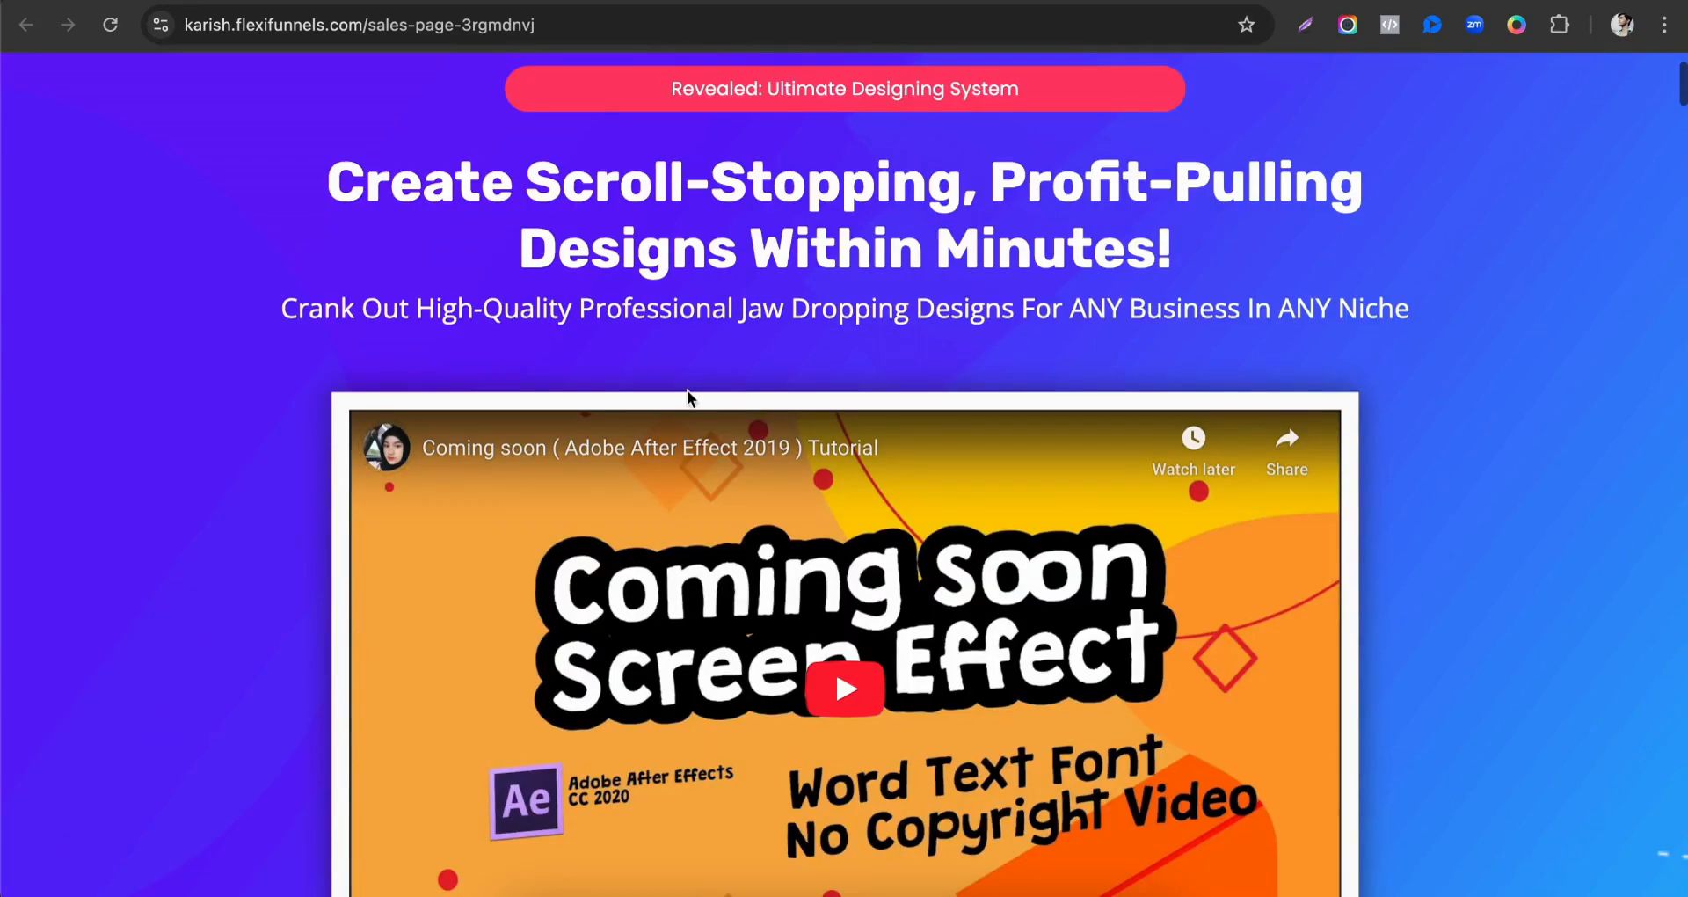
scroll(686, 397, "down", 10)
left_click(817, 167)
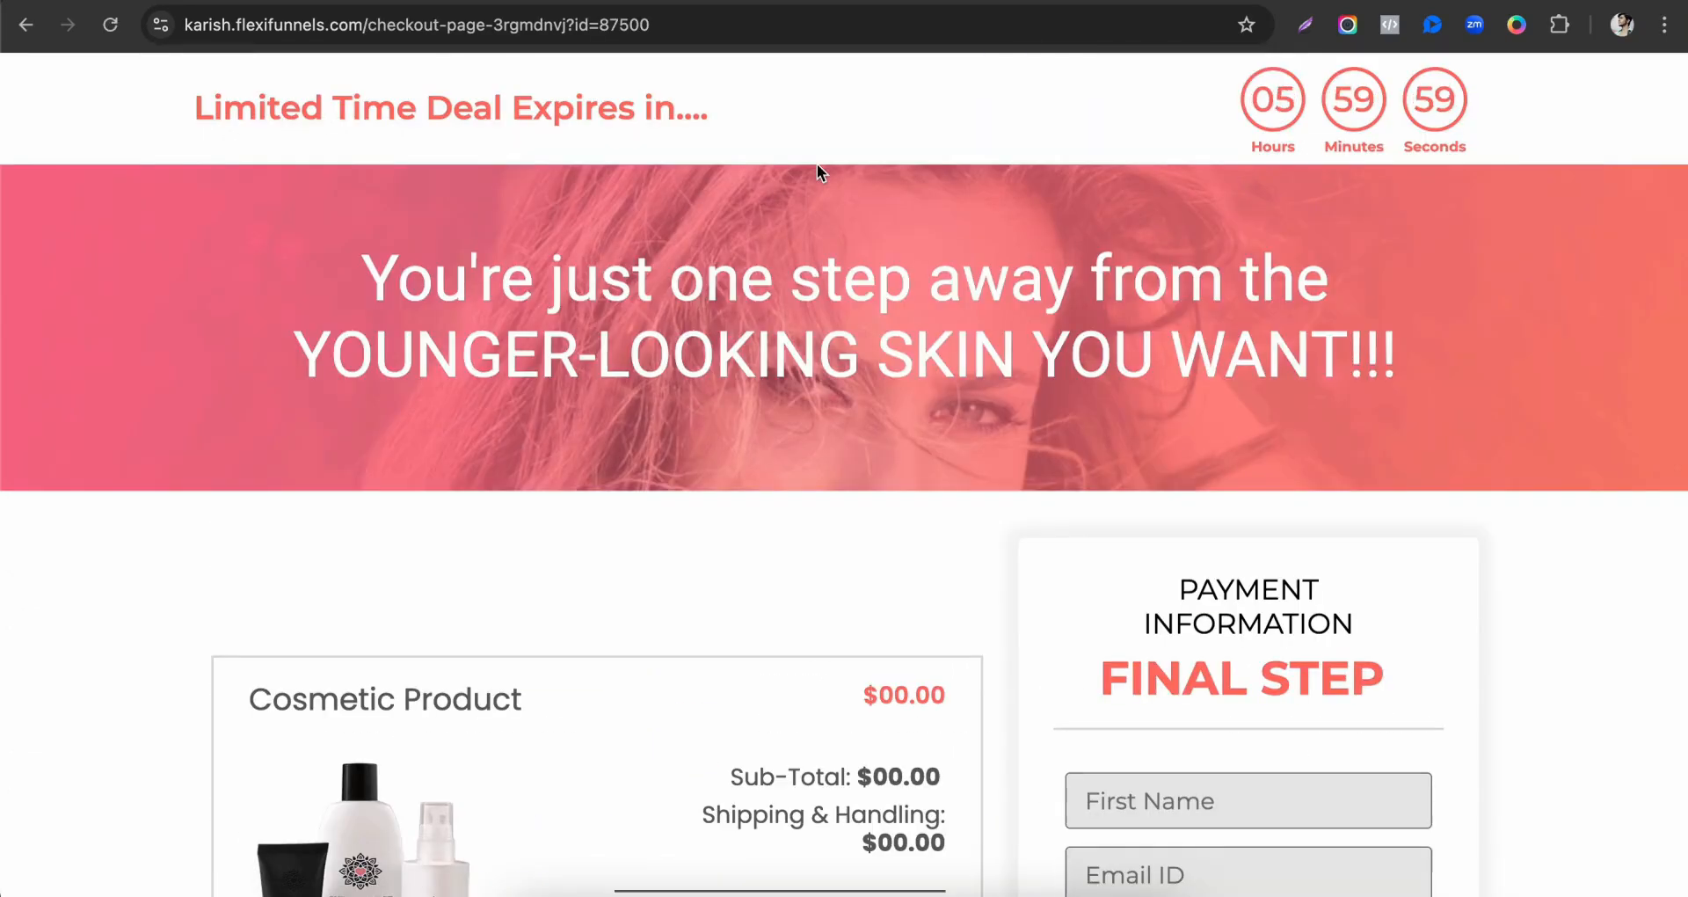
Examine the live checkout form's product item, price, order summary and payment method.
scroll(816, 164, "down", 5)
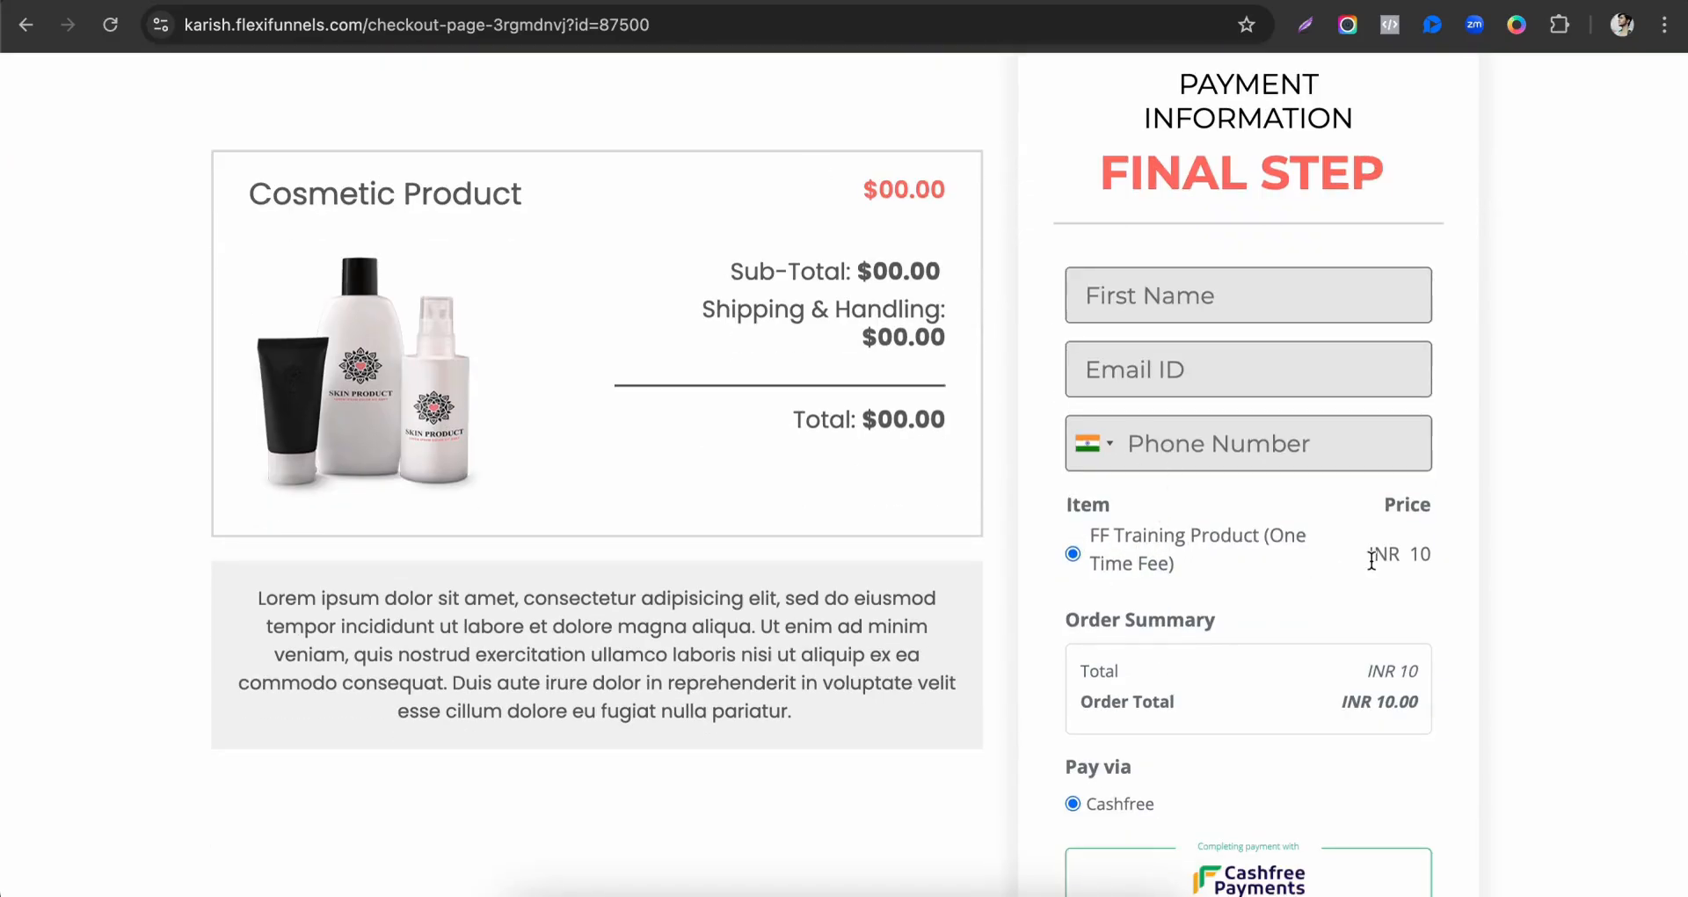
left_click_drag(1372, 559, 1477, 556)
scroll(1484, 555, "down", 1)
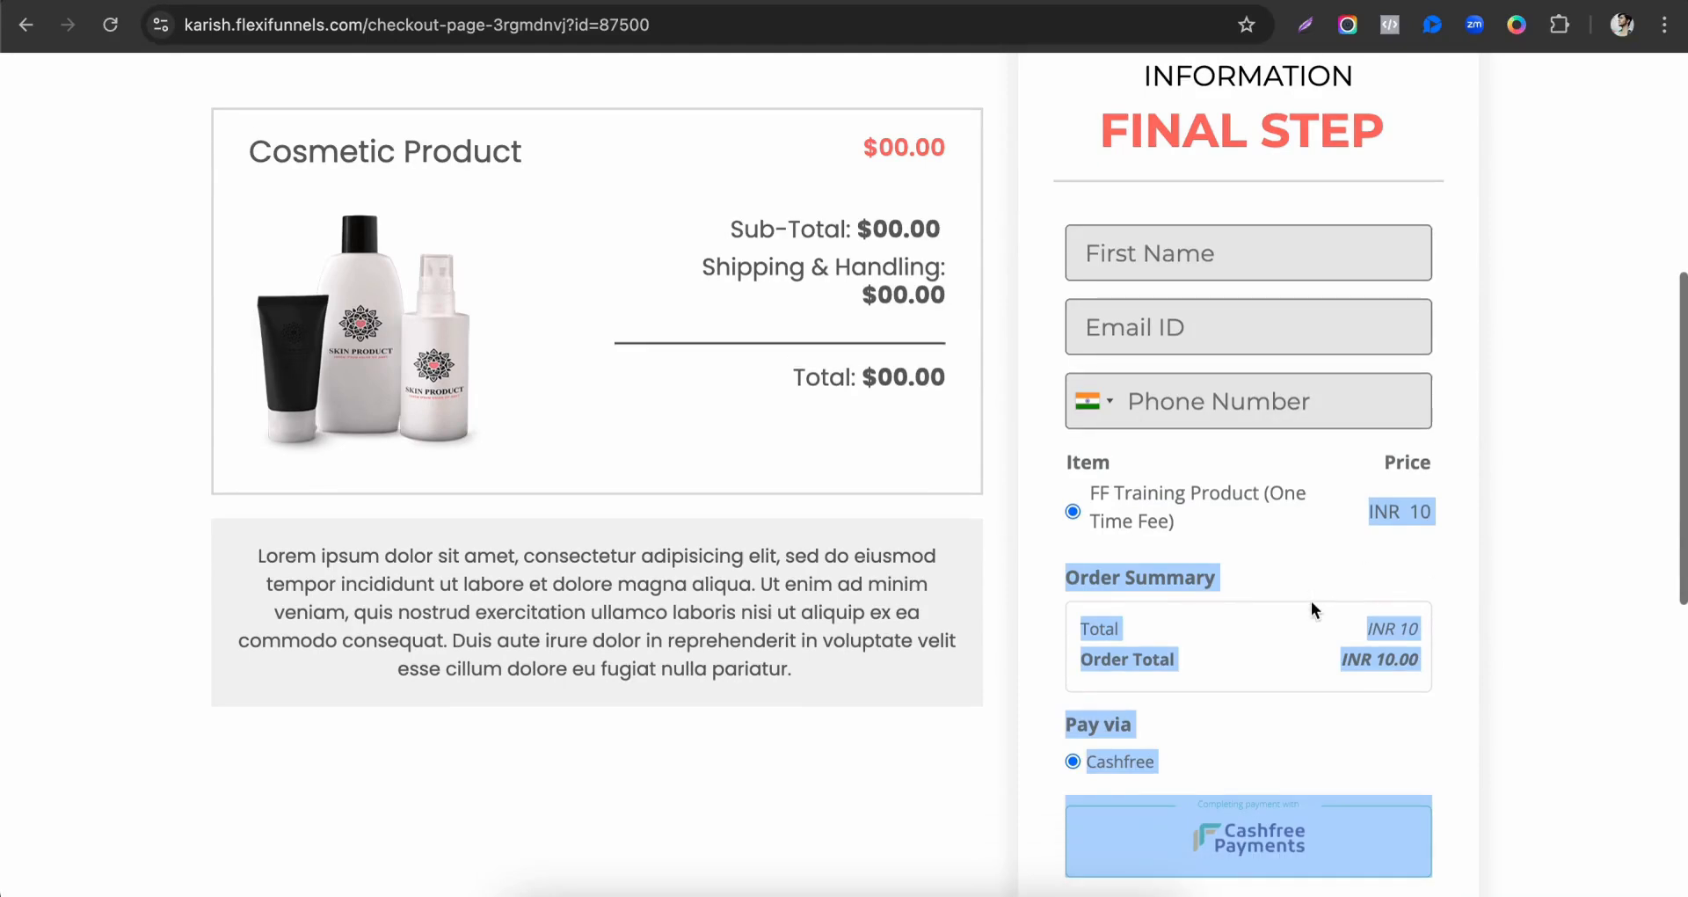
scroll(1311, 606, "down", 3)
left_click(1213, 490)
left_click_drag(1089, 494, 1153, 496)
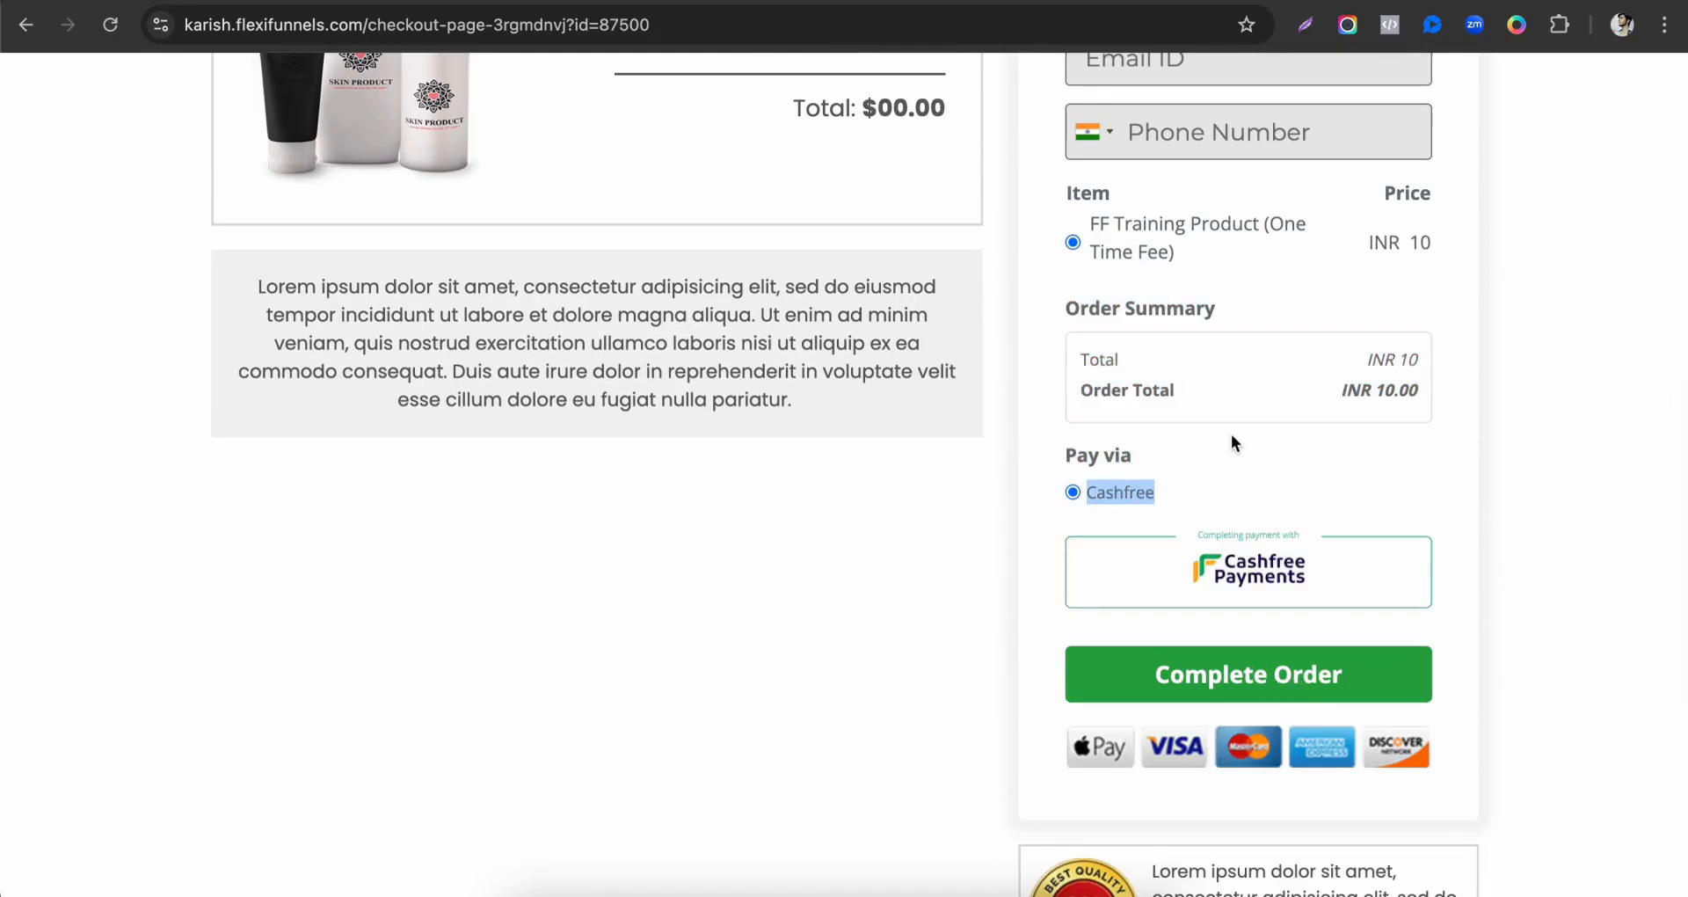
scroll(1231, 434, "up", 1)
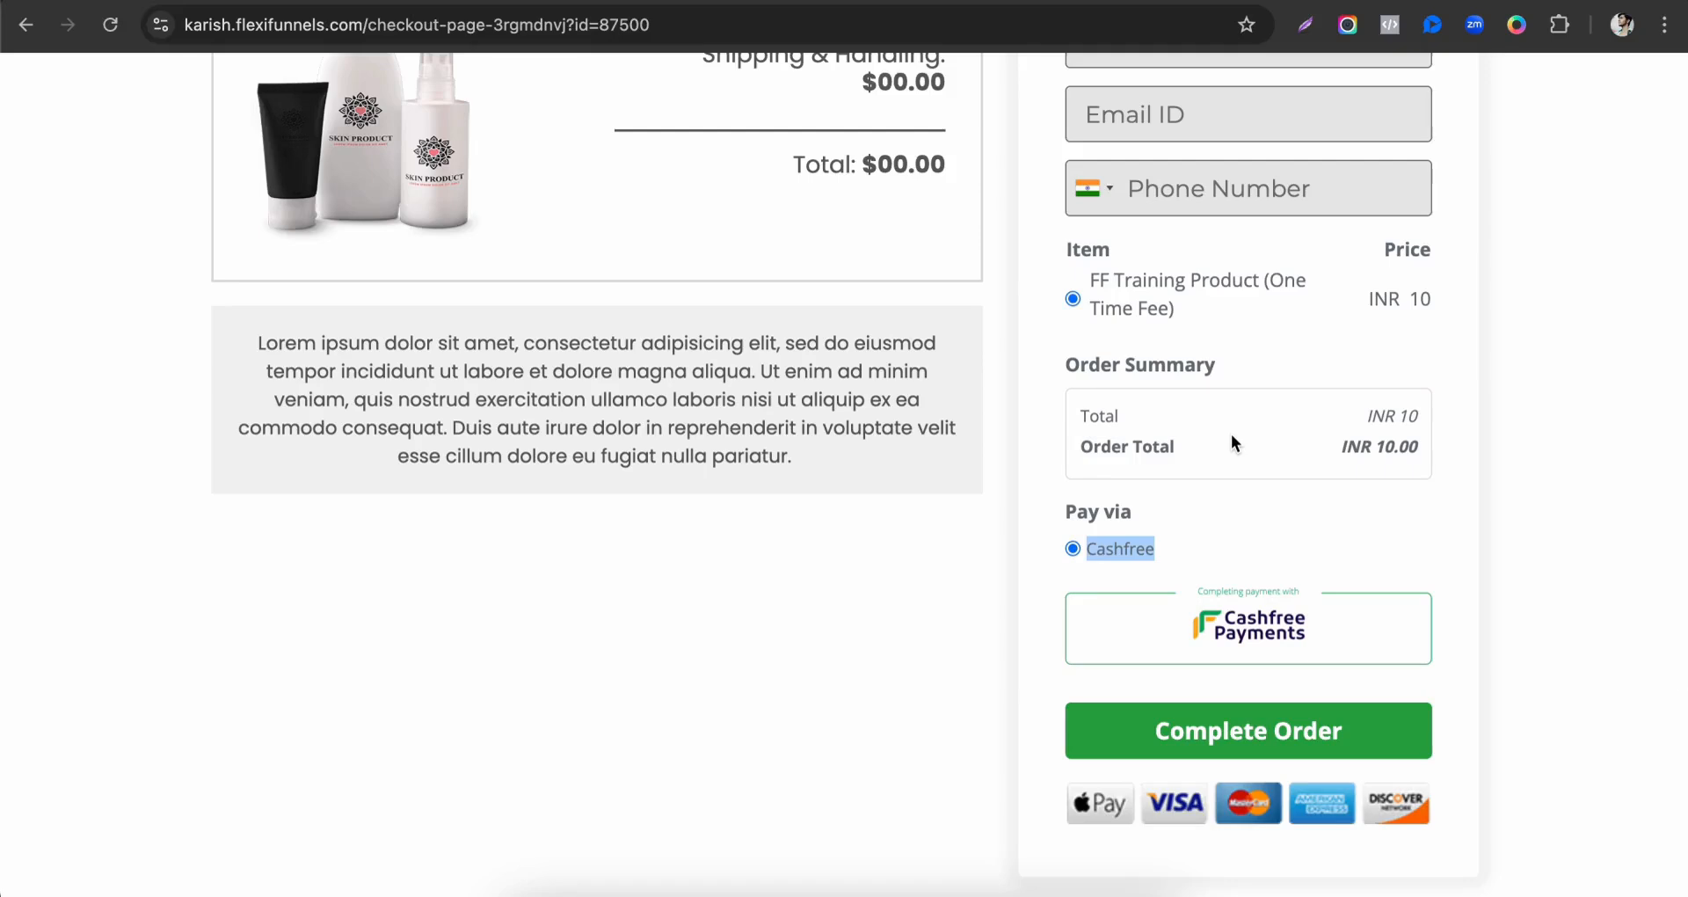